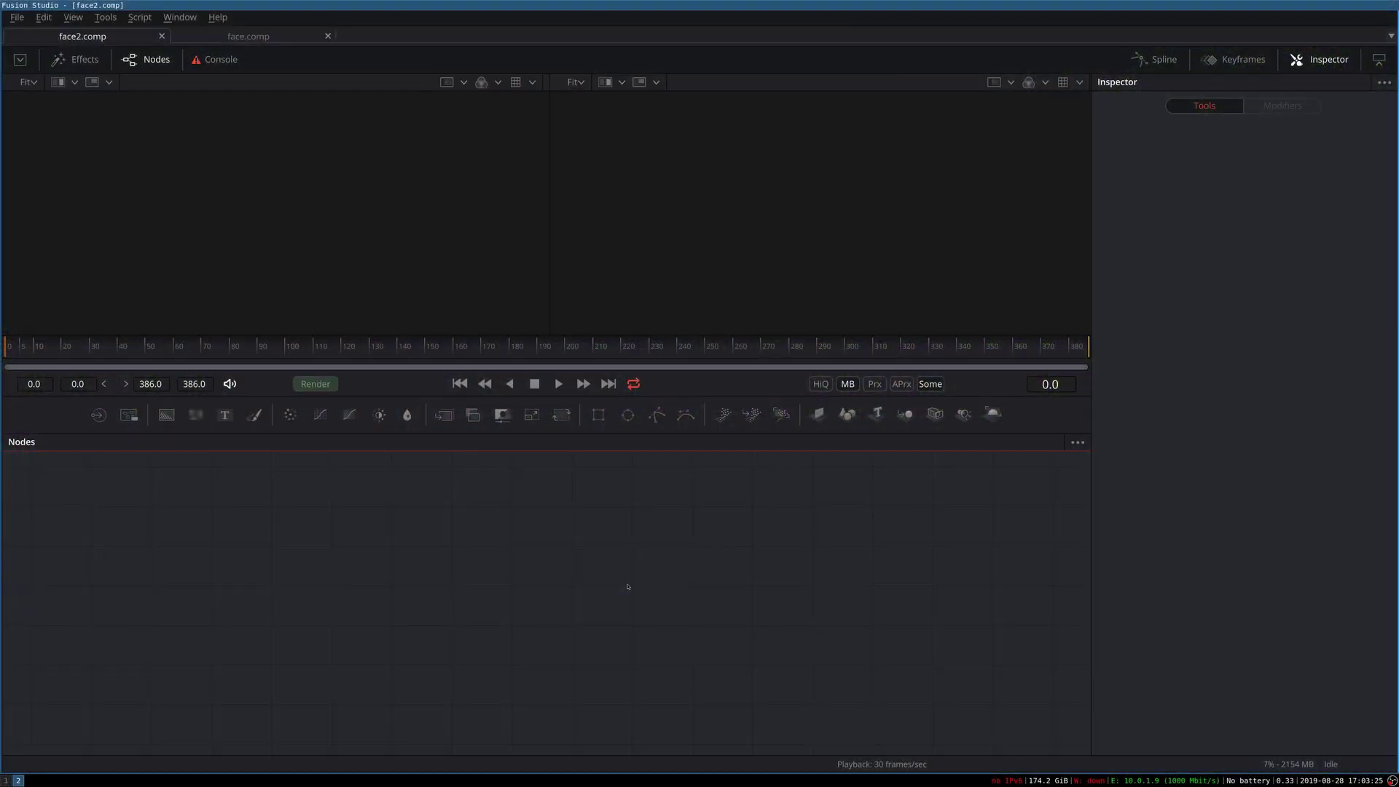
# - Add a Loader for slow-motion-young-woman-jogging-in-sunset_roA6b1XG-pro.mov, show it in the first viewer and reposition its node
pyautogui.hotkey('shift', 'space')
pyautogui.write('moch')
pyautogui.press('BackSpace')
pyautogui.press('BackSpace')
pyautogui.press('BackSpace')
pyautogui.press('BackSpace')
pyautogui.write('ld')
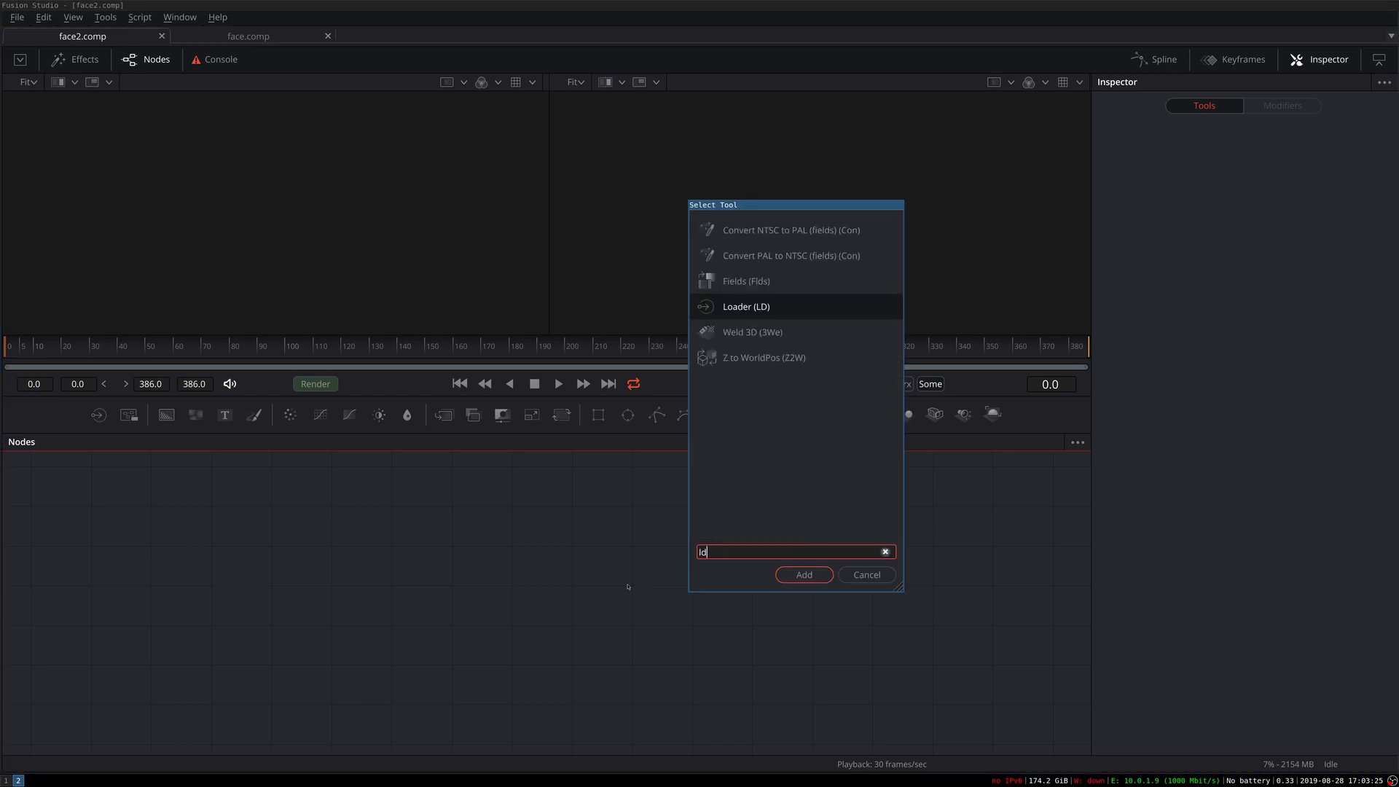
pyautogui.press('Return')
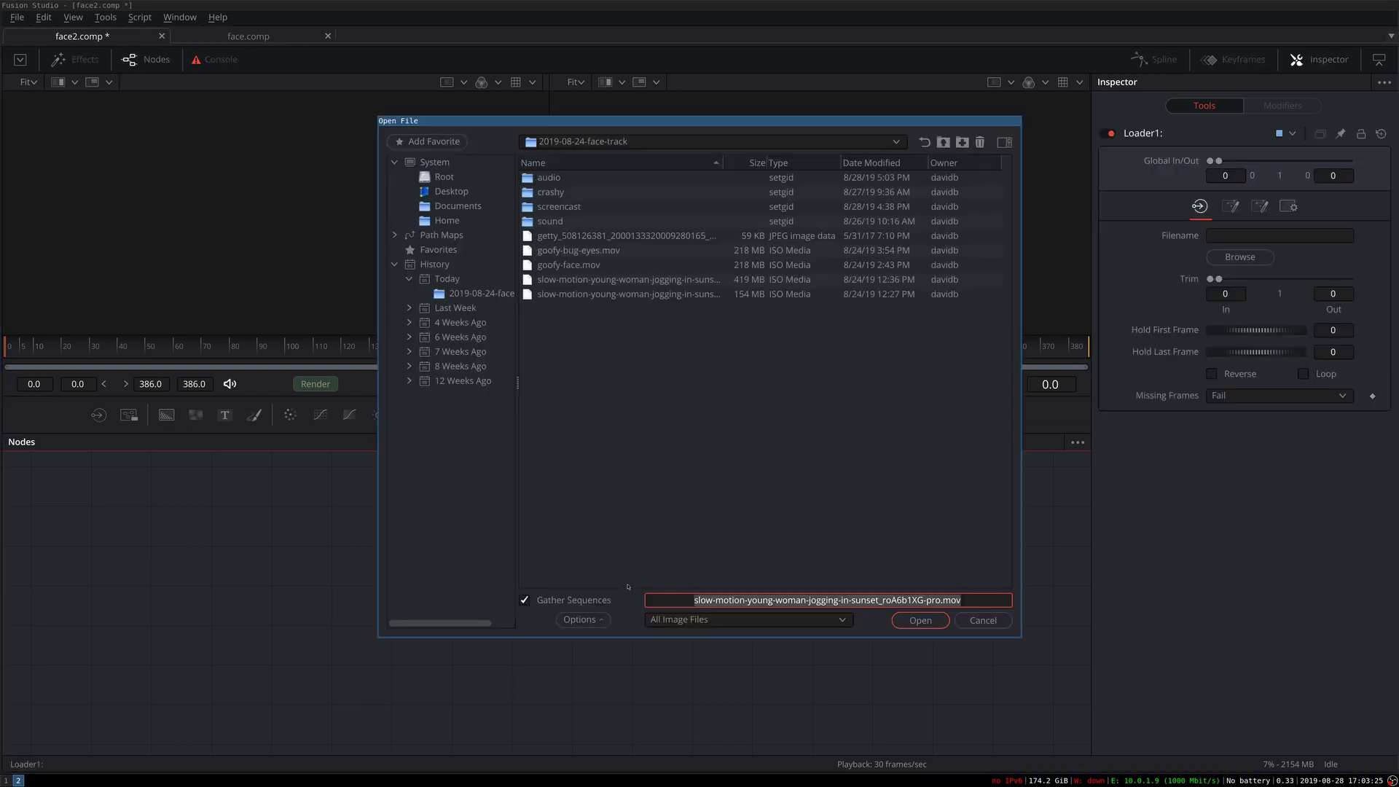
pyautogui.click(691, 280)
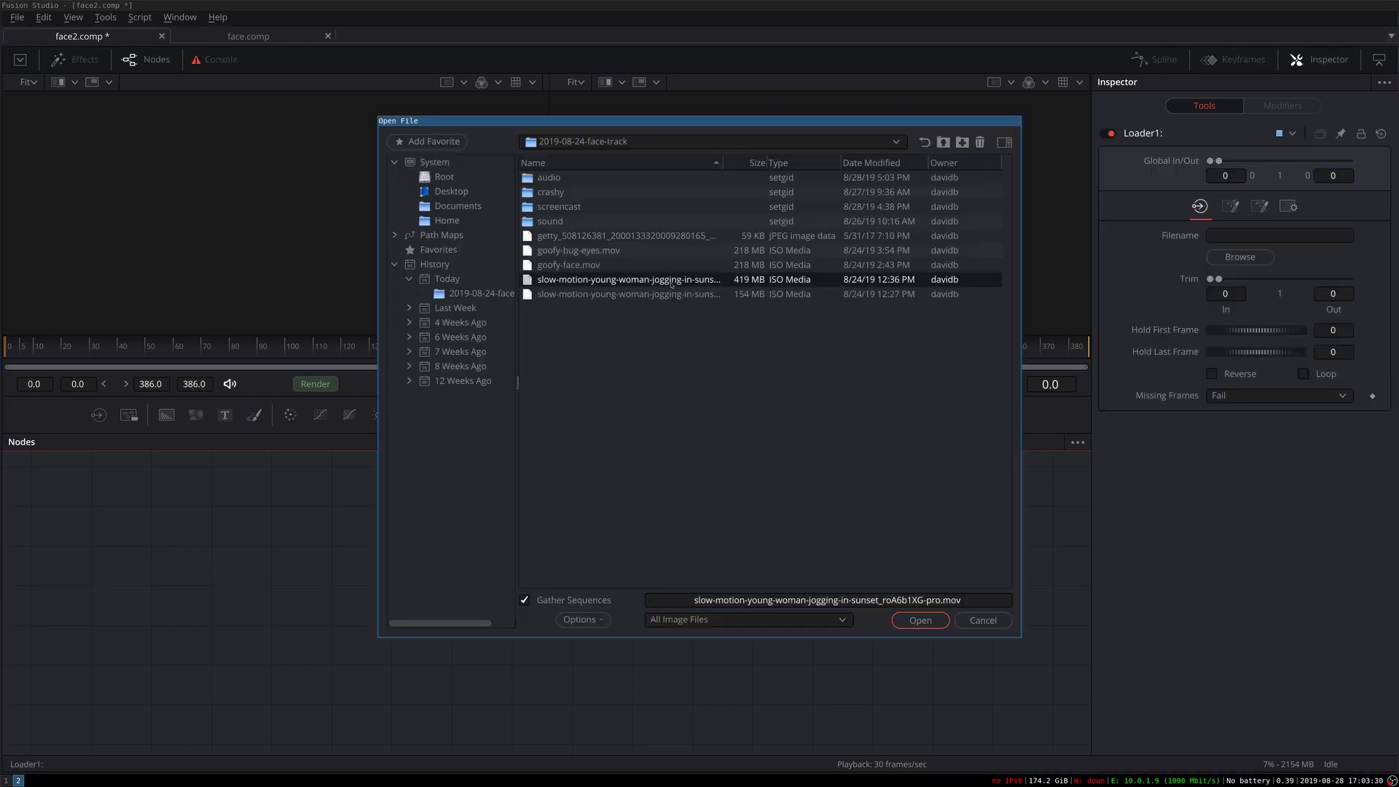
pyautogui.click(920, 620)
pyautogui.press('1')
pyautogui.moveTo(634, 583); pyautogui.dragTo(362, 524)
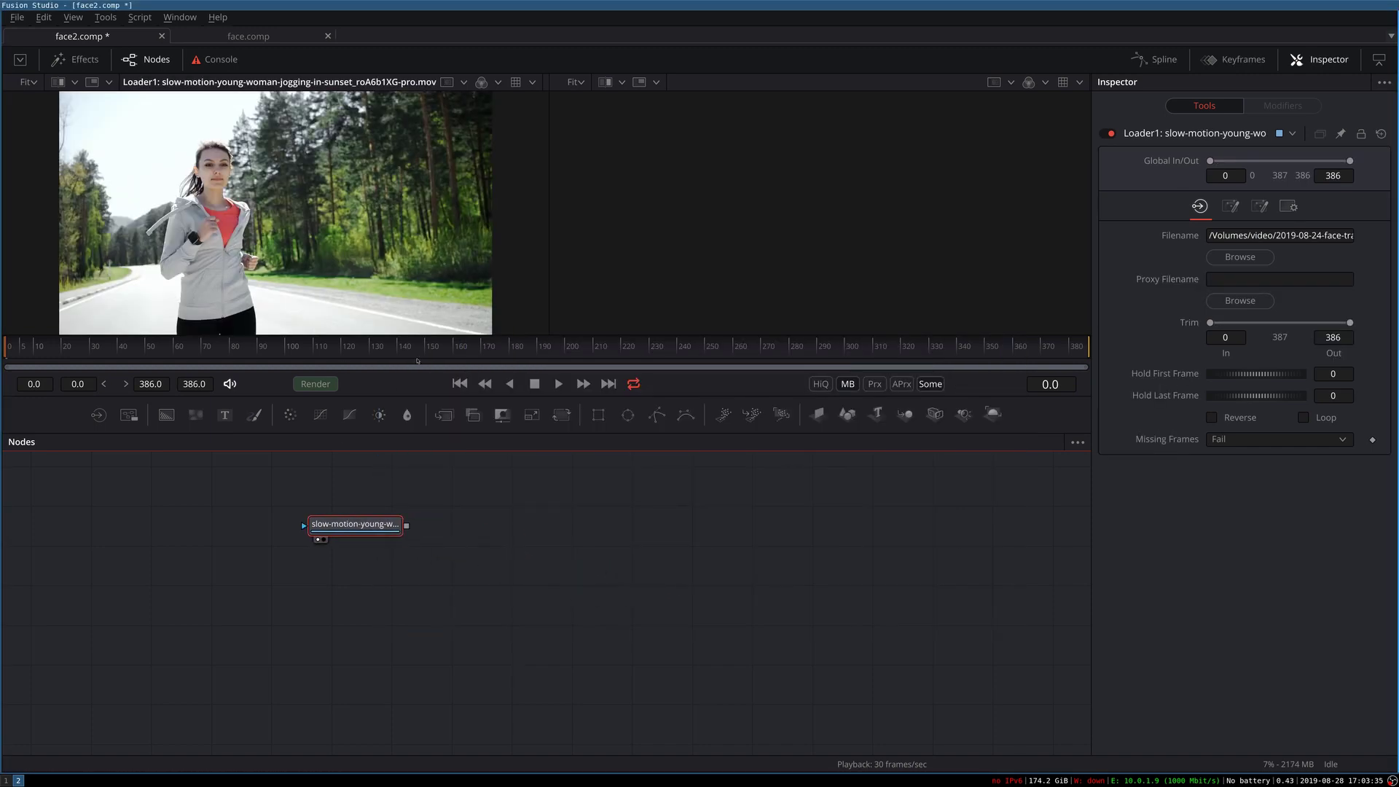
# - Play the loaded jogging clip to review the footage, and return to the first frame
pyautogui.click(558, 384)
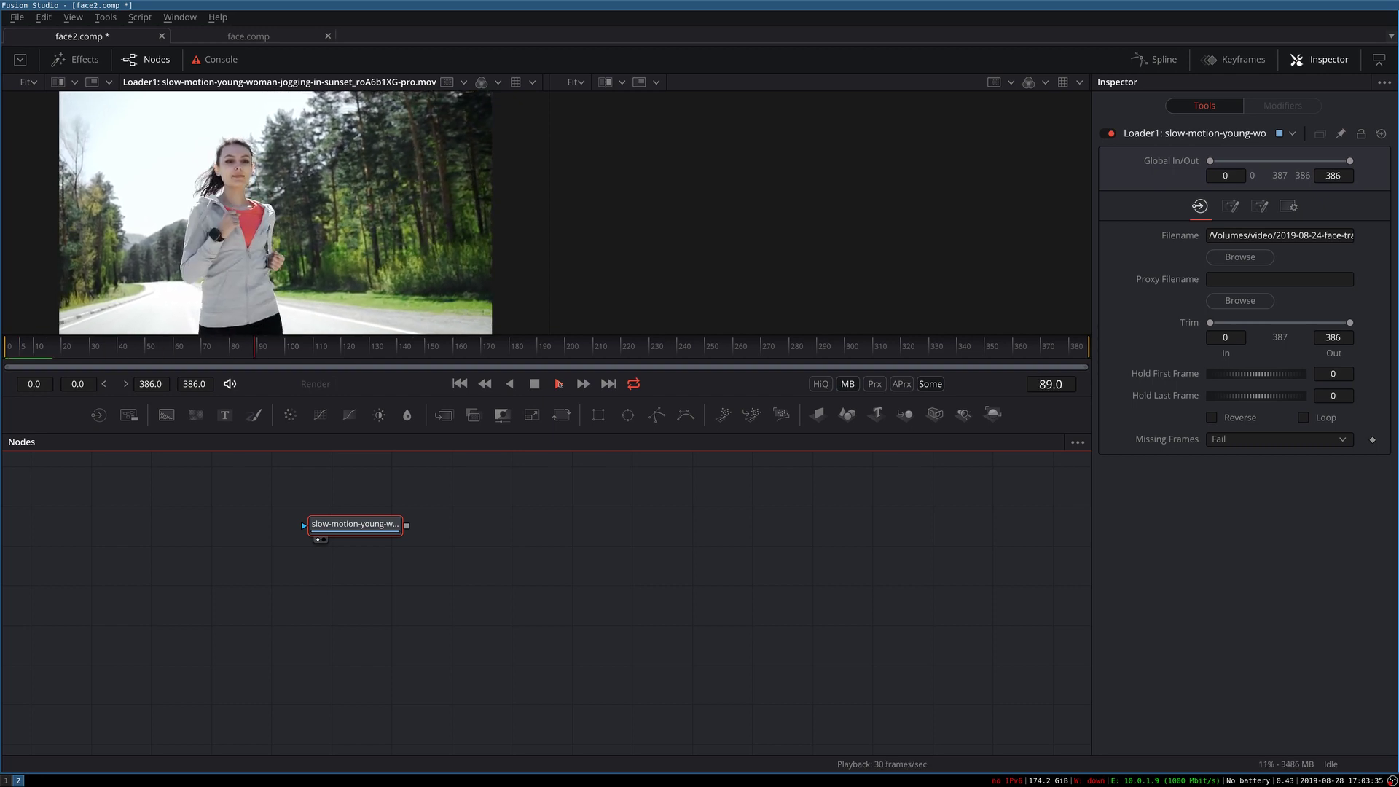
pyautogui.click(559, 384)
pyautogui.click(460, 384)
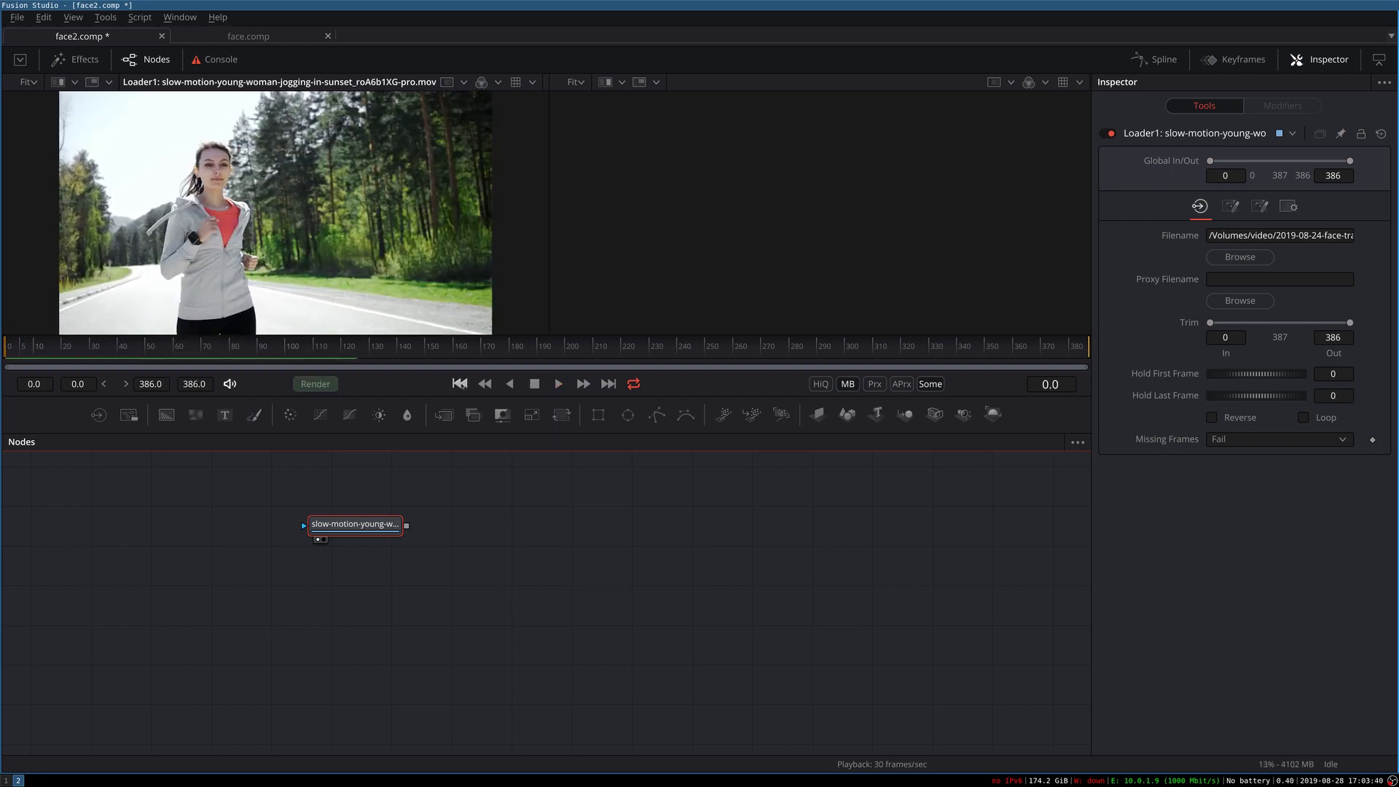
# - Move the Loader node to a clear spot in the flow and save the composition
pyautogui.moveTo(371, 528); pyautogui.dragTo(317, 559)
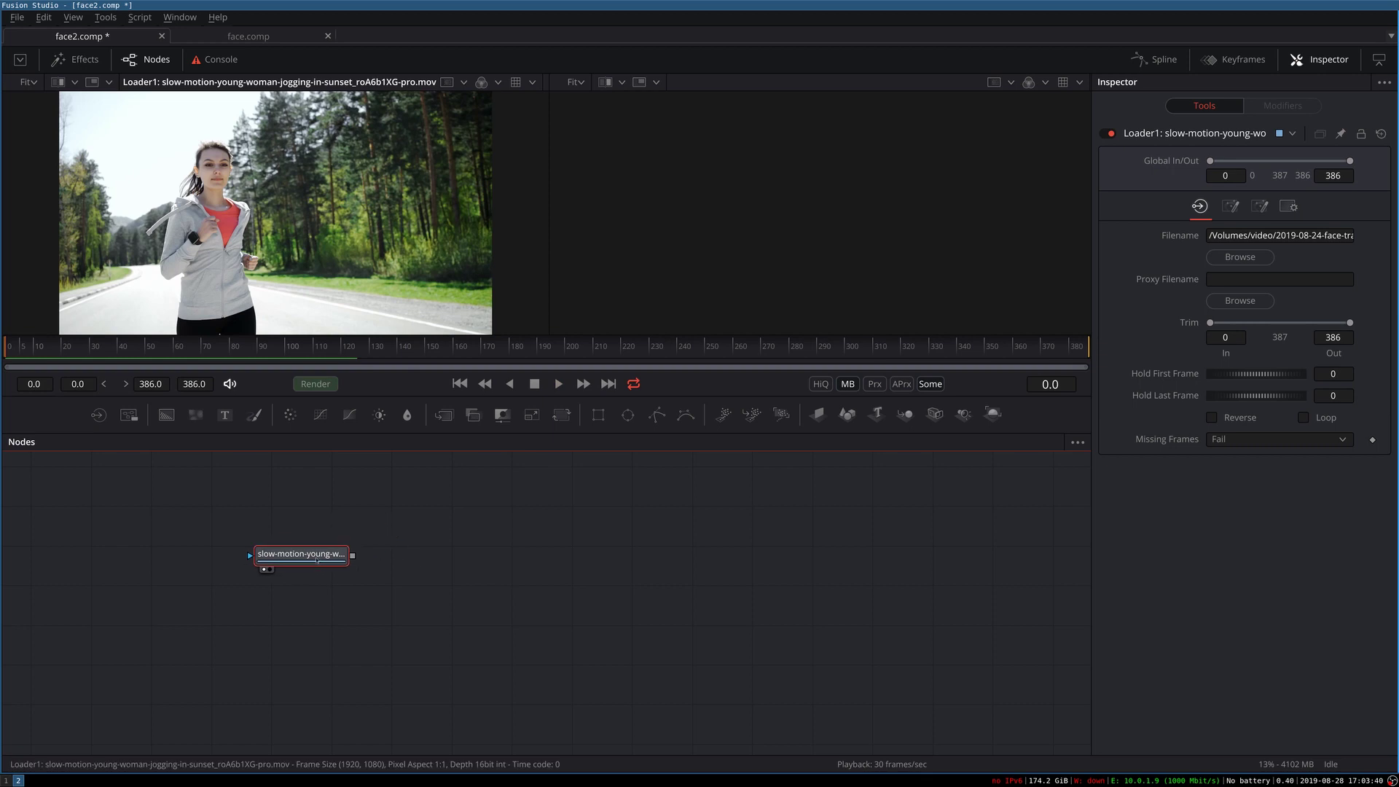
pyautogui.hotkey('ctrl', 's')
pyautogui.click(451, 548)
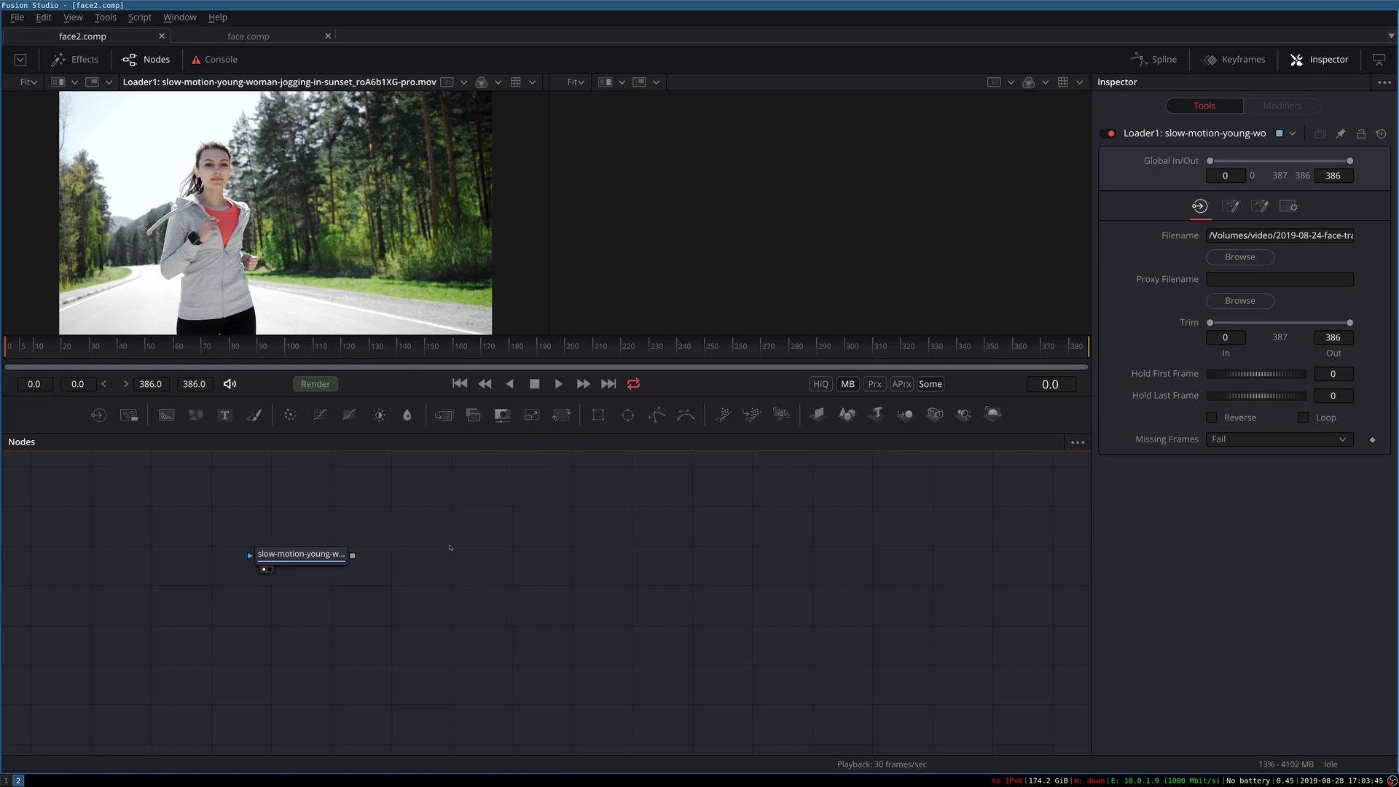
# - Add a MochaPro node fed by the jogging clip's Loader, offset it above the Loader and launch the mocha UI
pyautogui.click(335, 554)
pyautogui.hotkey('shift', 'space')
pyautogui.write('moch')
pyautogui.press('Return')
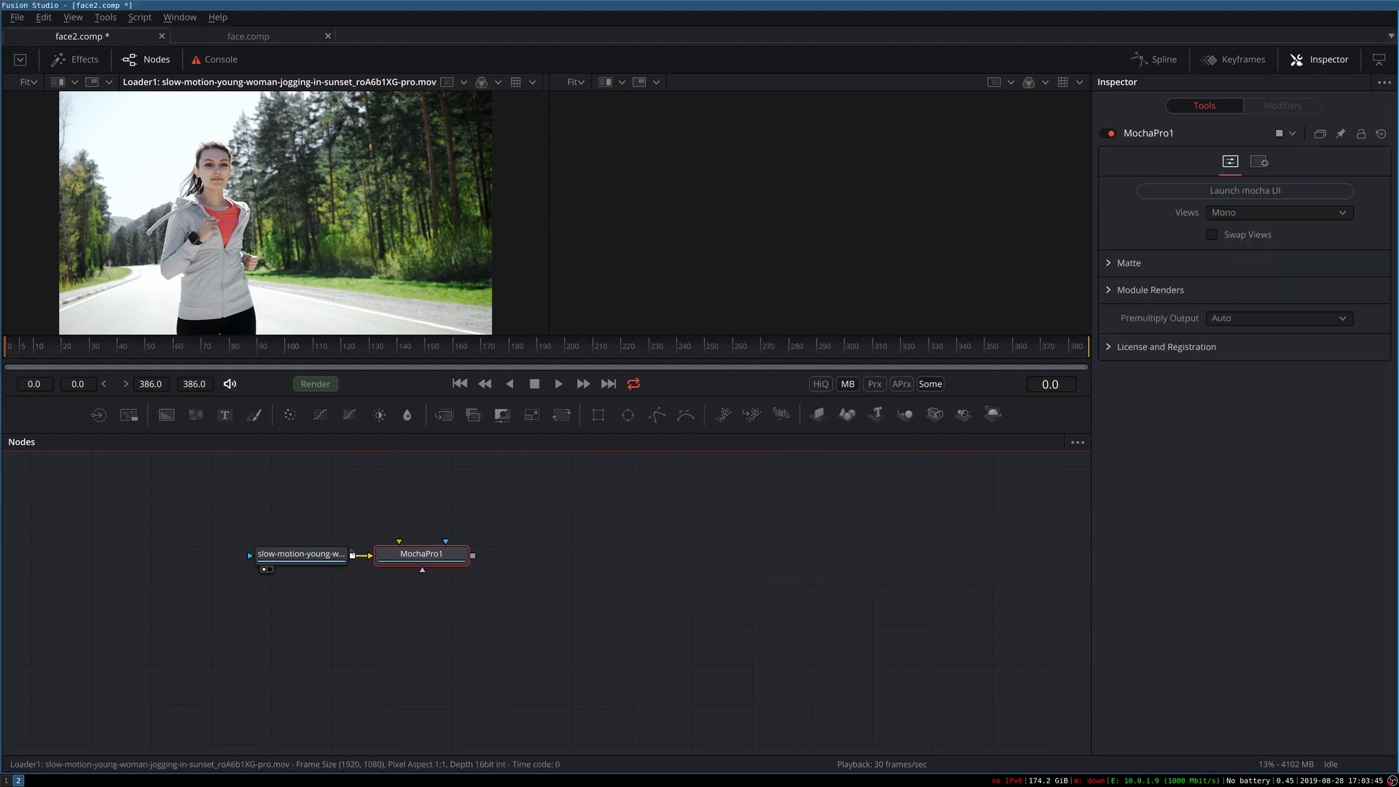
pyautogui.moveTo(412, 557); pyautogui.dragTo(446, 508)
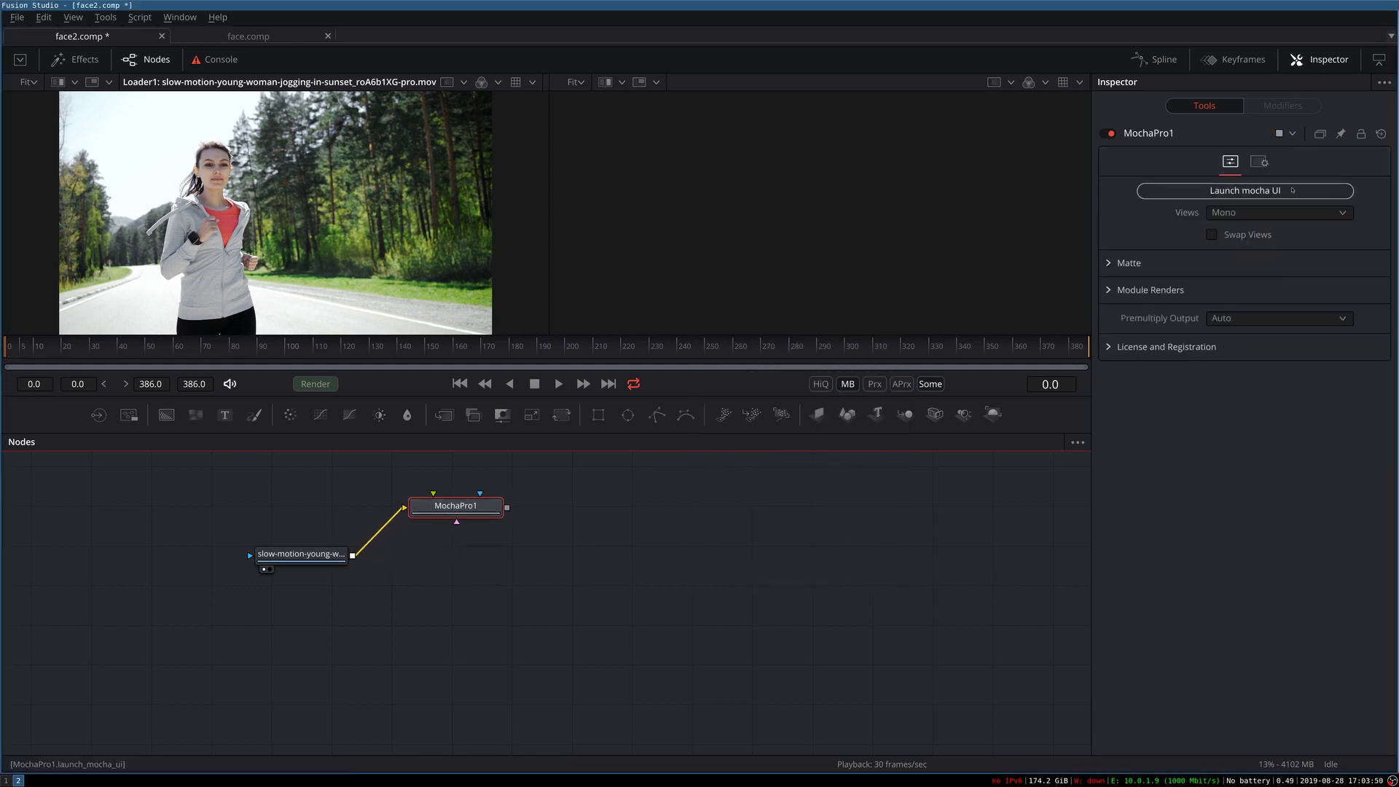
pyautogui.click(1289, 190)
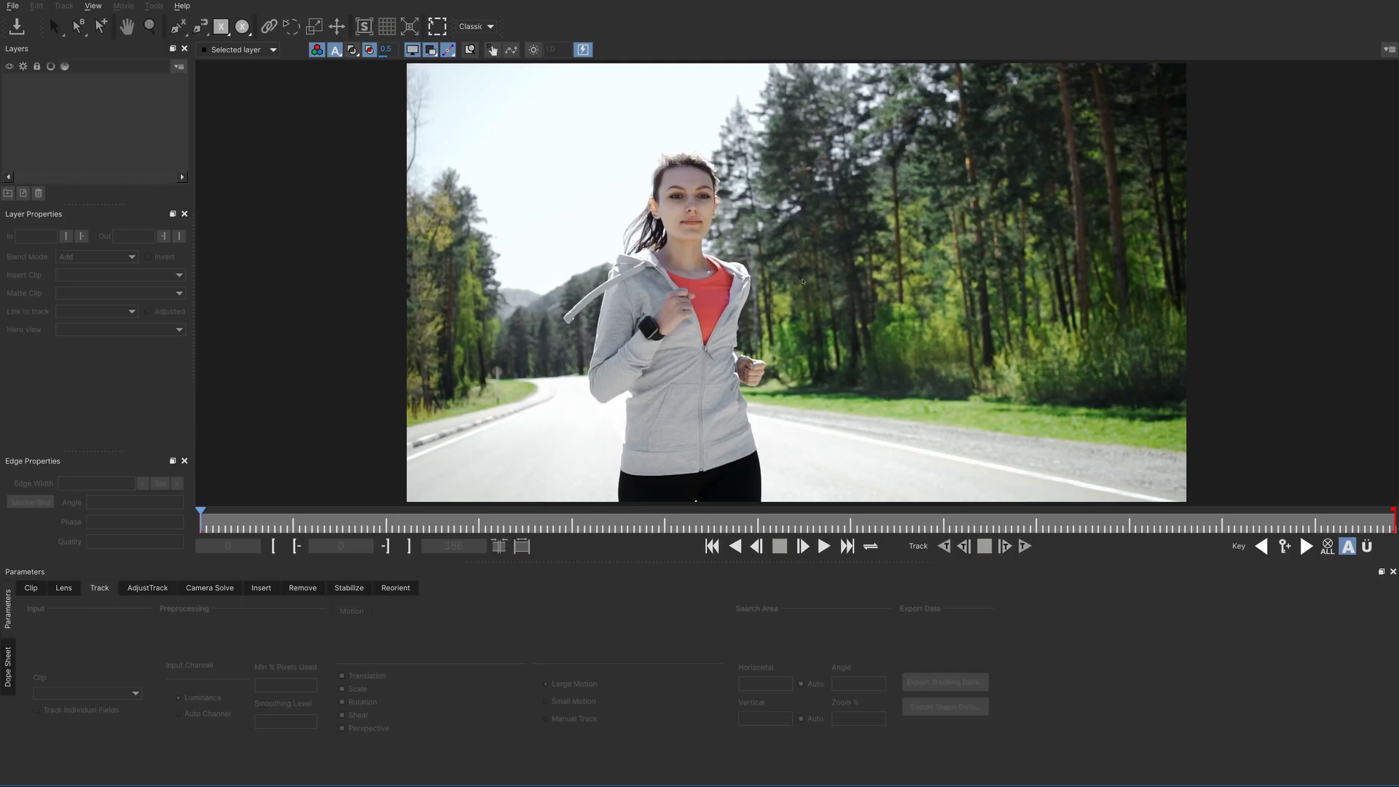
# - Draw a closed seven-point X-Spline around the jogger's face on the first frame
pyautogui.click(177, 27)
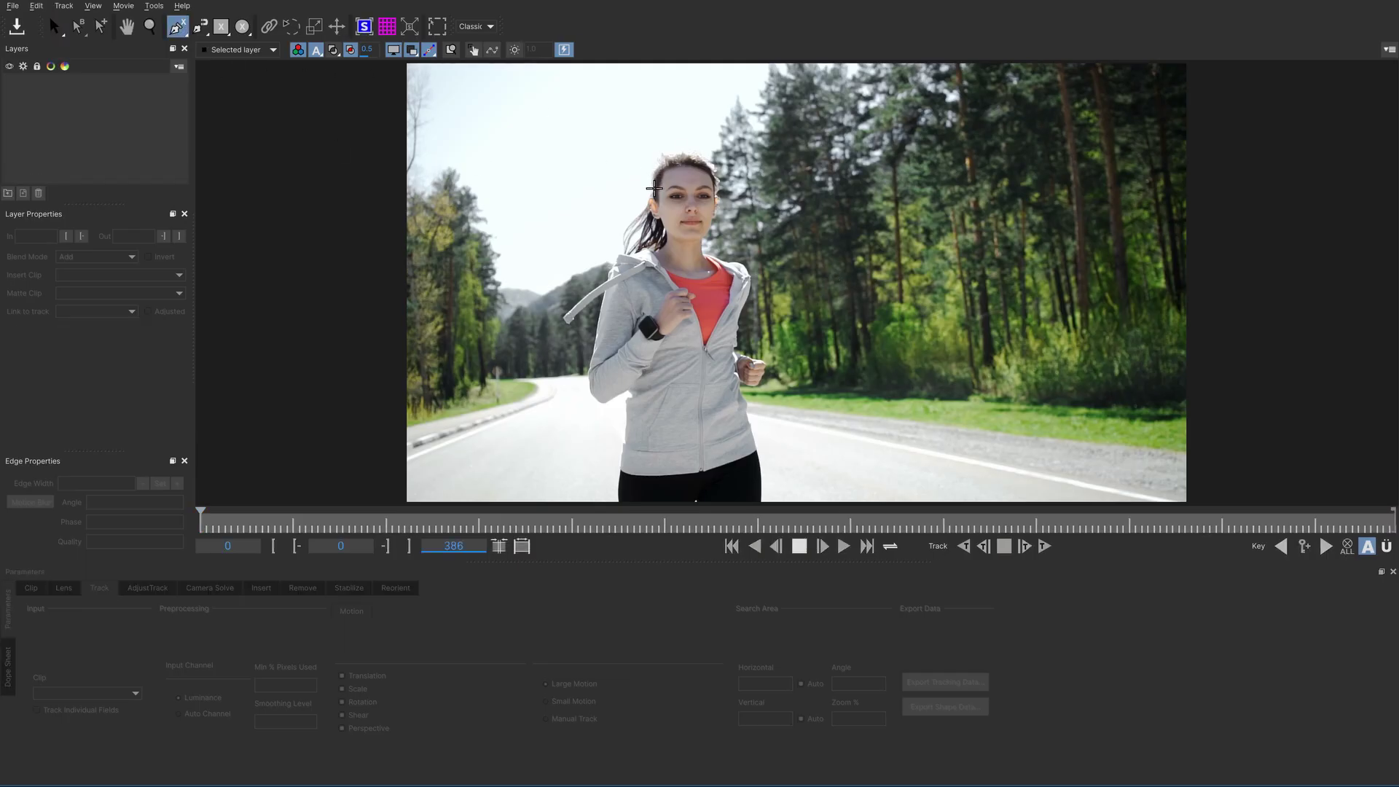
pyautogui.click(633, 208)
pyautogui.click(648, 146)
pyautogui.click(707, 159)
pyautogui.click(721, 146)
pyautogui.click(743, 186)
pyautogui.click(735, 216)
pyautogui.click(717, 220)
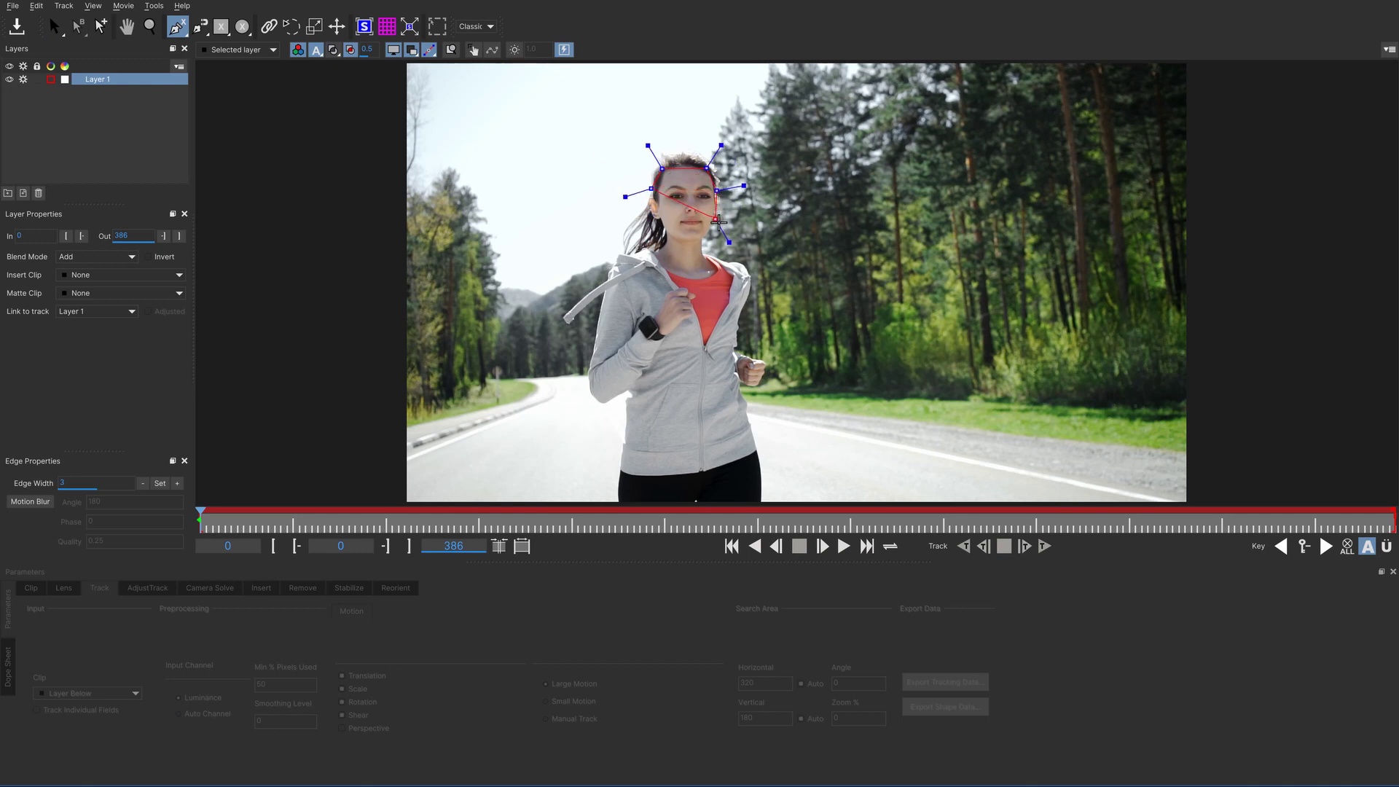
pyautogui.click(688, 227)
pyautogui.click(661, 224)
pyautogui.moveTo(664, 226); pyautogui.dragTo(660, 226)
pyautogui.rightClick(659, 226)
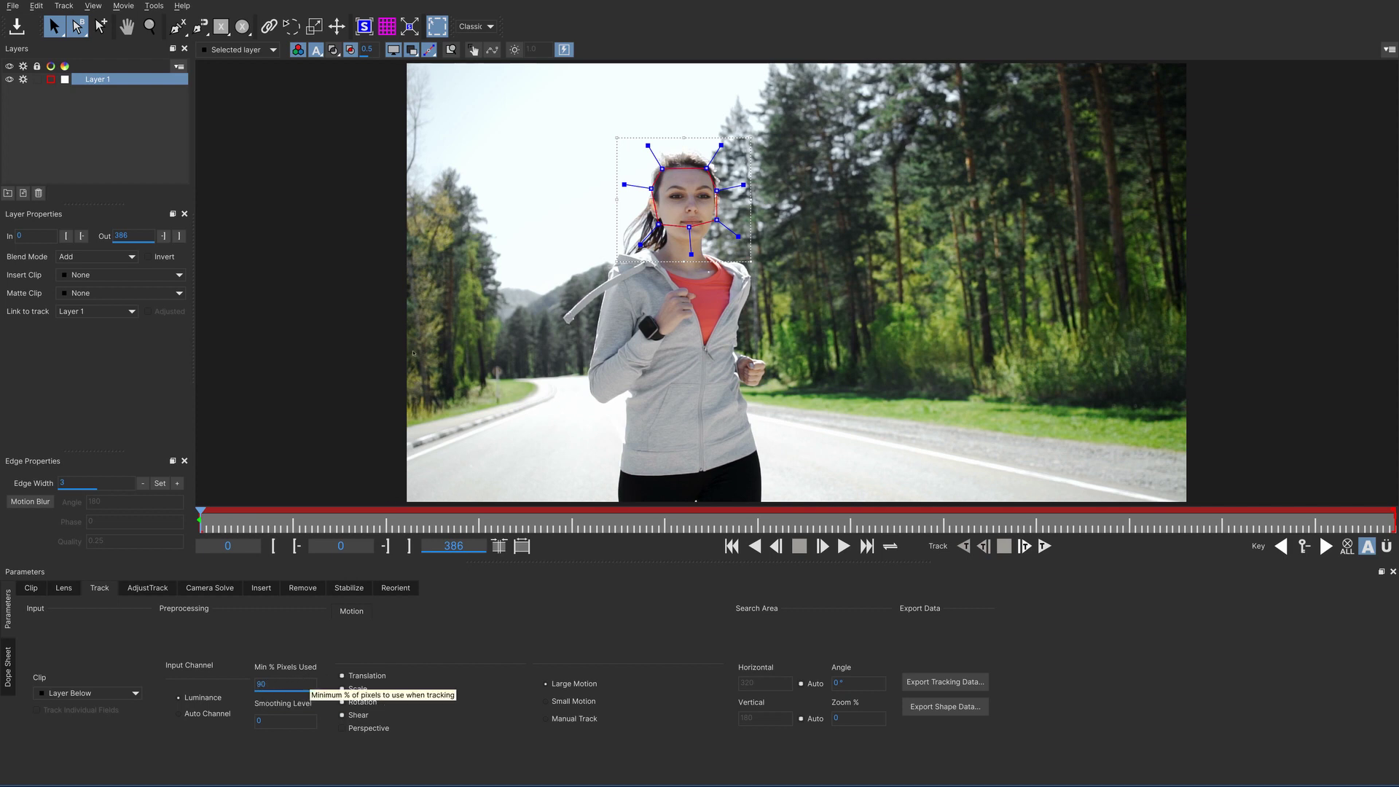
# - Track the face layer forward, check the spline on an early frame and return to the first frame
pyautogui.click(1043, 547)
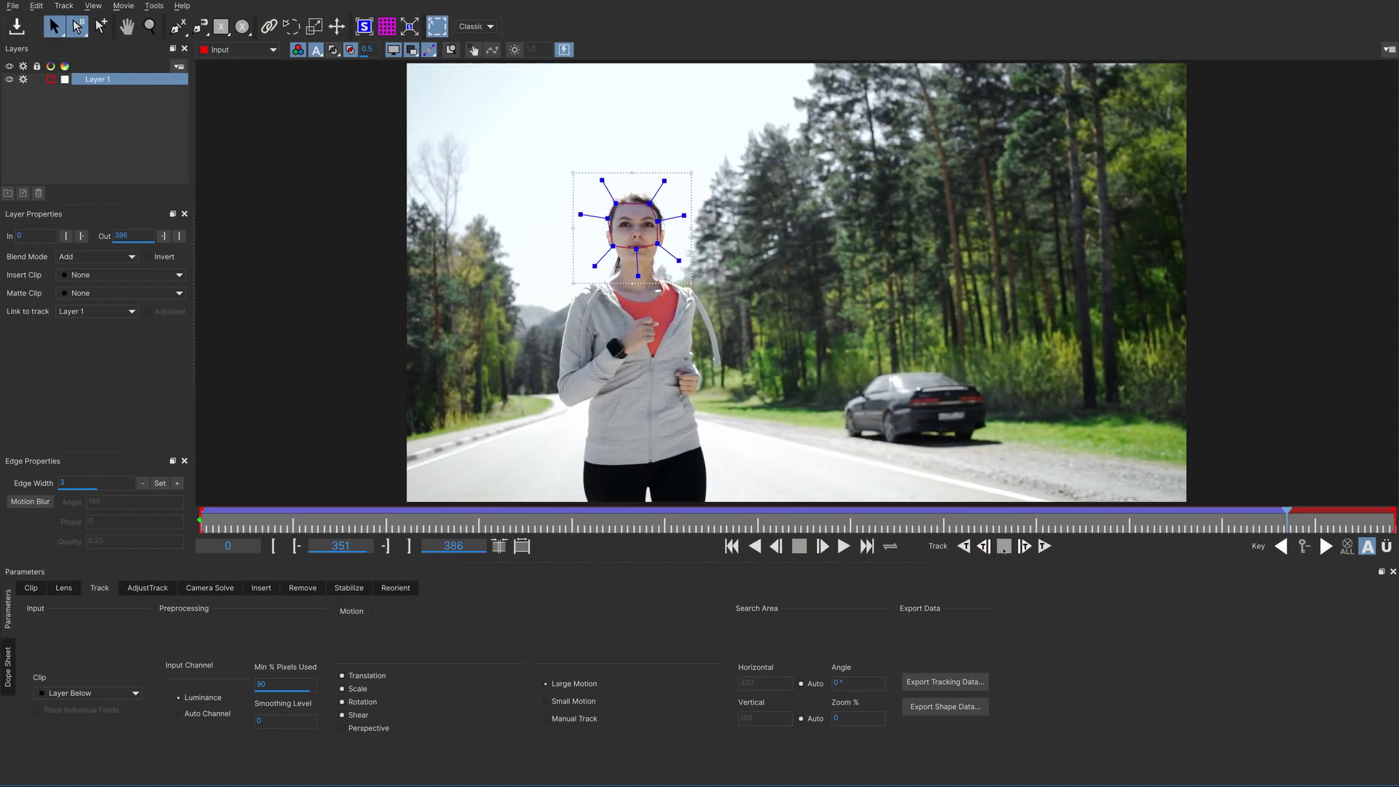
pyautogui.click(254, 513)
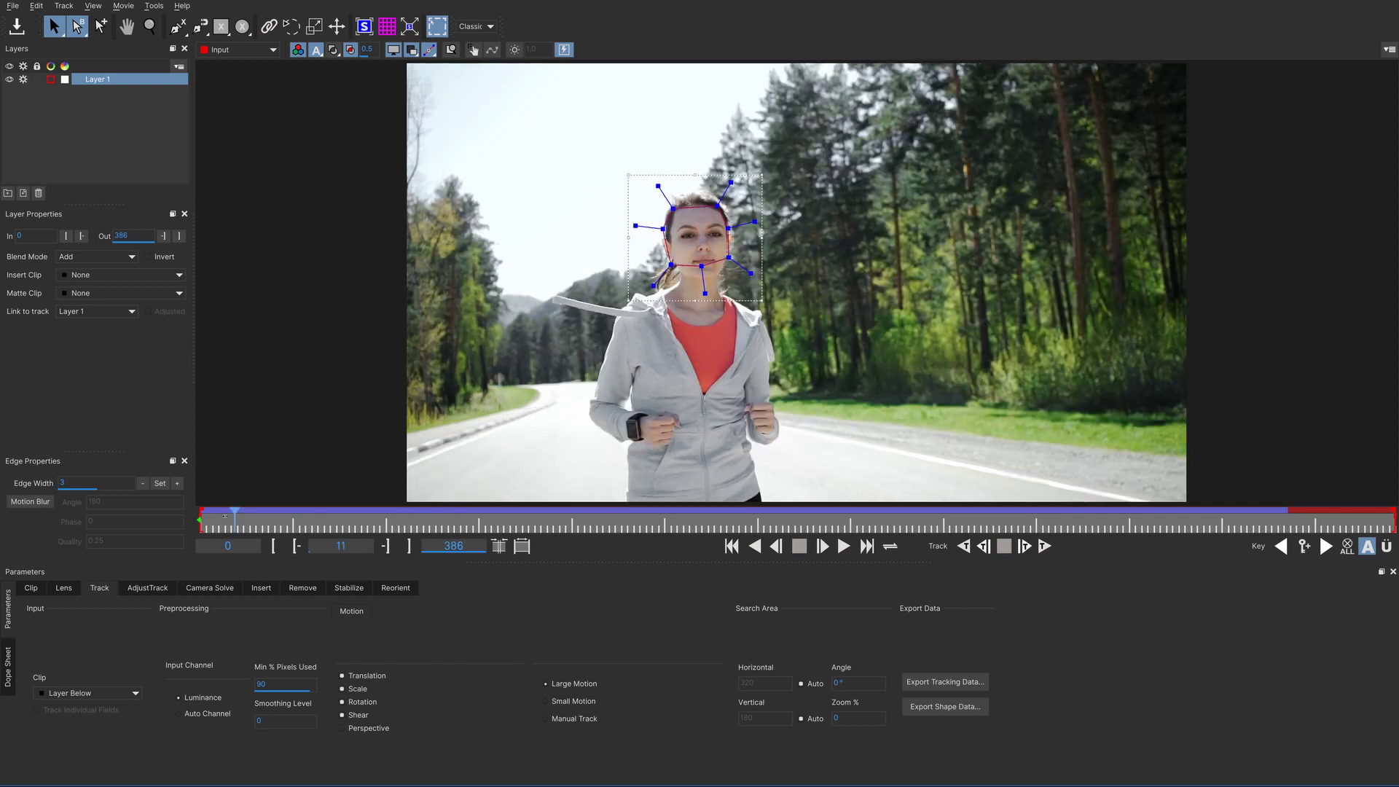
pyautogui.press('Home')
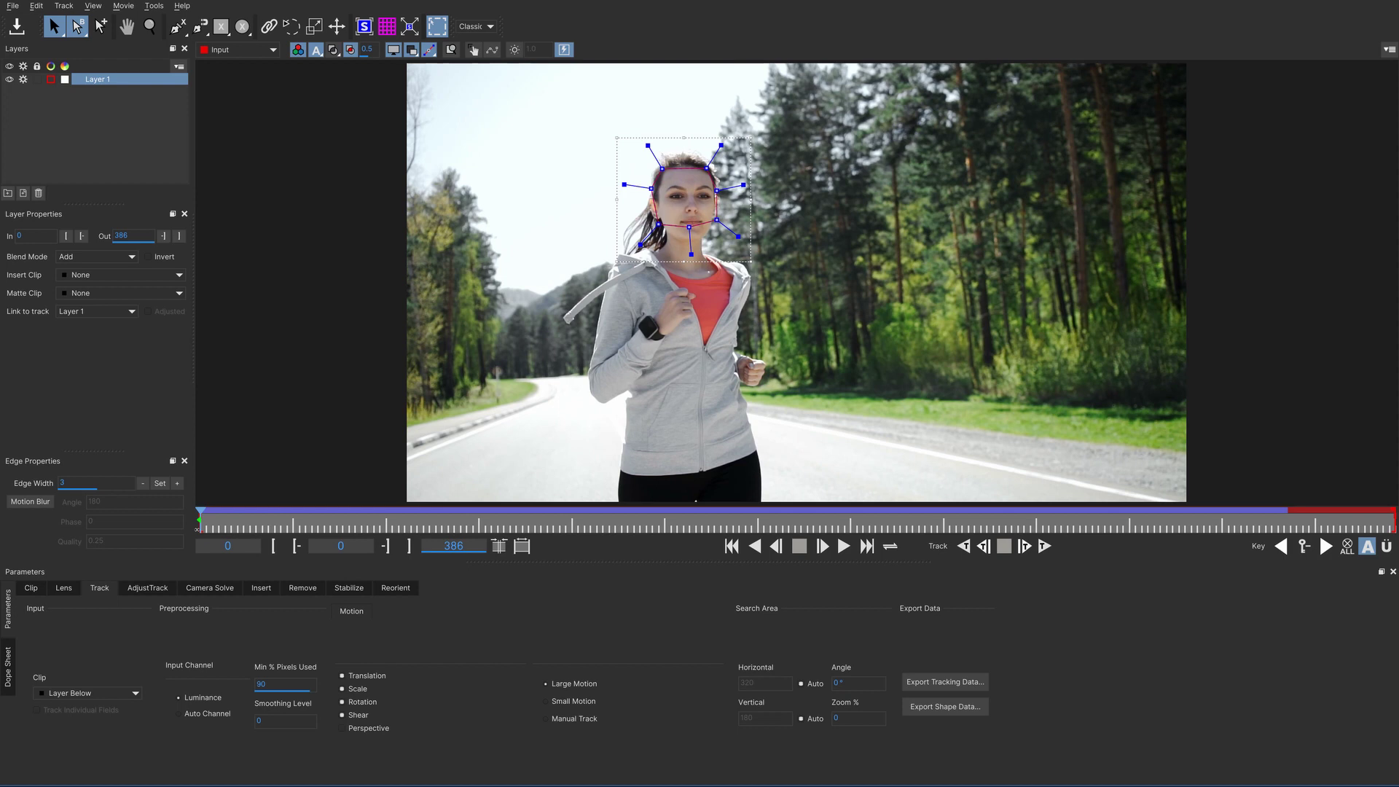
pyautogui.moveTo(202, 525)
pyautogui.mouseDown()
pyautogui.moveTo(1248, 529)
pyautogui.moveTo(201, 530)
pyautogui.mouseUp()
# - Tighten the spline points inward around the facial features, track the layer forward through the clip and return to frame 0
pyautogui.moveTo(716, 191)
pyautogui.mouseDown()
pyautogui.moveTo(709, 209)
pyautogui.moveTo(663, 218)
pyautogui.moveTo(655, 190)
pyautogui.moveTo(670, 175)
pyautogui.moveTo(703, 176)
pyautogui.mouseUp()
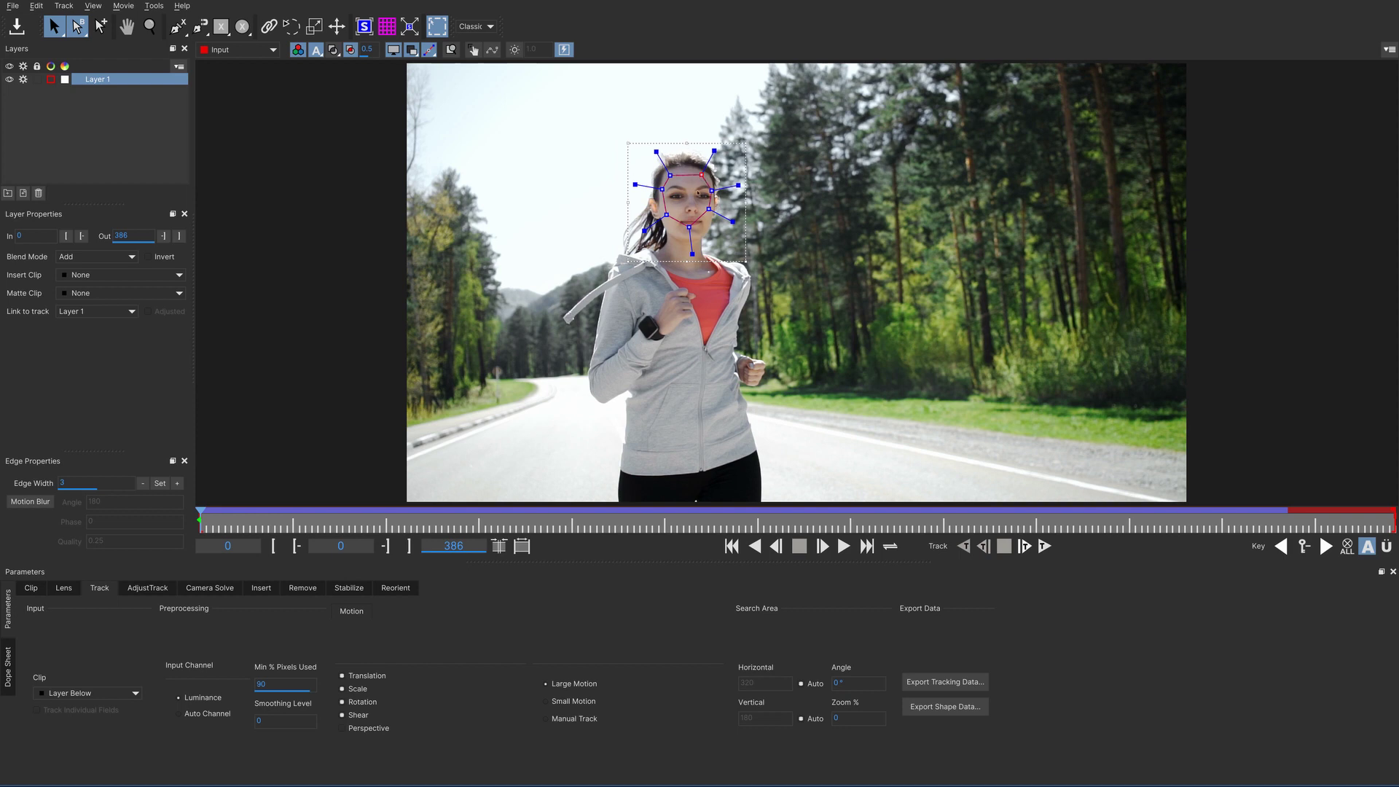
pyautogui.moveTo(712, 191); pyautogui.dragTo(715, 191)
pyautogui.moveTo(708, 209); pyautogui.dragTo(710, 216)
pyautogui.click(1045, 545)
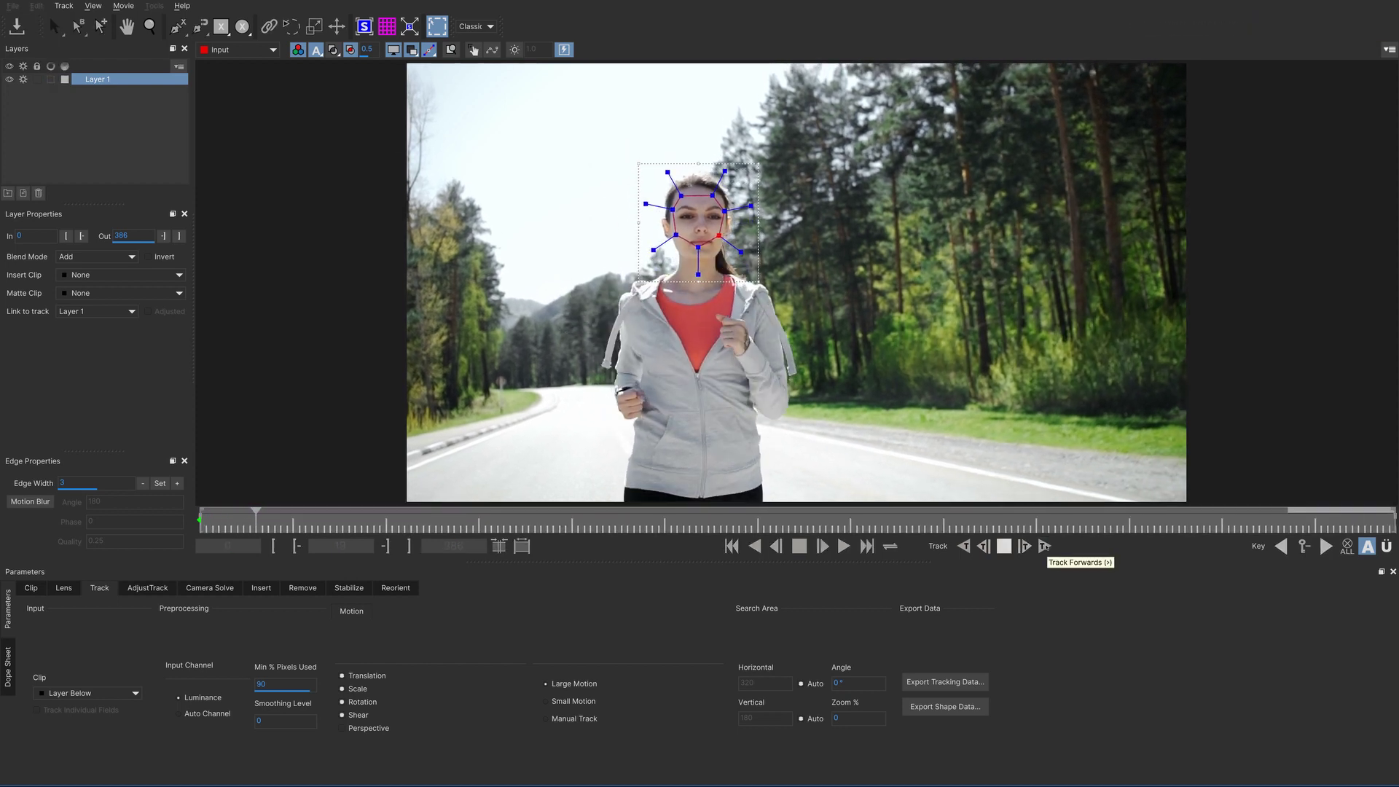
pyautogui.click(731, 546)
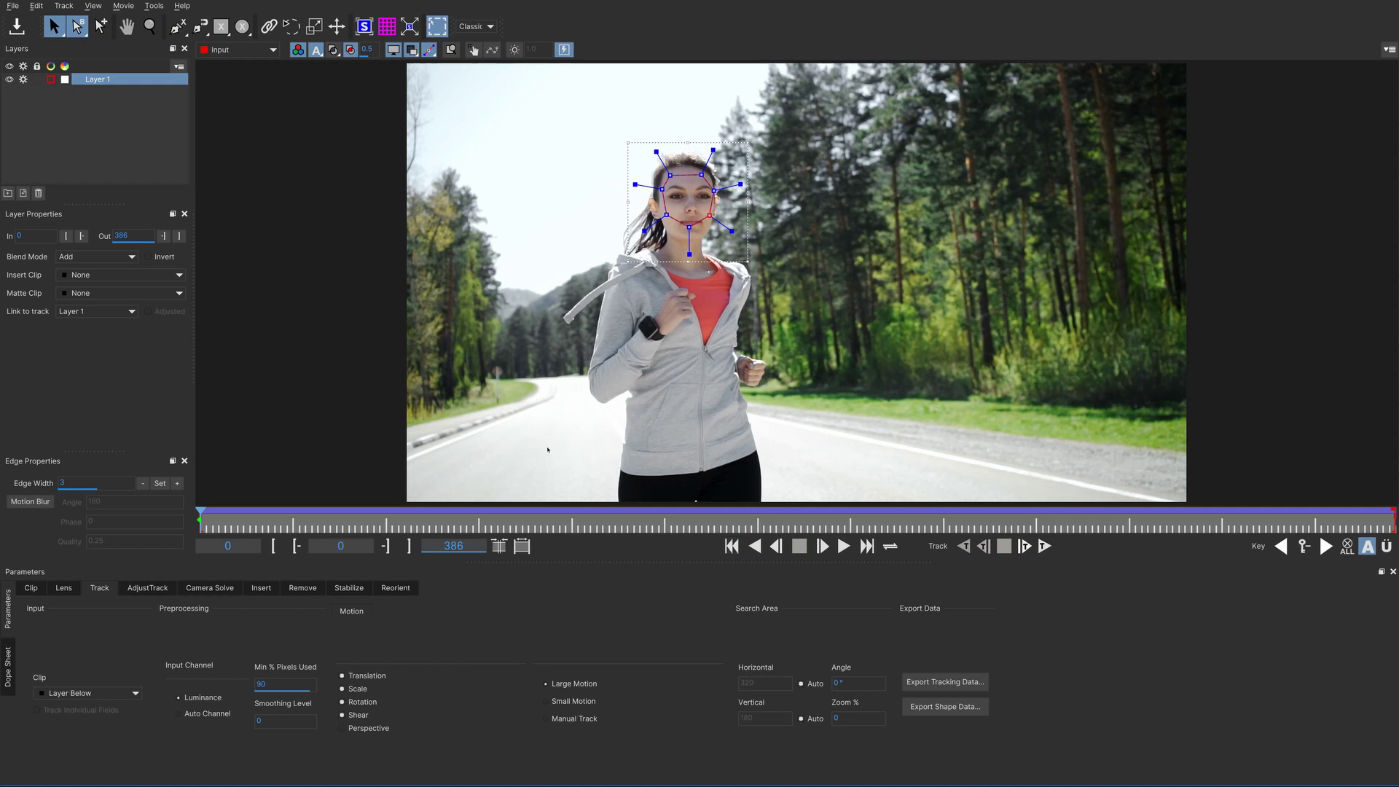
# - Play the clip with the view stabilized on the tracked face to check the track, and return to the first frame
pyautogui.click(473, 49)
pyautogui.click(842, 547)
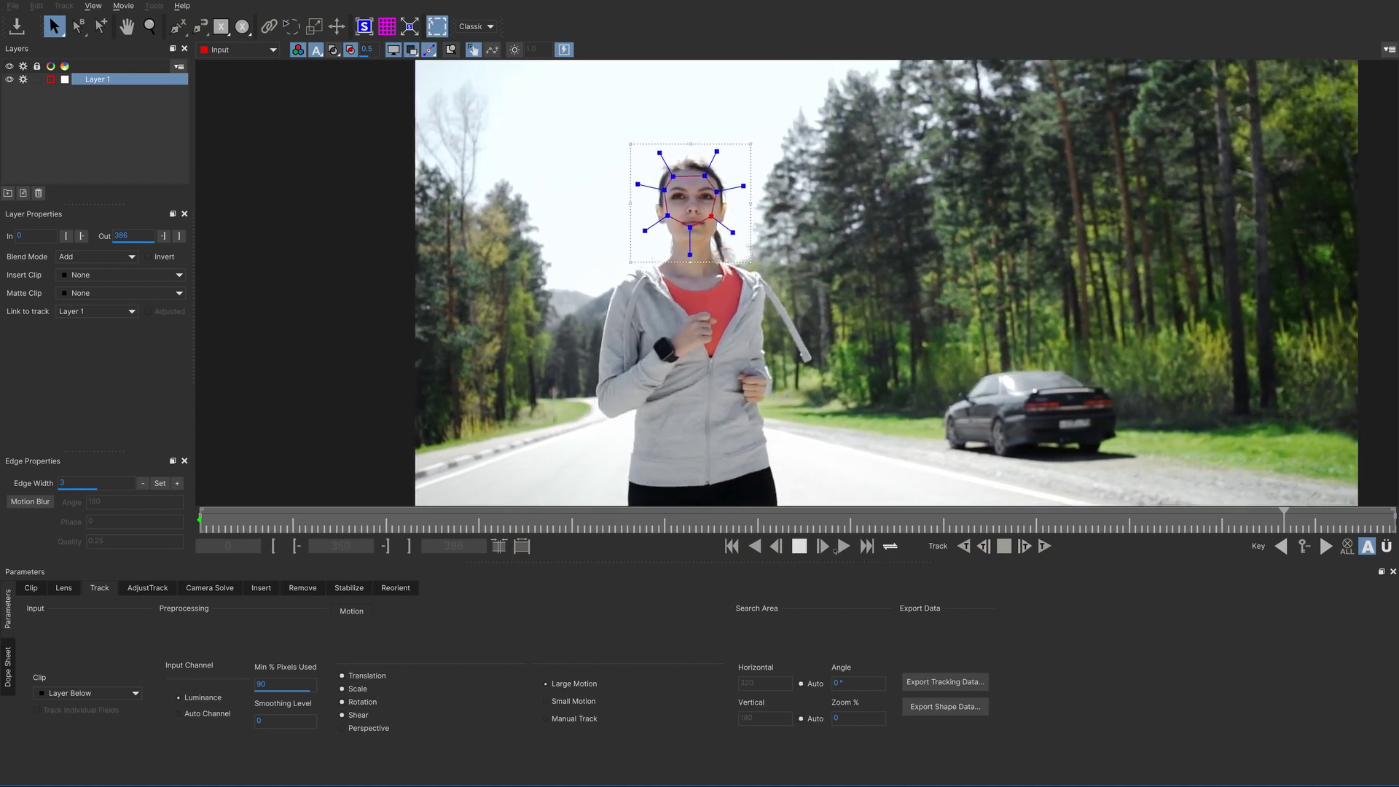
pyautogui.click(801, 547)
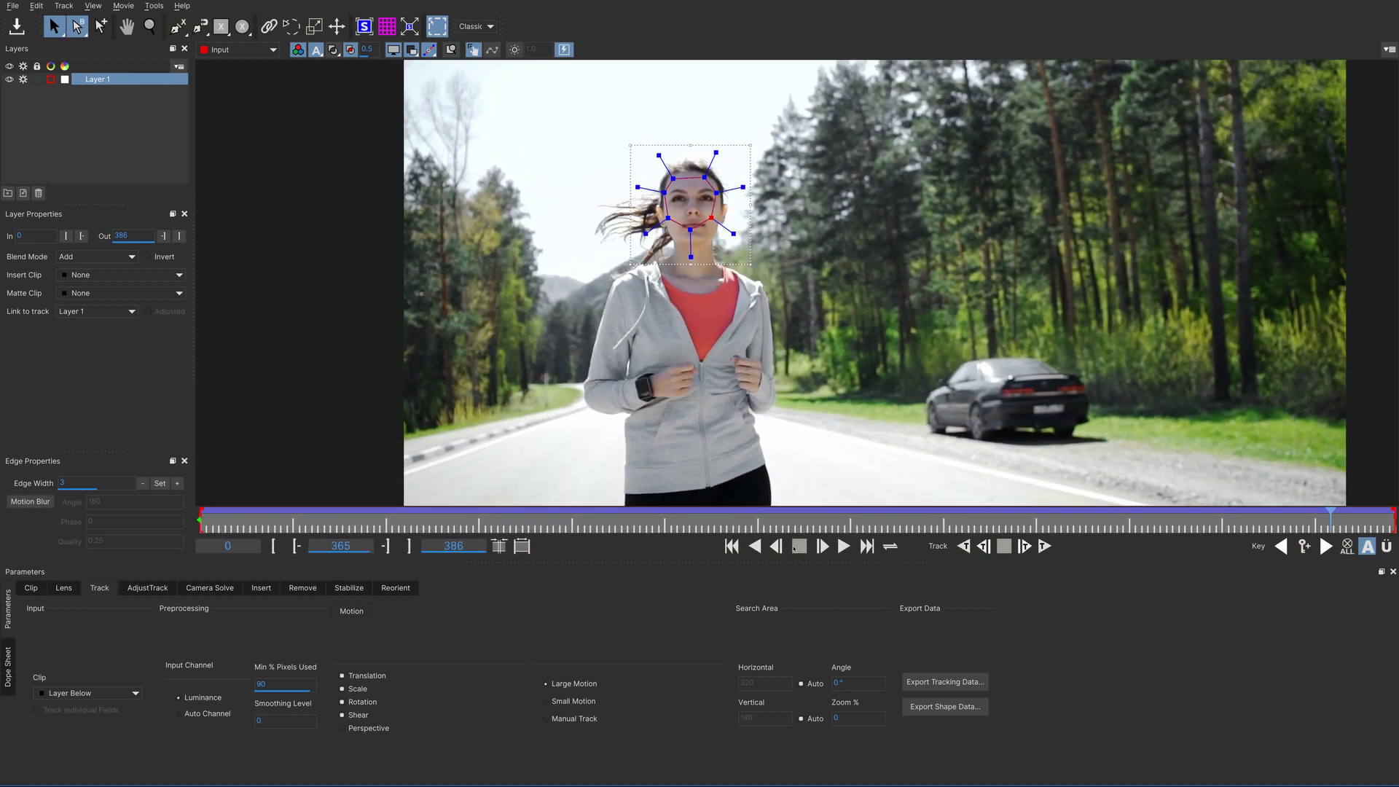
pyautogui.click(731, 545)
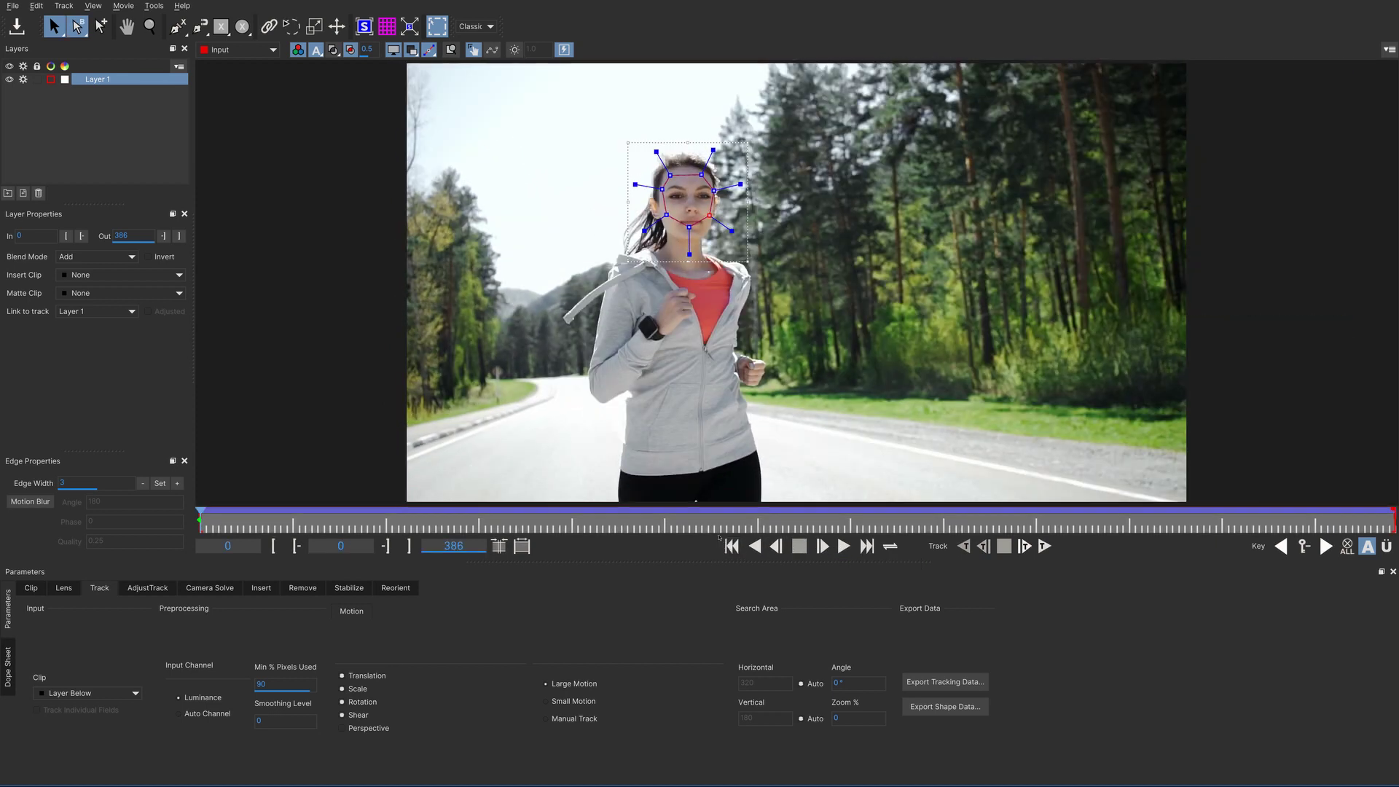
# - Set up the Stabilize module to include rotation and zoom besides X and Y translation, with maximum smoothing
pyautogui.click(349, 588)
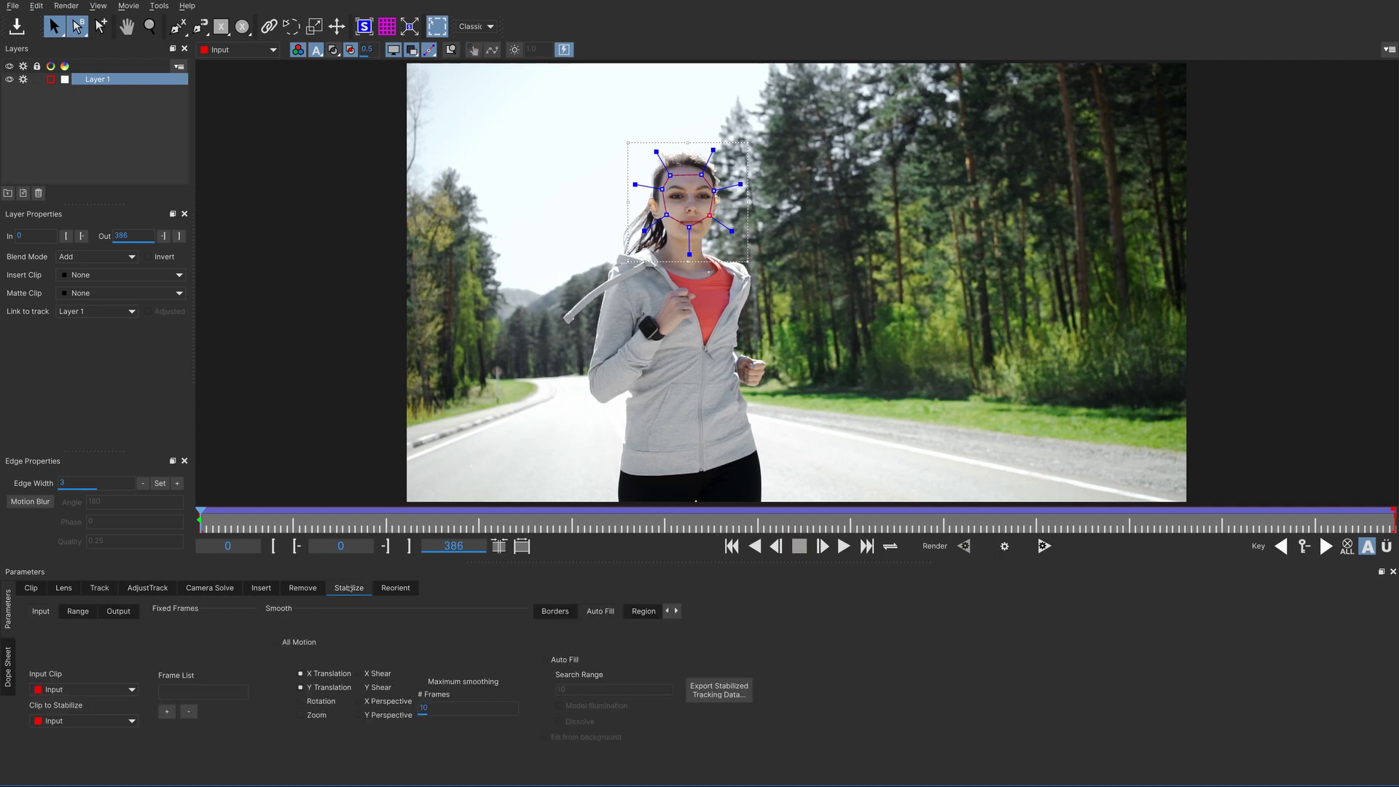
pyautogui.click(301, 701)
pyautogui.click(301, 716)
pyautogui.click(420, 682)
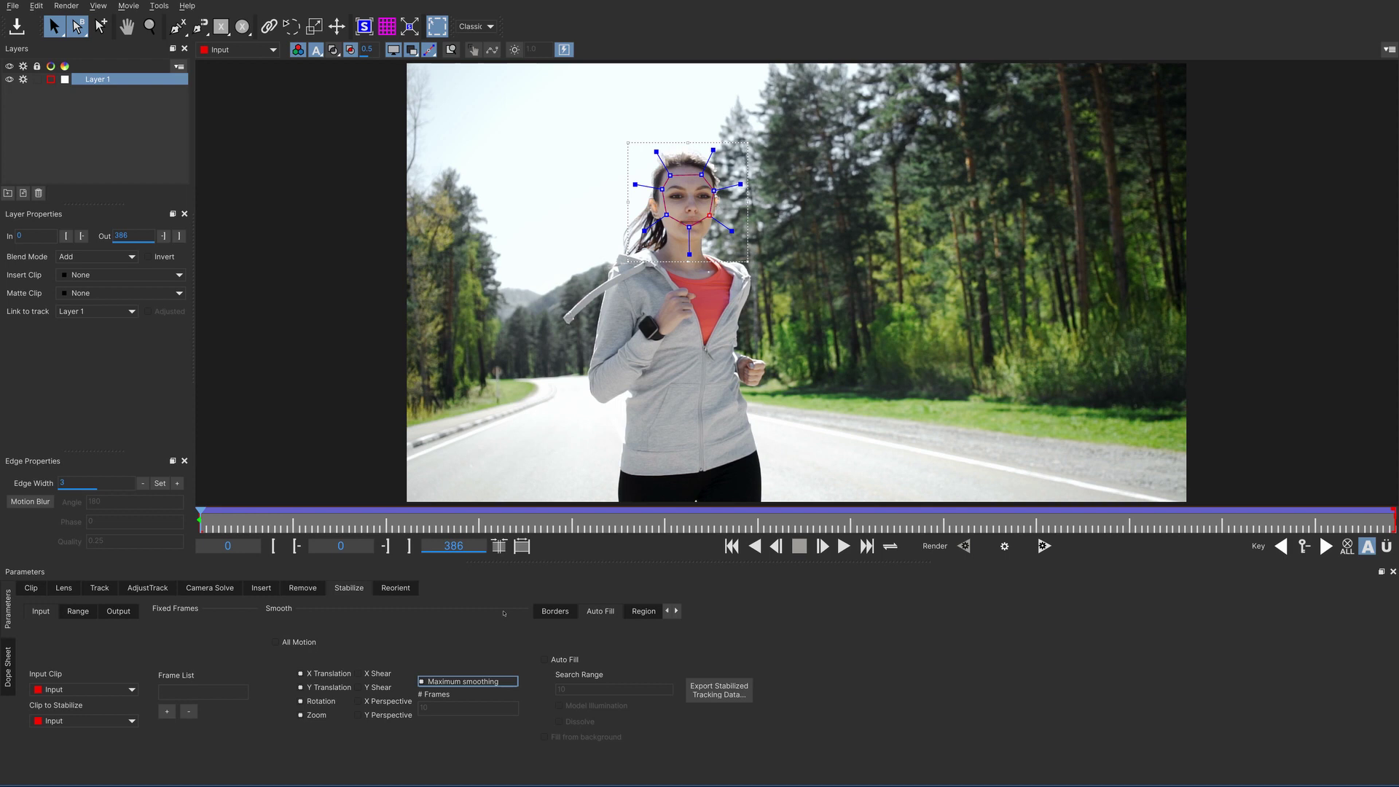
# - Preview the stabilized clip in playback and return to the first frame
pyautogui.click(843, 546)
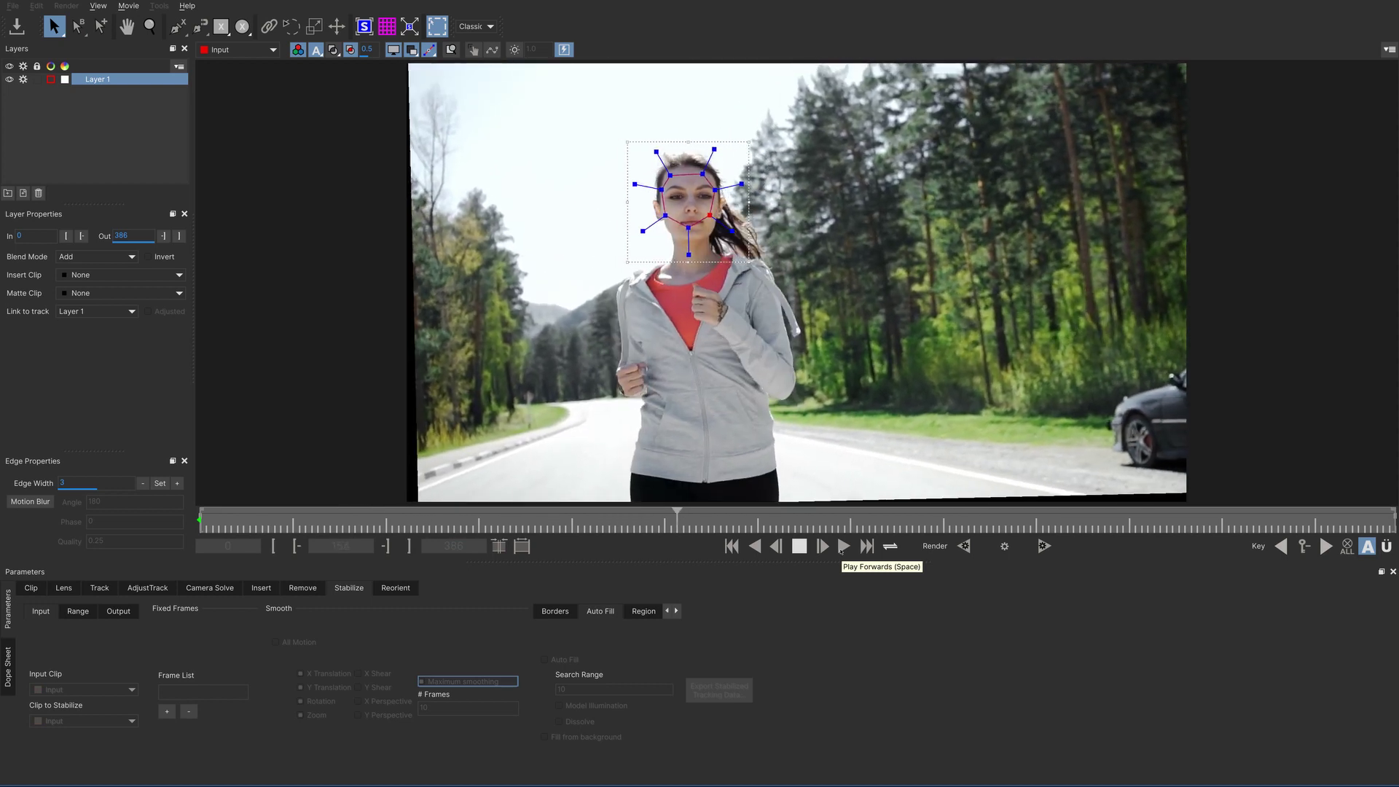
pyautogui.click(806, 546)
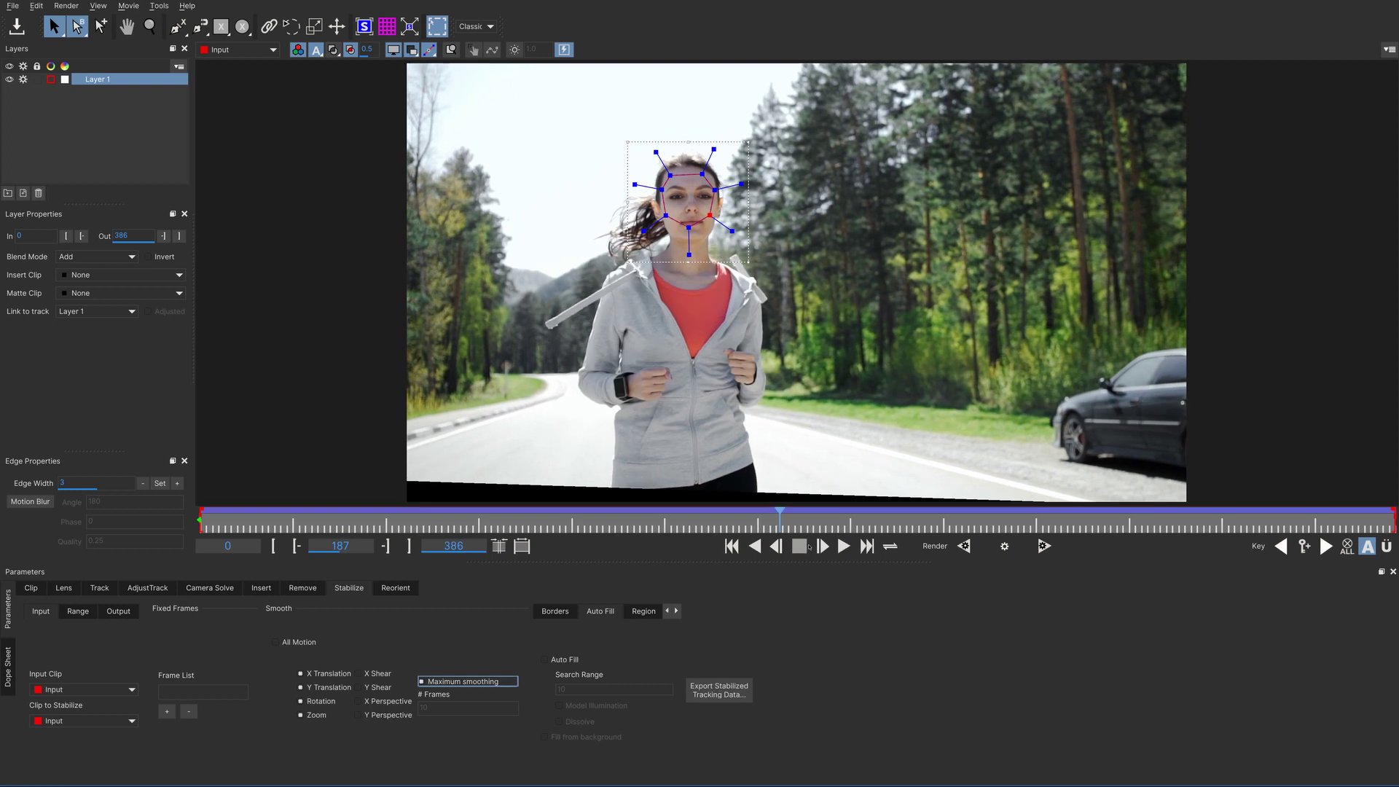
pyautogui.click(730, 546)
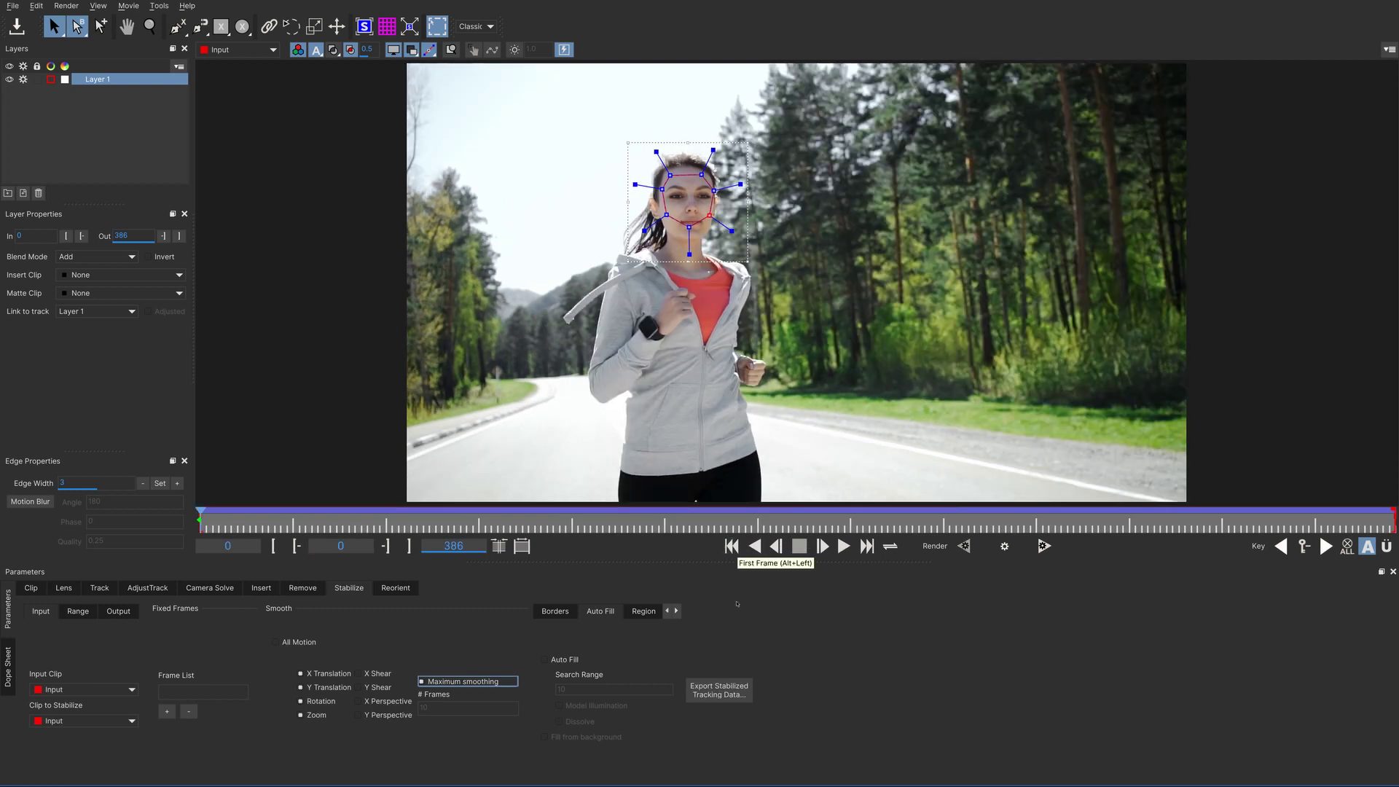
# - Copy the stabilized tracking data to the clipboard in Blackmagic Fusion COMP Data format and close mocha to return to Fusion Studio
pyautogui.click(719, 690)
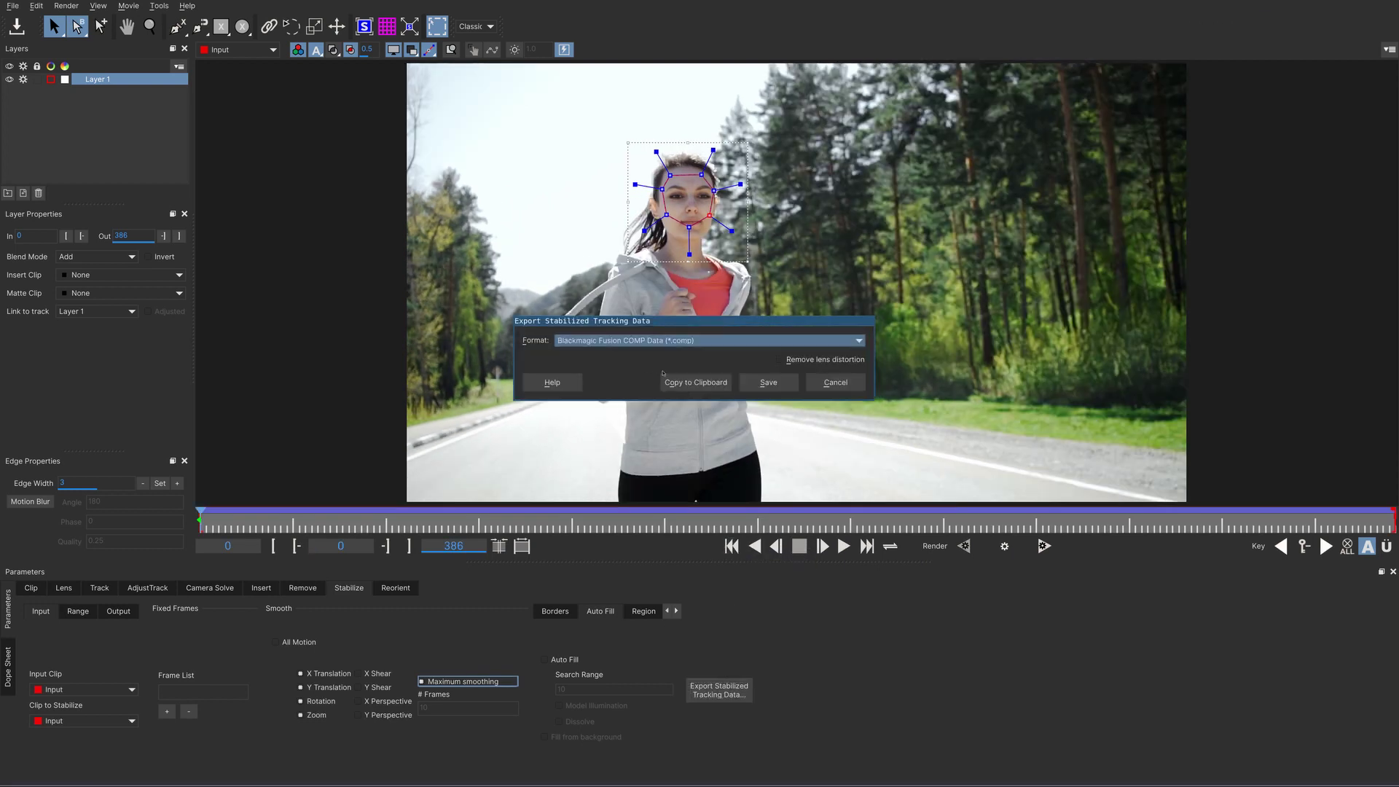
pyautogui.click(689, 383)
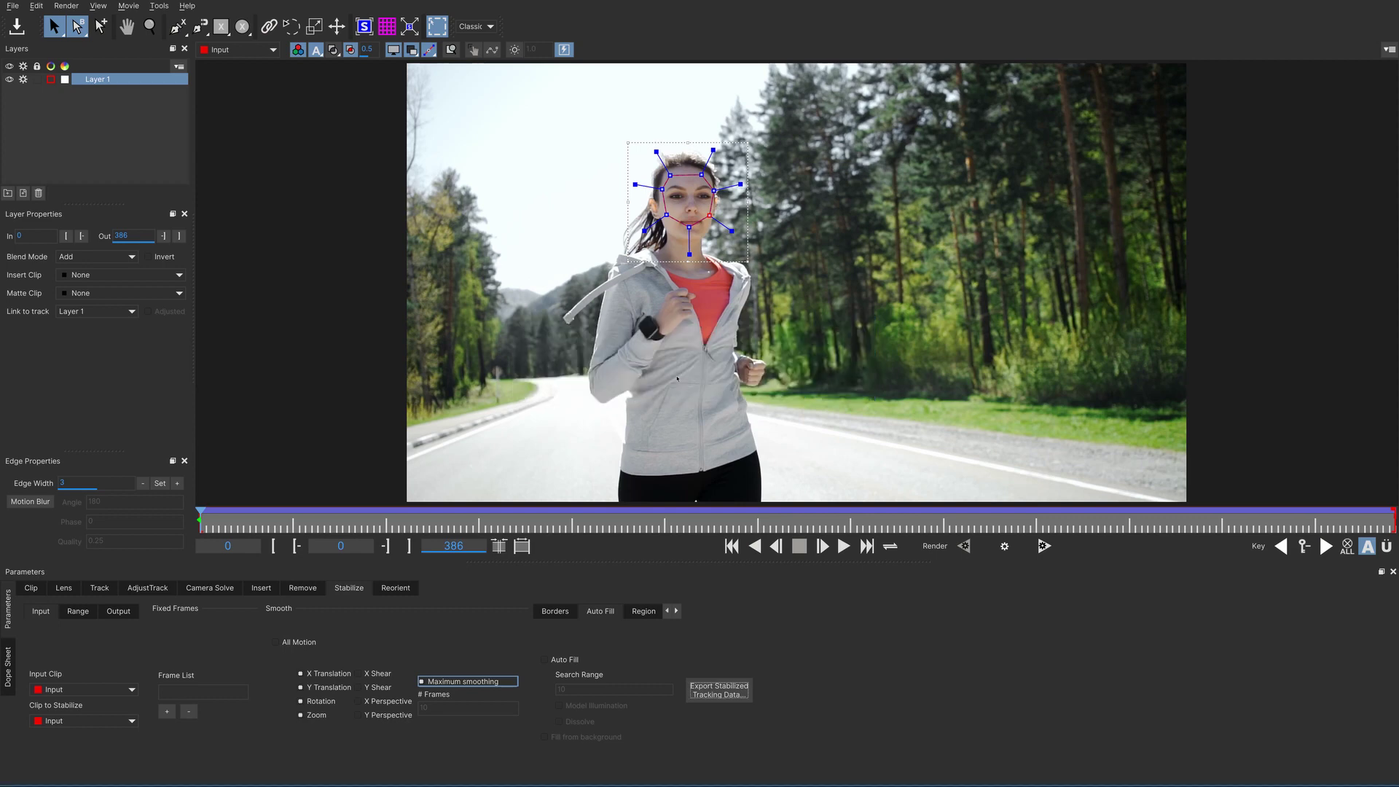
pyautogui.hotkey('ctrl', 'q')
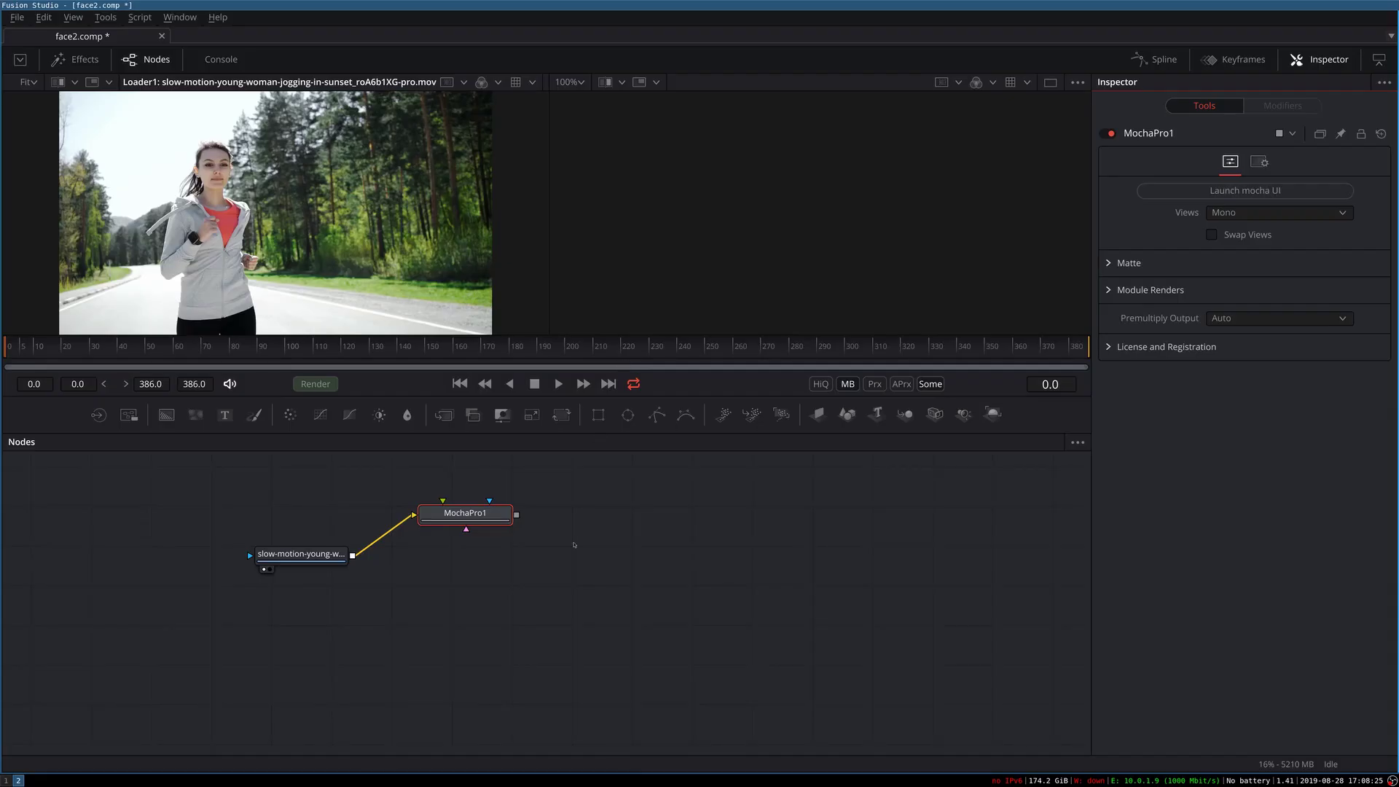
# - Paste the exported tracking data below the MochaPro node and delete the placeholder Loader feeding the pasted tracker
pyautogui.click(493, 627)
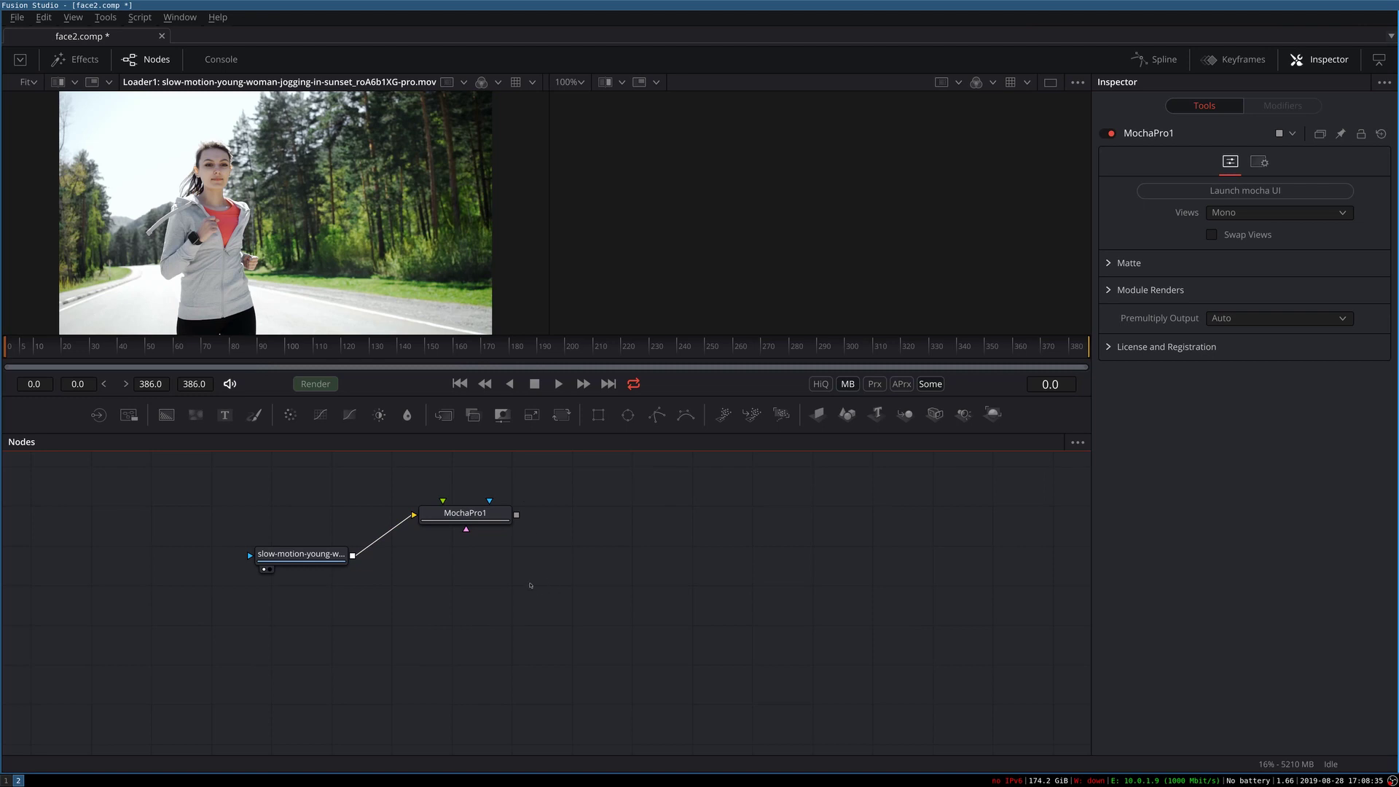
pyautogui.hotkey('ctrl', 'v')
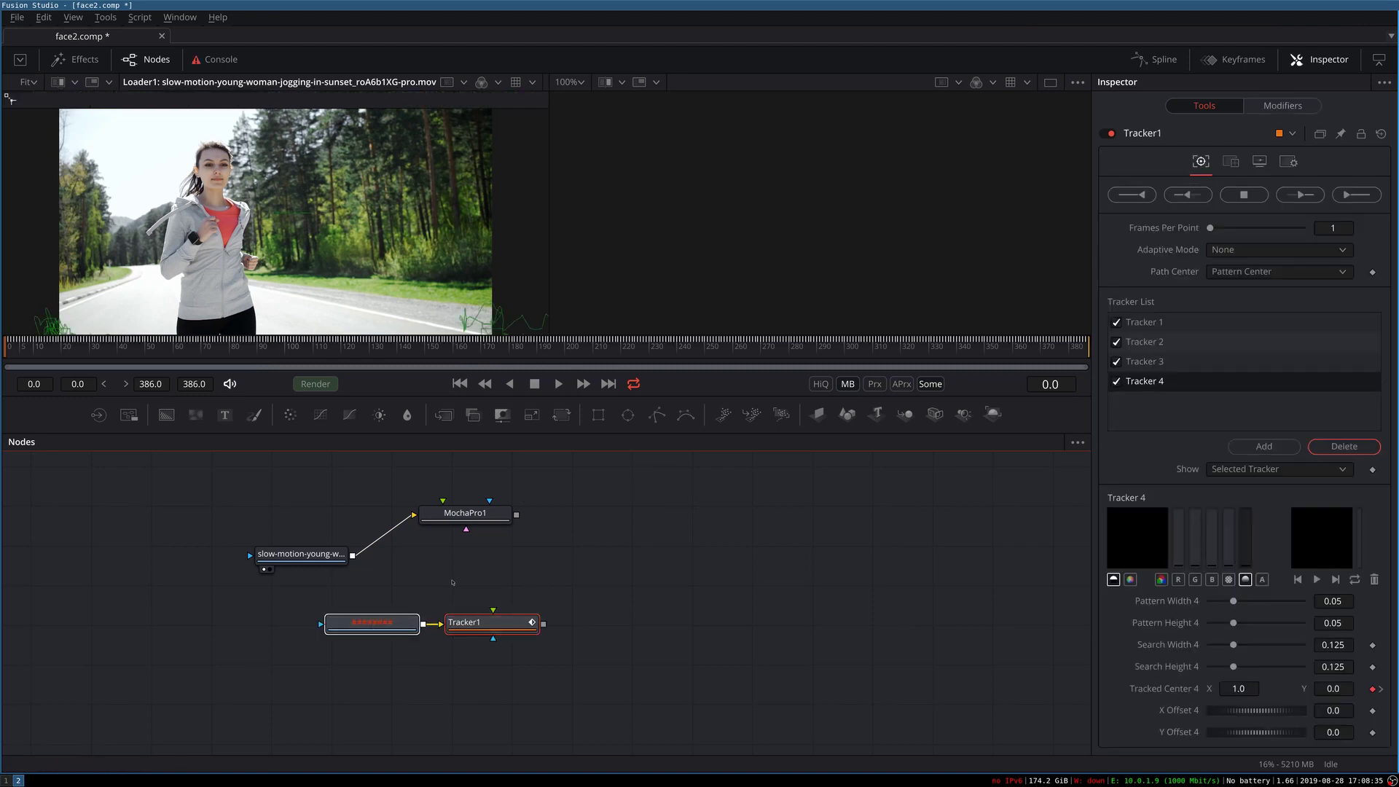
pyautogui.click(387, 621)
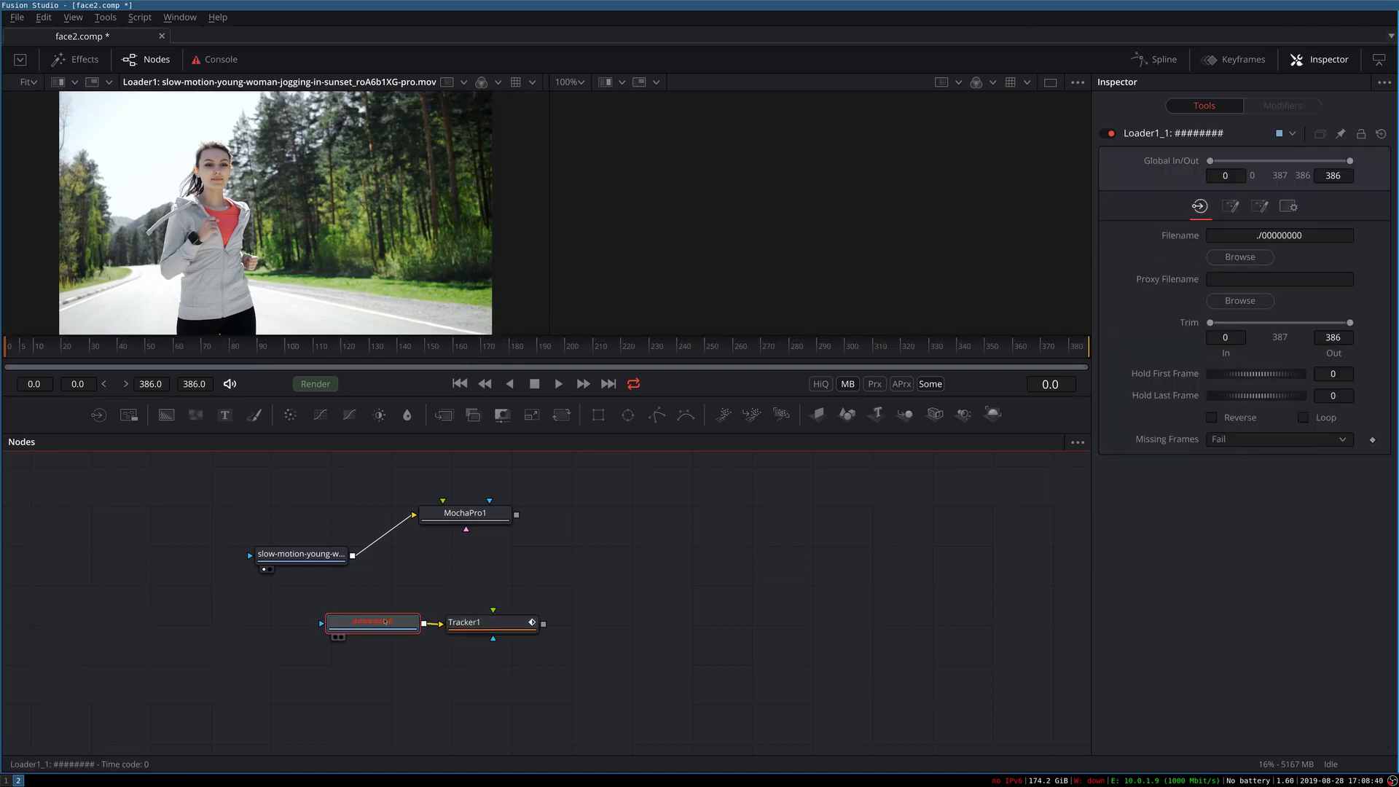
pyautogui.press('Delete')
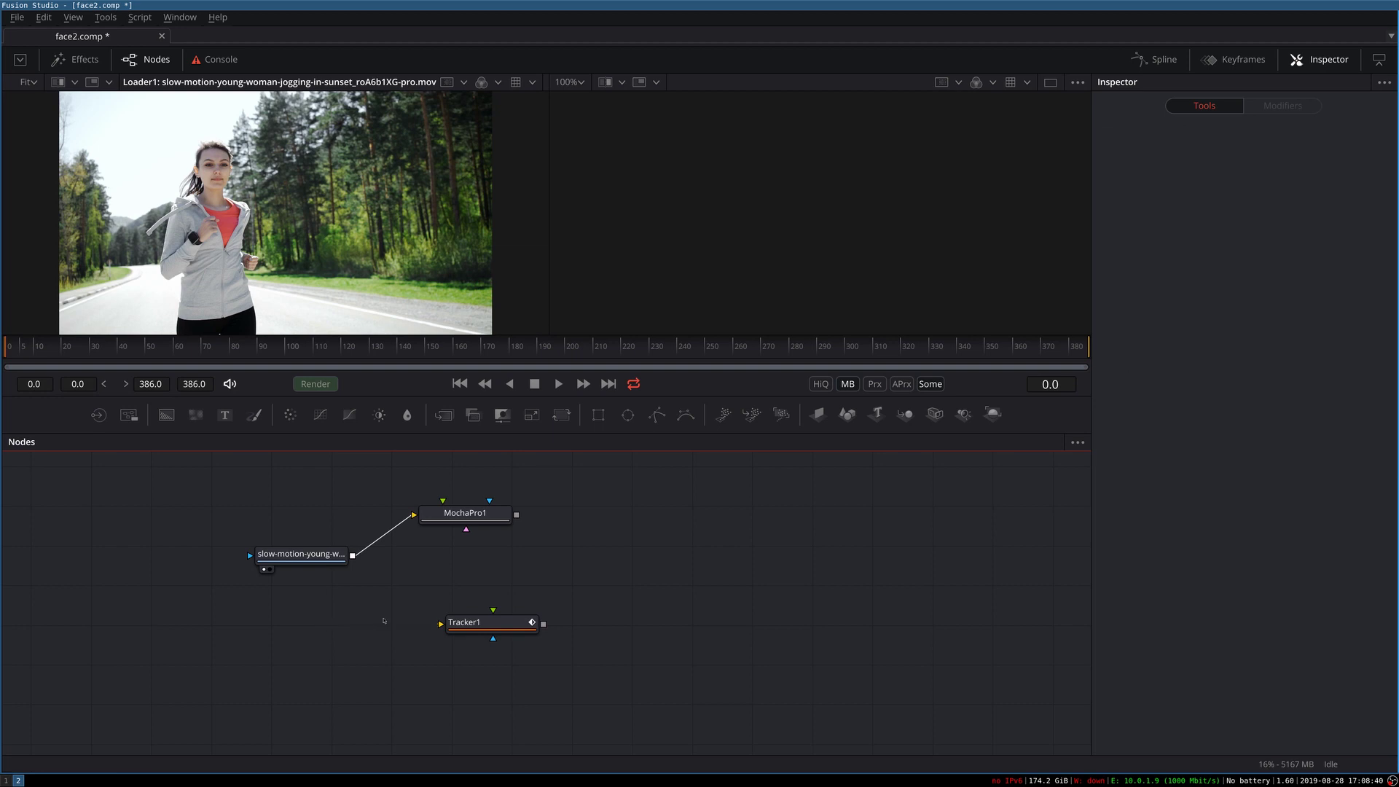
# - Move Tracker1 closer to the clip and connect the jogging footage to both its background and foreground inputs
pyautogui.moveTo(464, 622); pyautogui.dragTo(413, 590)
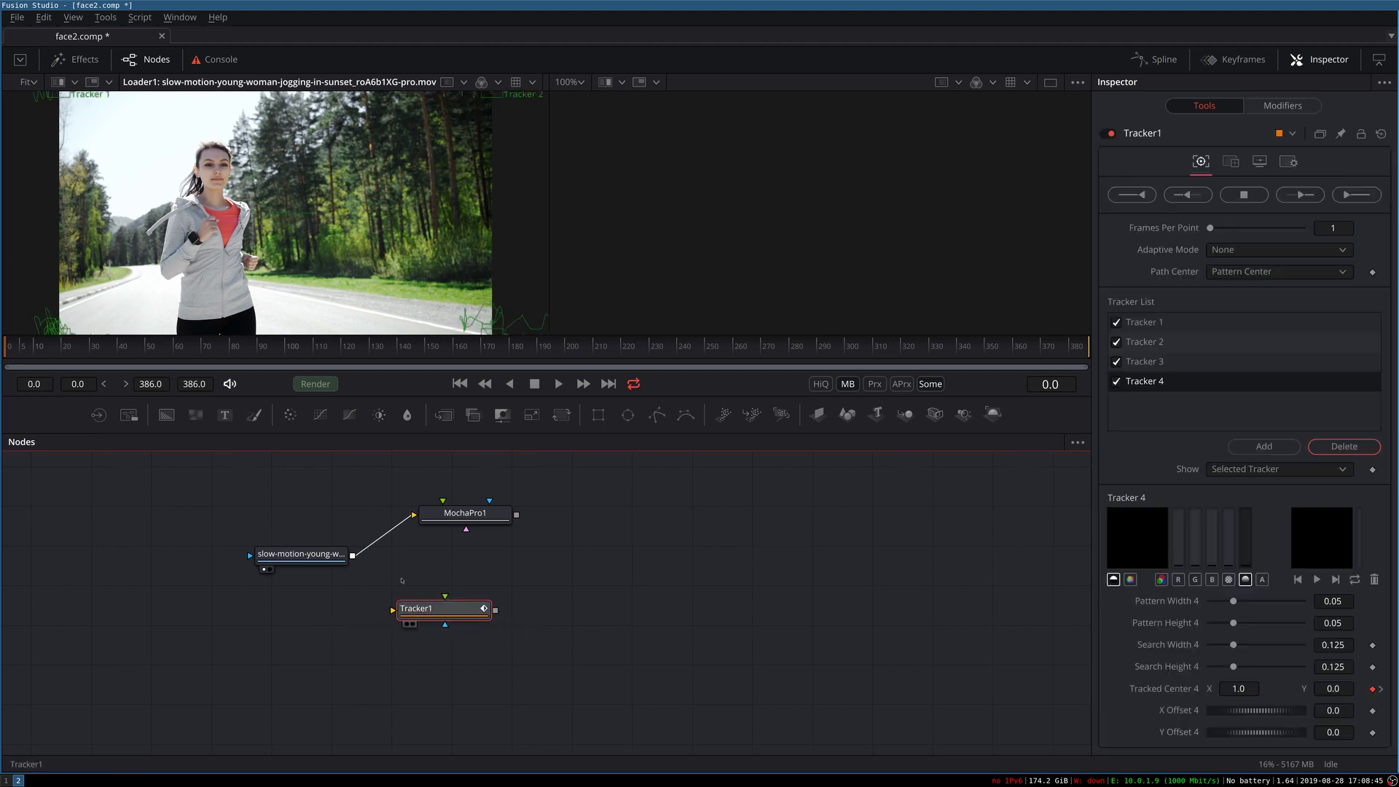
pyautogui.moveTo(352, 555); pyautogui.dragTo(393, 609)
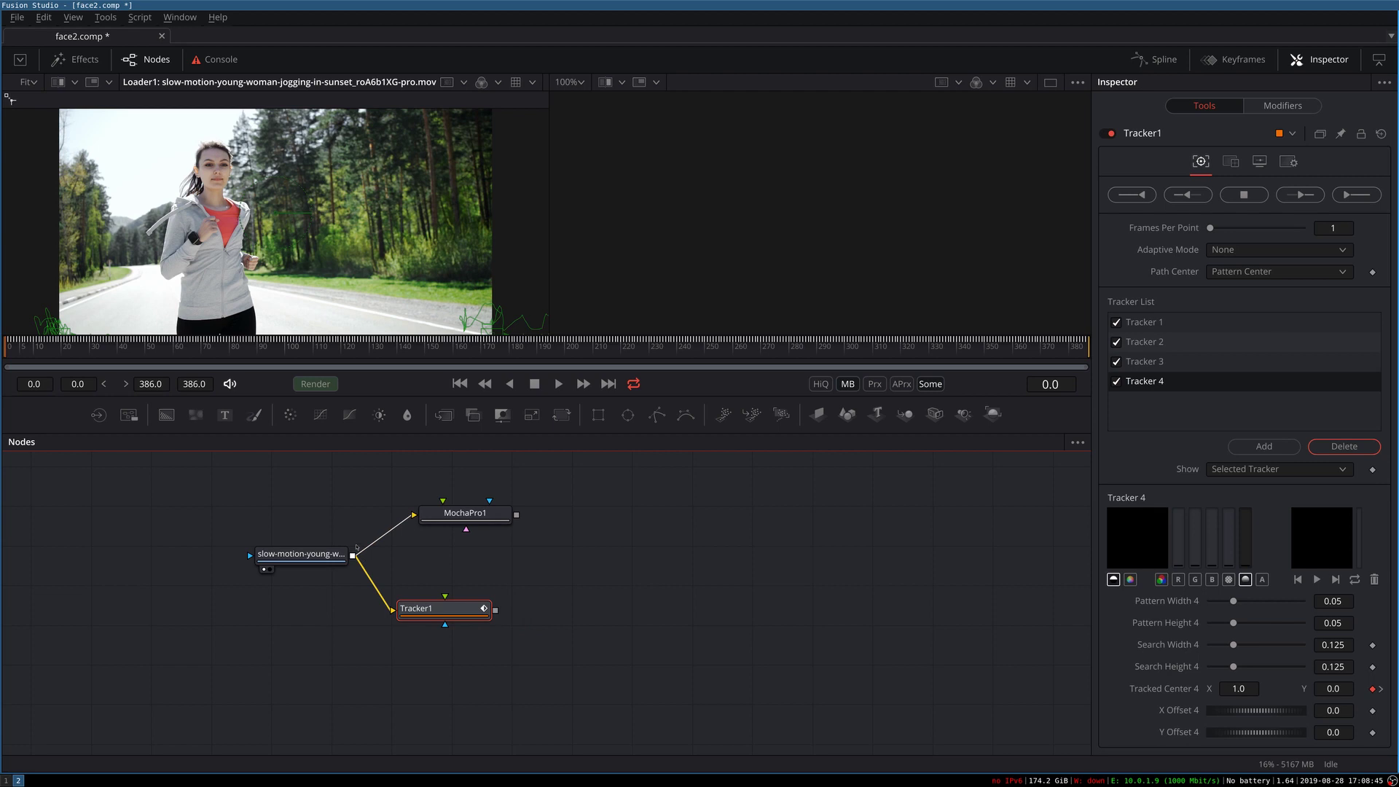
pyautogui.moveTo(353, 555); pyautogui.dragTo(441, 598)
# - Set Tracker1's operation to Corner Positioning and play back its output in the first viewer
pyautogui.click(1230, 161)
pyautogui.click(1230, 188)
pyautogui.click(1228, 224)
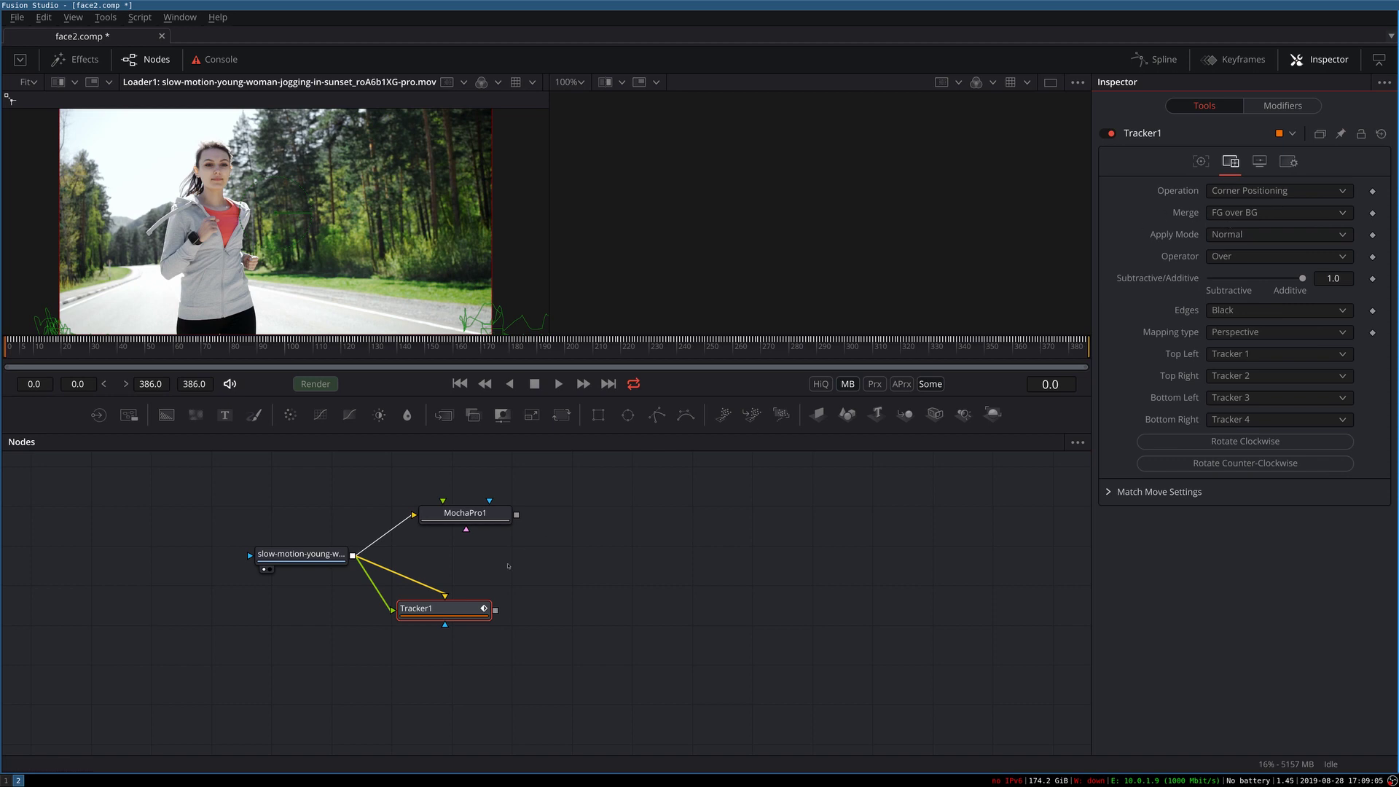
pyautogui.press('1')
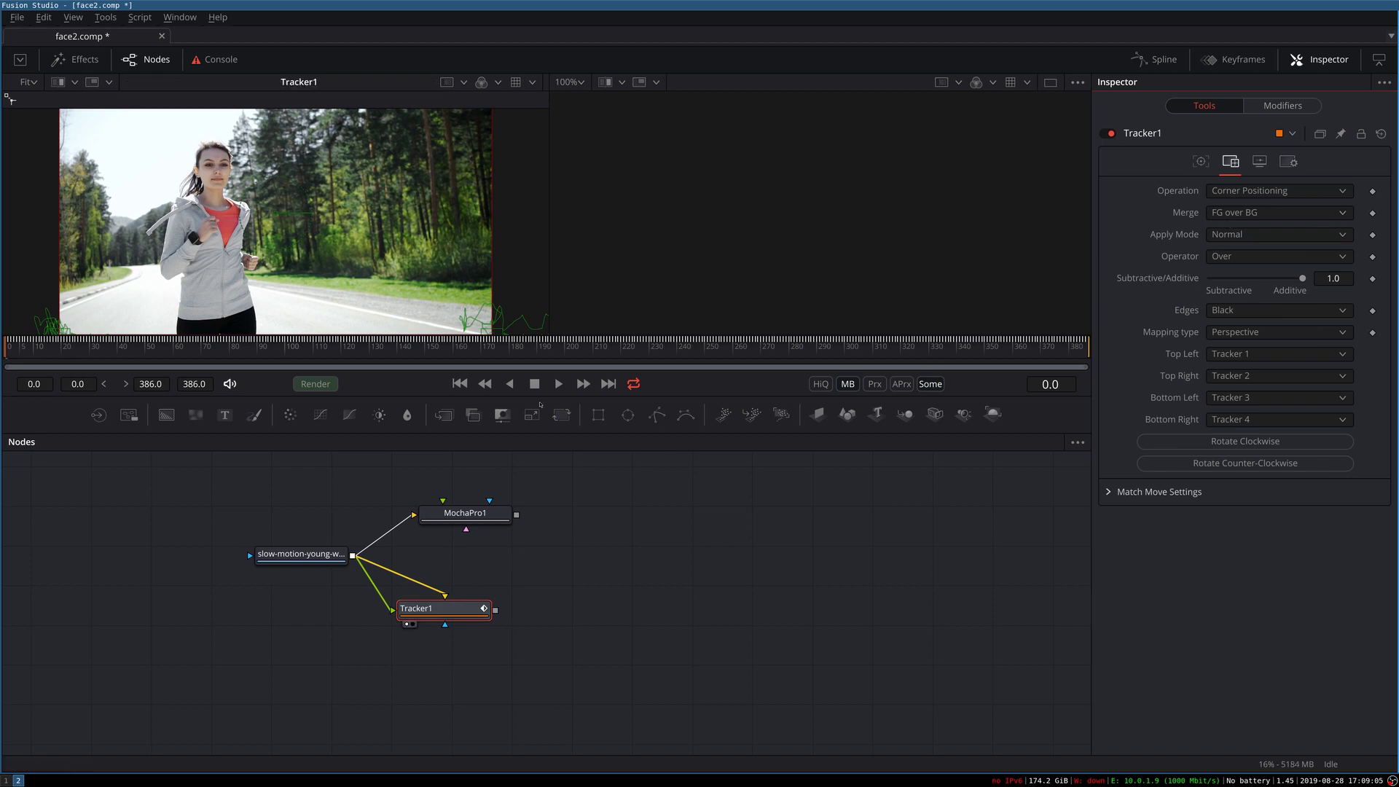
pyautogui.click(559, 383)
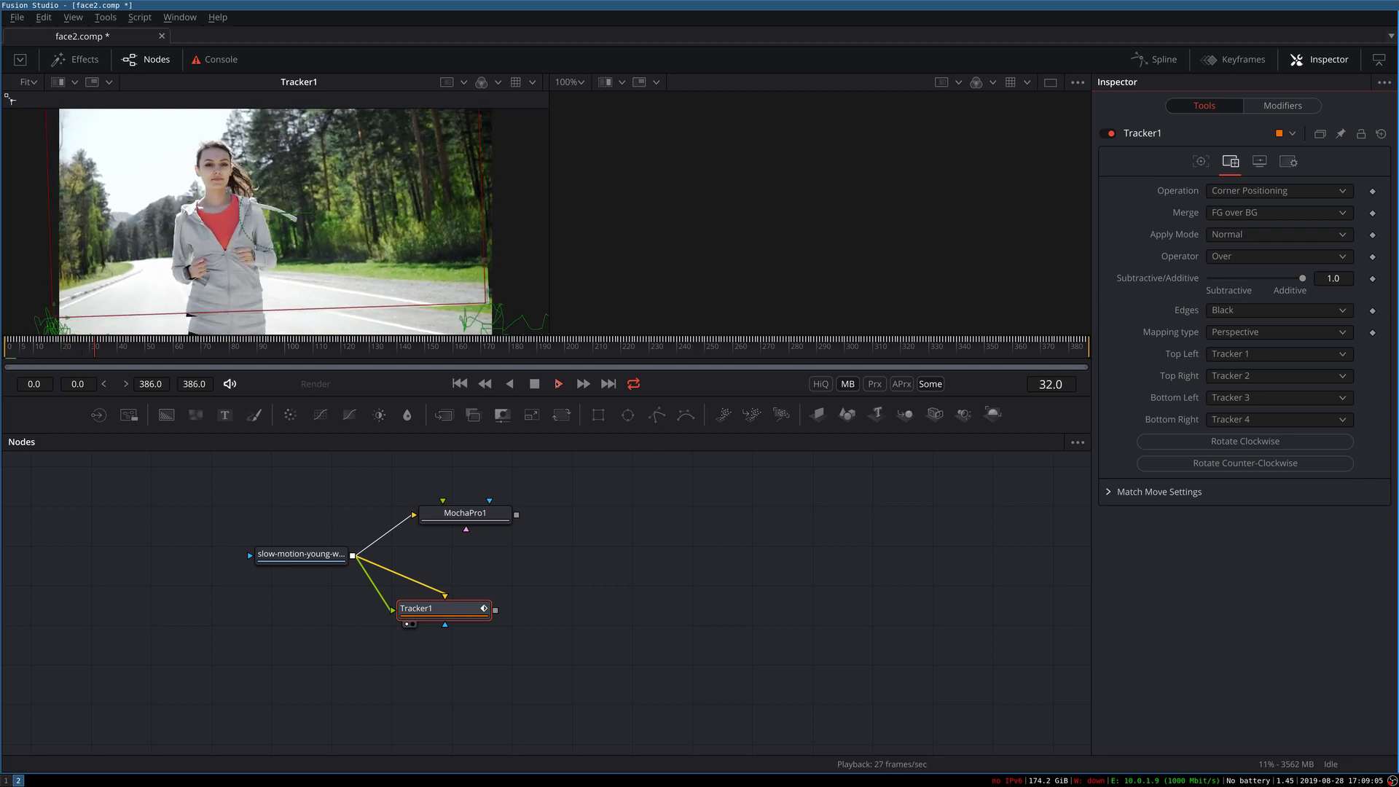
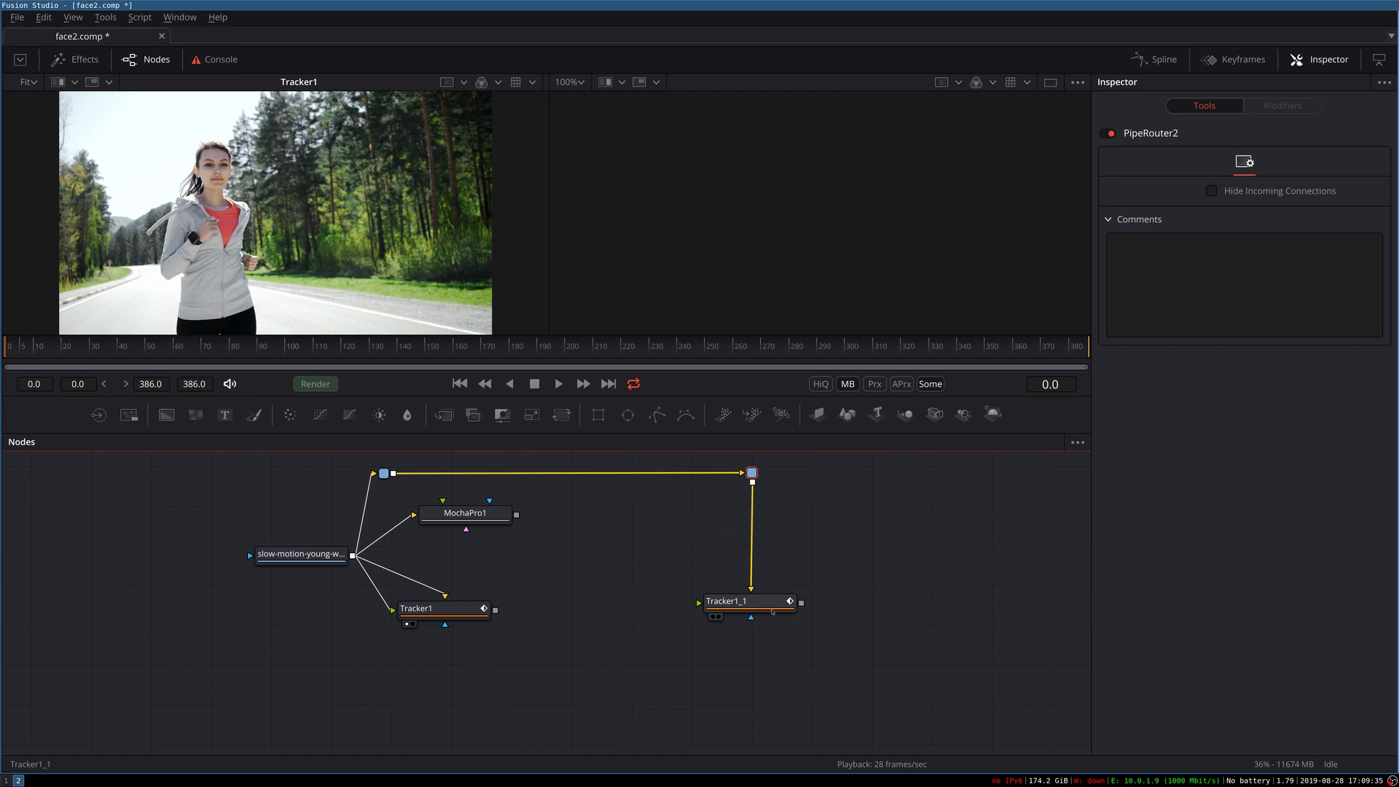
# - Display Tracker1_1 in the second viewer and connect Tracker1's output to its foreground input
pyautogui.moveTo(755, 603); pyautogui.dragTo(744, 277)
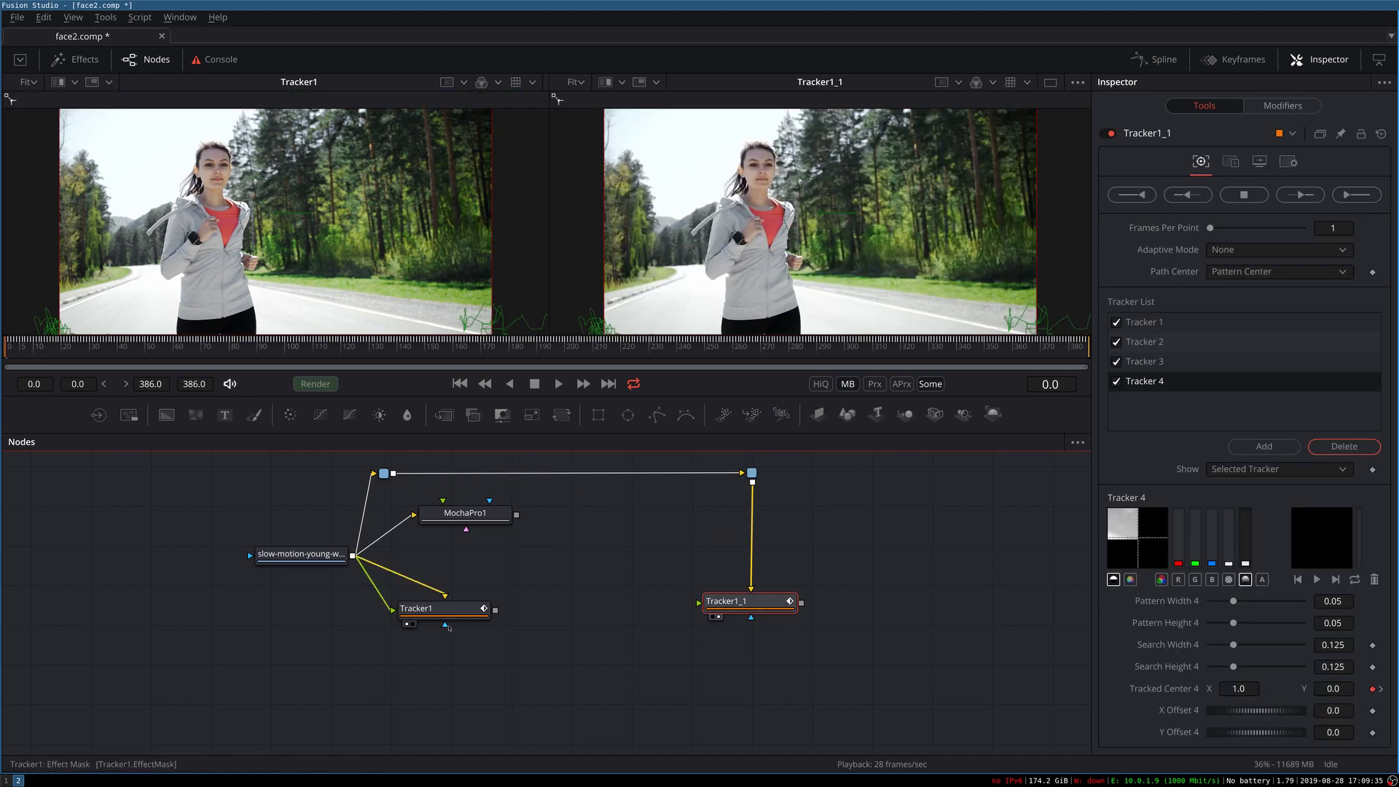
pyautogui.moveTo(495, 610); pyautogui.dragTo(696, 605)
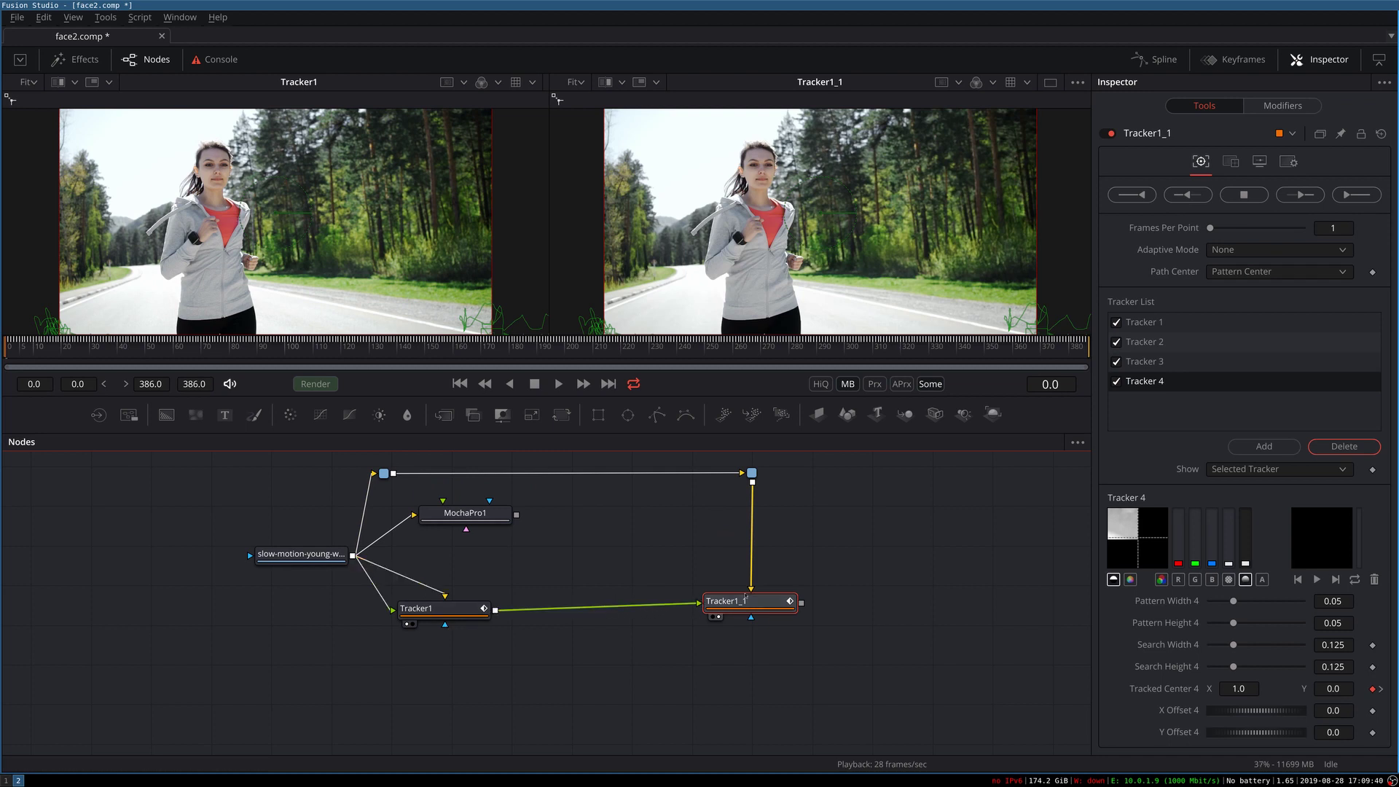
# - Set Tracker1_1's operation to Perspective Positioning and save the composition
pyautogui.click(1230, 161)
pyautogui.click(1265, 190)
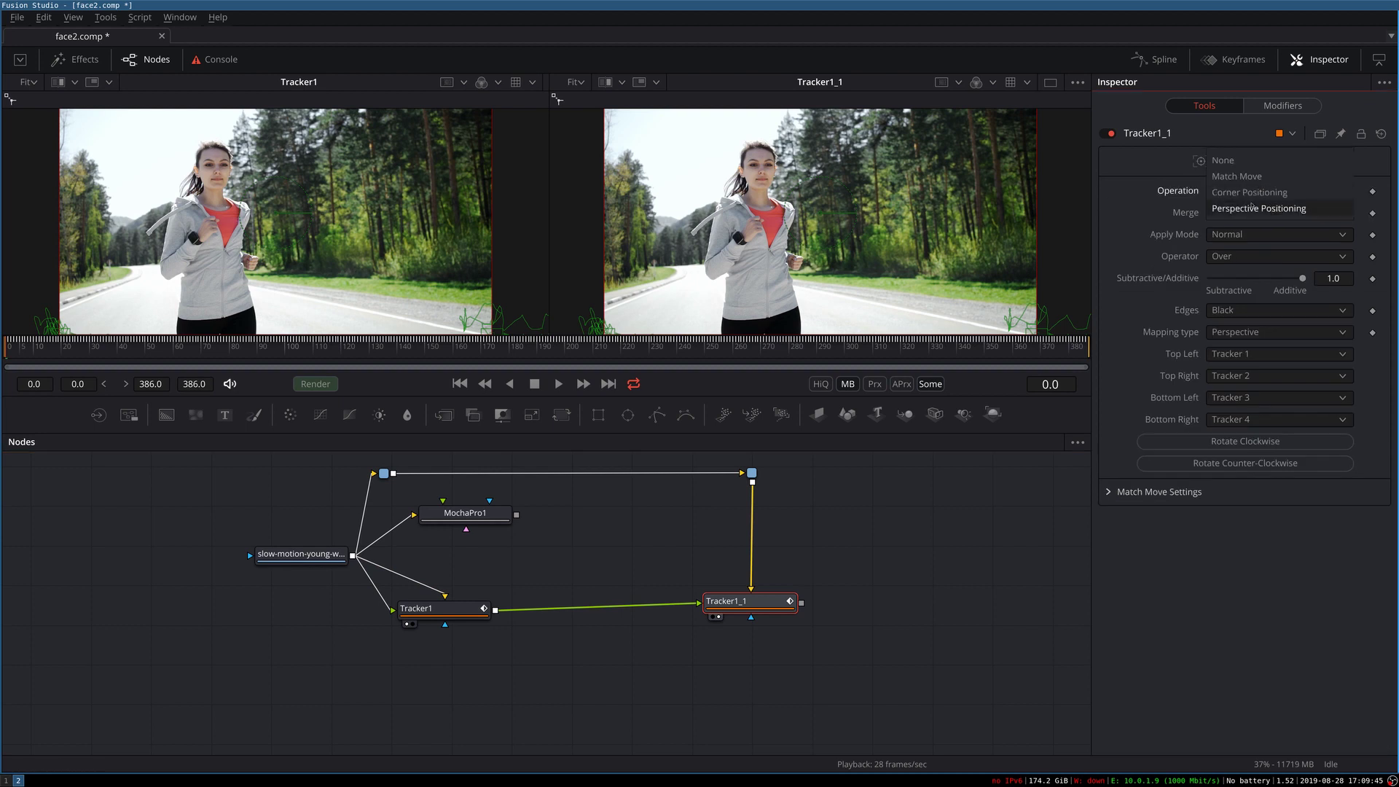
pyautogui.click(1249, 205)
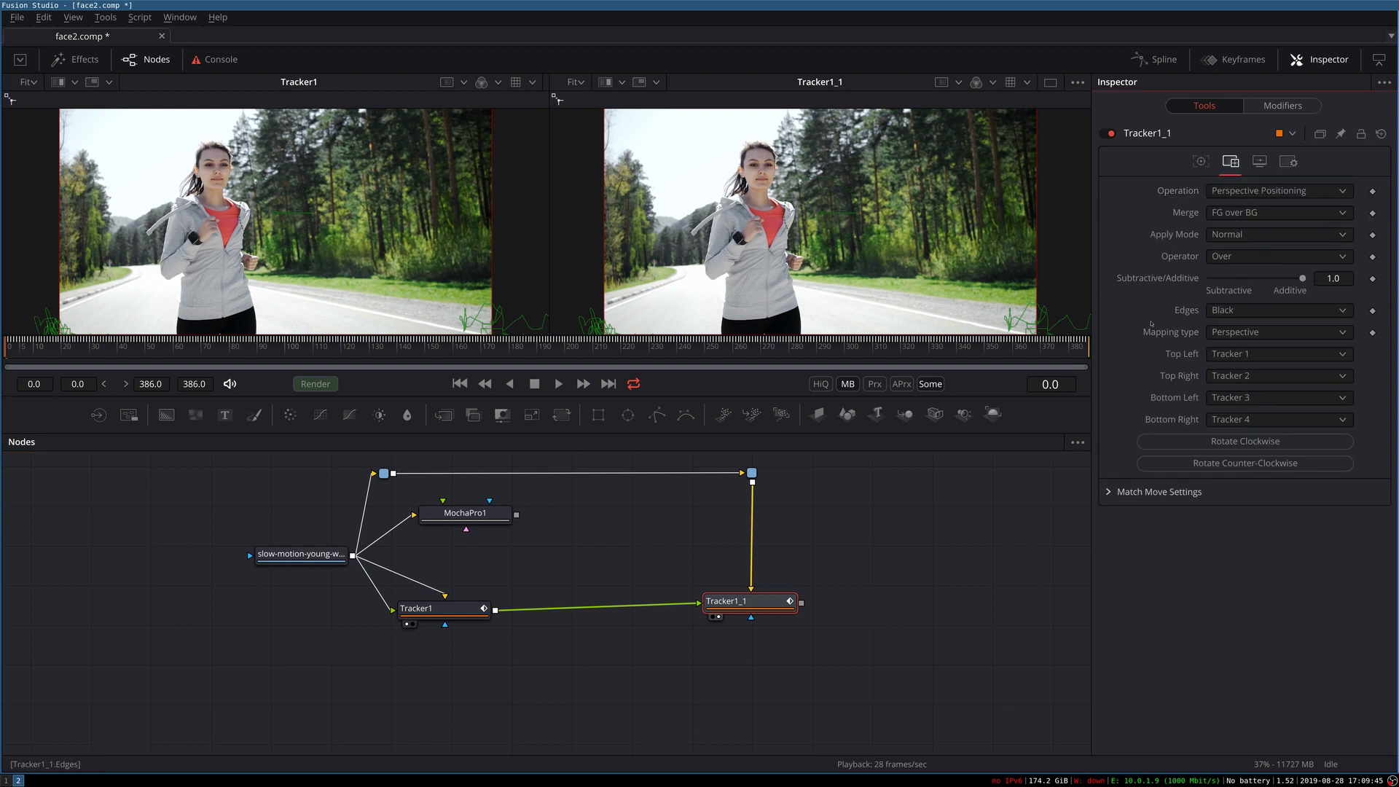
pyautogui.hotkey('ctrl', 's')
# - Compare the Tracker1 and Tracker1_1 outputs at several frames across the clip and return to frame 0
pyautogui.click(573, 354)
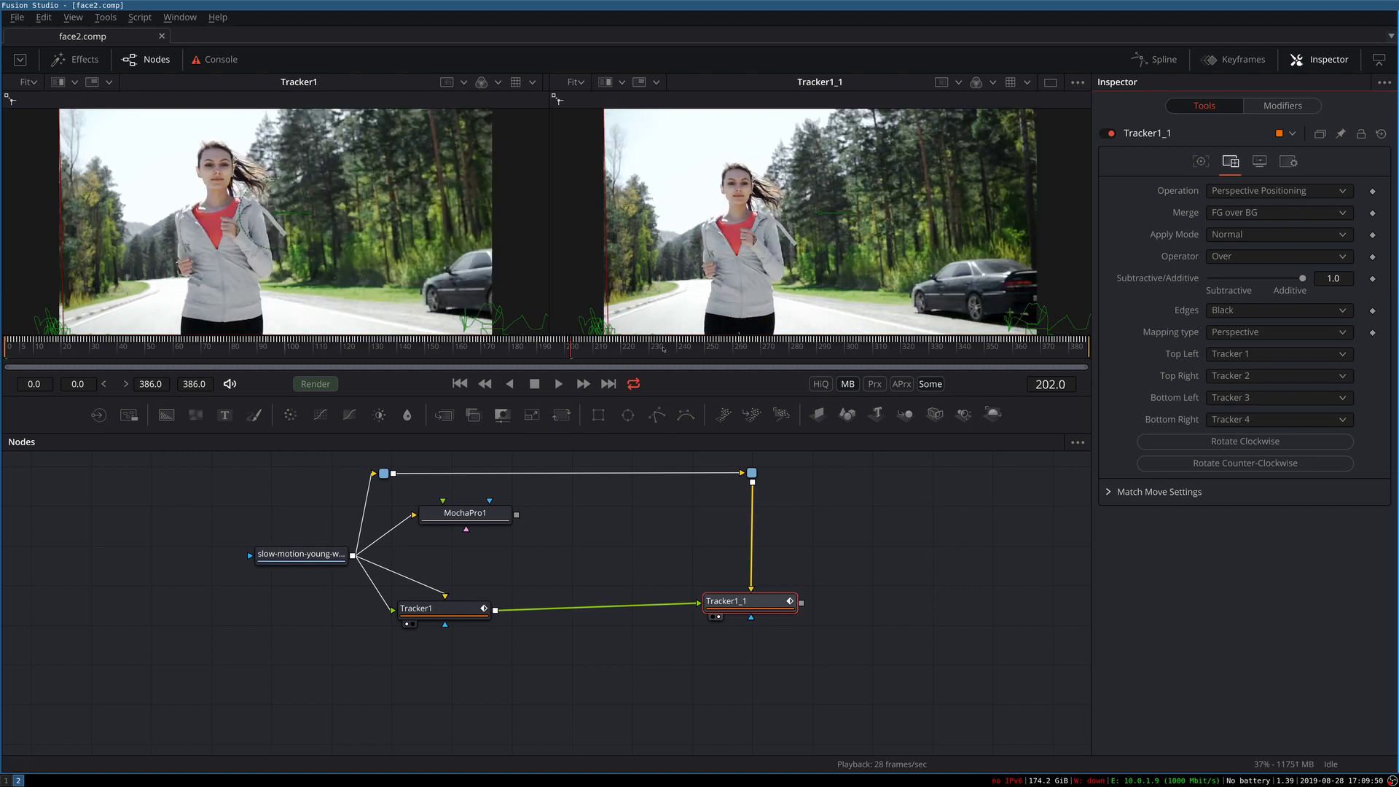
pyautogui.click(822, 354)
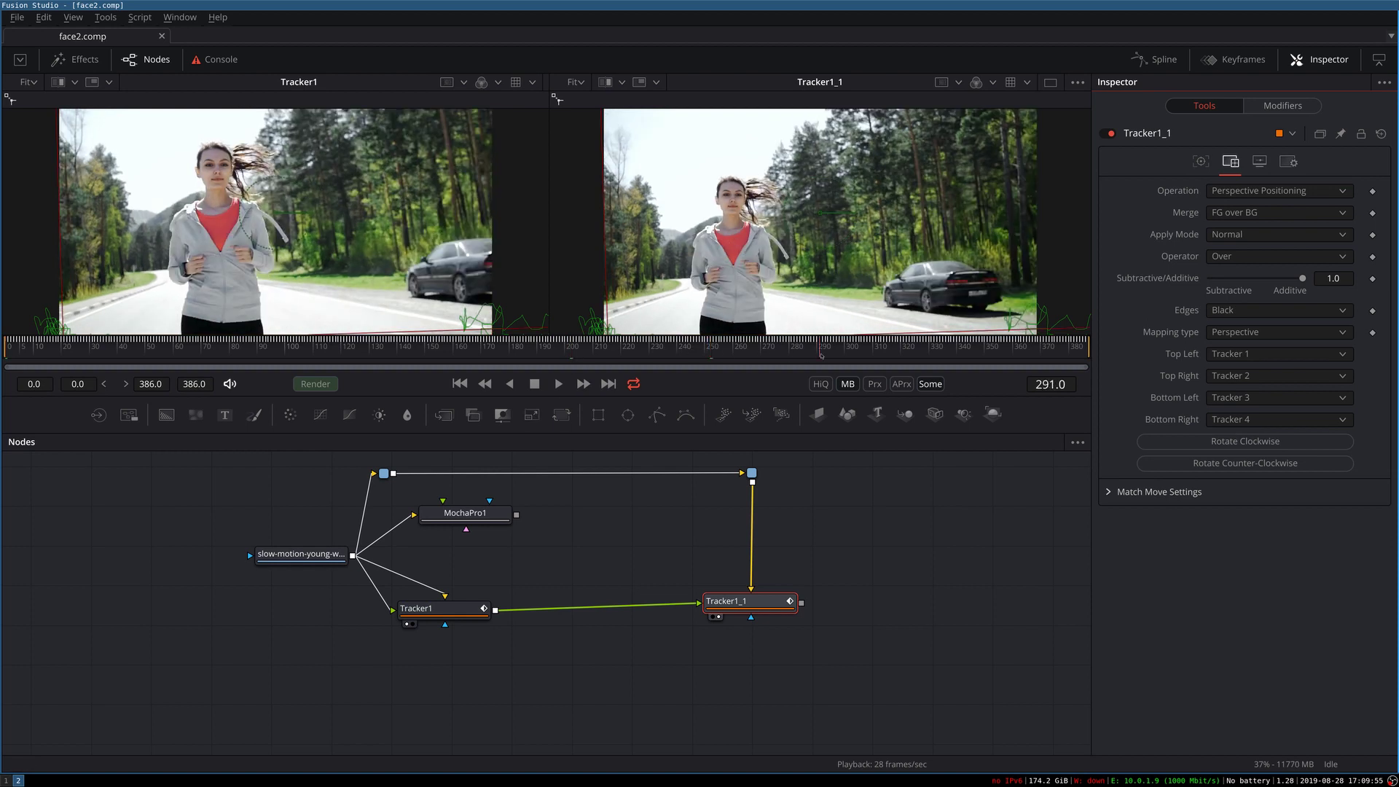
pyautogui.click(953, 355)
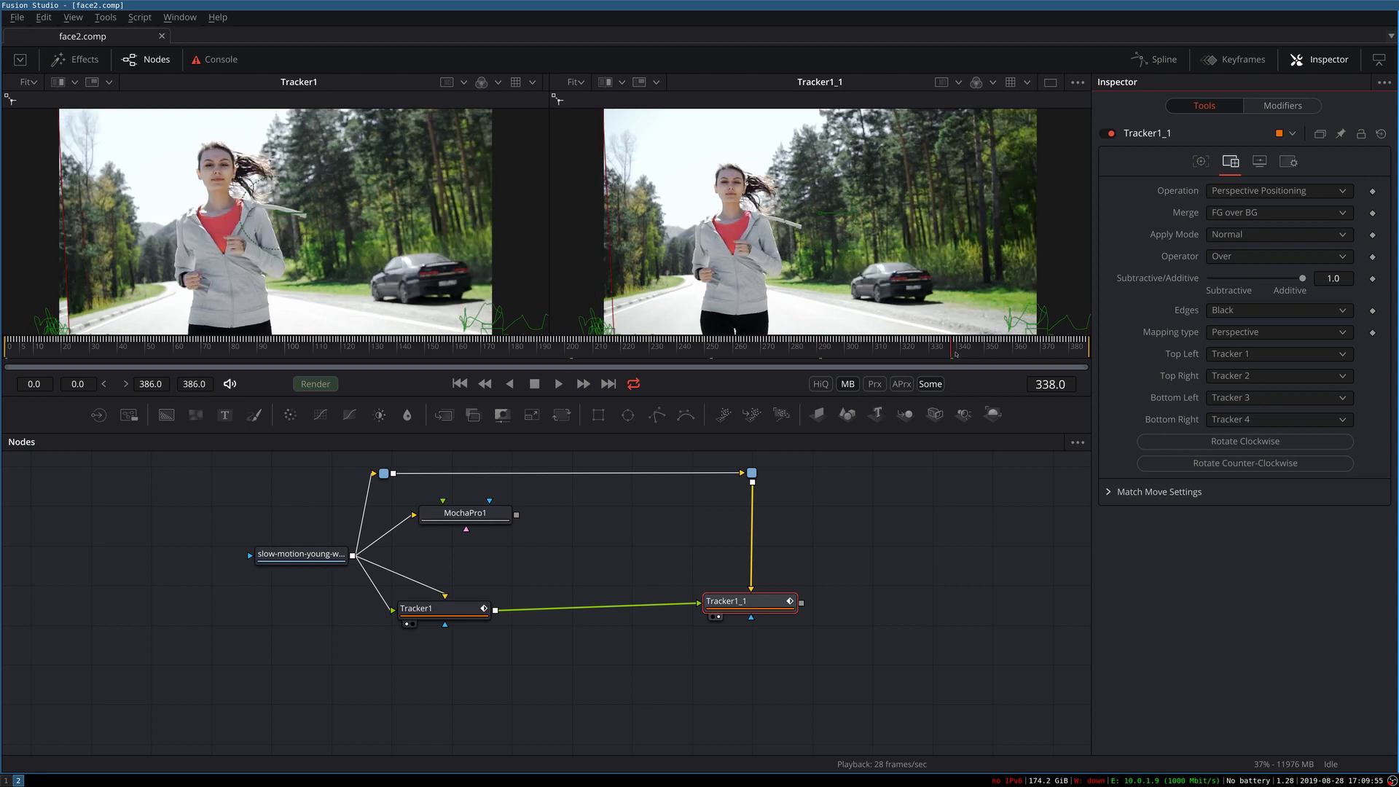
pyautogui.click(1017, 353)
pyautogui.click(550, 348)
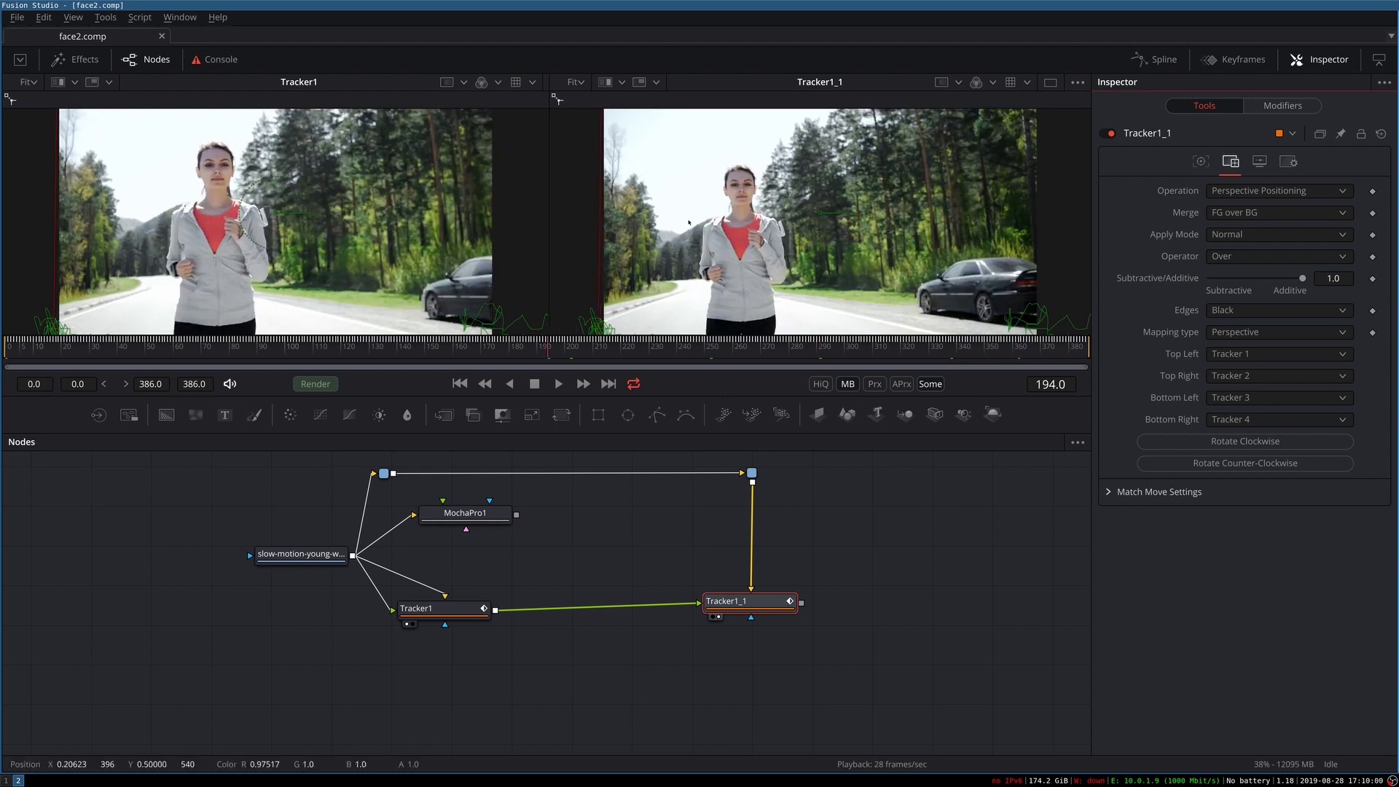
pyautogui.click(194, 353)
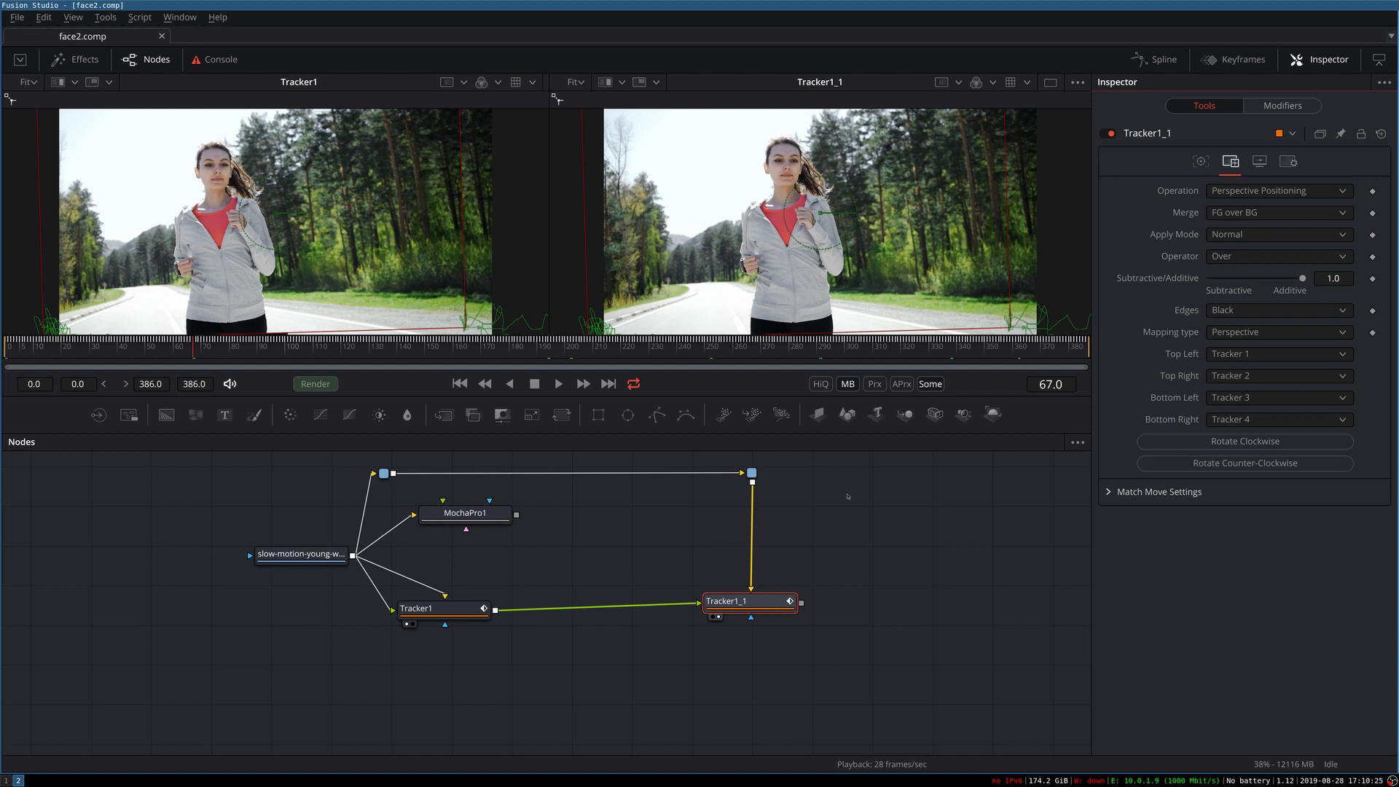
pyautogui.click(1029, 343)
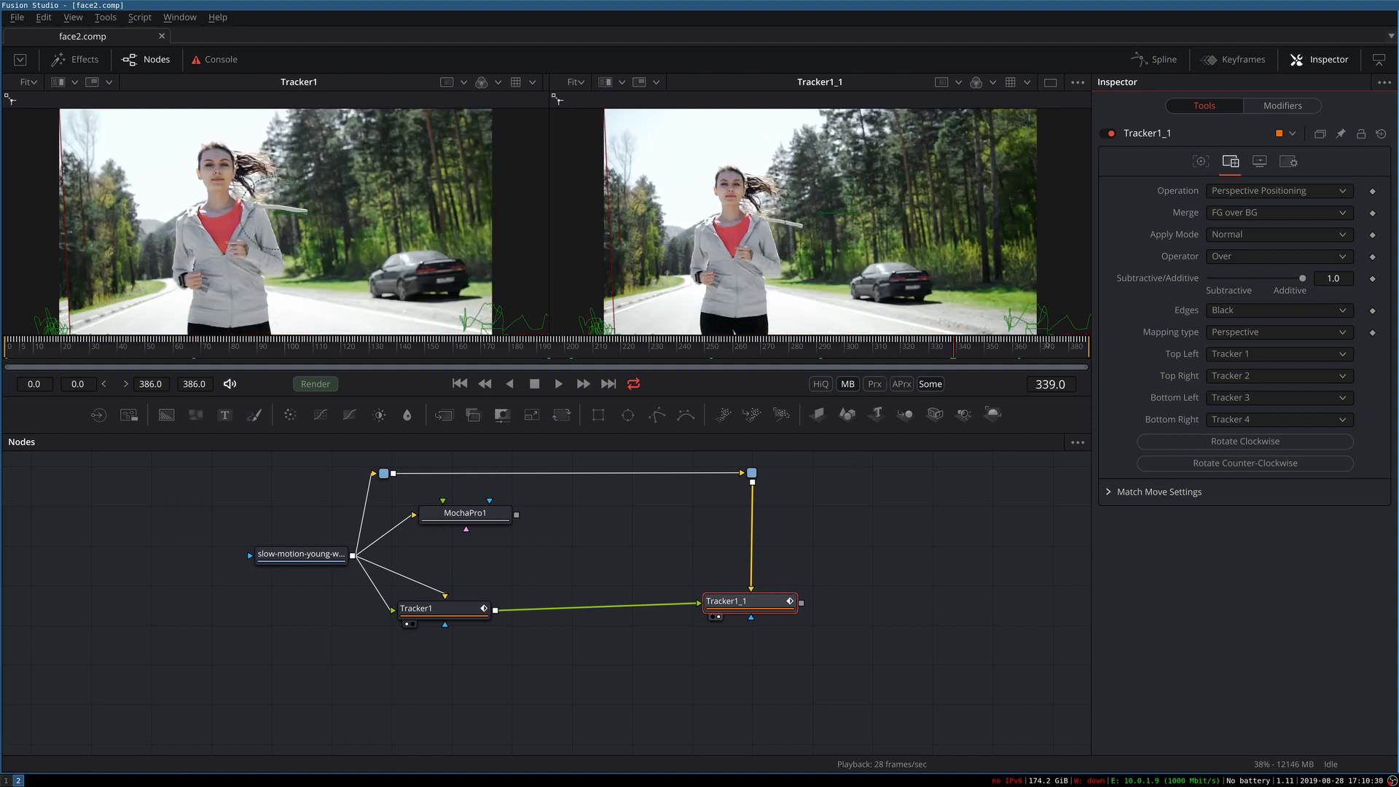
pyautogui.click(5, 352)
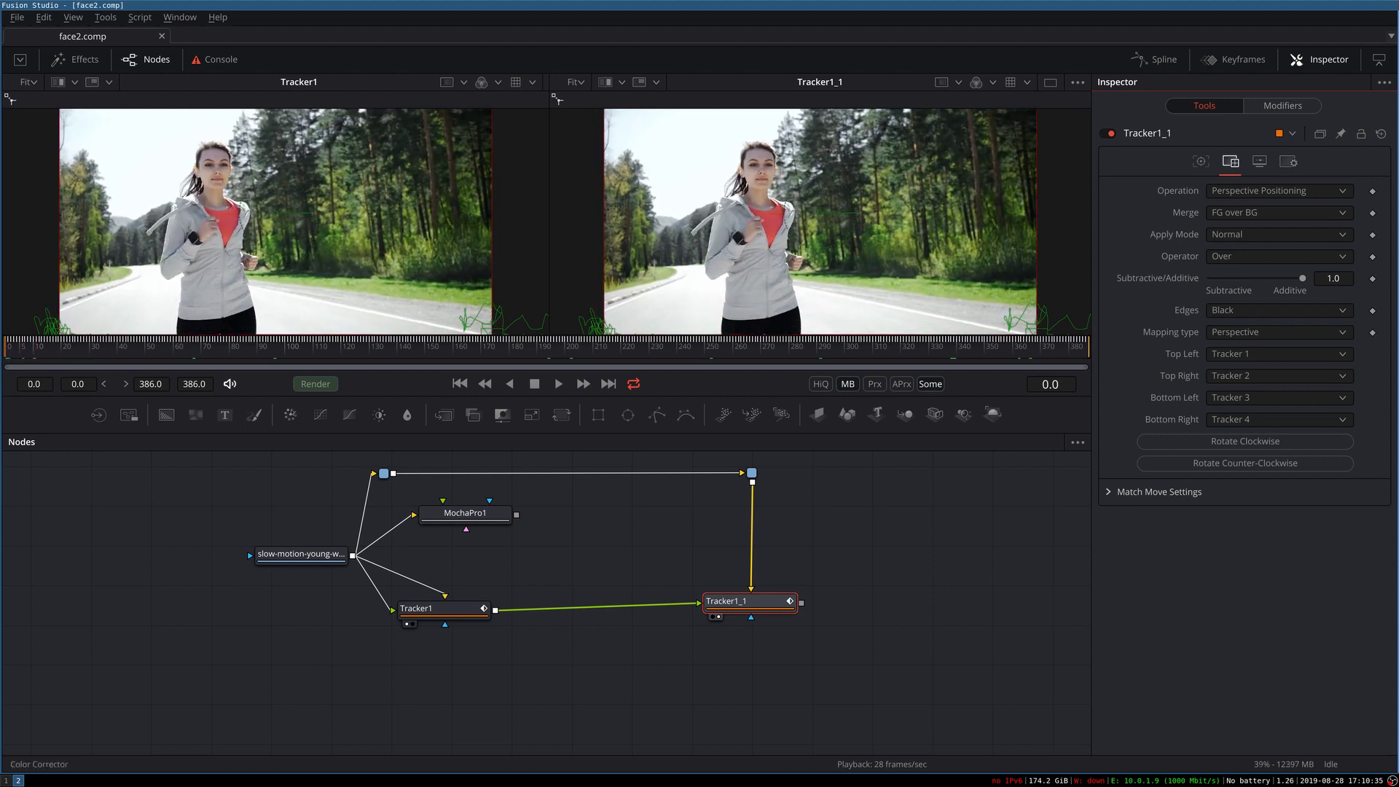
# - Move Tracker1_1 and the pipe router above it farther from Tracker1, keeping the two vertically aligned
pyautogui.click(749, 607)
pyautogui.moveTo(749, 607); pyautogui.dragTo(916, 618)
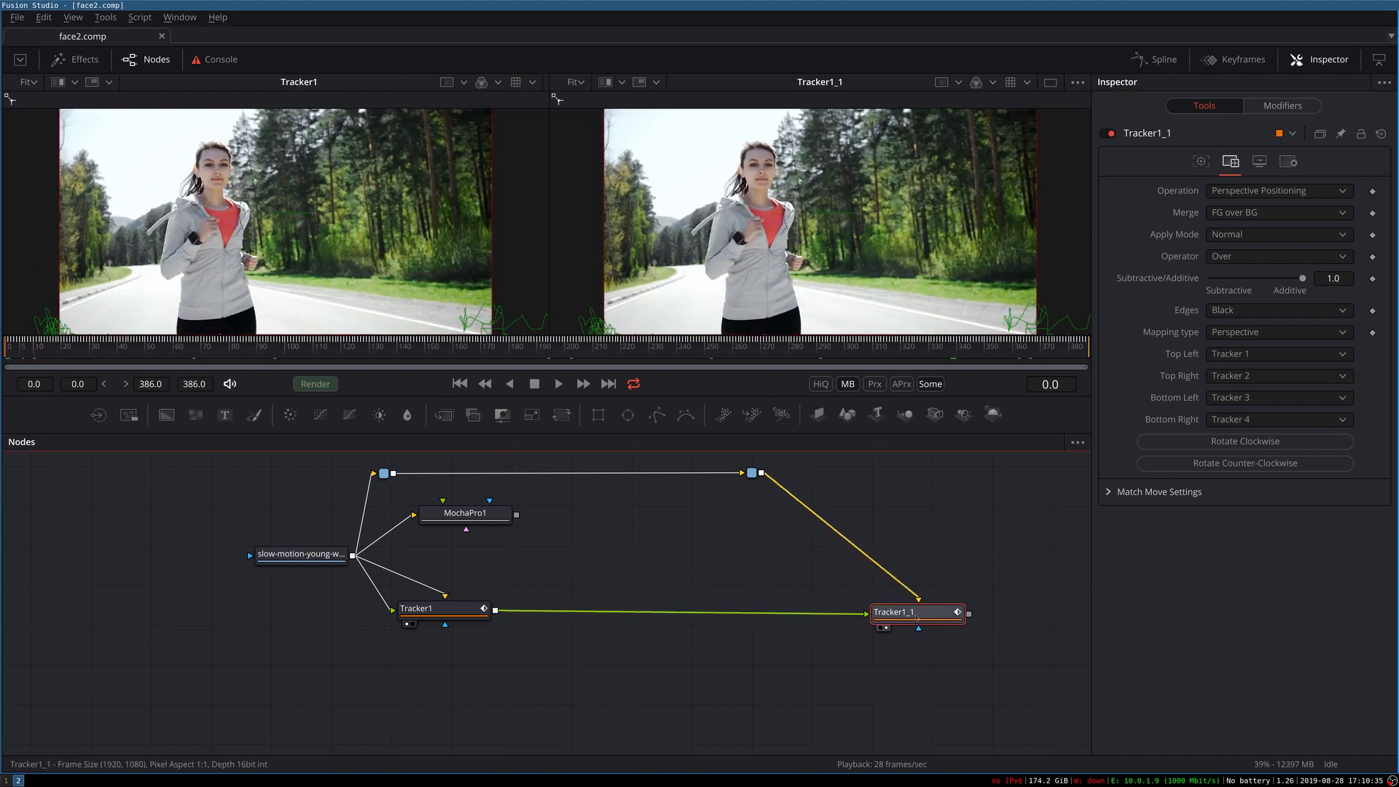
pyautogui.moveTo(752, 473); pyautogui.dragTo(924, 485)
pyautogui.moveTo(930, 625); pyautogui.dragTo(945, 625)
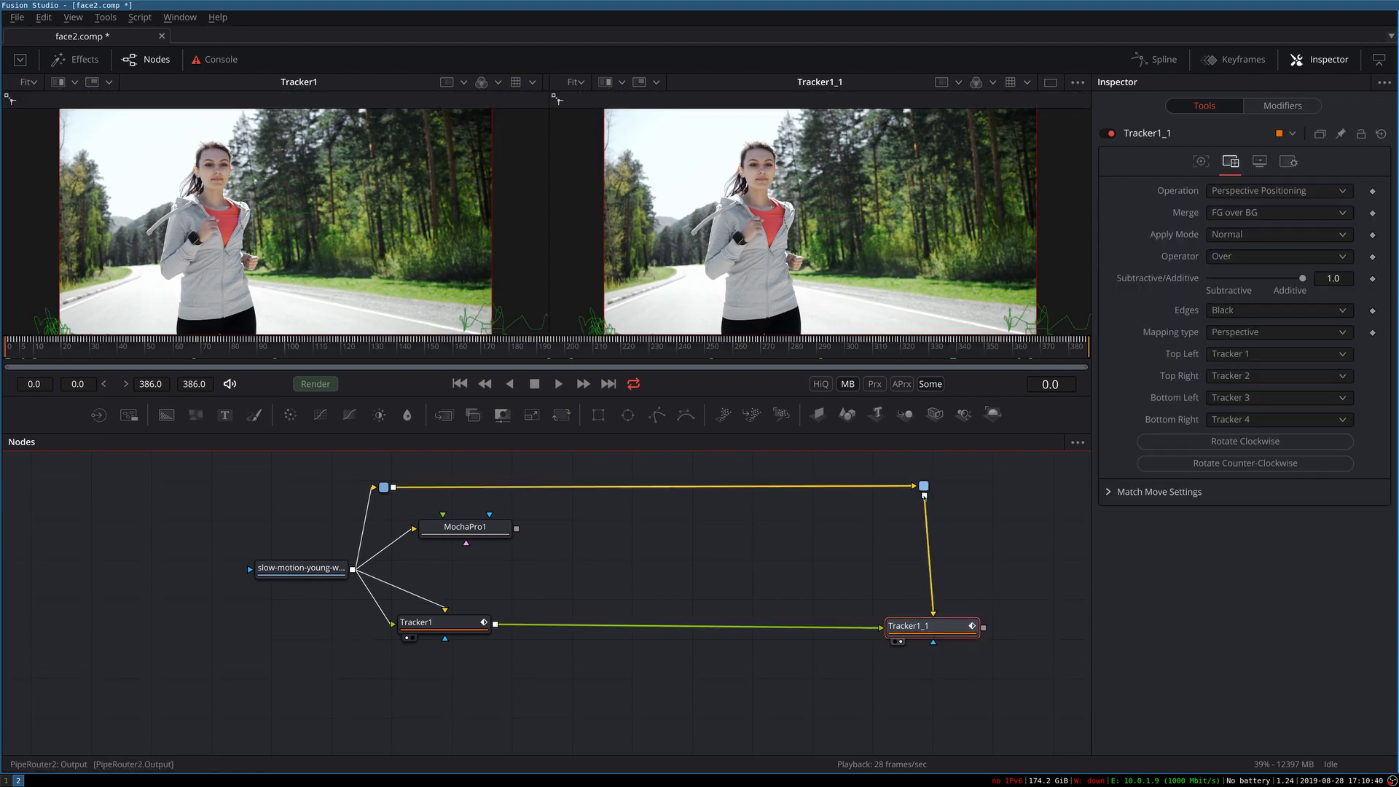
pyautogui.moveTo(924, 485); pyautogui.dragTo(932, 485)
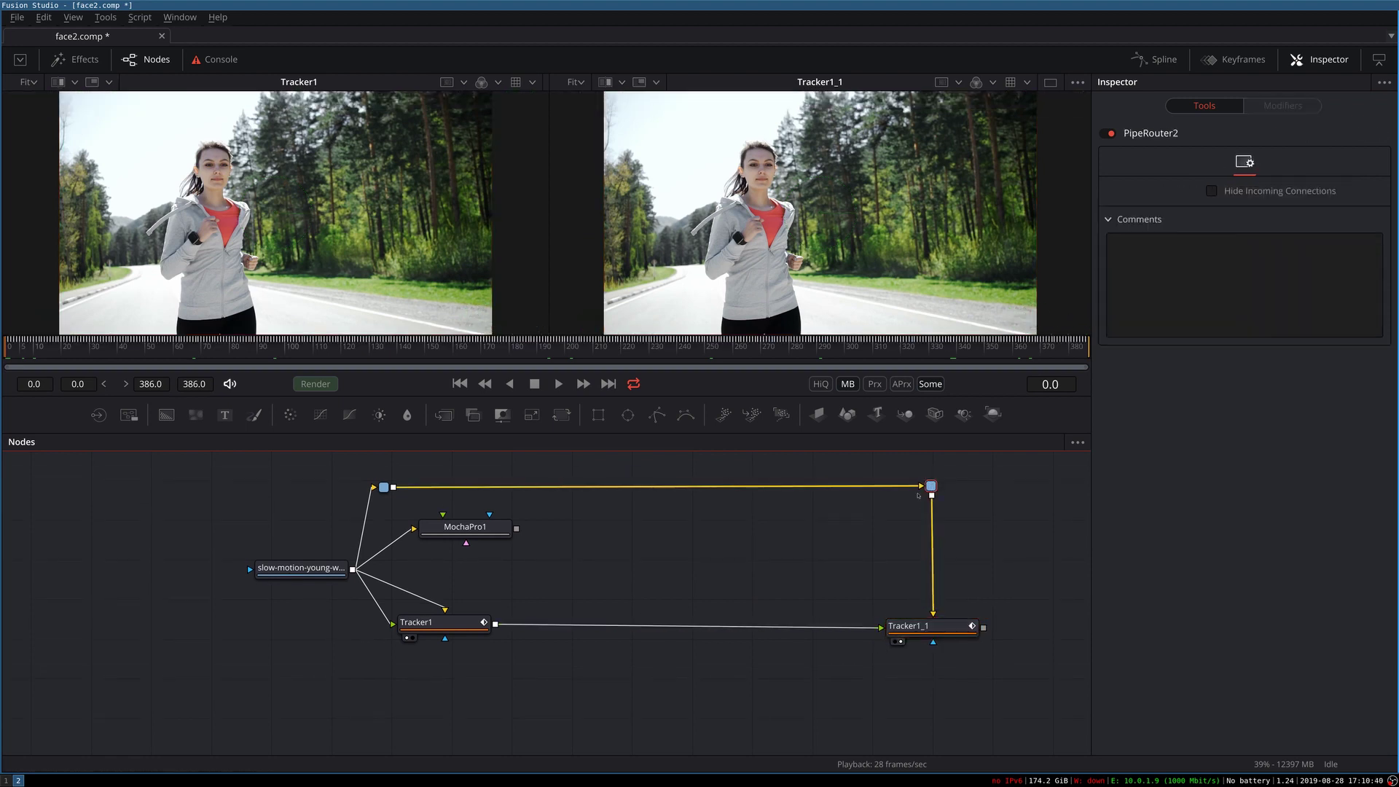
# - Add a Transform node below the connection between the two trackers and save the composition
pyautogui.click(563, 658)
pyautogui.hotkey('shift', 'space')
pyautogui.write('tran')
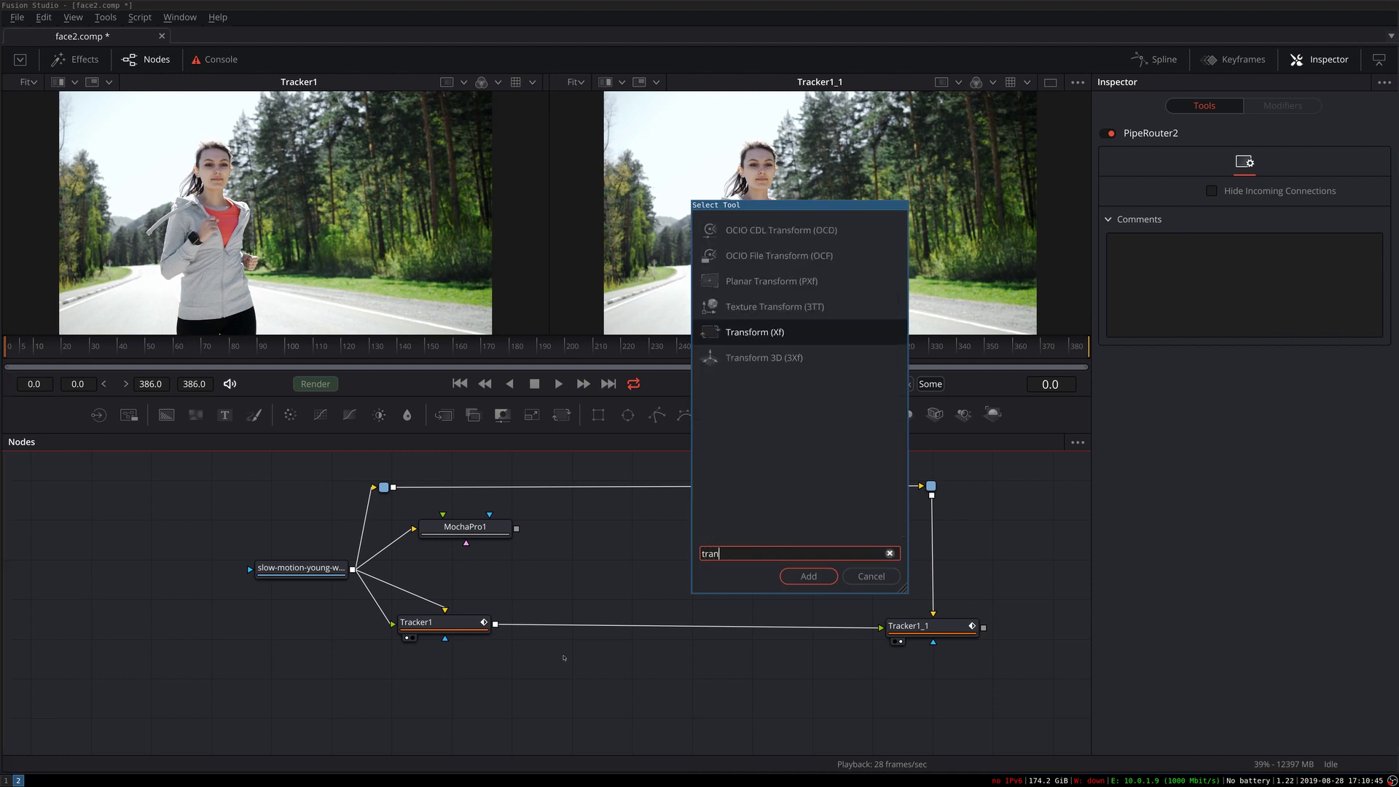
pyautogui.press('Return')
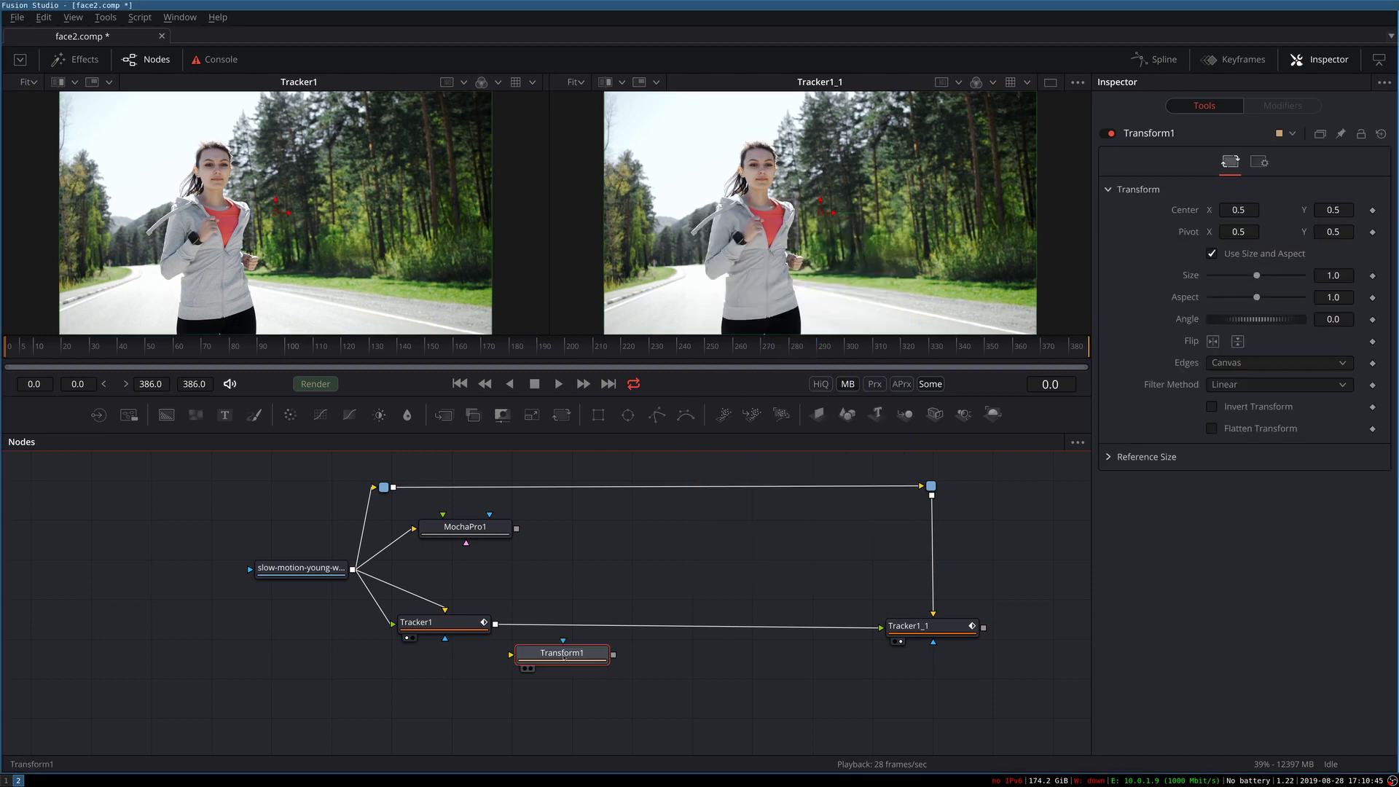
pyautogui.moveTo(569, 656); pyautogui.dragTo(574, 666)
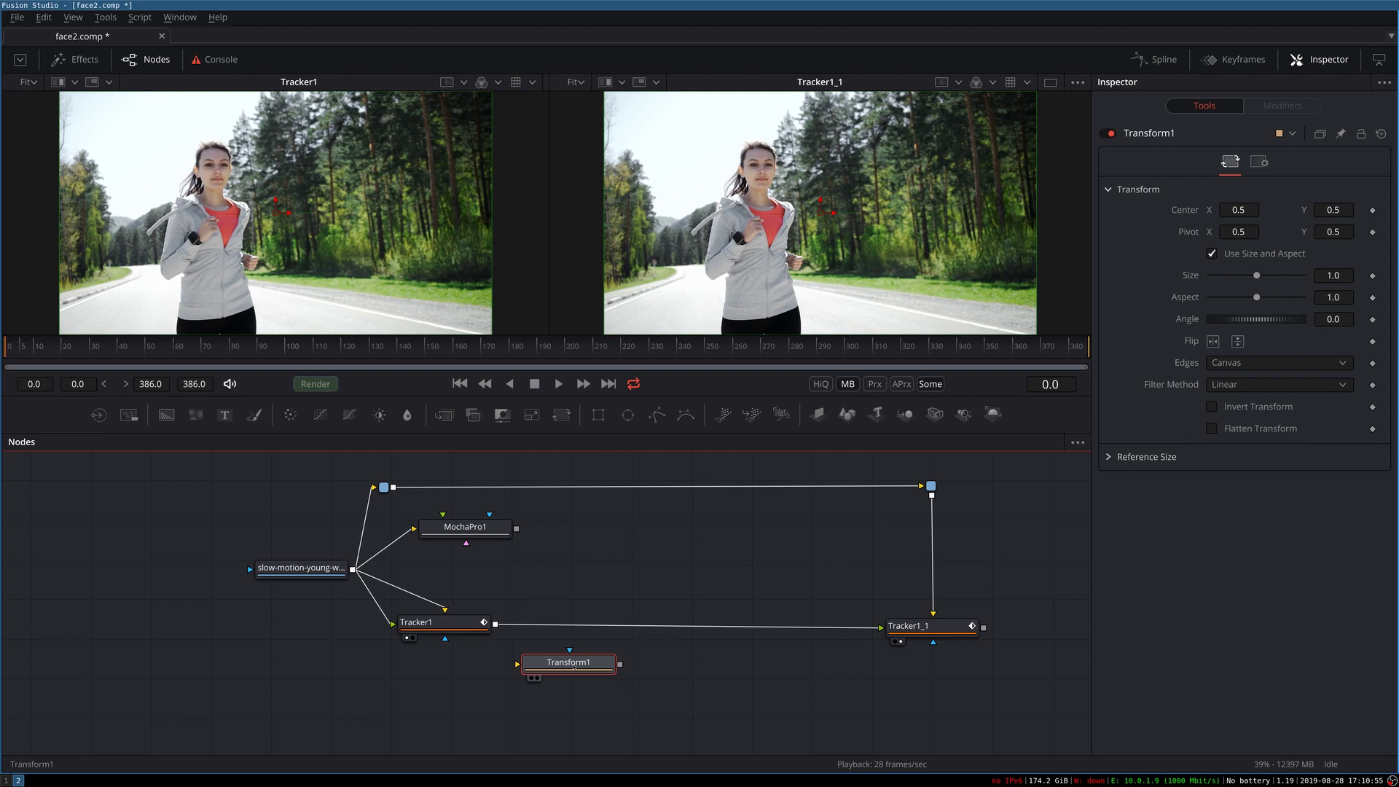
pyautogui.hotkey('ctrl', 's')
# - Connect Tracker1's output to Transform1 and set its pivot on the woman's face at X 0.347, Y 0.697
pyautogui.moveTo(495, 625); pyautogui.dragTo(611, 669)
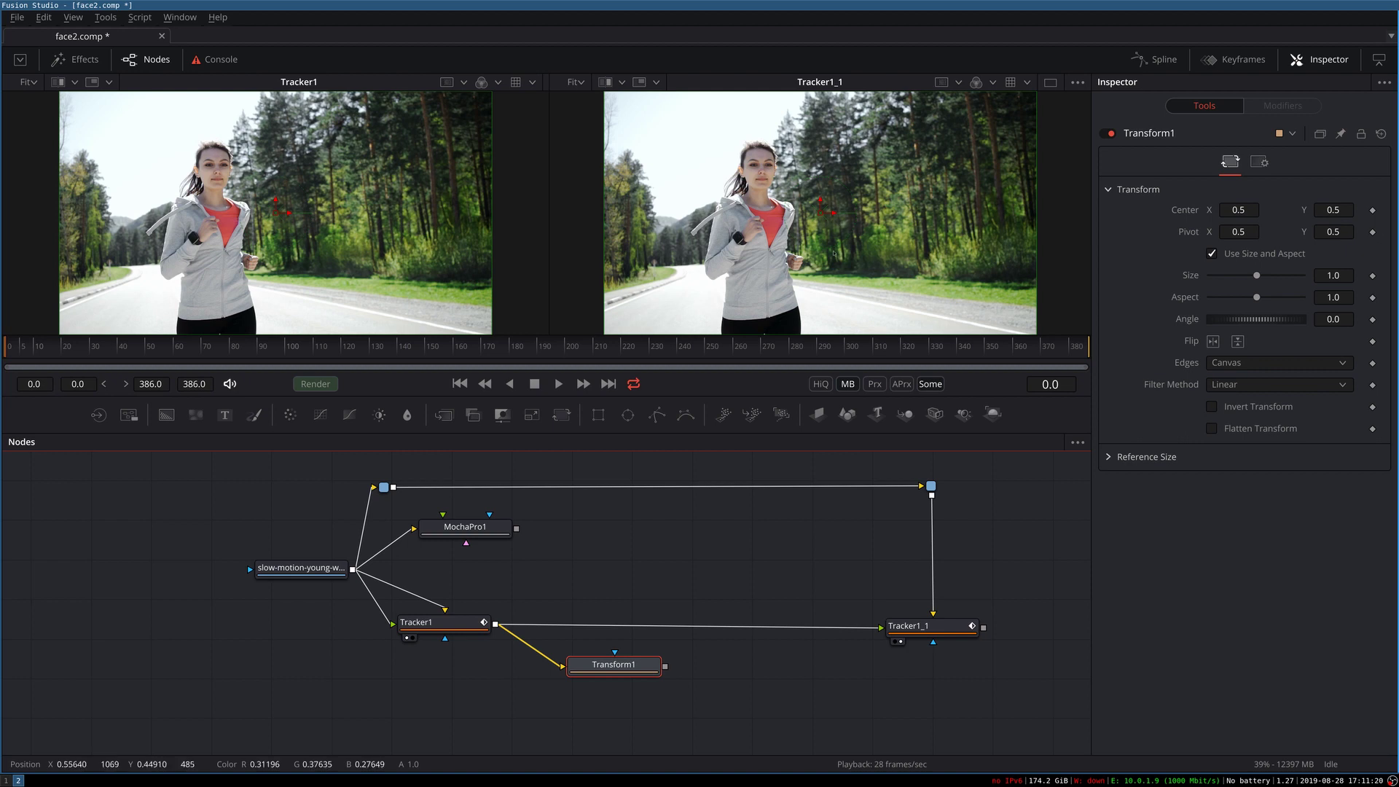
pyautogui.click(1236, 233)
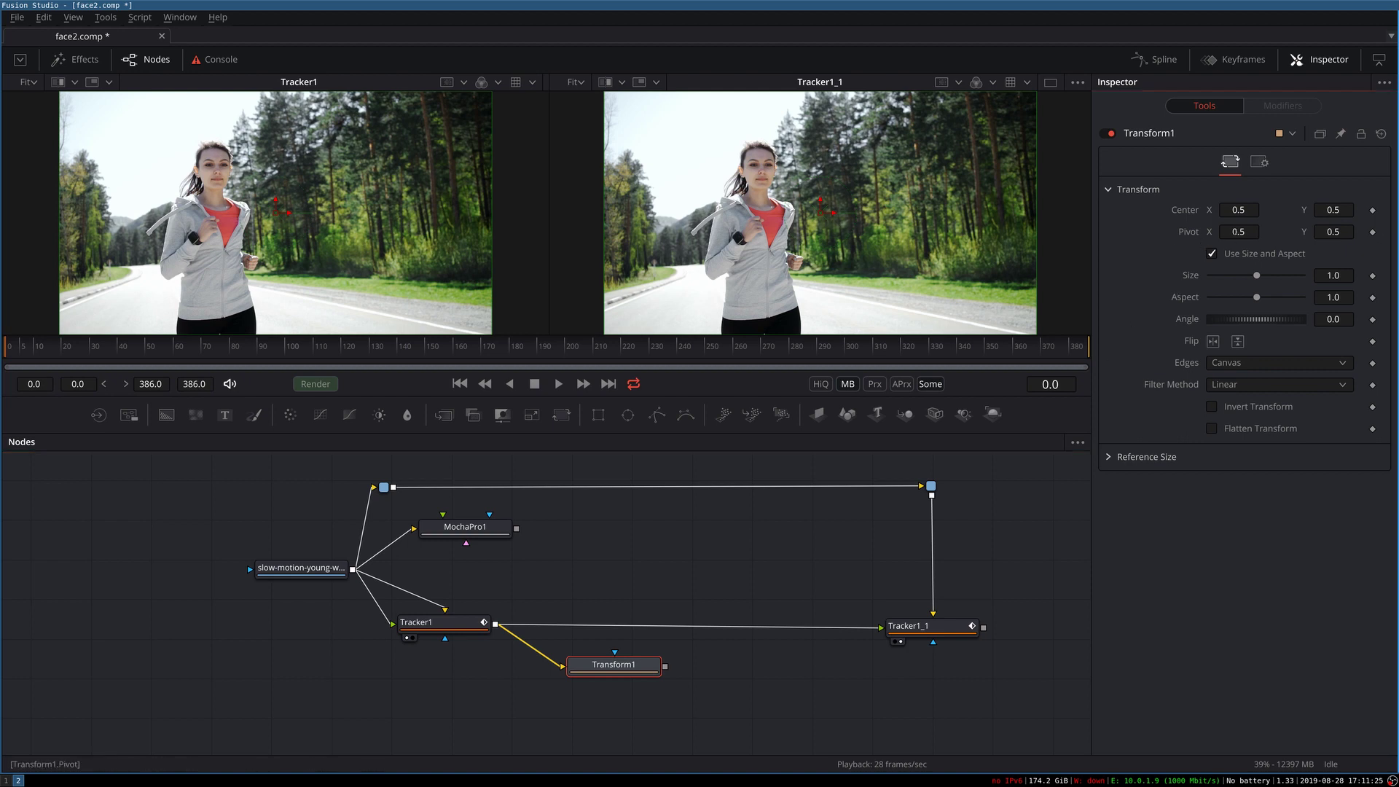
pyautogui.write('0.364')
pyautogui.moveTo(1239, 232); pyautogui.dragTo(1323, 231)
pyautogui.click(576, 83)
pyautogui.click(579, 165)
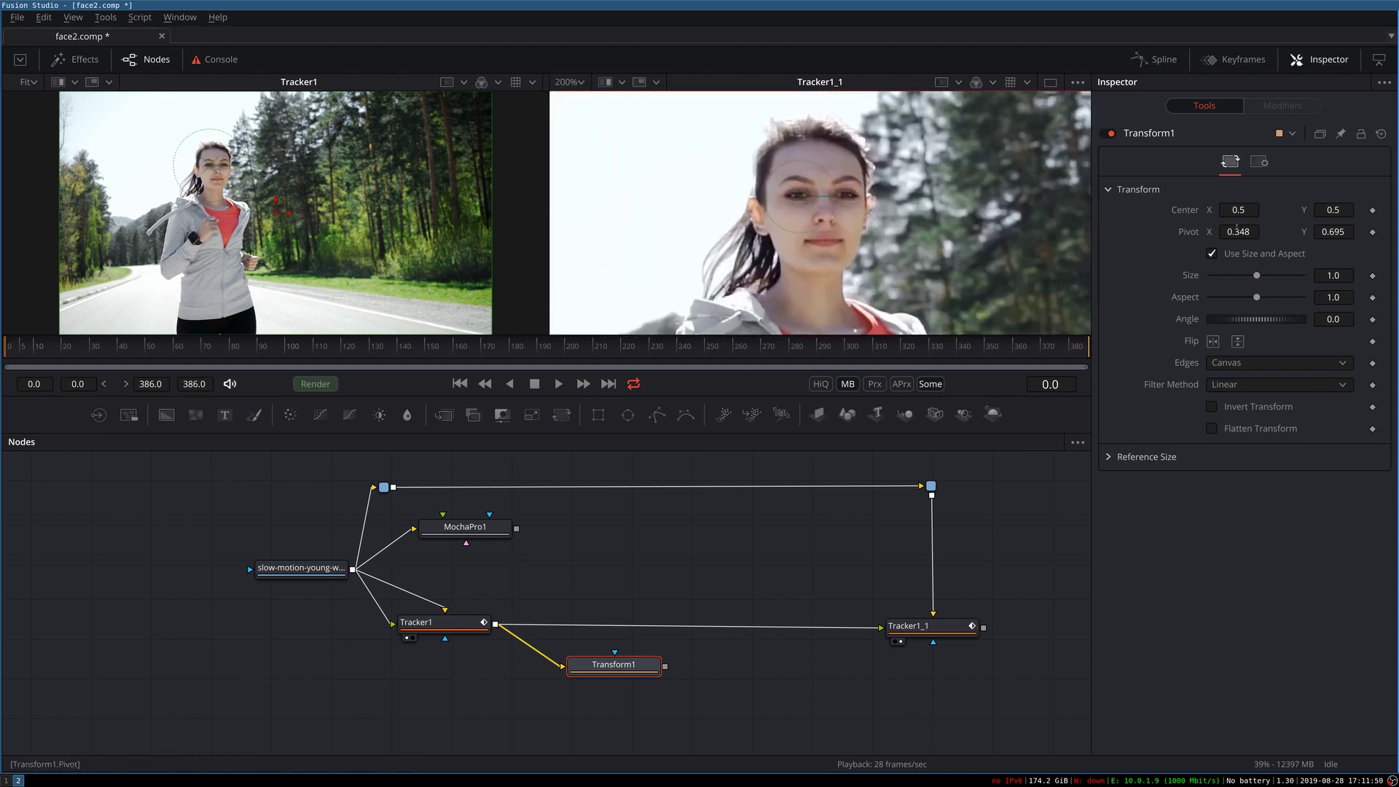
pyautogui.moveTo(1238, 232); pyautogui.dragTo(1235, 232)
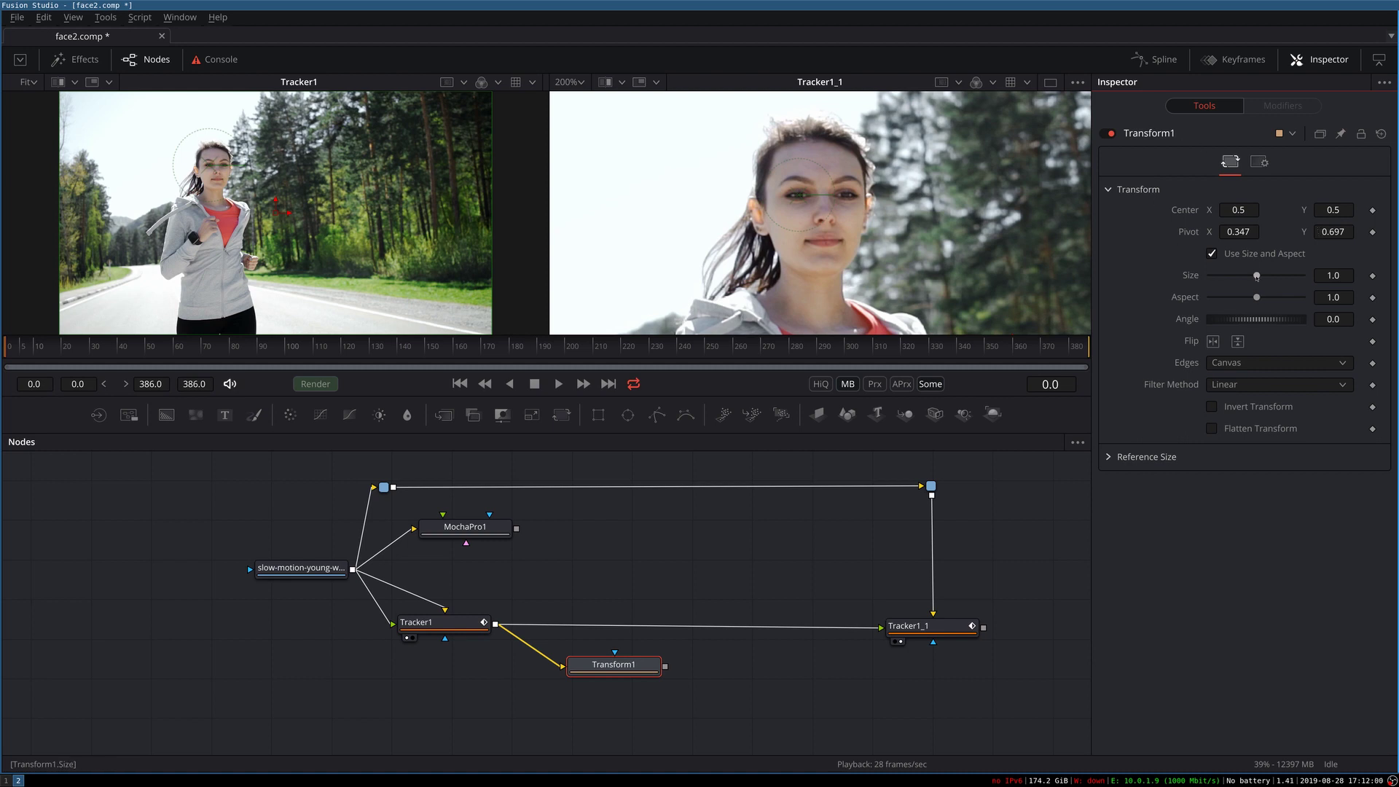
# - Display Transform1 in the second viewer and set its size to 1.38 to enlarge the face
pyautogui.moveTo(1256, 276); pyautogui.dragTo(1257, 278)
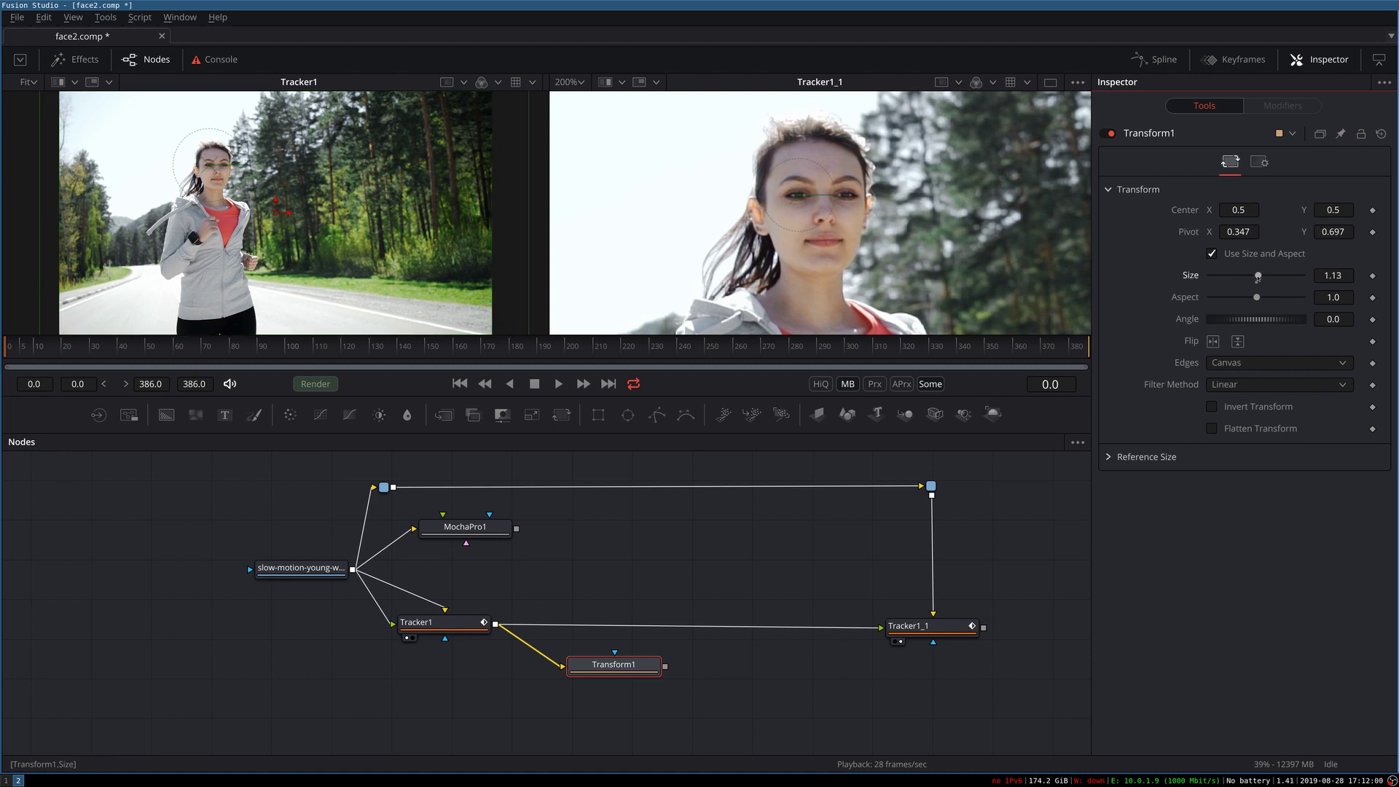
pyautogui.click(604, 669)
pyautogui.press('2')
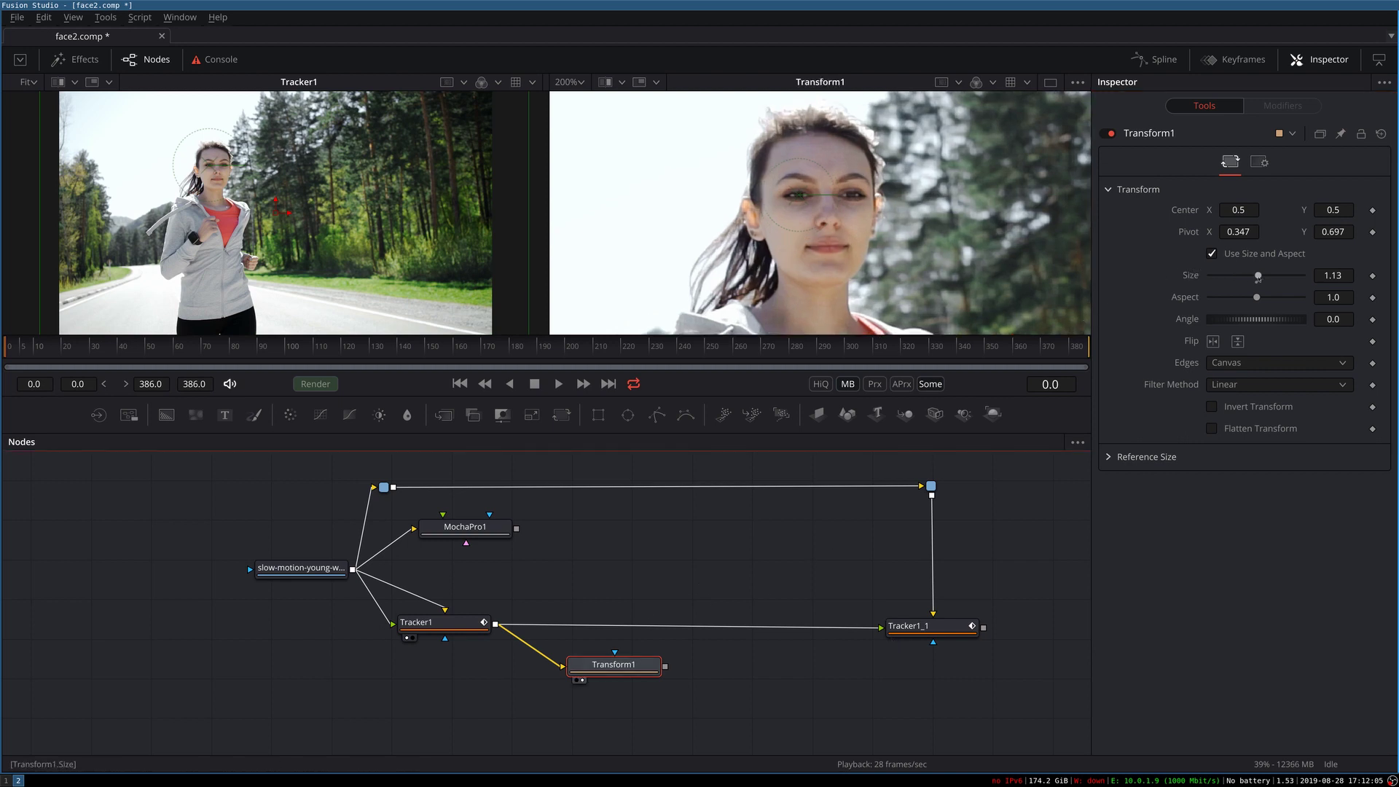
pyautogui.moveTo(1257, 277); pyautogui.dragTo(1260, 276)
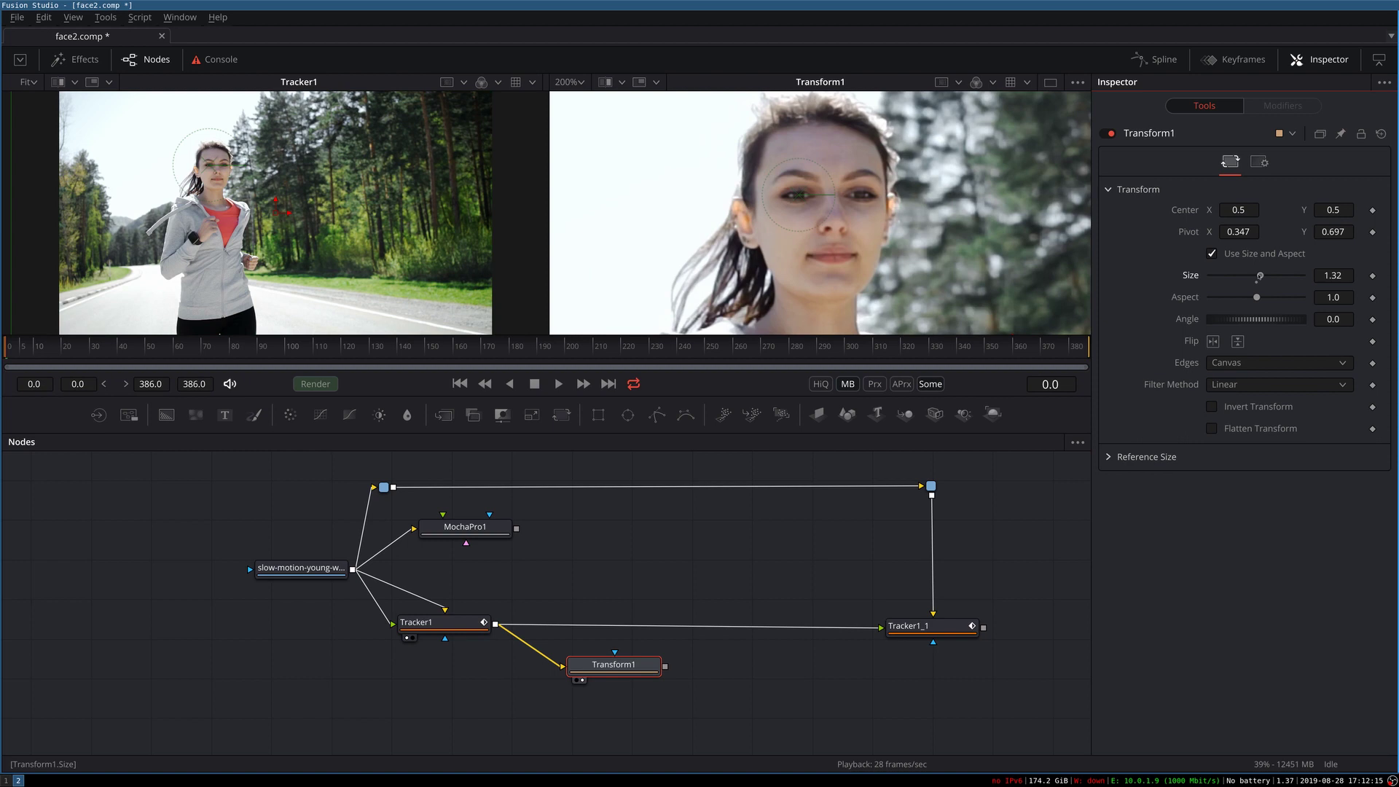
pyautogui.moveTo(1260, 277); pyautogui.dragTo(1260, 277)
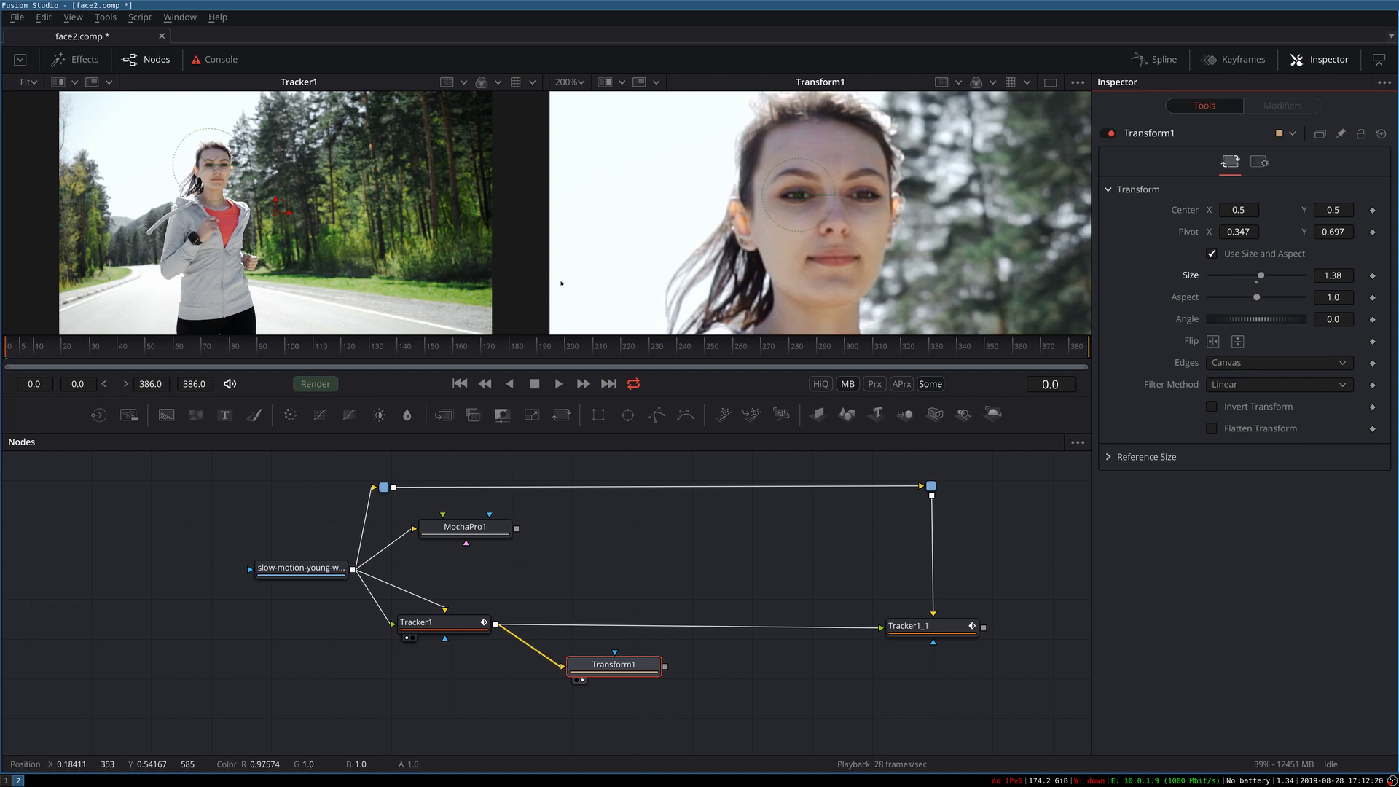
# - Add an Ellipse mask to Transform1 and center it on the woman's face at about X 0.347, Y 0.698
pyautogui.click(569, 81)
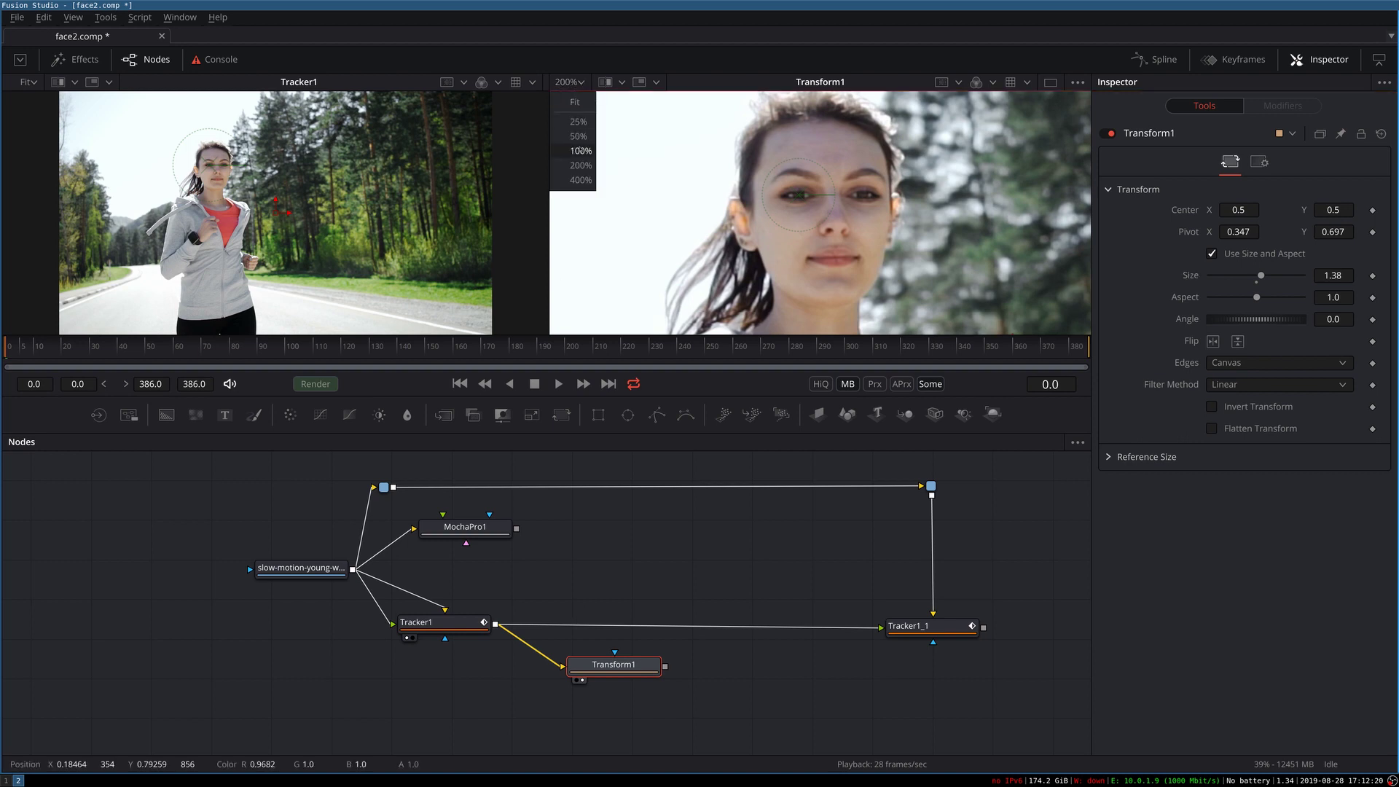
pyautogui.click(580, 109)
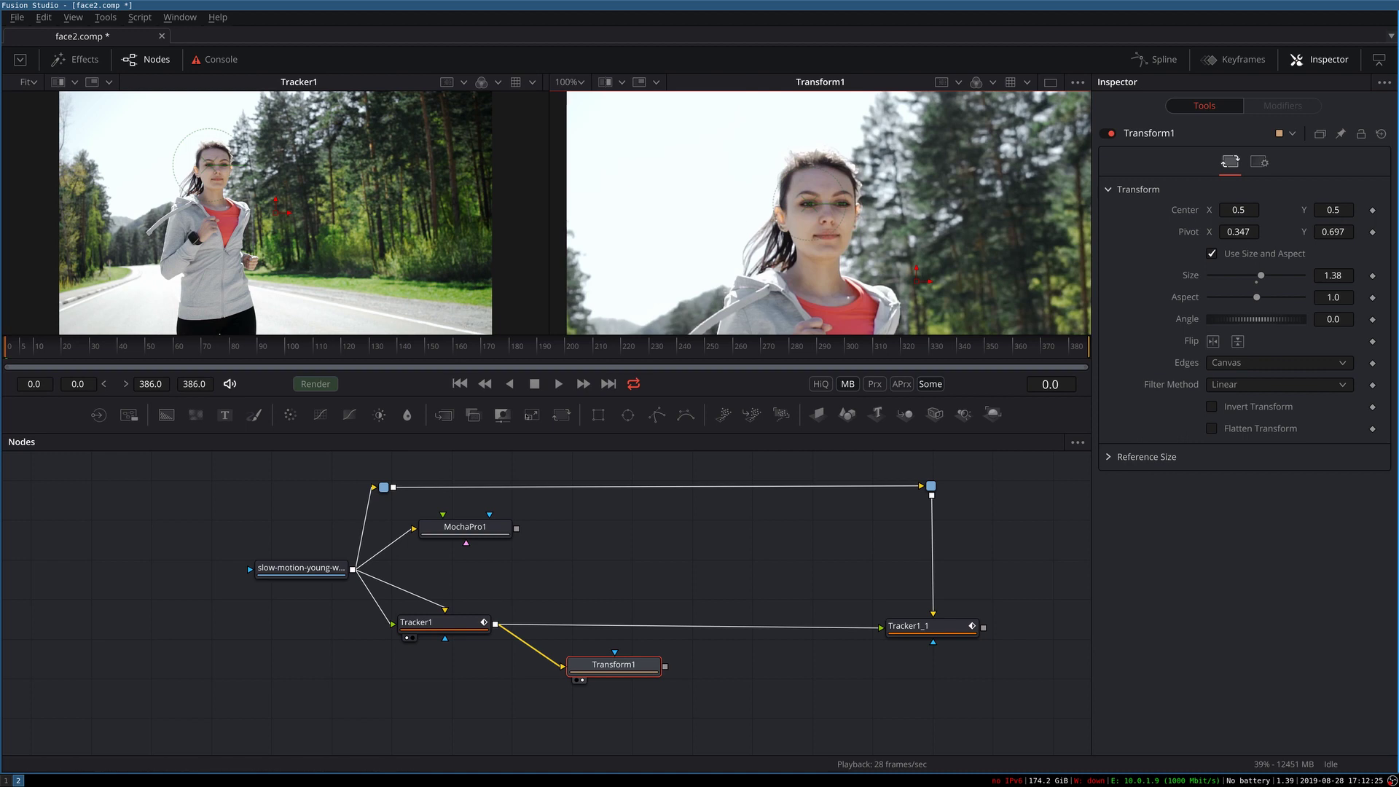
pyautogui.click(628, 416)
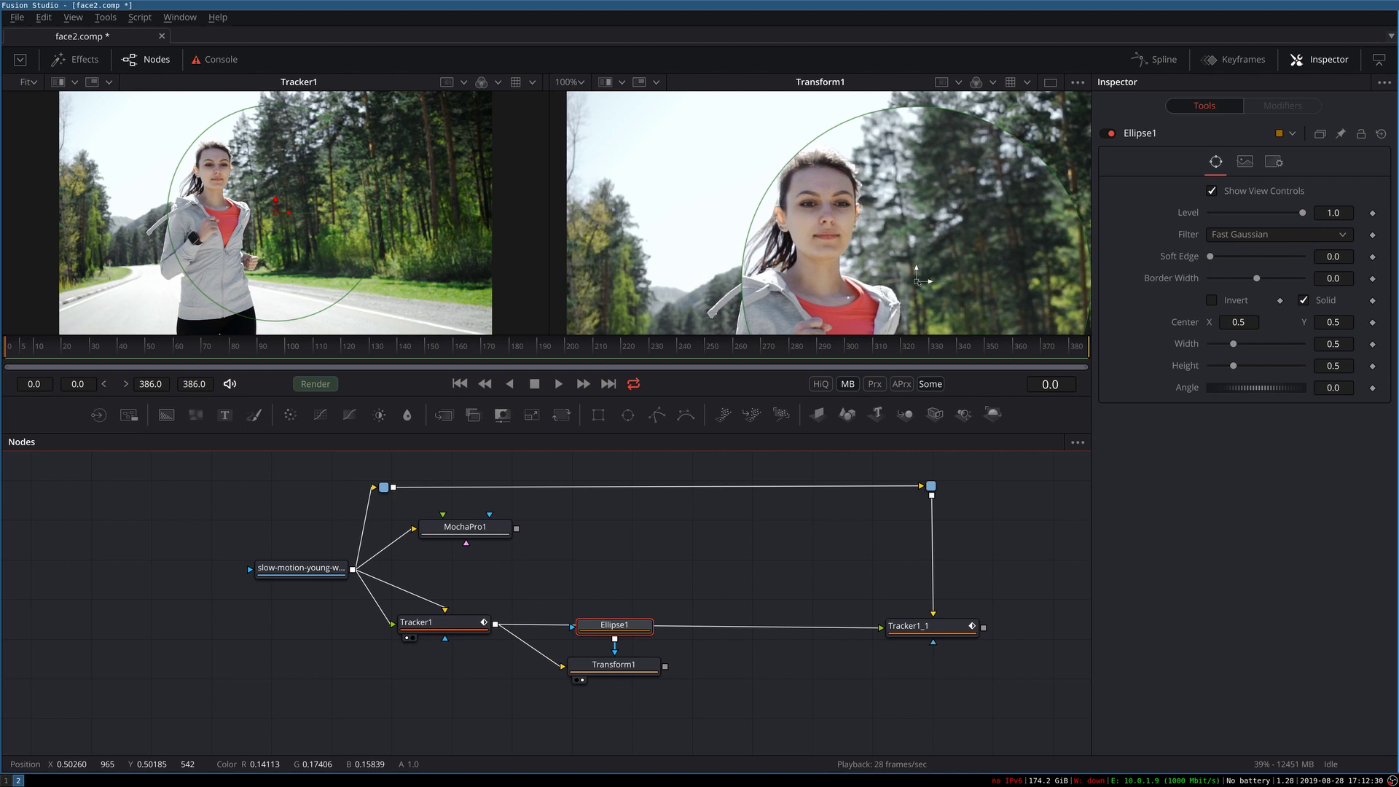
pyautogui.moveTo(917, 280); pyautogui.dragTo(809, 204)
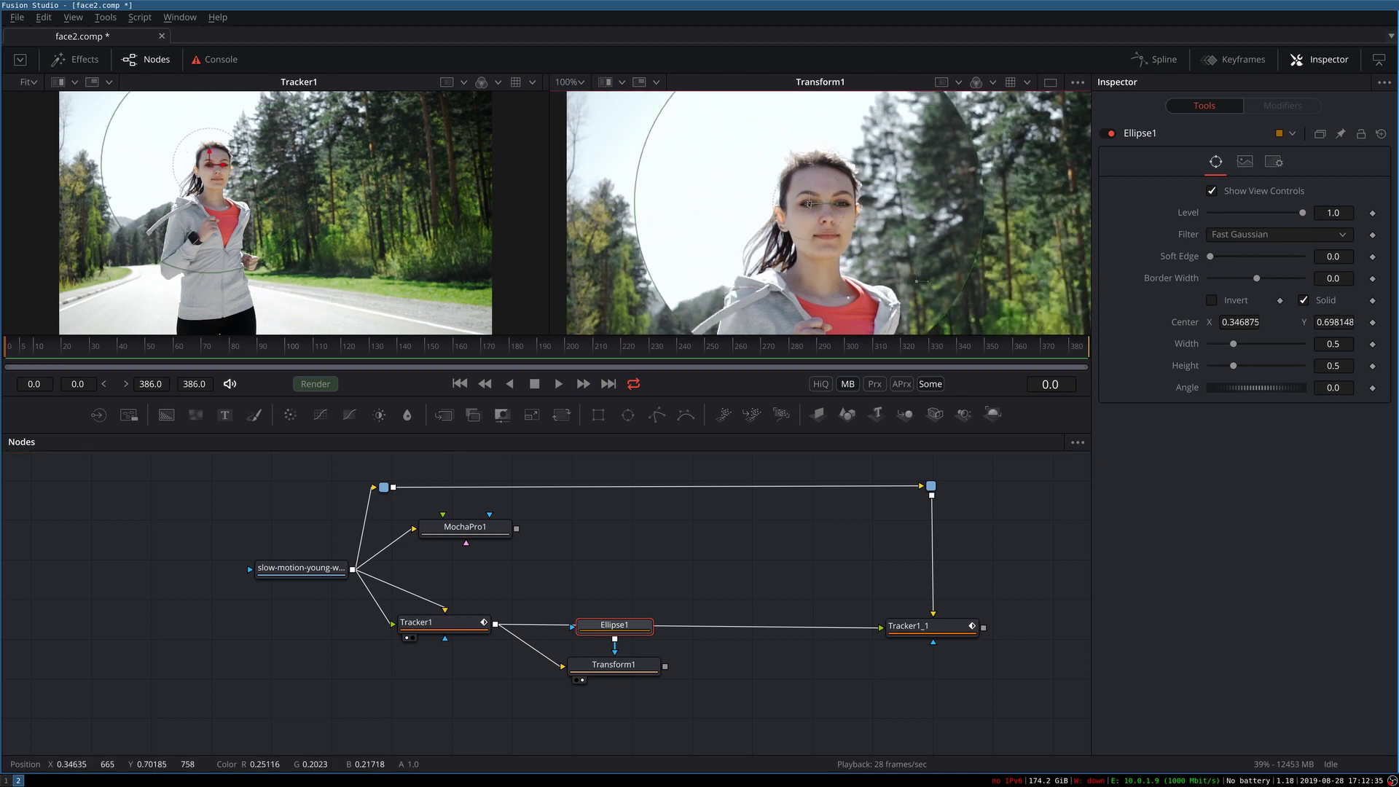
# - Shrink the Ellipse1 mask around one of the woman's eyes at X 0.346, Y 0.696, about 0.035 wide and 0.019 high
pyautogui.moveTo(809, 204); pyautogui.dragTo(807, 205)
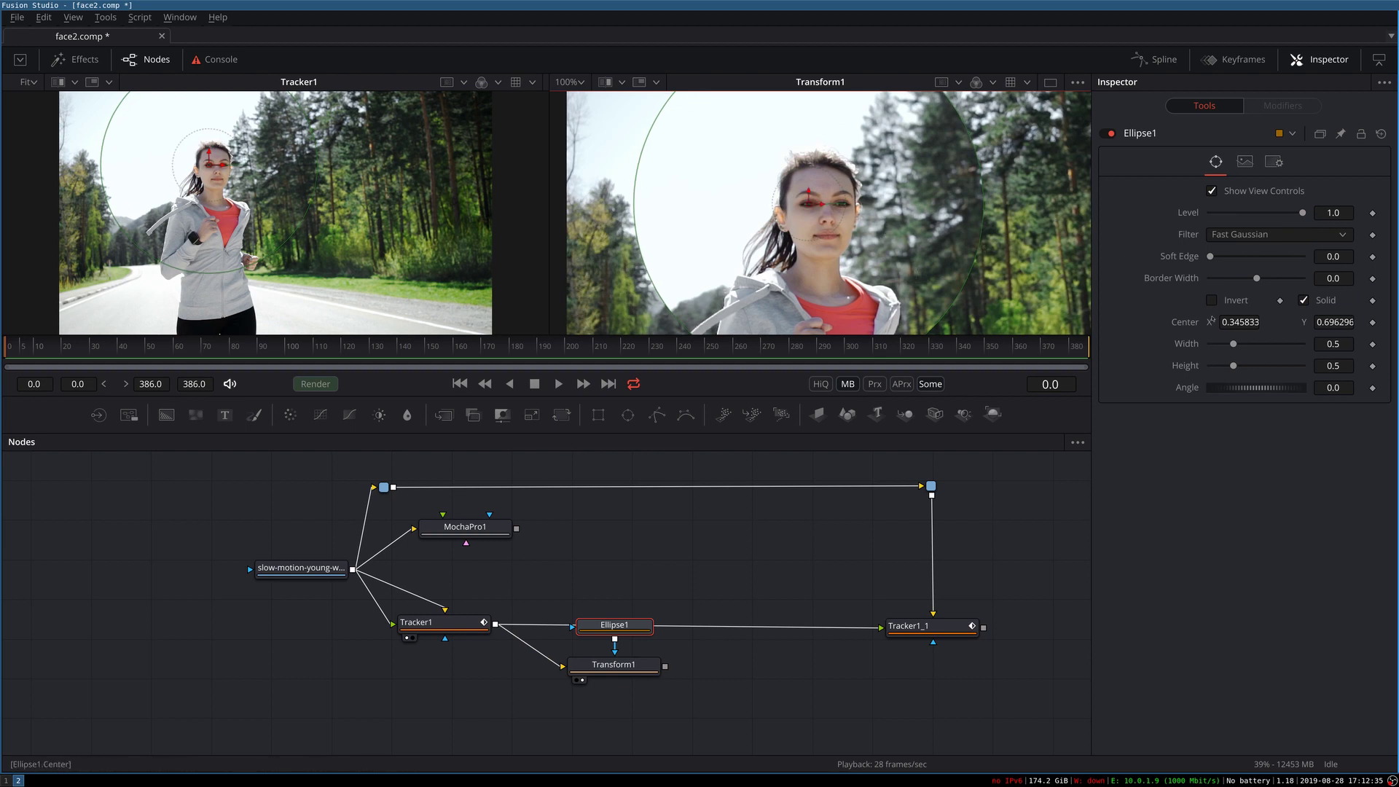
pyautogui.moveTo(1233, 344); pyautogui.dragTo(1212, 366)
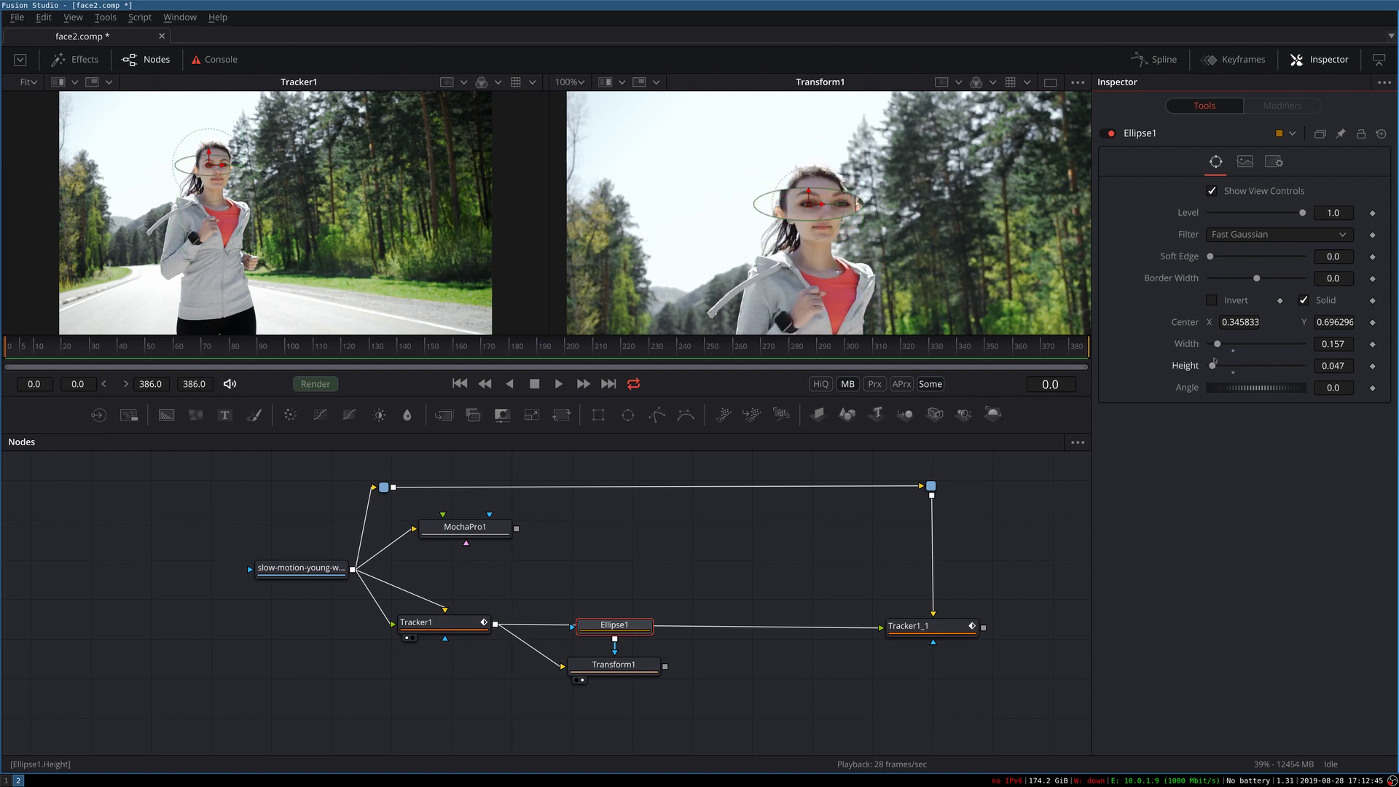
pyautogui.click(569, 81)
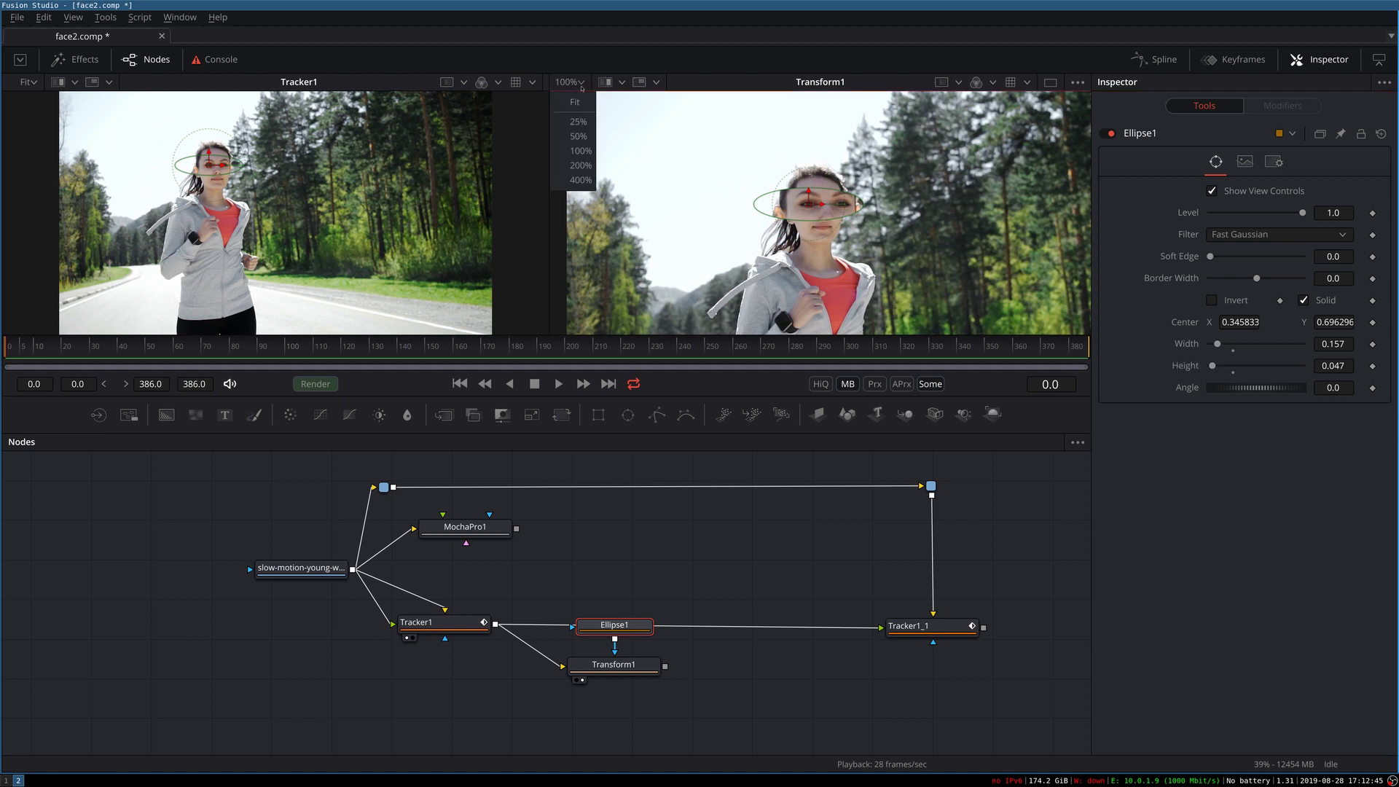
pyautogui.click(580, 165)
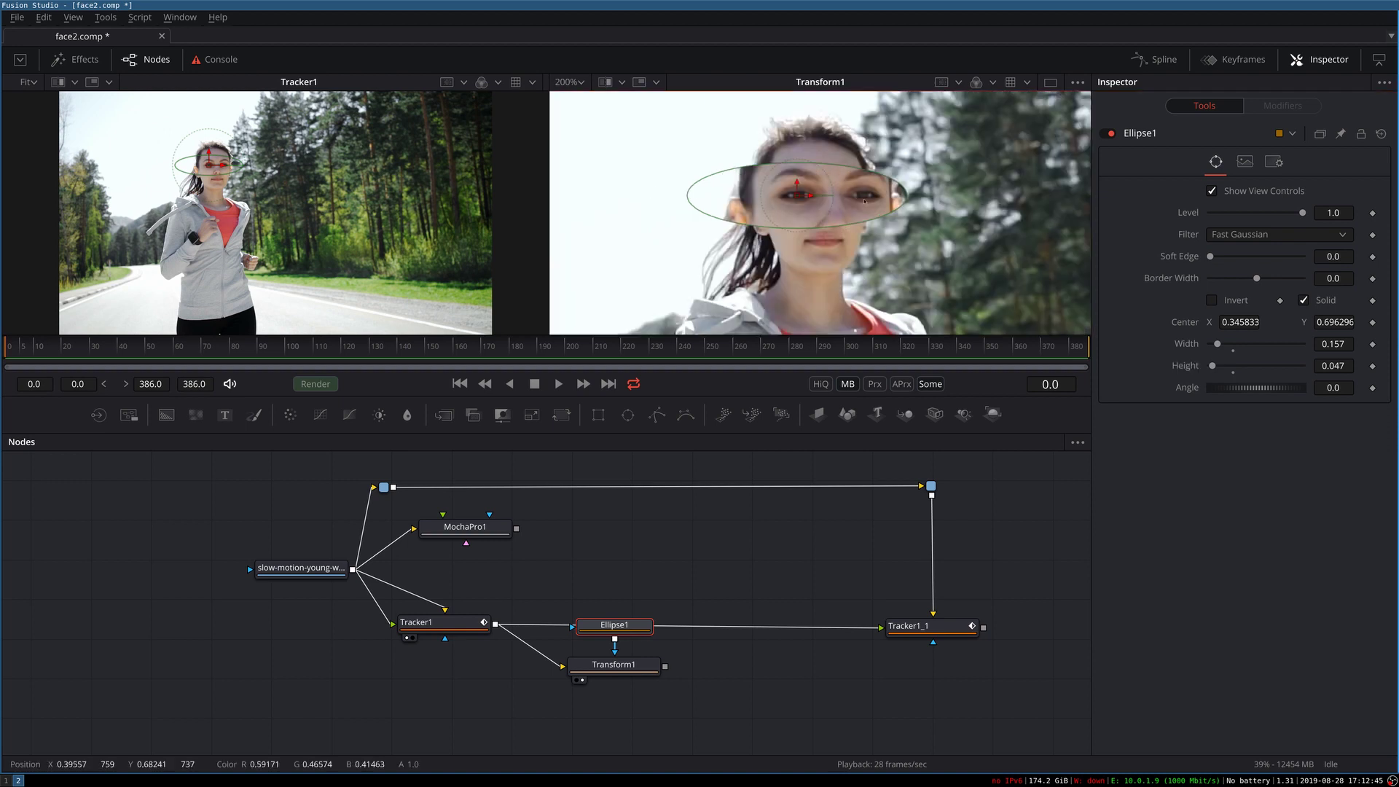
pyautogui.moveTo(829, 165); pyautogui.dragTo(819, 185)
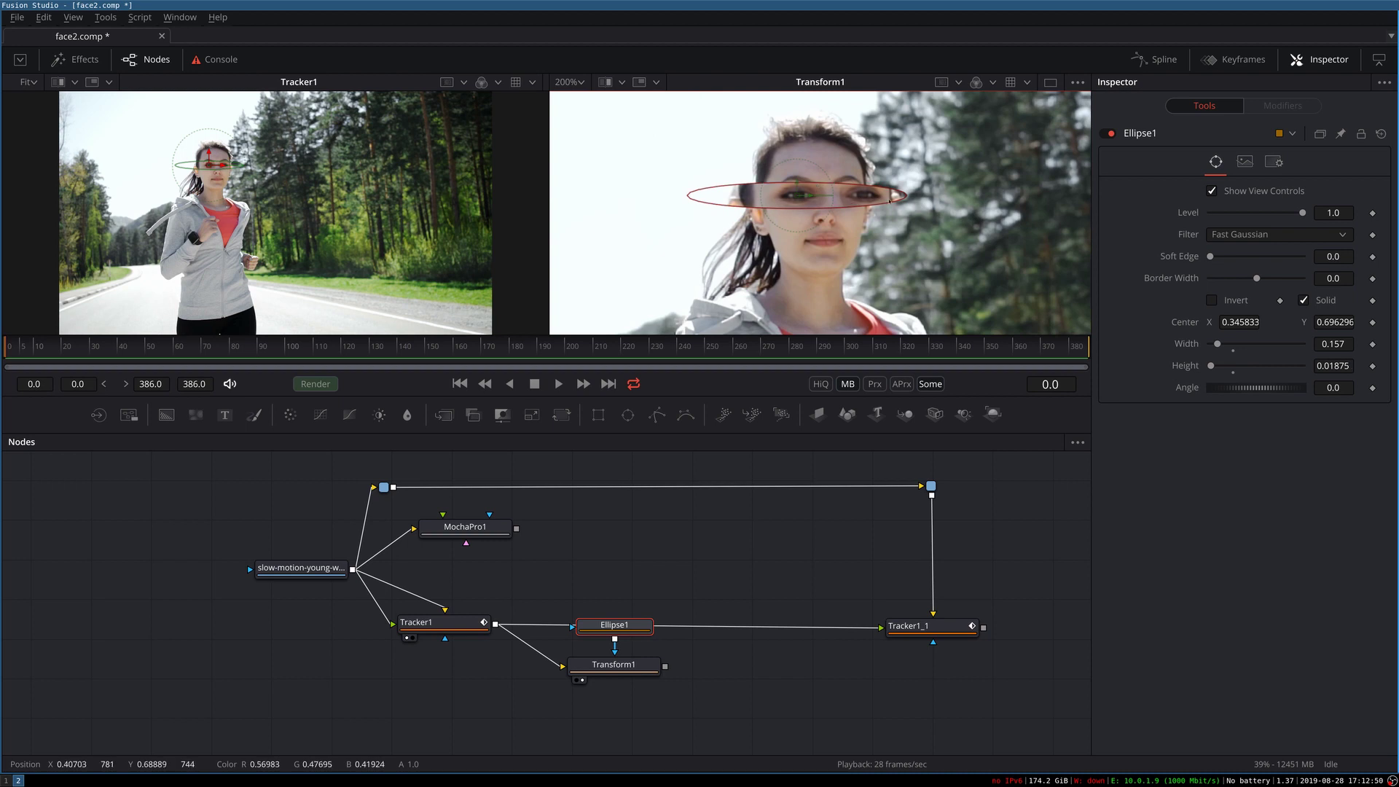
pyautogui.moveTo(905, 195); pyautogui.dragTo(893, 195)
pyautogui.moveTo(842, 196); pyautogui.dragTo(821, 199)
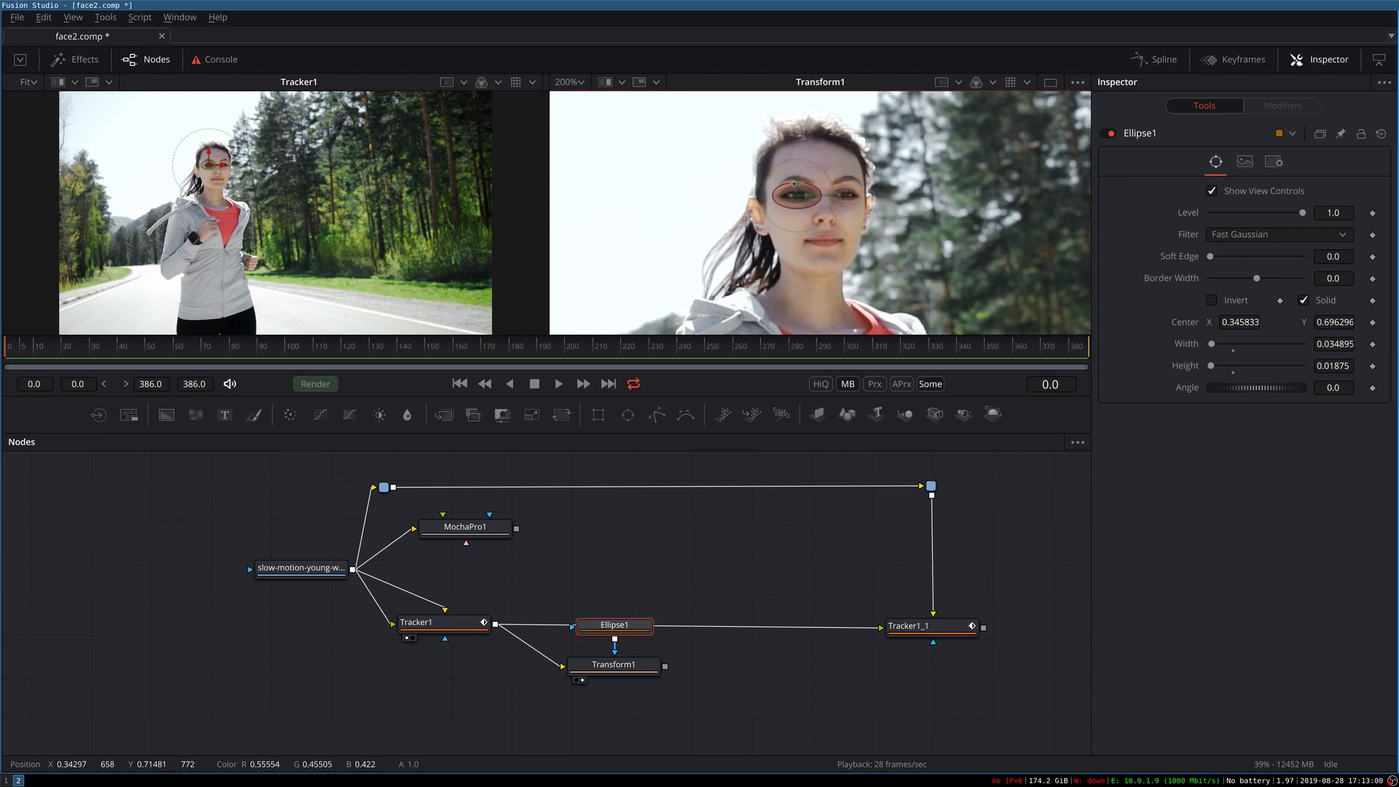
# - Soften the Ellipse1 mask with a soft edge of 0.0047 and deselect the node
pyautogui.click(1211, 258)
pyautogui.moveTo(1213, 256); pyautogui.dragTo(1219, 256)
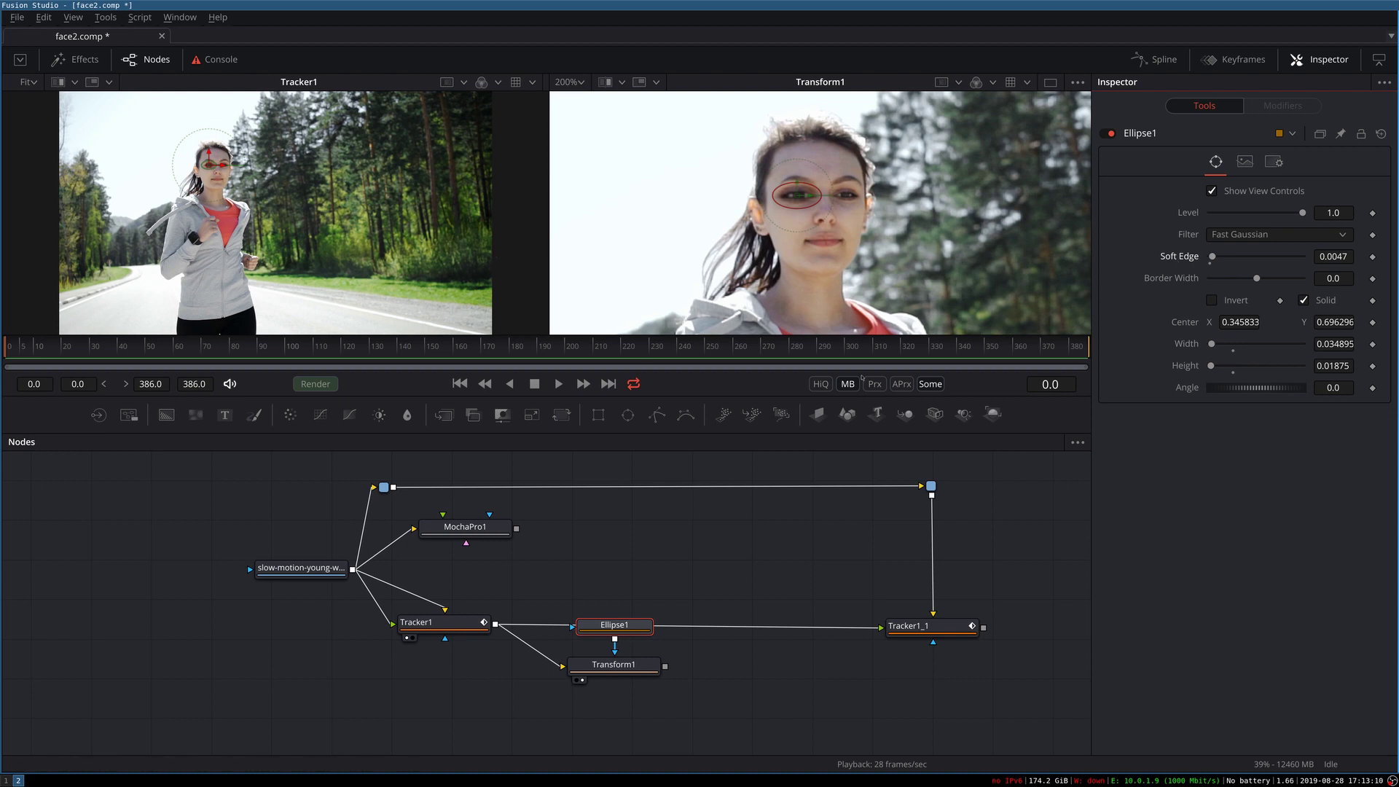
pyautogui.click(705, 558)
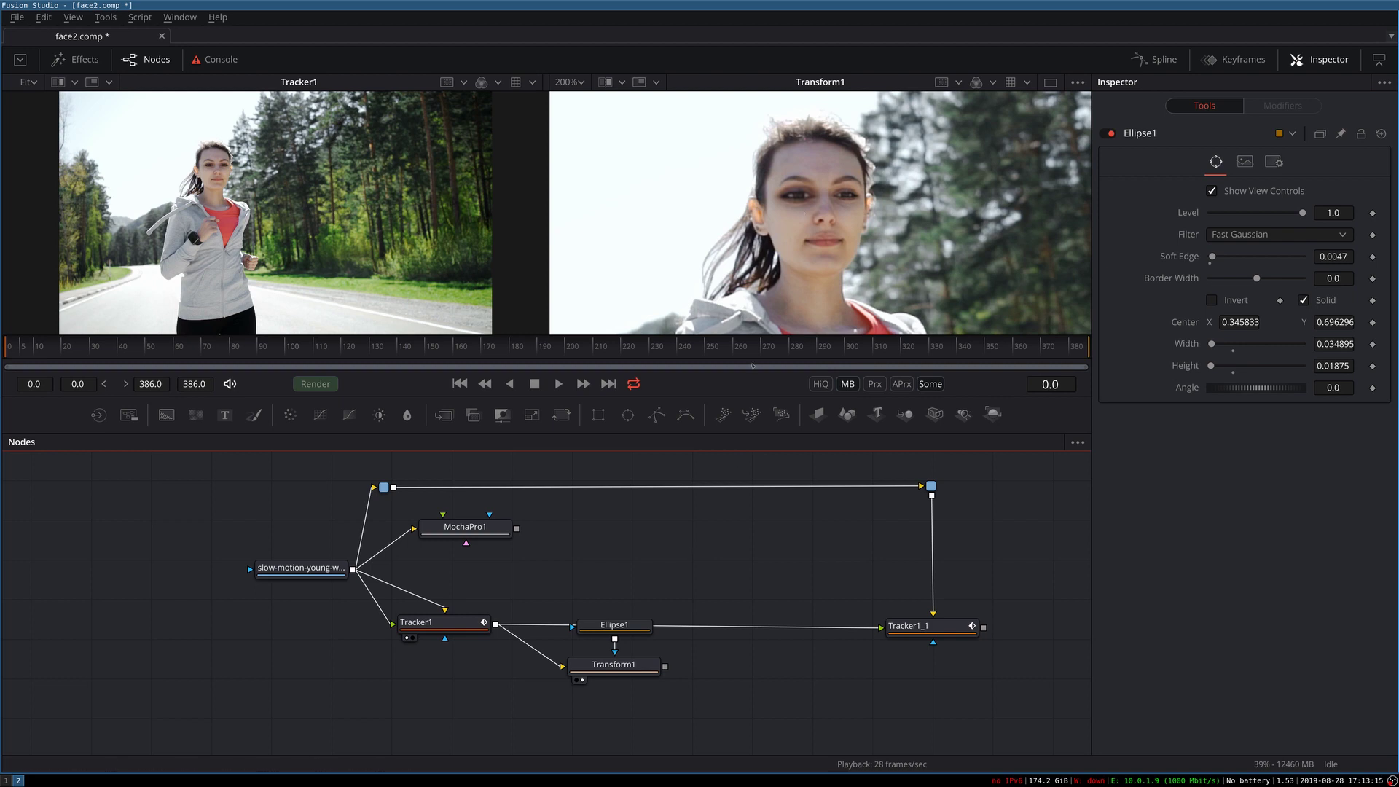
# - Display Tracker1_1 in the second viewer and move Transform1 and Ellipse1 below the line connecting the two trackers
pyautogui.click(945, 630)
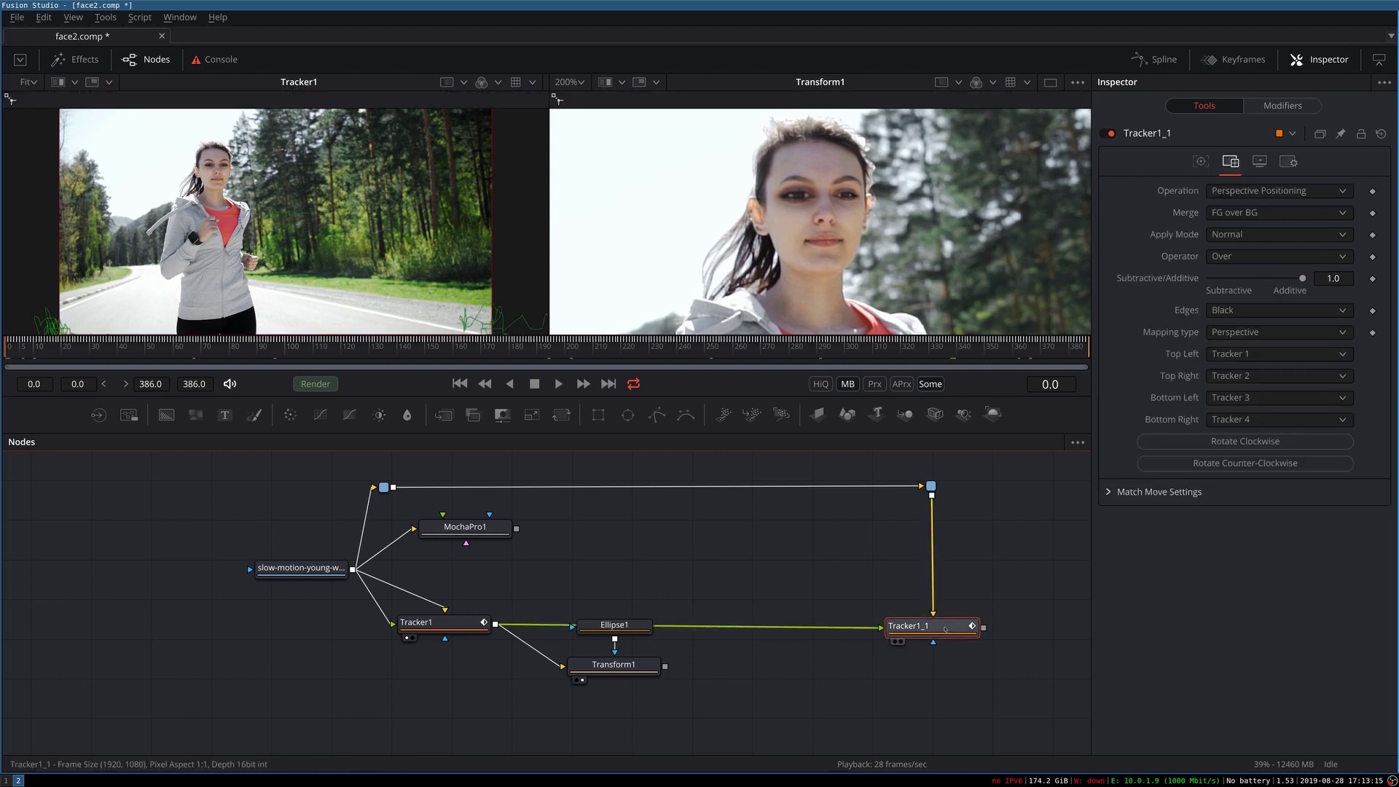
pyautogui.press('2')
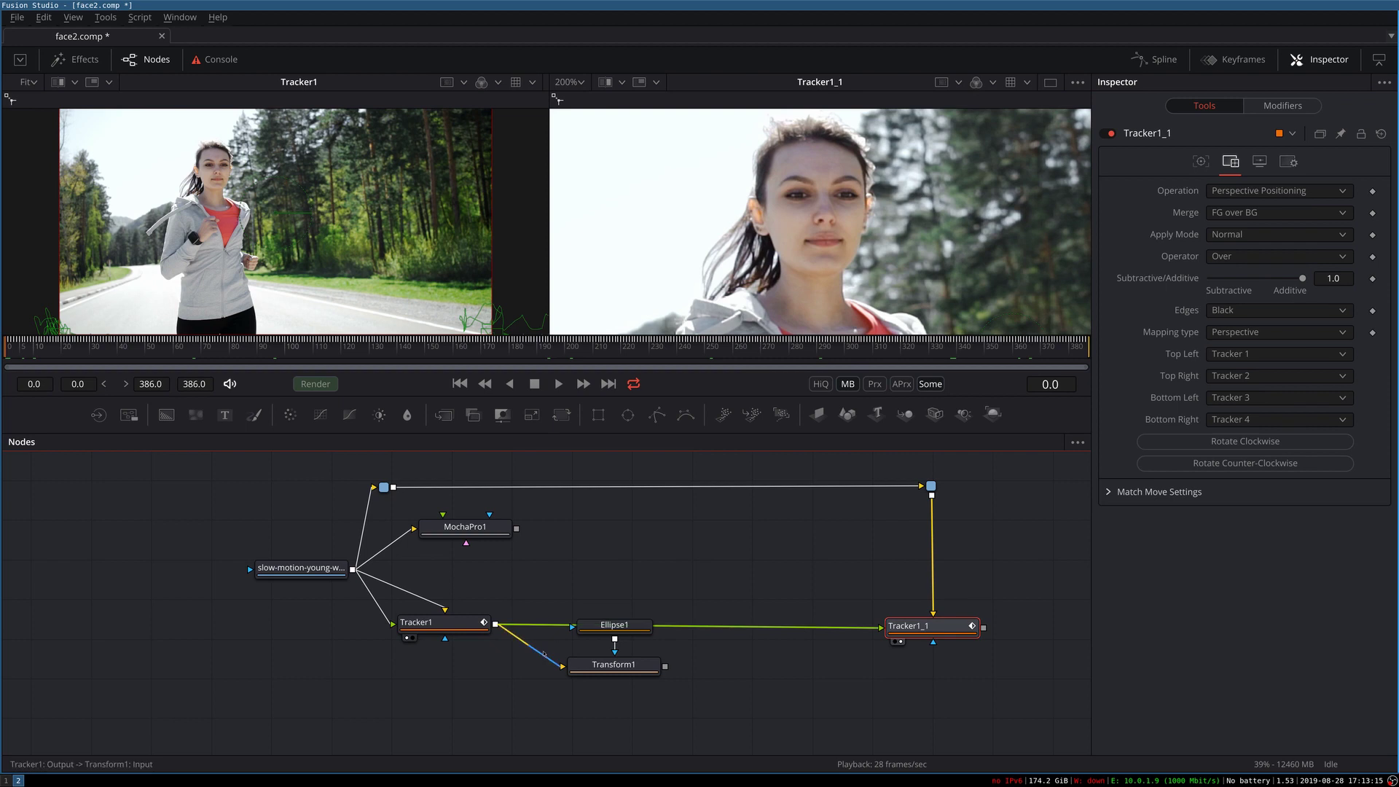
pyautogui.moveTo(617, 667); pyautogui.dragTo(614, 679)
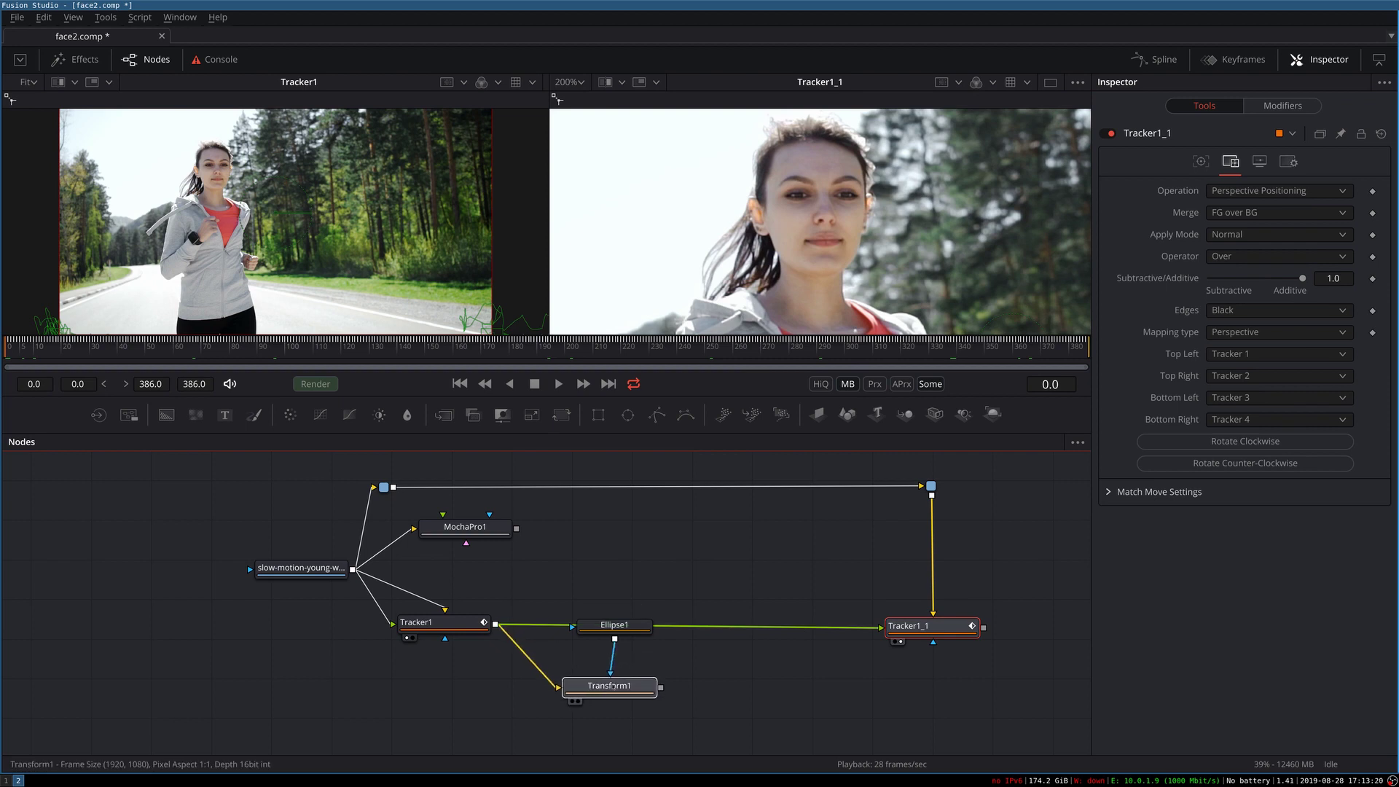
pyautogui.click(613, 680)
pyautogui.moveTo(618, 628); pyautogui.dragTo(612, 733)
pyautogui.scroll(-1, 552, 606)
# - Insert a Merge node between Tracker1 and Tracker1_1 and connect Transform1's output to its foreground
pyautogui.click(627, 540)
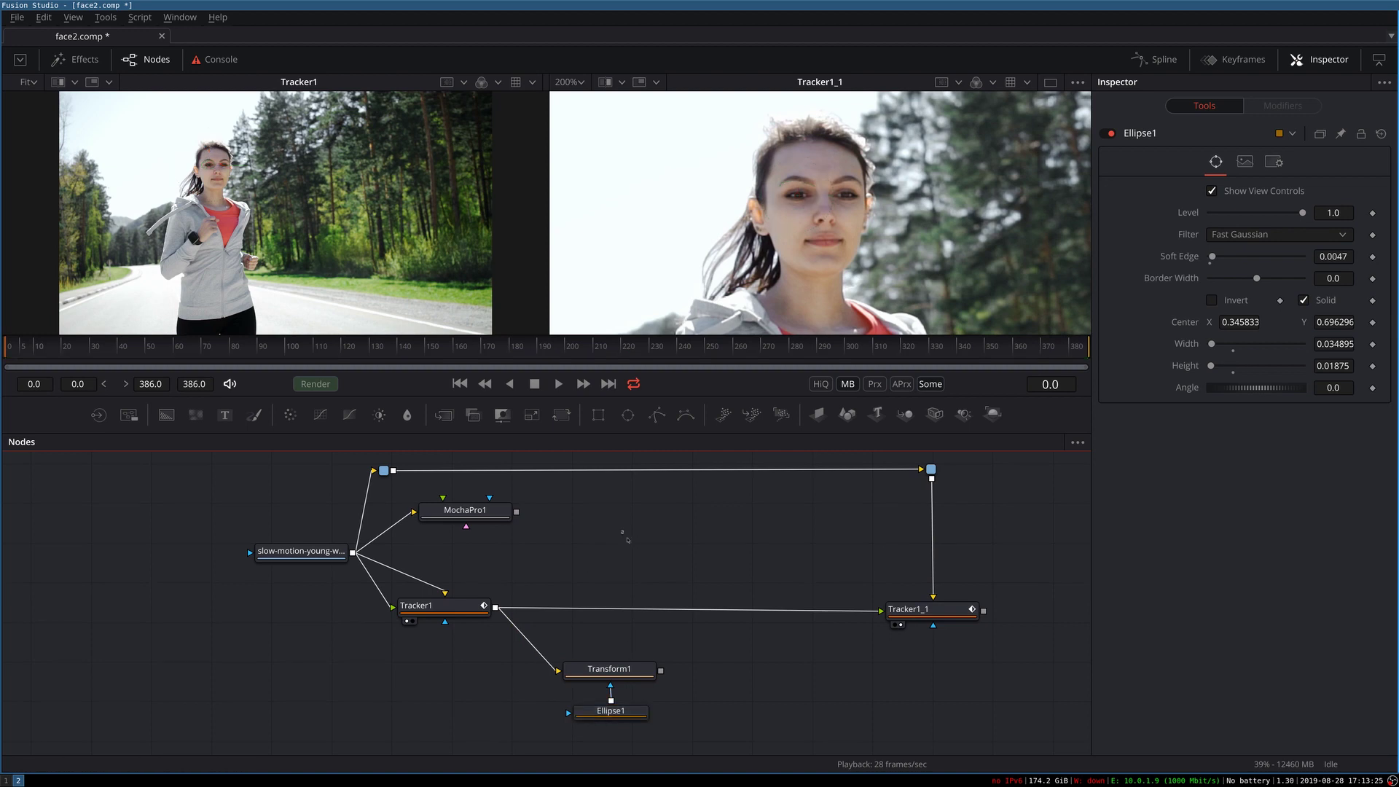
pyautogui.hotkey('shift', 'space')
pyautogui.write('mer')
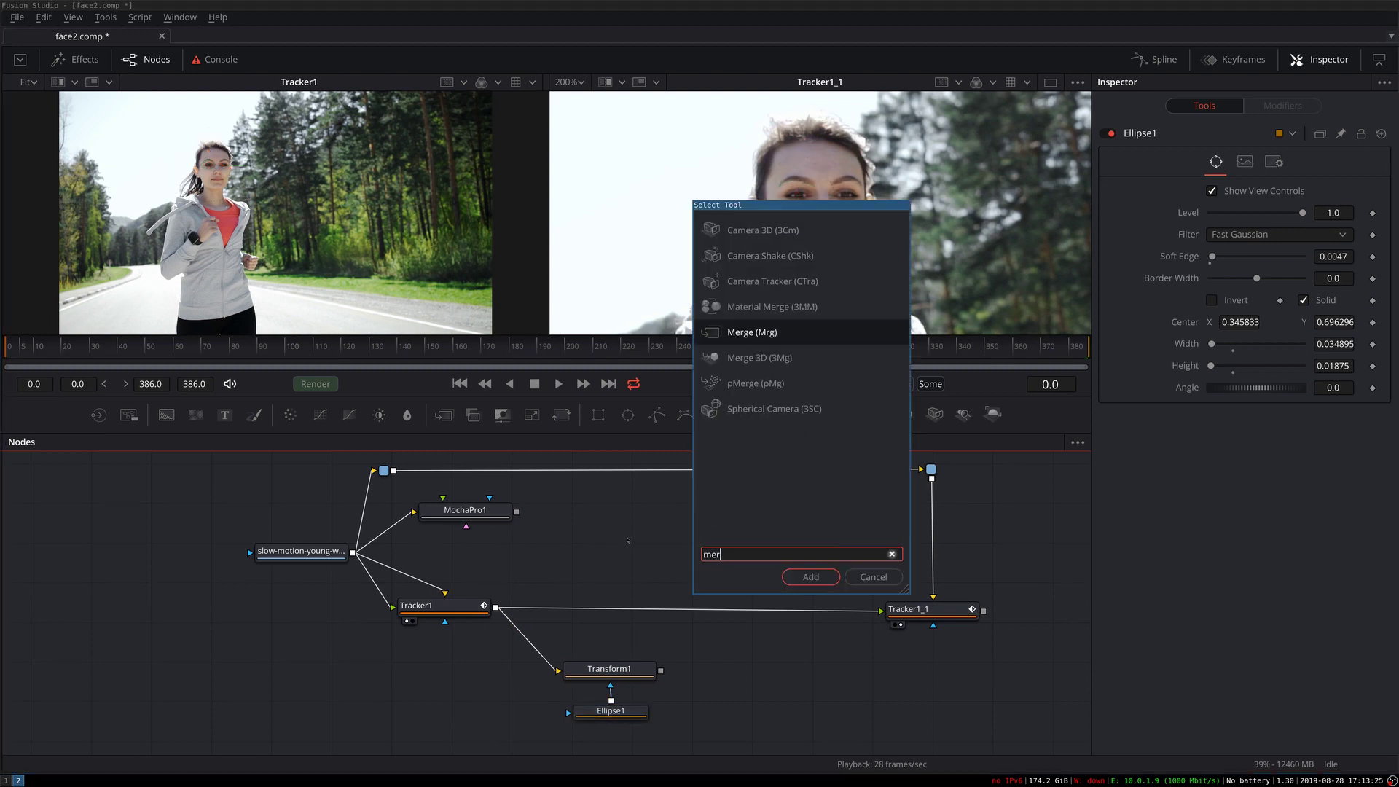
pyautogui.press('Return')
pyautogui.moveTo(628, 530); pyautogui.dragTo(619, 615)
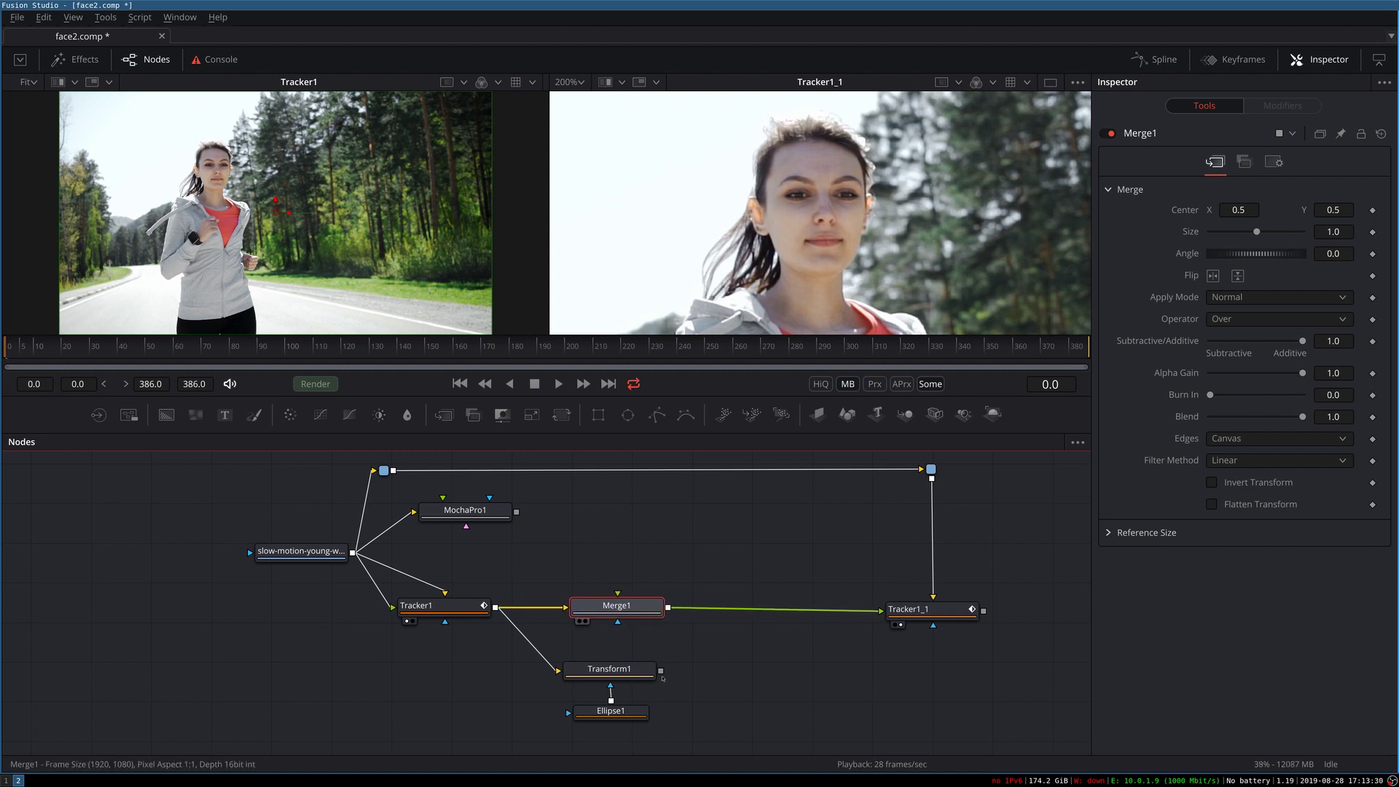
pyautogui.moveTo(661, 672); pyautogui.dragTo(618, 611)
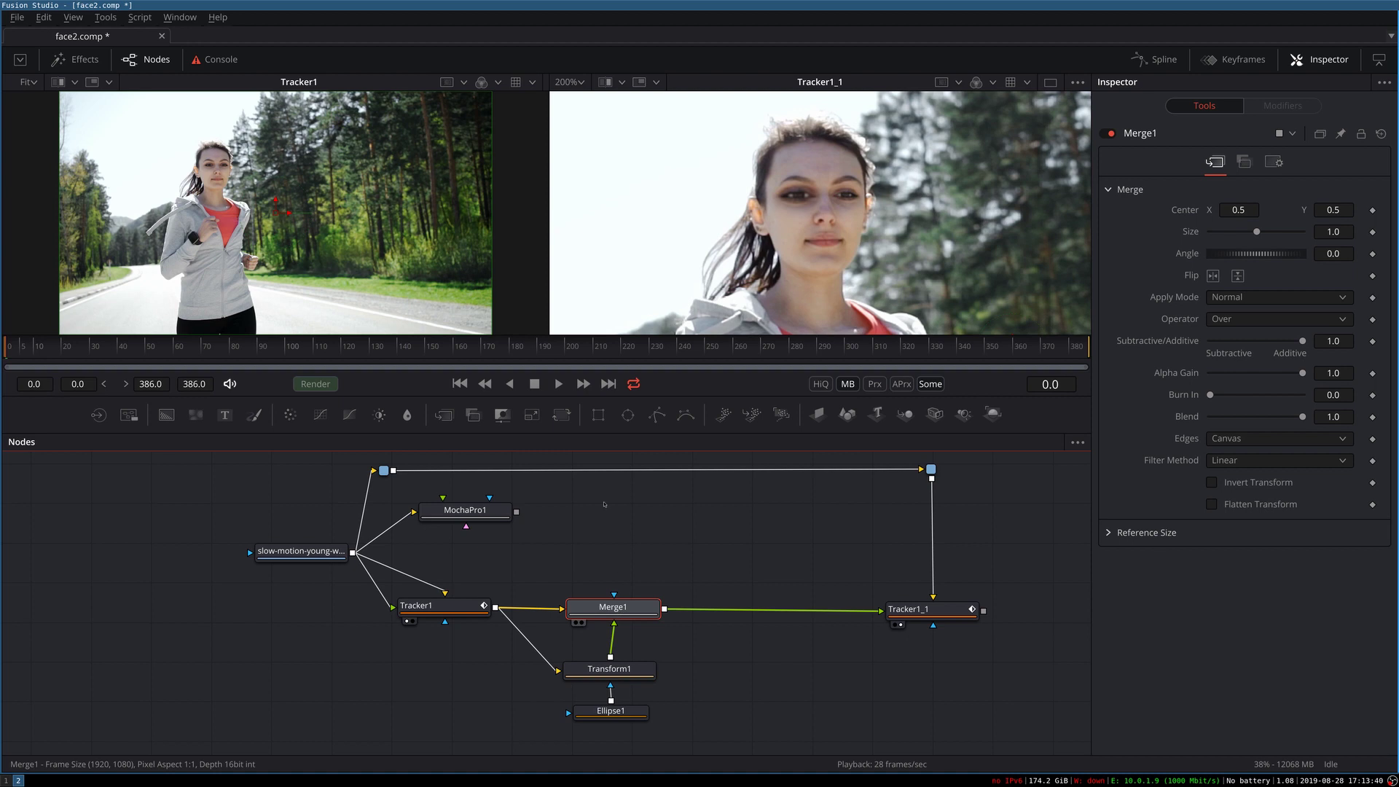
# - Play the Tracker1_1 result with the second viewer fitted to the whole frame
pyautogui.click(559, 385)
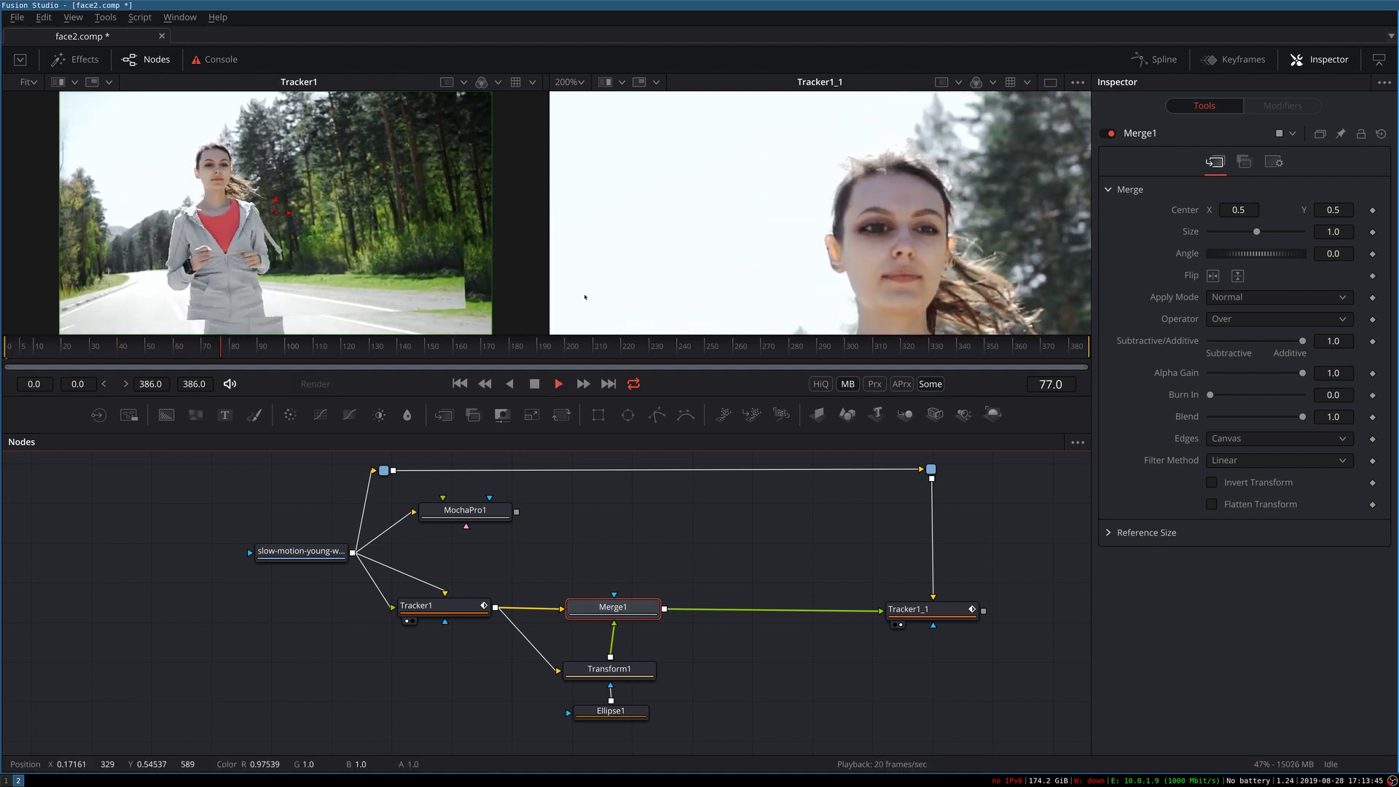
pyautogui.click(570, 82)
pyautogui.click(574, 102)
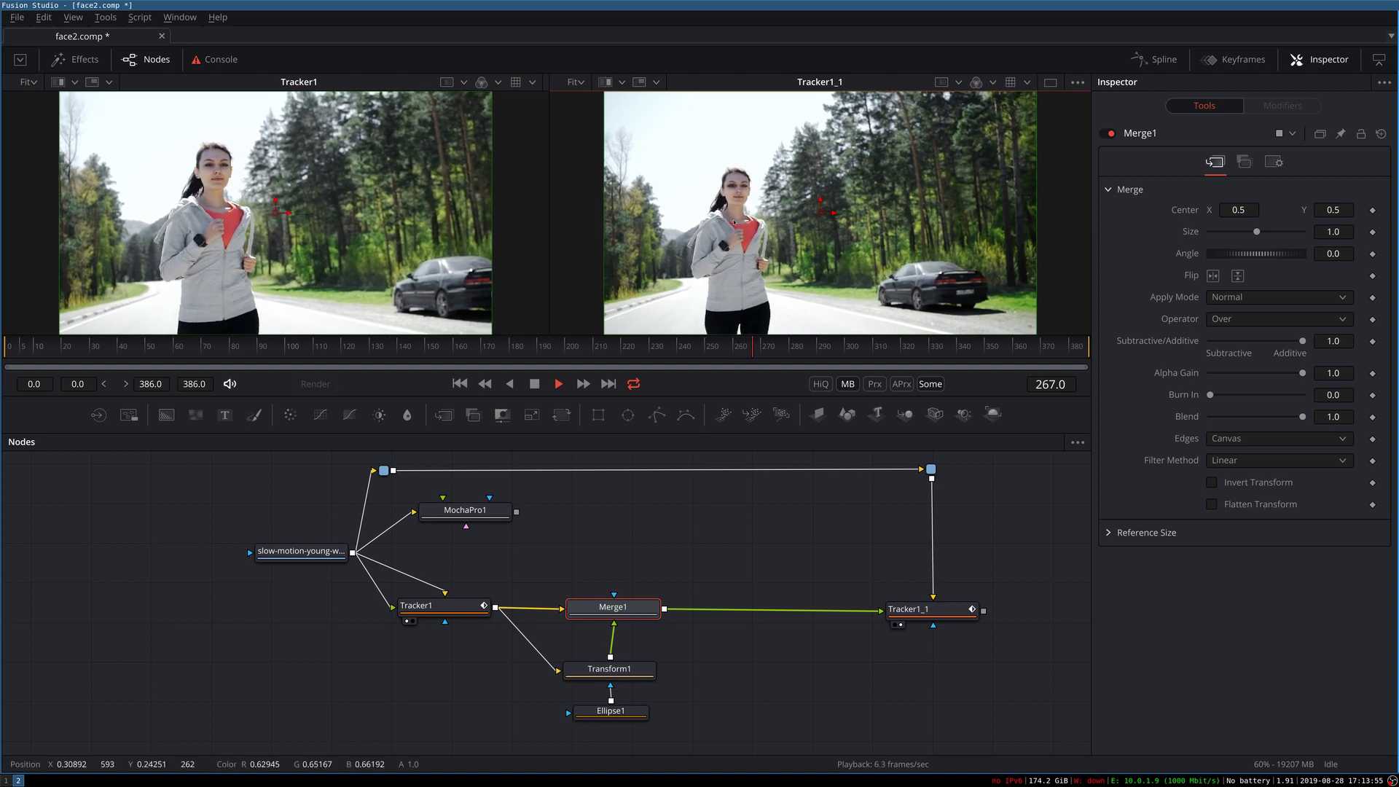
# - Display Merge1 in the second viewer during playback, stop it and return to frame 0
pyautogui.click(634, 604)
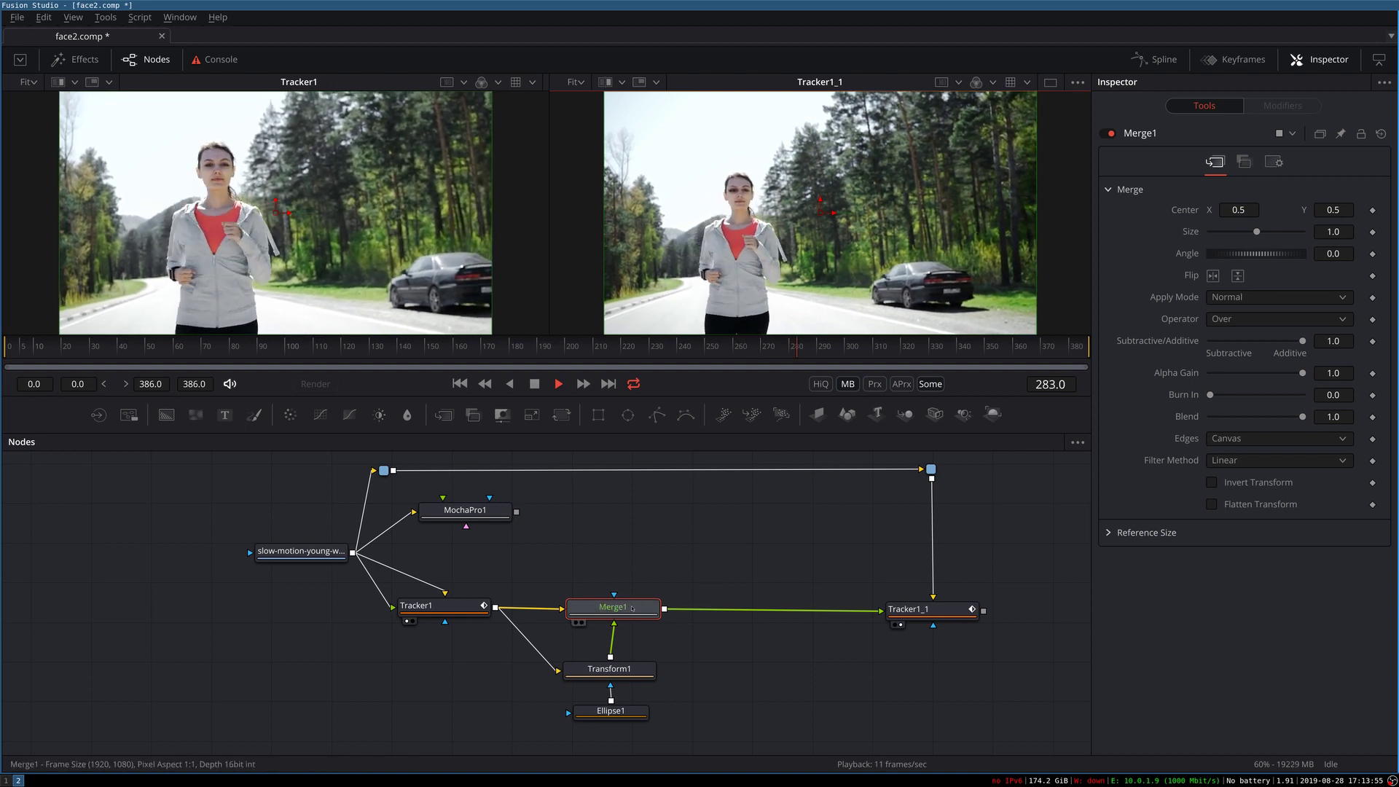
pyautogui.press('2')
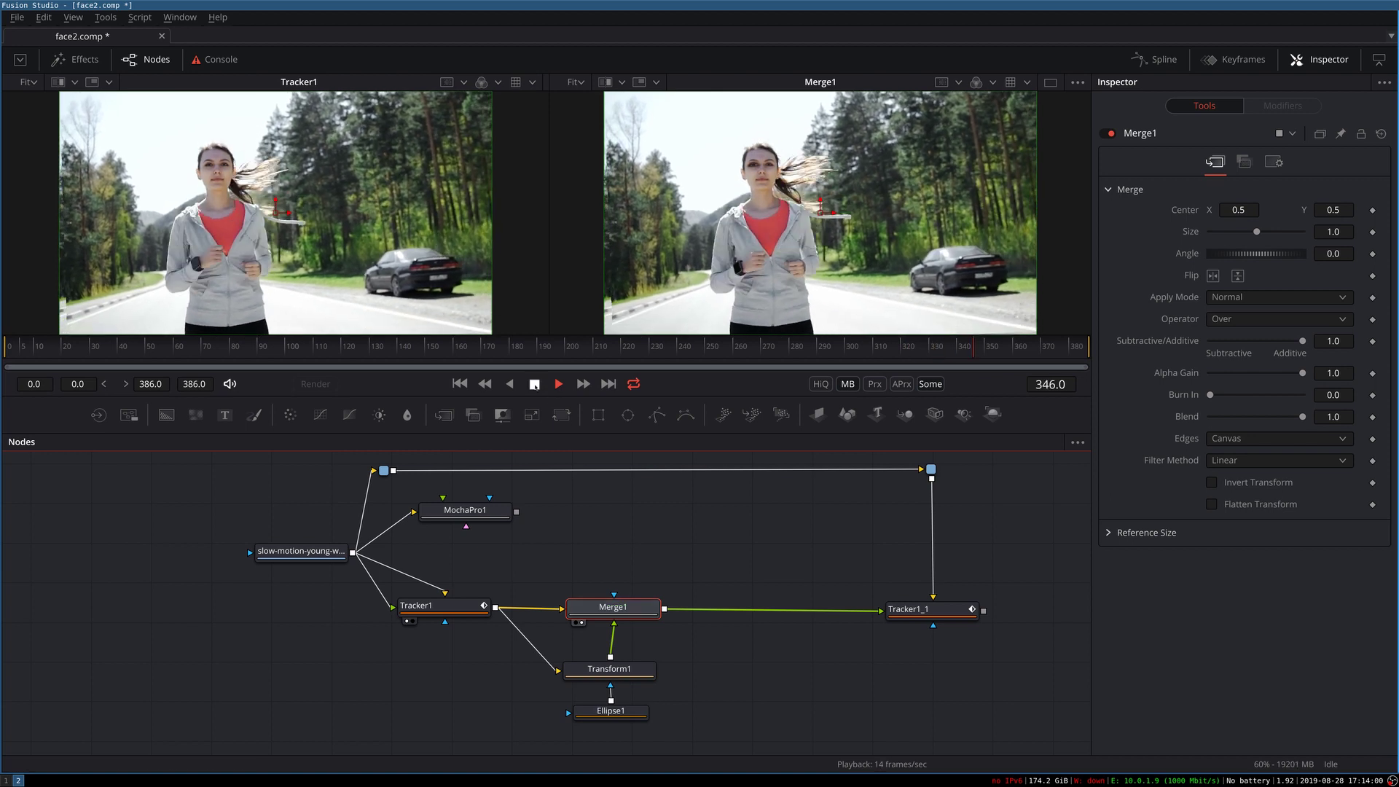
pyautogui.press('space')
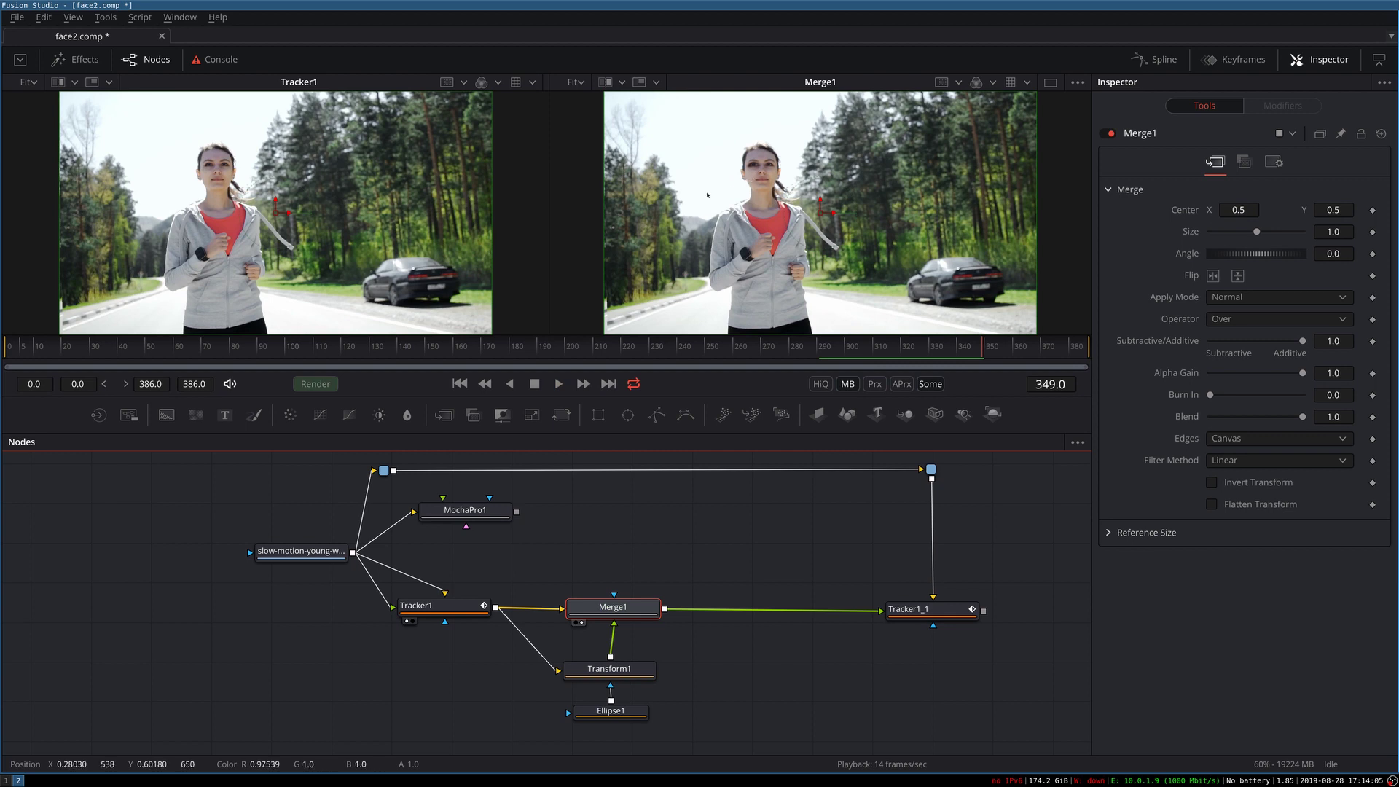
pyautogui.press('Home')
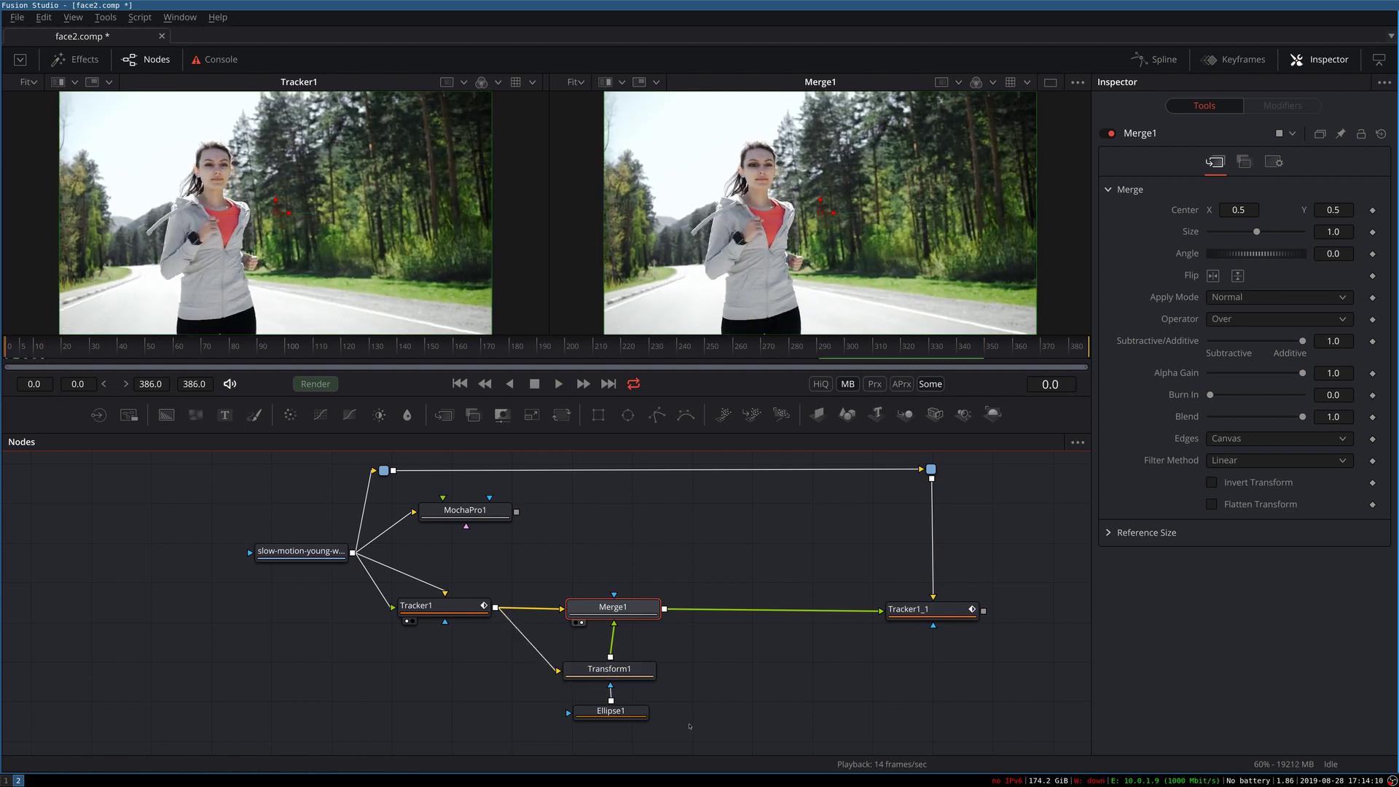
# - Duplicate Merge1, Transform1 and Ellipse1, insert the copied merge before Tracker1_1, and feed Tracker1 into the copied transform
pyautogui.moveTo(694, 723); pyautogui.dragTo(604, 590)
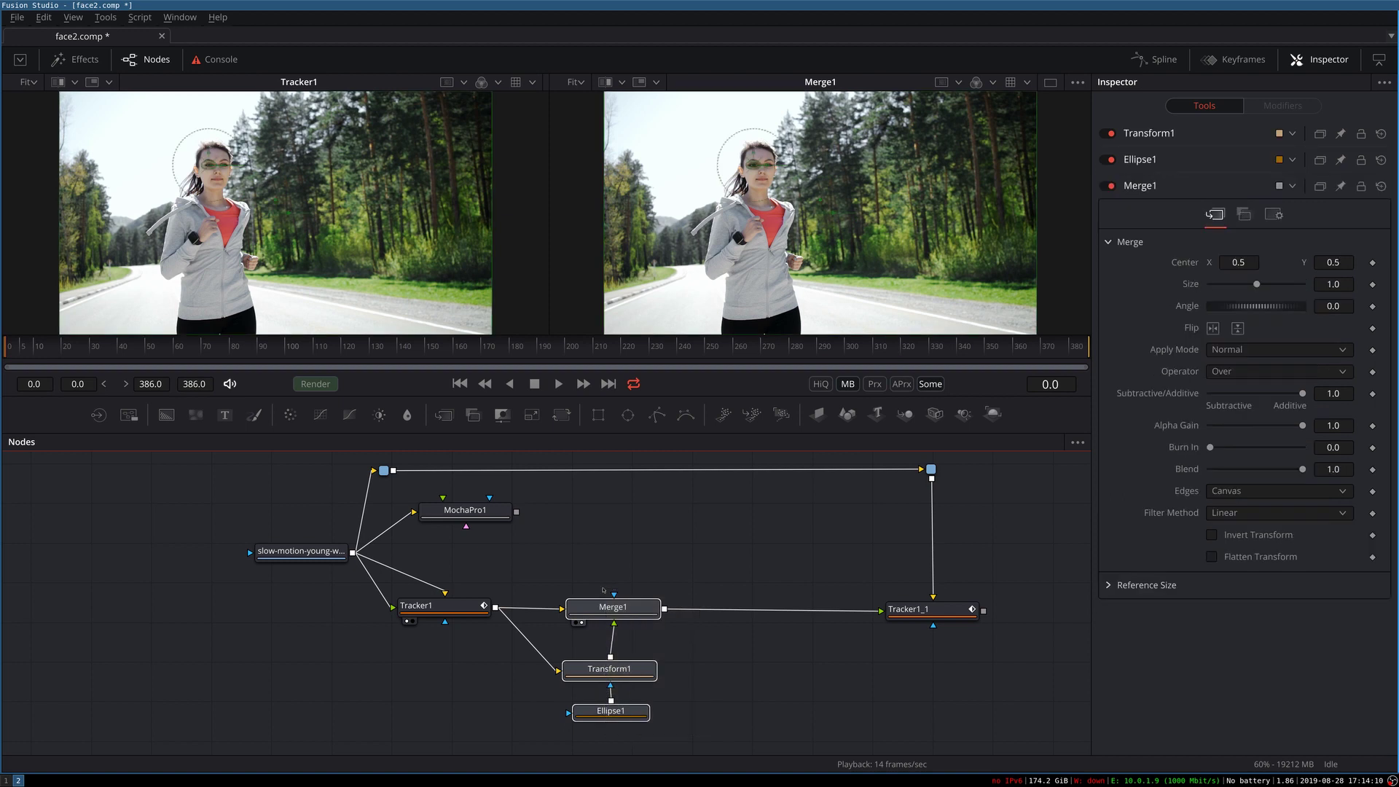
pyautogui.hotkey('ctrl', 'c')
pyautogui.hotkey('ctrl', 'v')
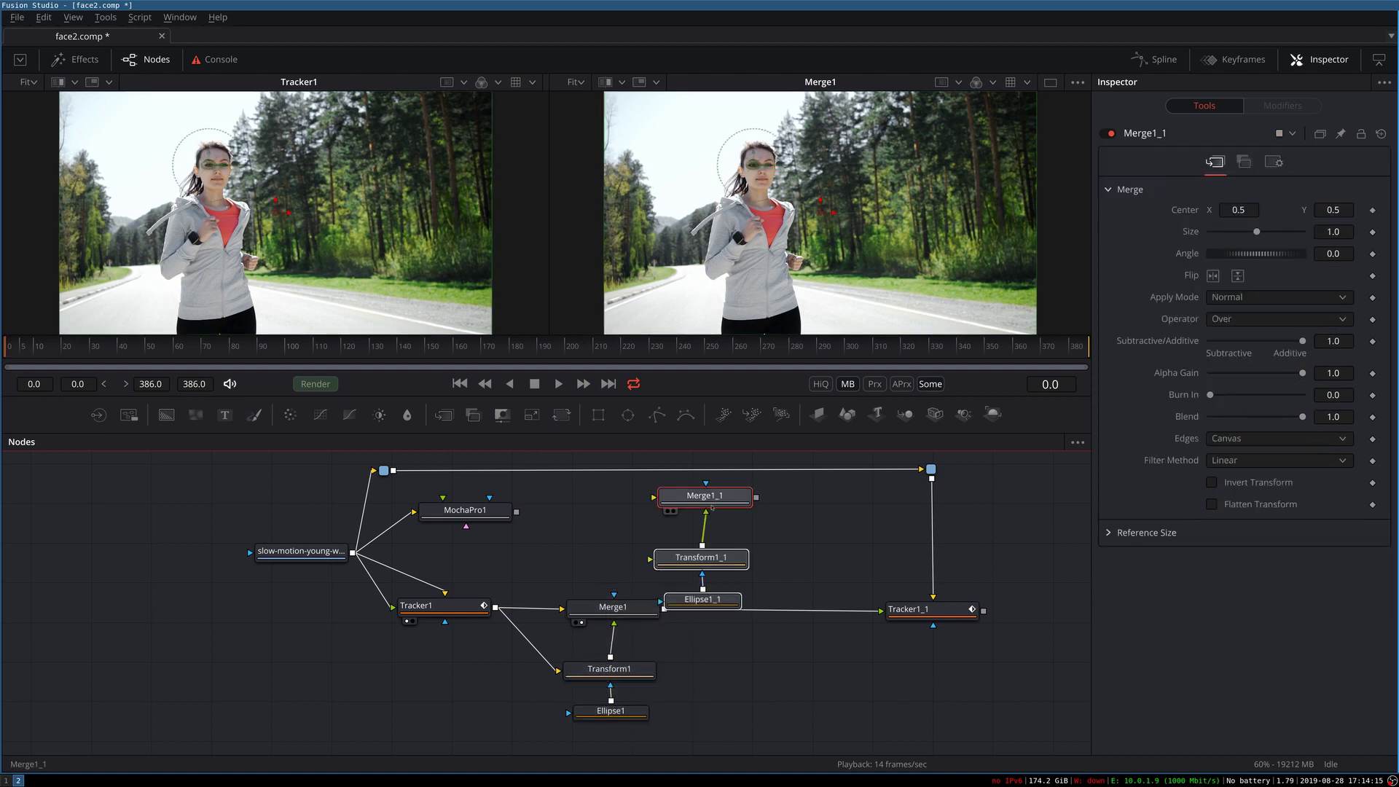
pyautogui.moveTo(730, 507); pyautogui.dragTo(784, 609)
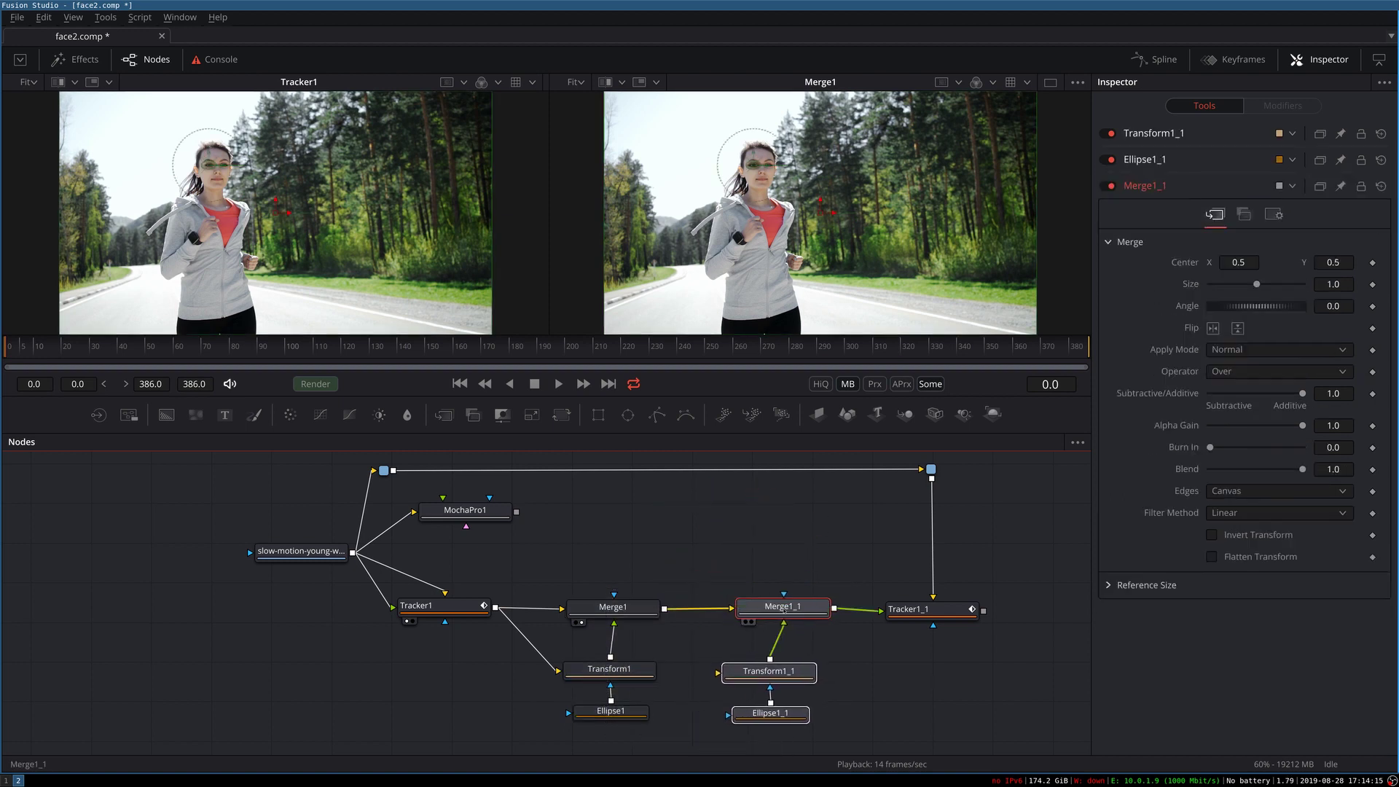
pyautogui.moveTo(495, 607); pyautogui.dragTo(715, 678)
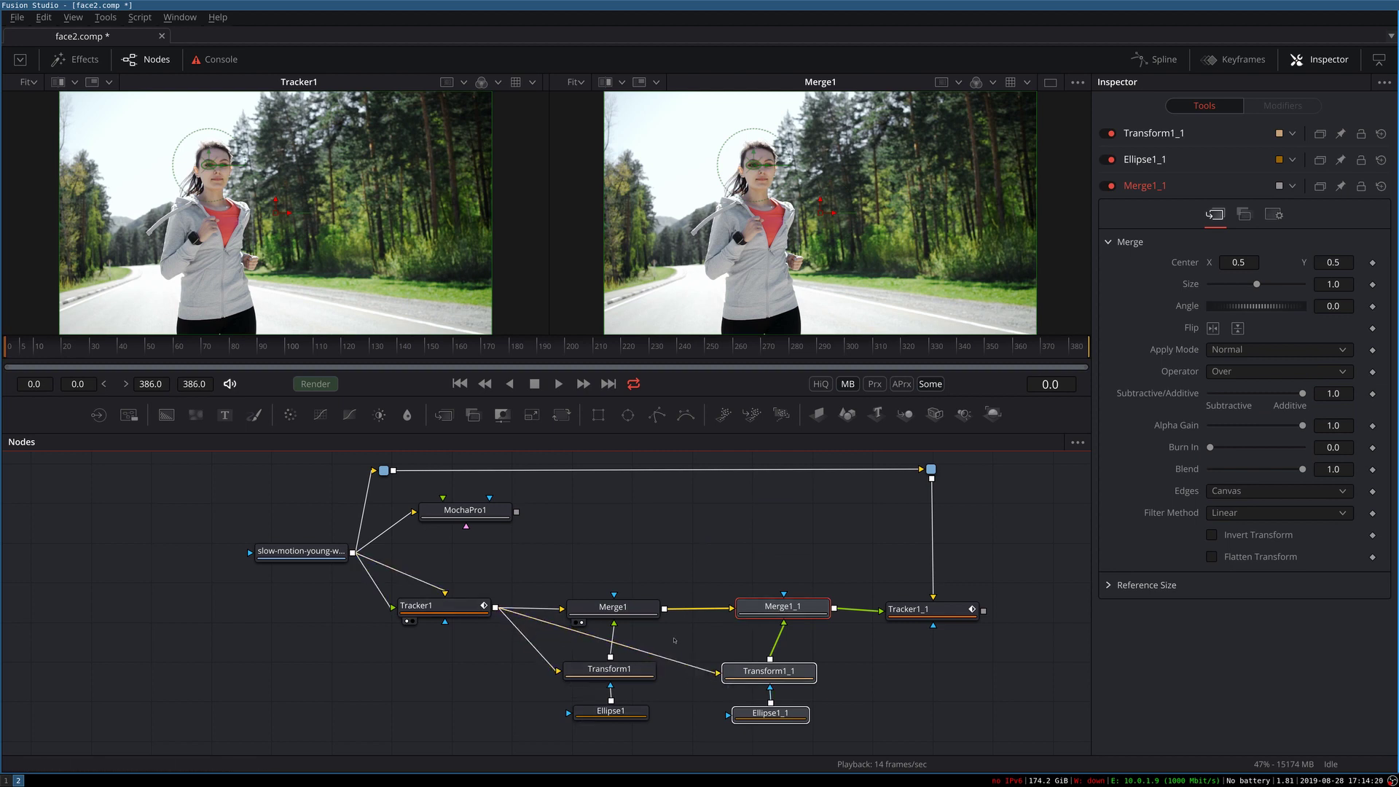
# - Set the X pivot of Transform1_1 to 0.38 to center its scaling on the woman's other eye
pyautogui.click(784, 672)
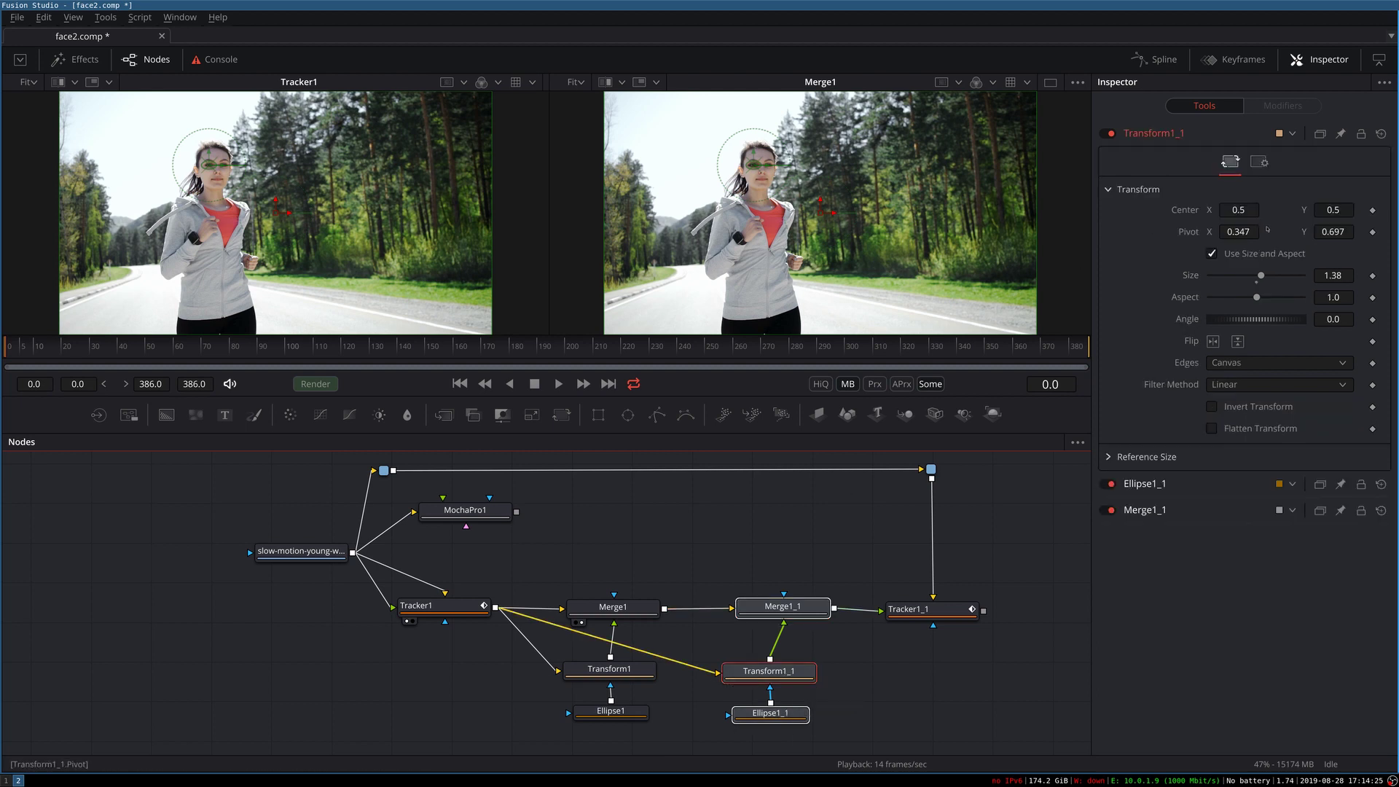
pyautogui.click(575, 82)
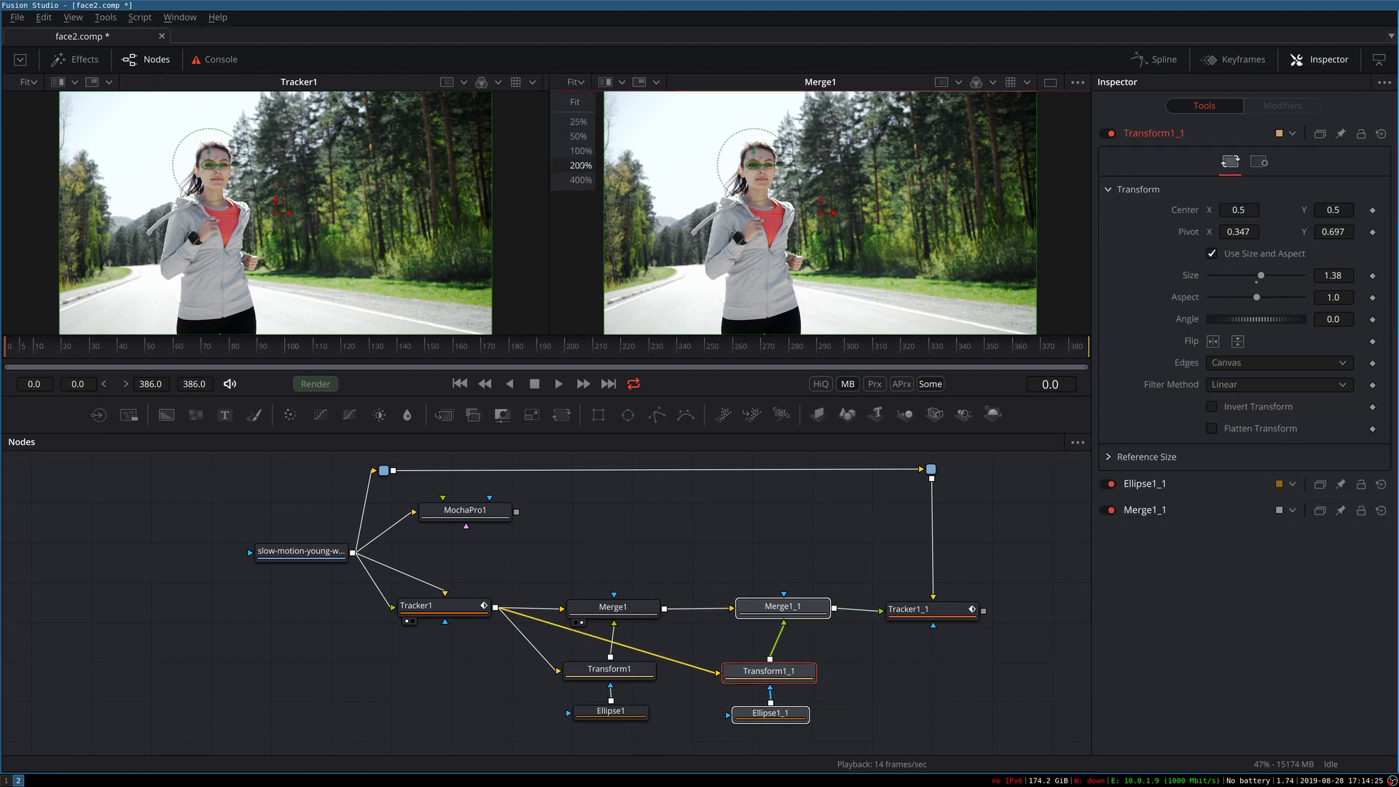
pyautogui.click(582, 165)
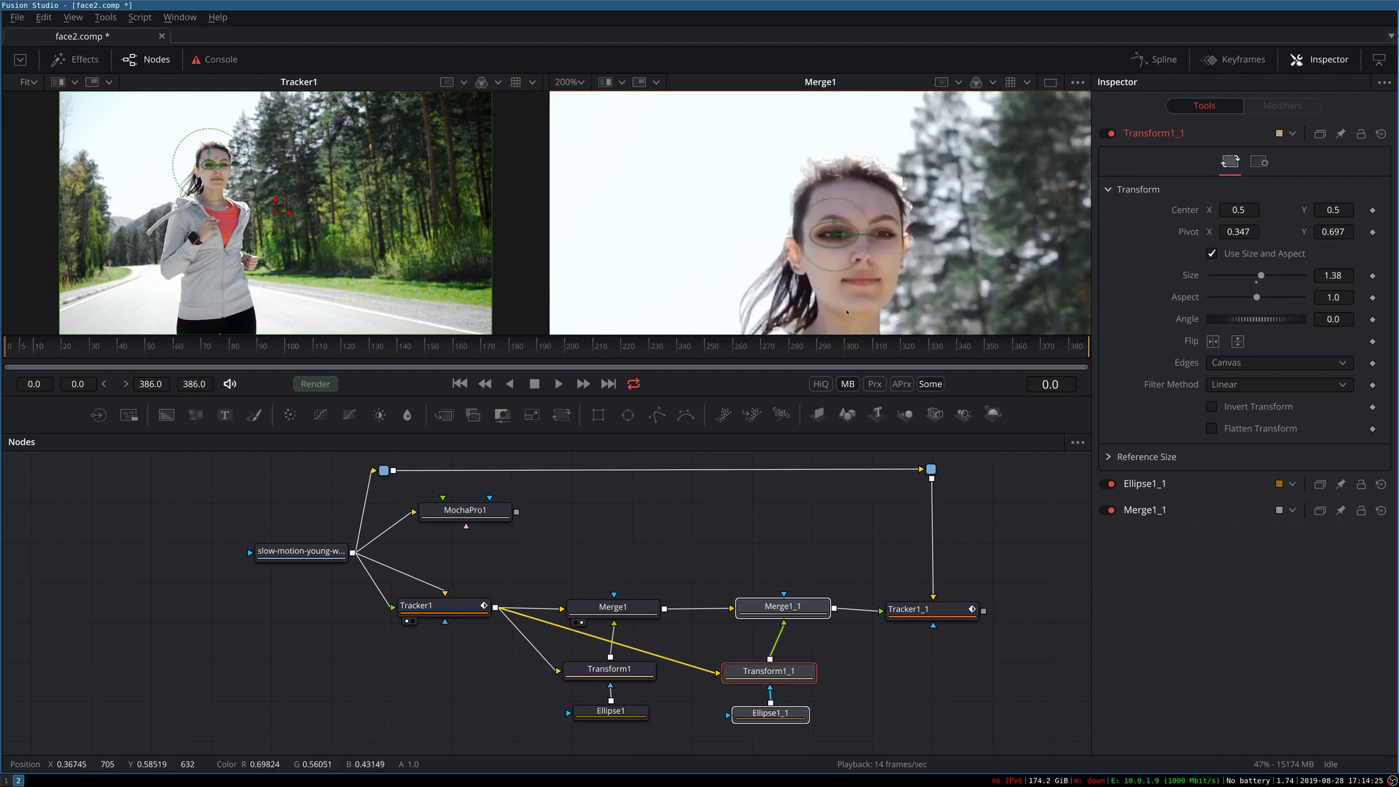
pyautogui.scroll(2, 1230, 232)
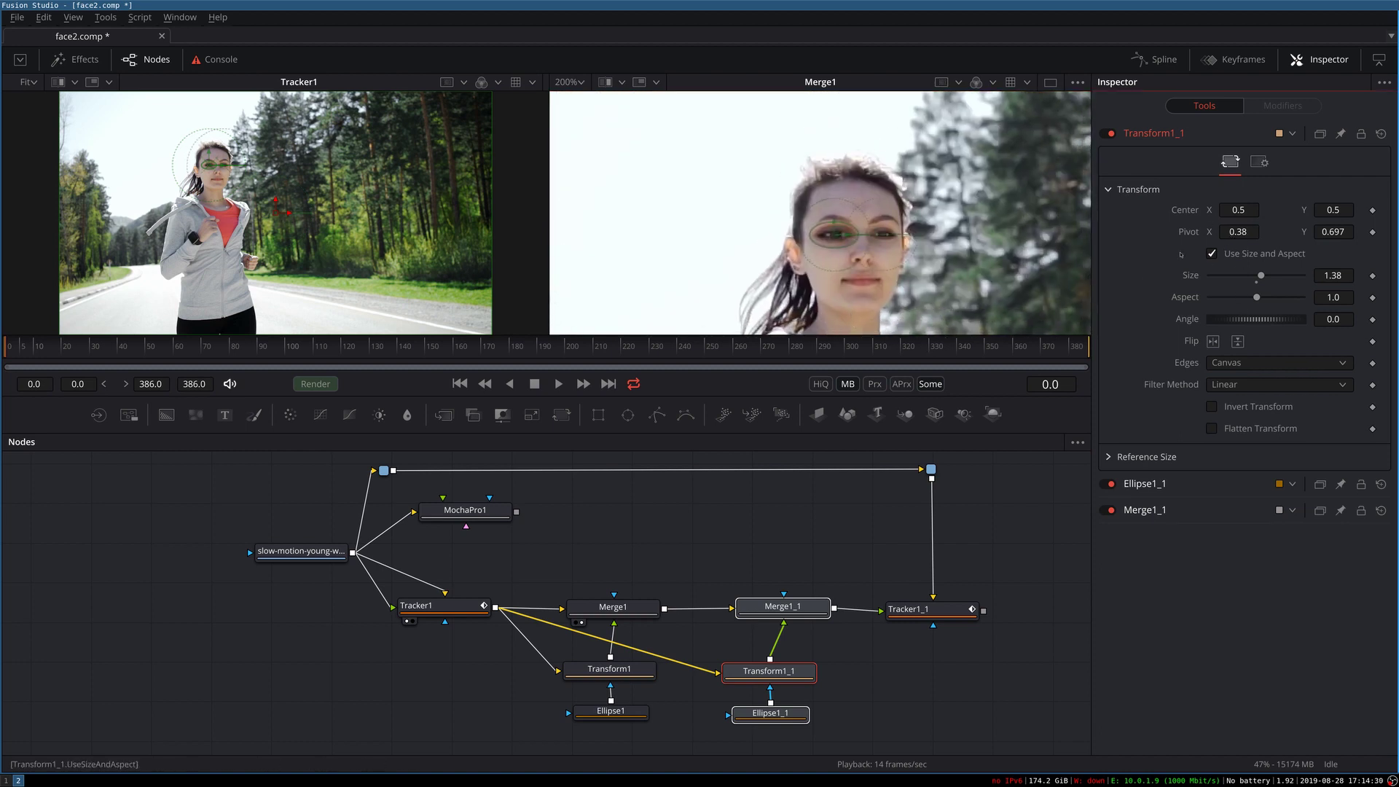
# - Move the Ellipse1_1 mask over the other eye at X 0.380, Y 0.696 and display Merge1_1 in the second viewer
pyautogui.click(772, 713)
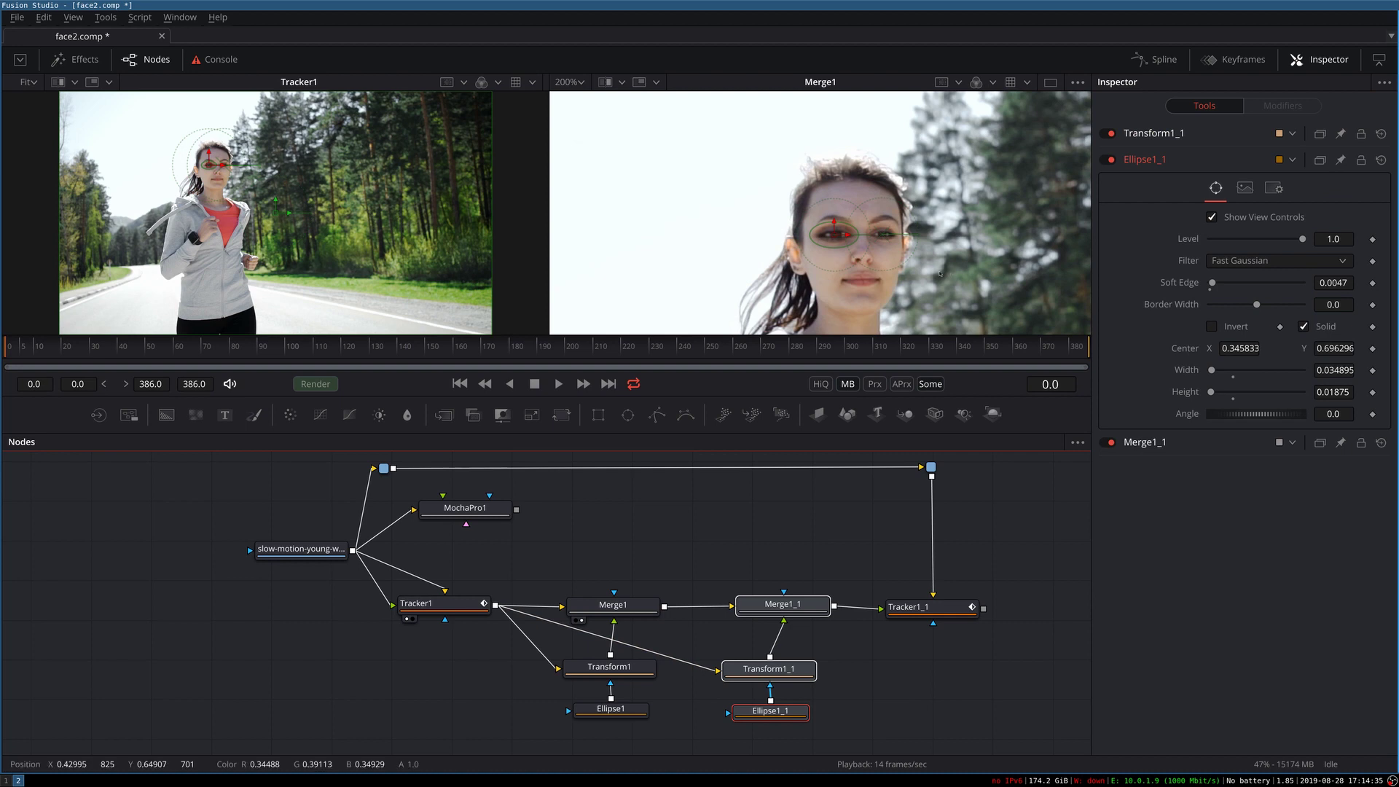
pyautogui.moveTo(846, 235); pyautogui.dragTo(895, 234)
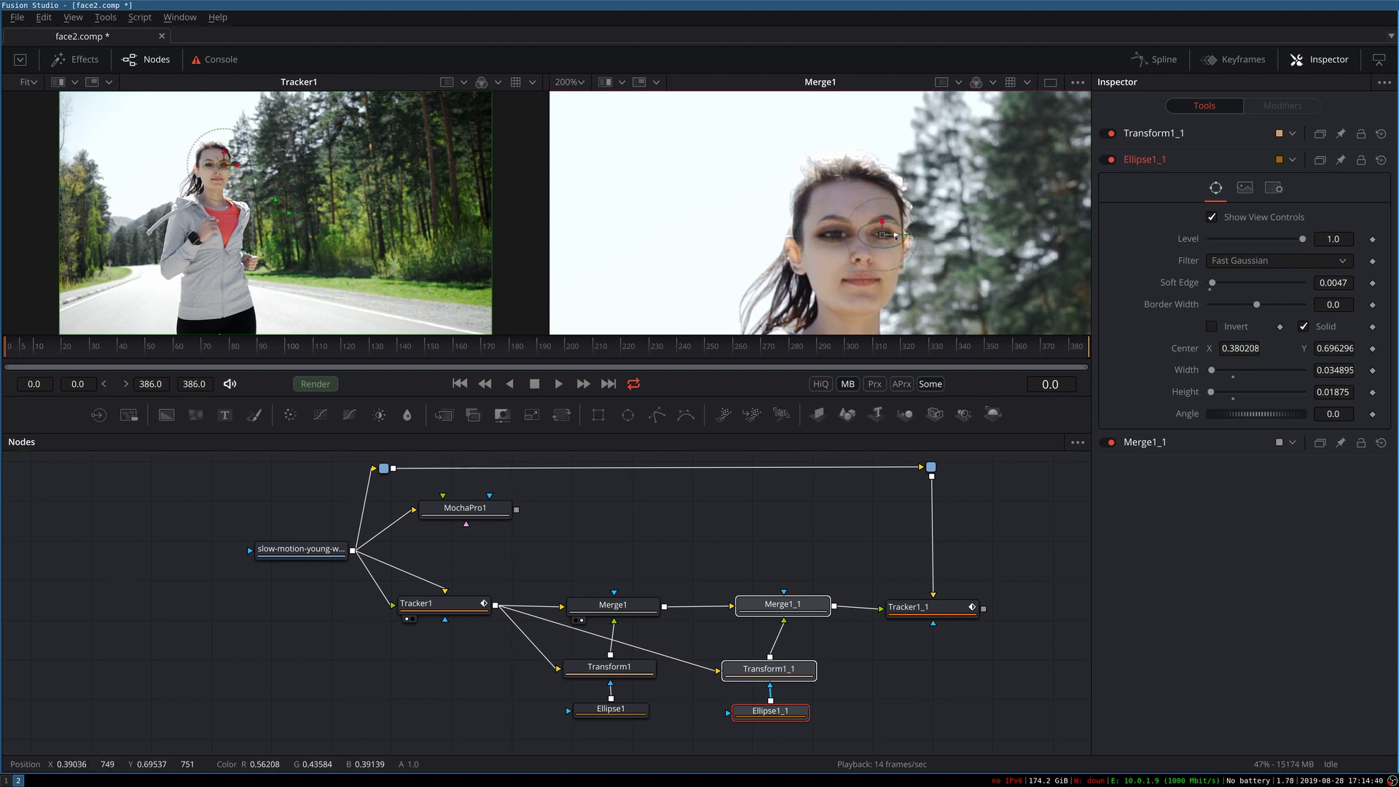
pyautogui.click(781, 599)
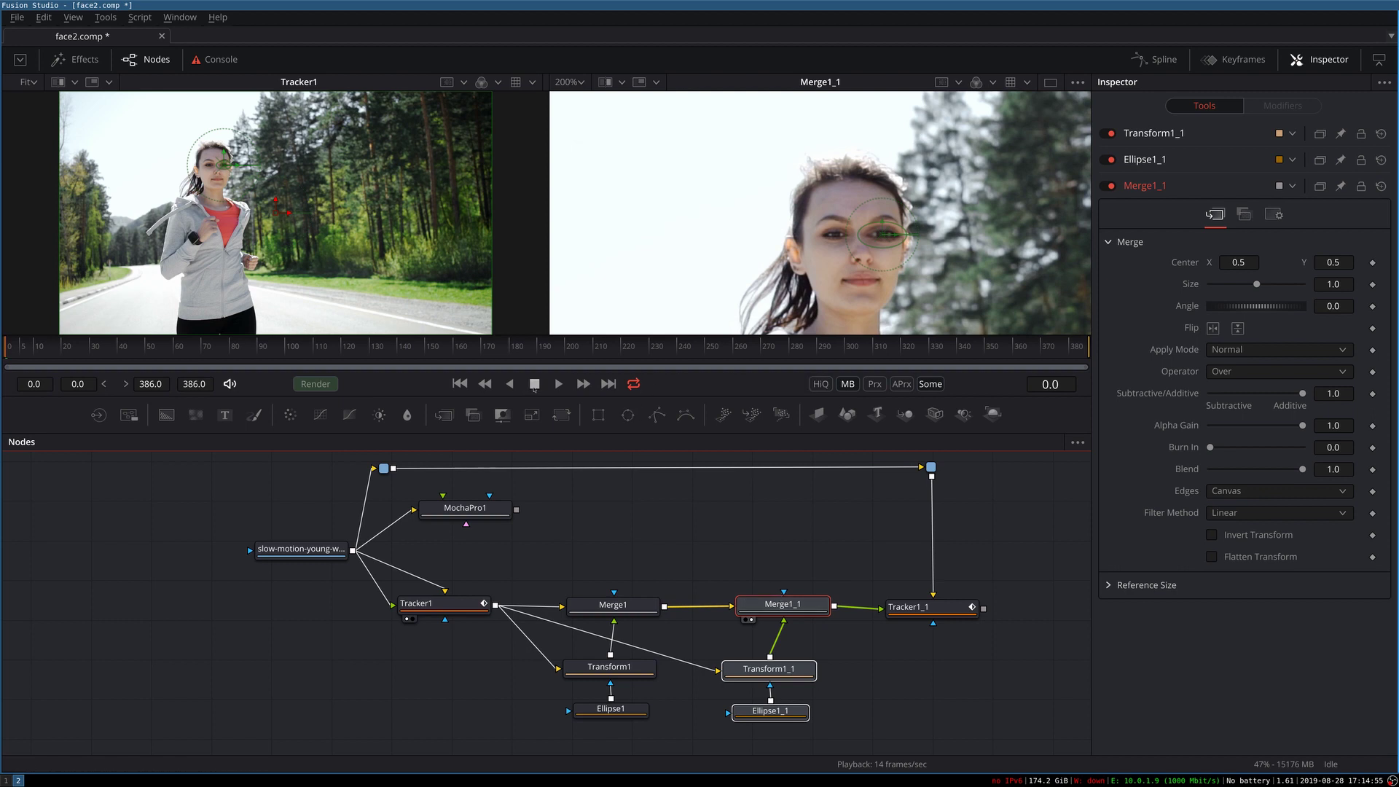
pyautogui.click(709, 507)
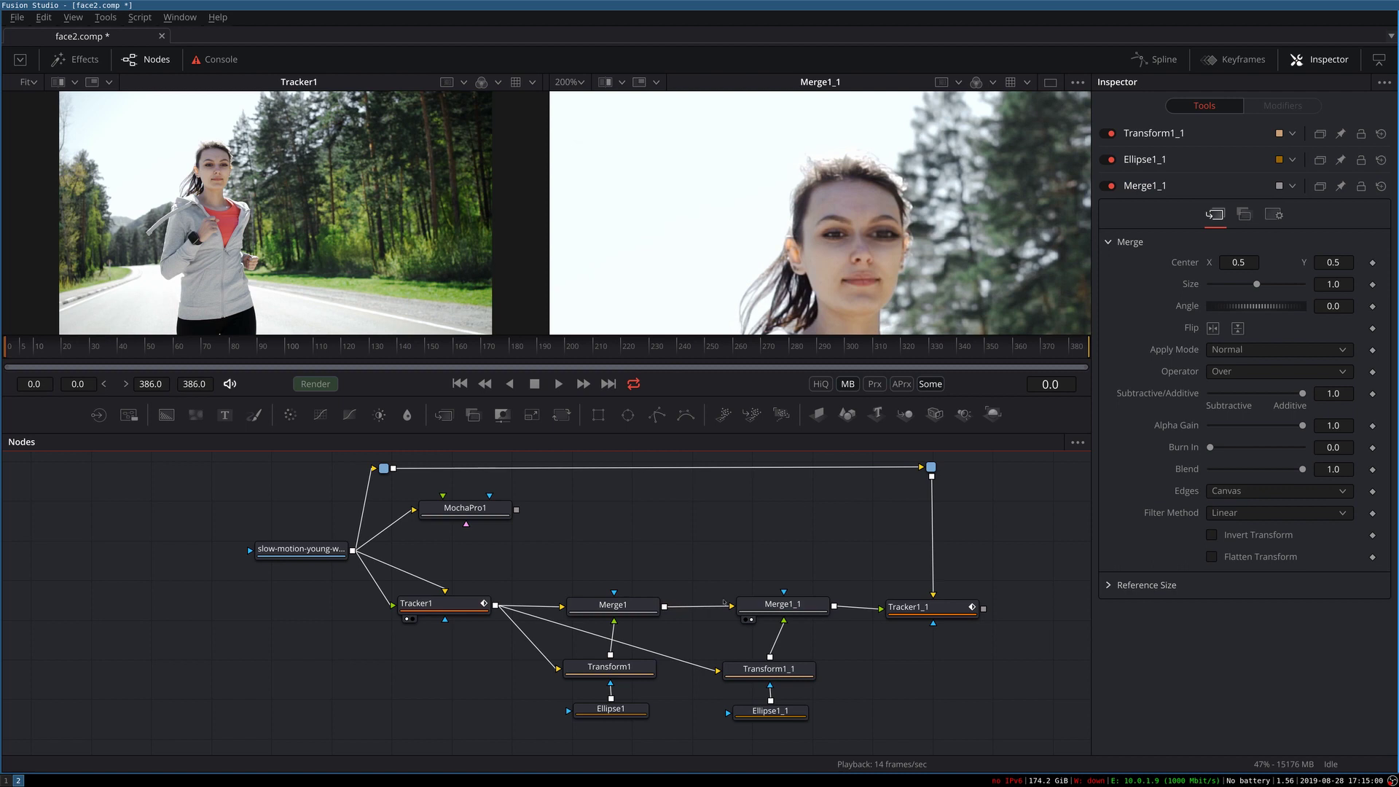
# - Compare the Merge1 and Merge1_1 results by displaying them one after the other in the second viewer
pyautogui.click(612, 605)
pyautogui.press('2')
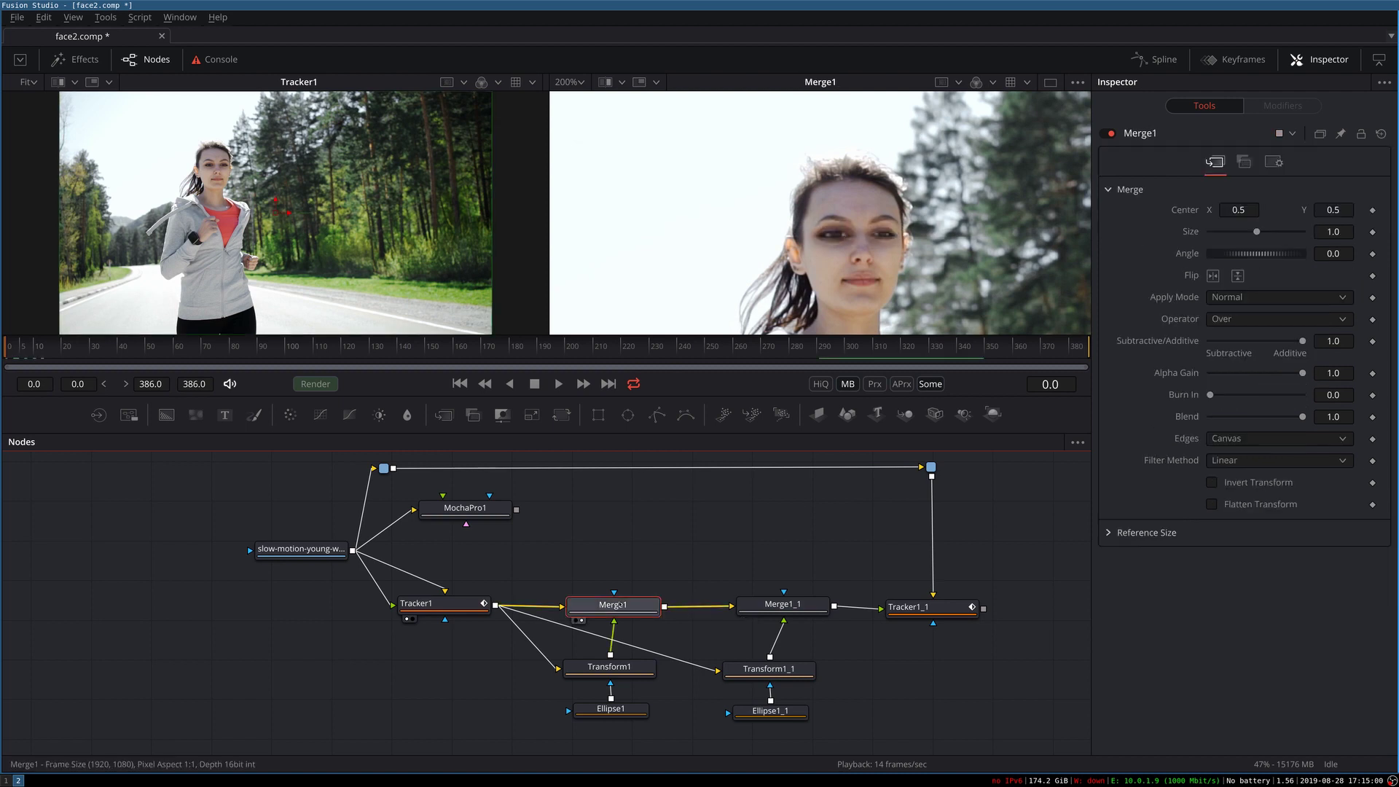
pyautogui.click(782, 604)
pyautogui.press('2')
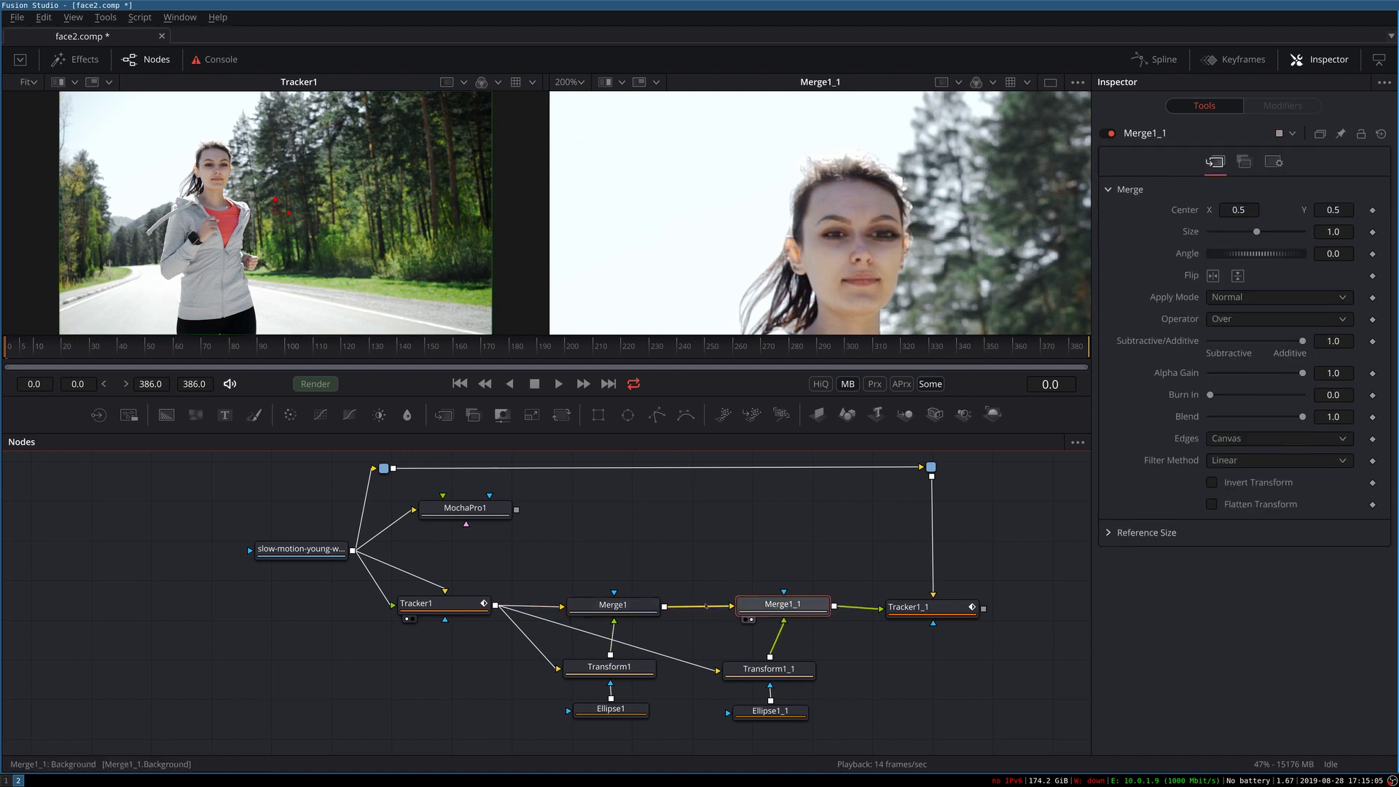
# - Check the second eye's enlargement by viewing Merge1 once more and returning to Merge1_1 in the second viewer
pyautogui.click(628, 605)
pyautogui.press('2')
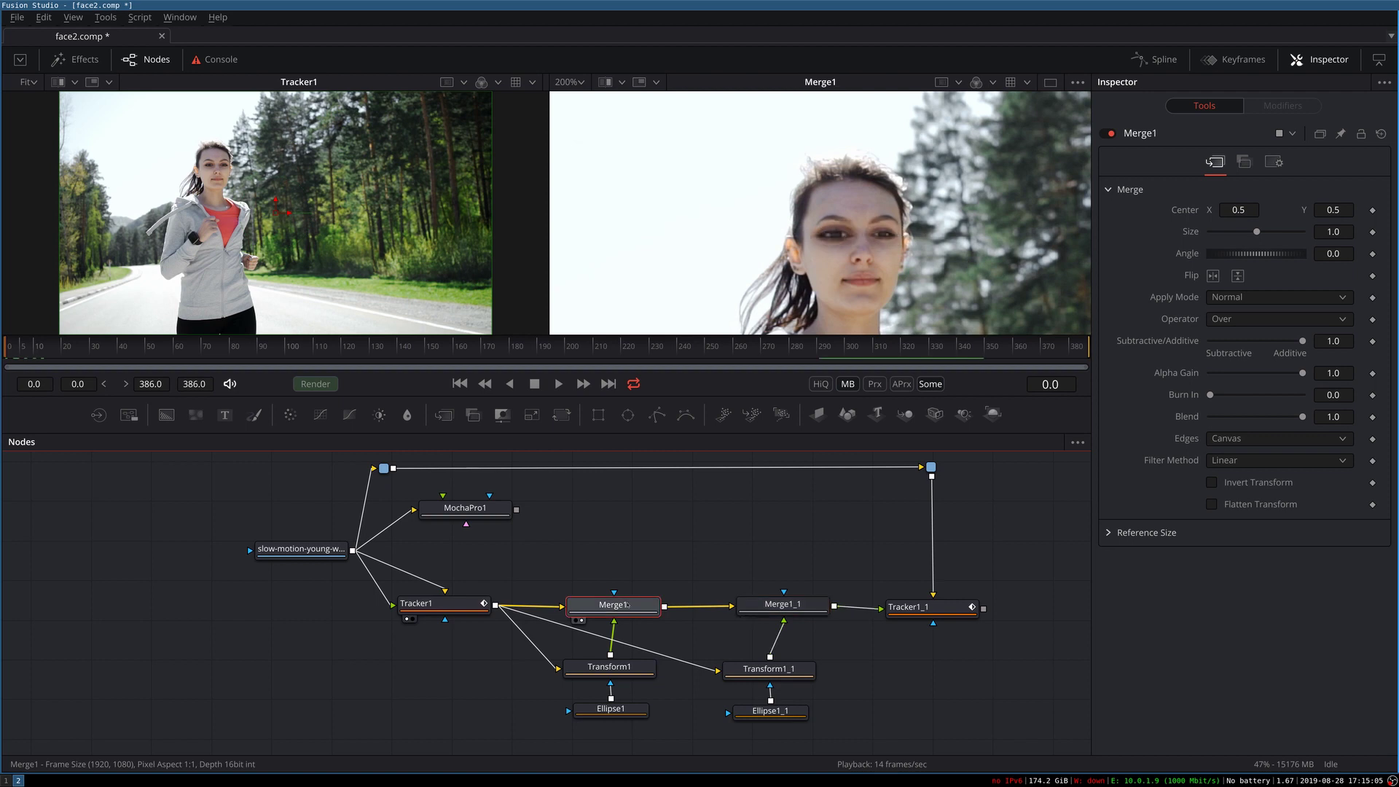
pyautogui.click(772, 609)
pyautogui.press('2')
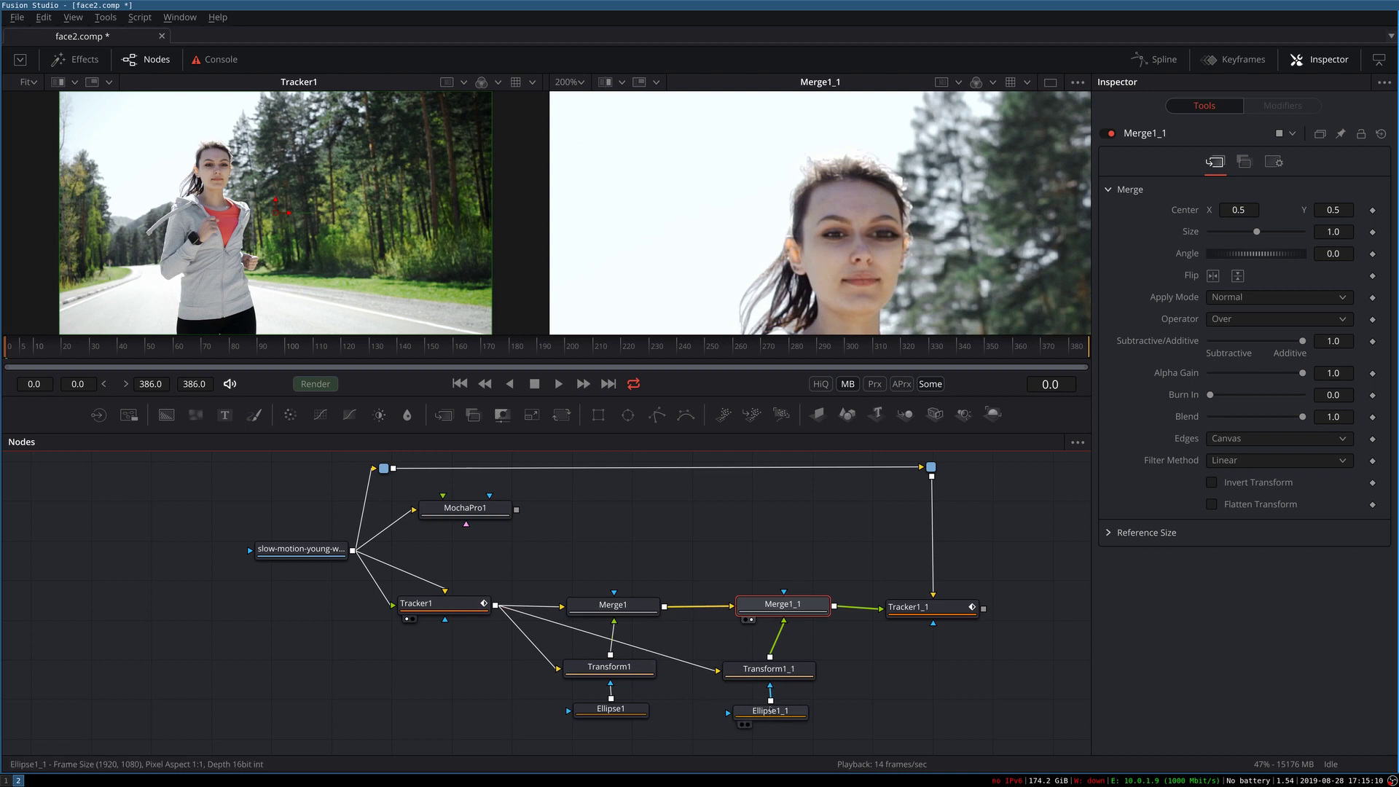
# - Reconnect Ellipse1_1 and Ellipse1 from their transforms to the mask inputs of Merge1_1 and Merge1, placing each ellipse above its merge
pyautogui.moveTo(770, 700); pyautogui.dragTo(783, 608)
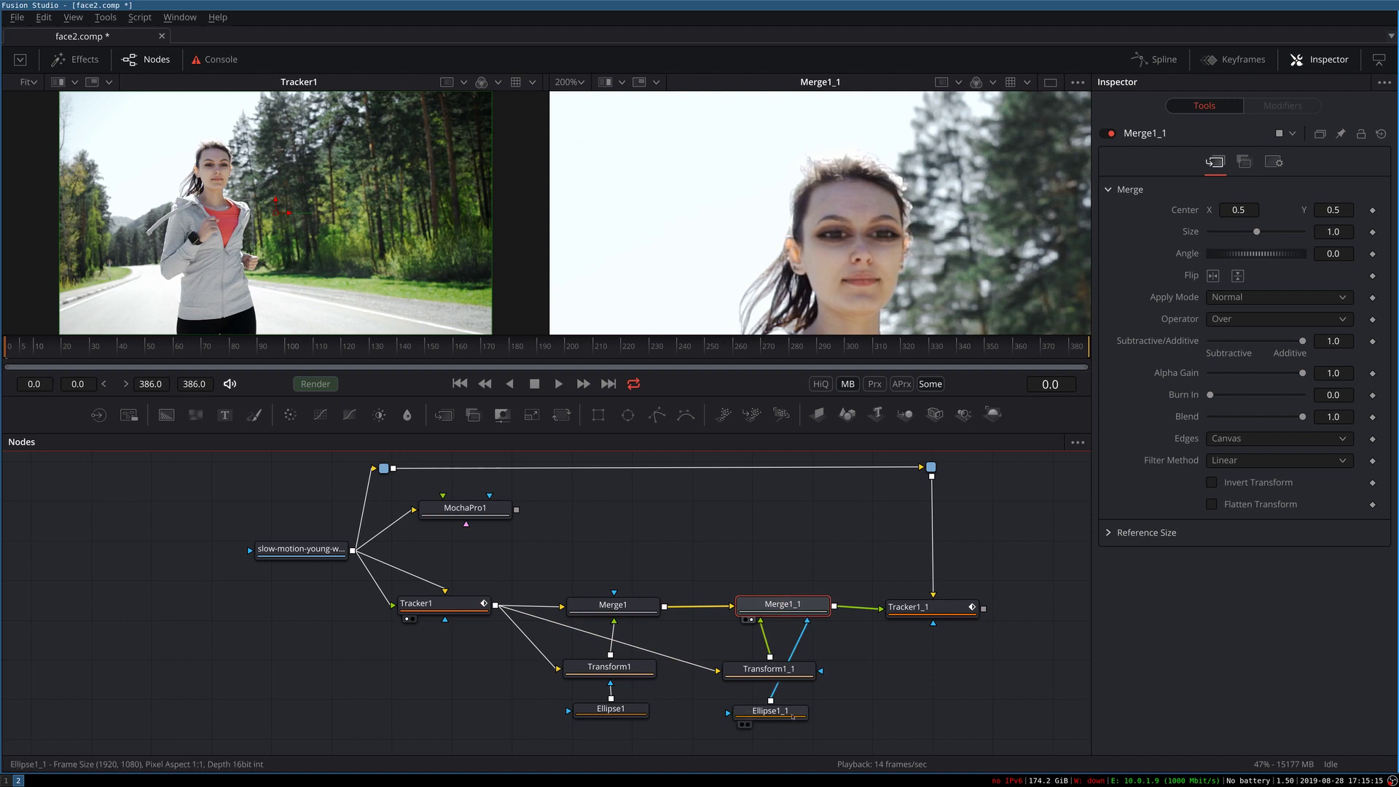
pyautogui.moveTo(792, 717); pyautogui.dragTo(806, 553)
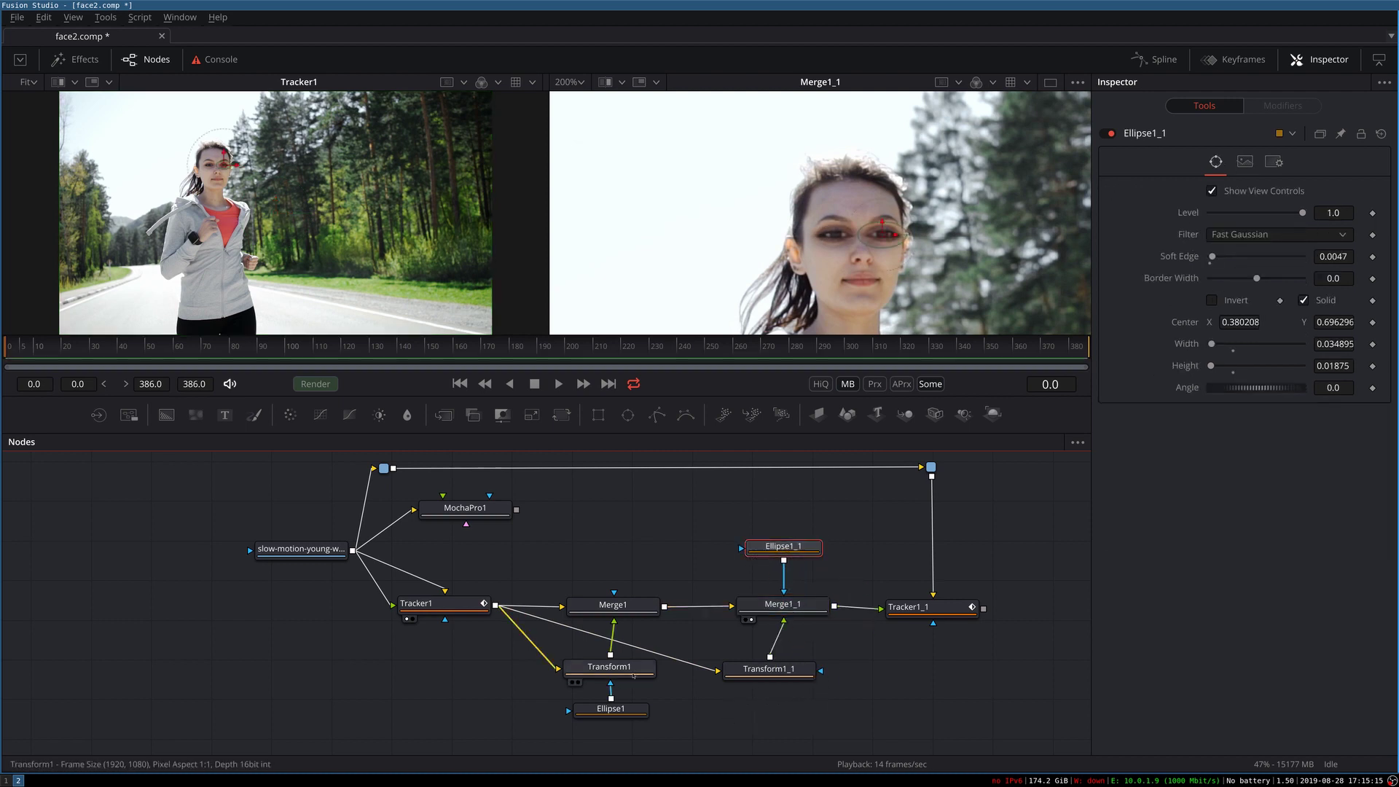
pyautogui.moveTo(610, 691); pyautogui.dragTo(614, 592)
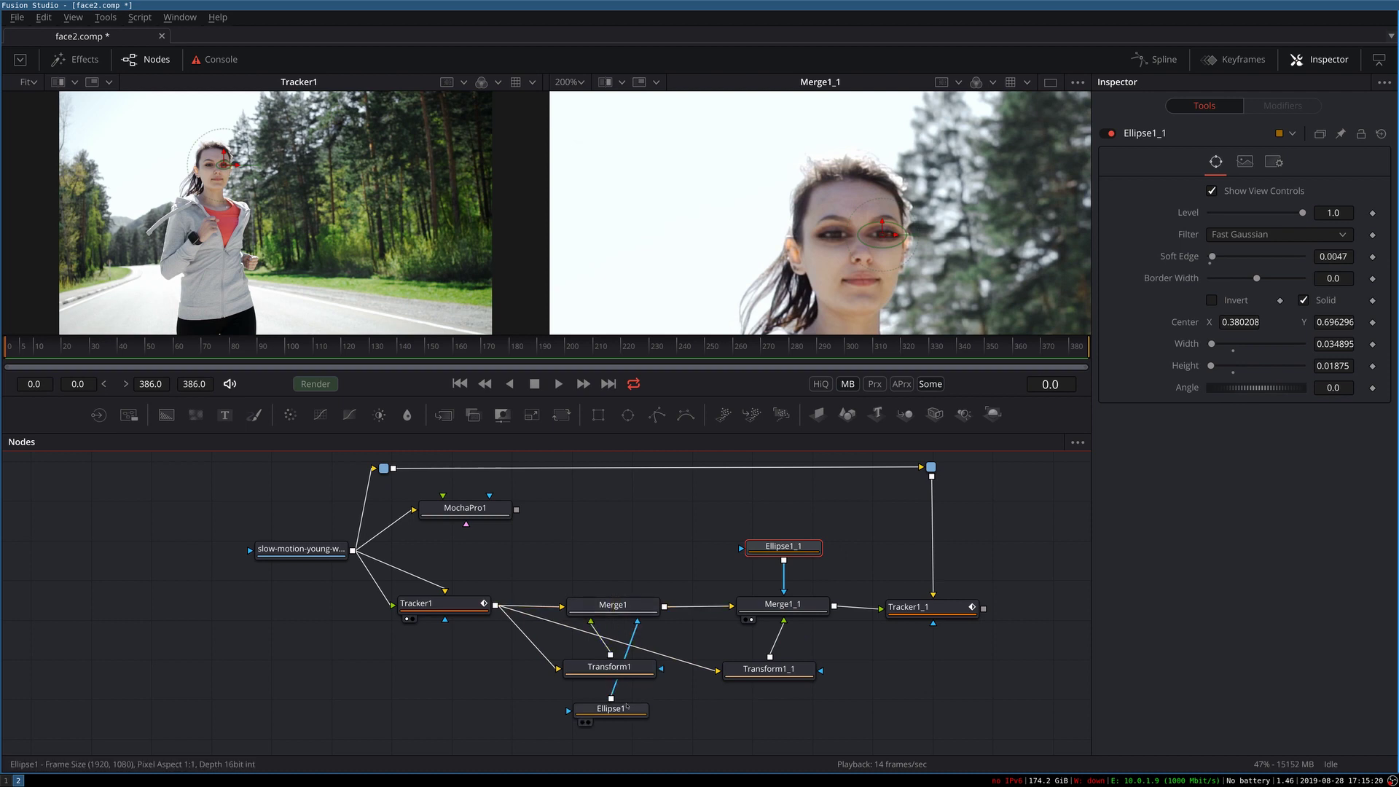
pyautogui.moveTo(625, 706); pyautogui.dragTo(623, 557)
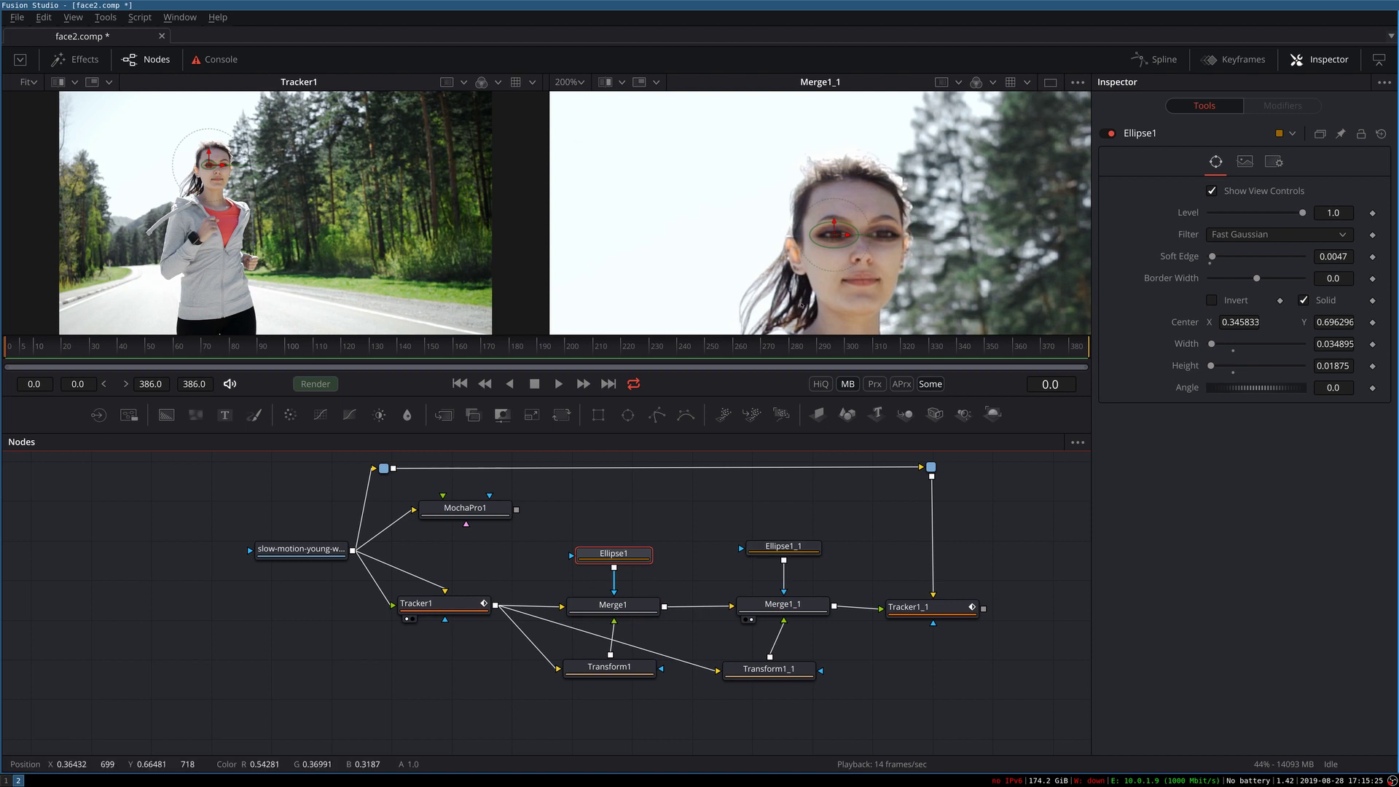
pyautogui.click(966, 519)
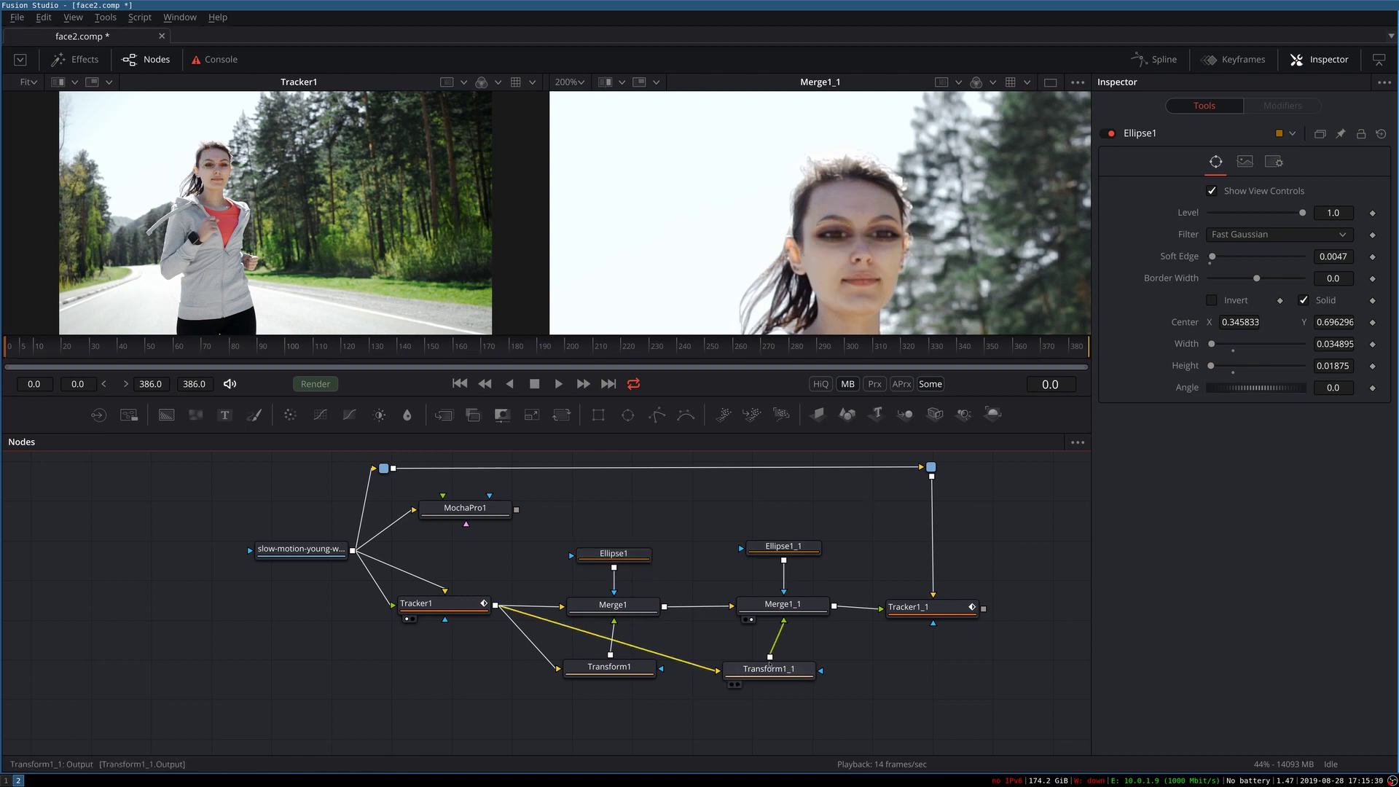
# - Move Tracker1_1 farther from Merge1_1 to open up space in the node graph and straighten Transform1_1 below its merge
pyautogui.moveTo(770, 670); pyautogui.dragTo(775, 676)
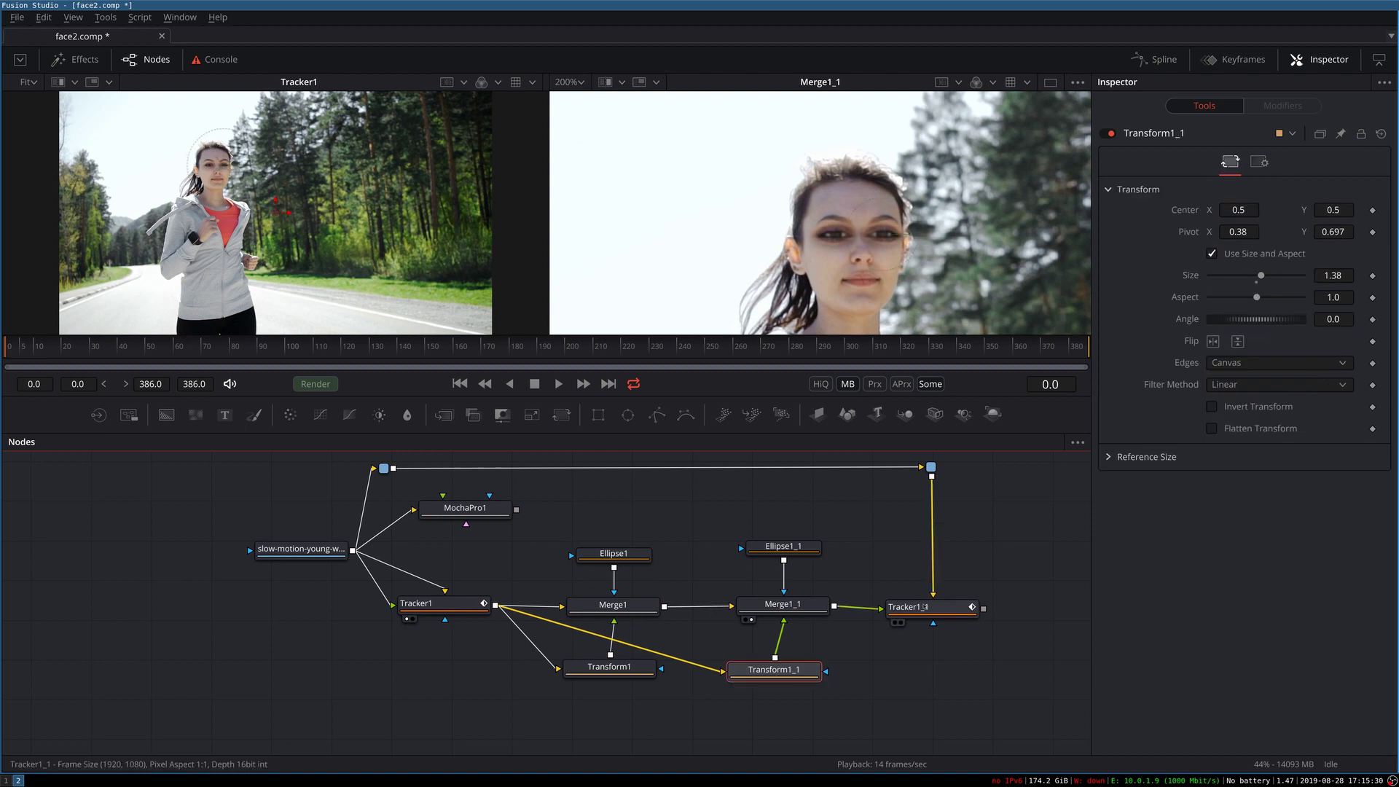
pyautogui.moveTo(926, 607); pyautogui.dragTo(1009, 604)
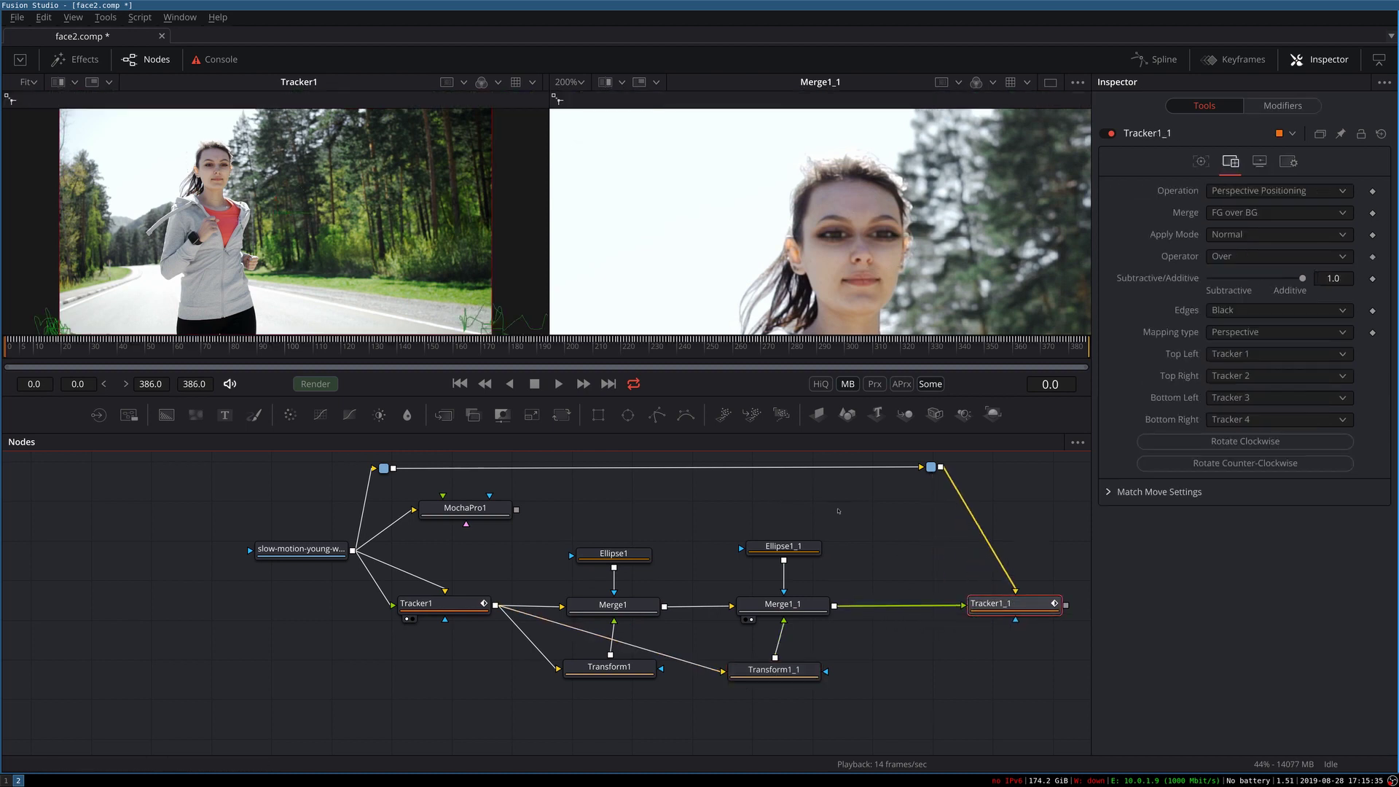
pyautogui.moveTo(837, 509); pyautogui.dragTo(708, 516)
# - Fit the second viewer, play the clip through Merge1_1 and Tracker1_1 to review the enlarged eyes, and return to frame 0
pyautogui.click(581, 83)
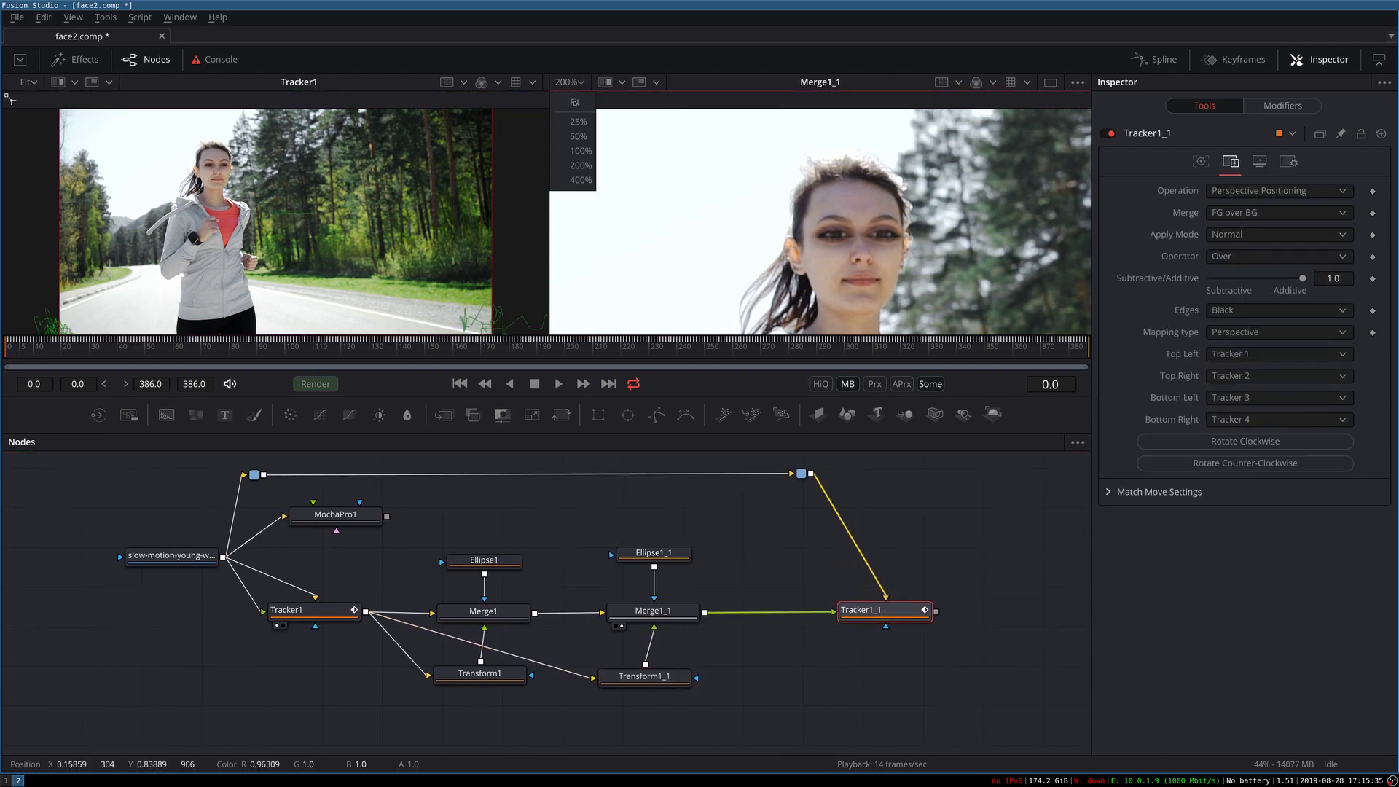
pyautogui.click(566, 104)
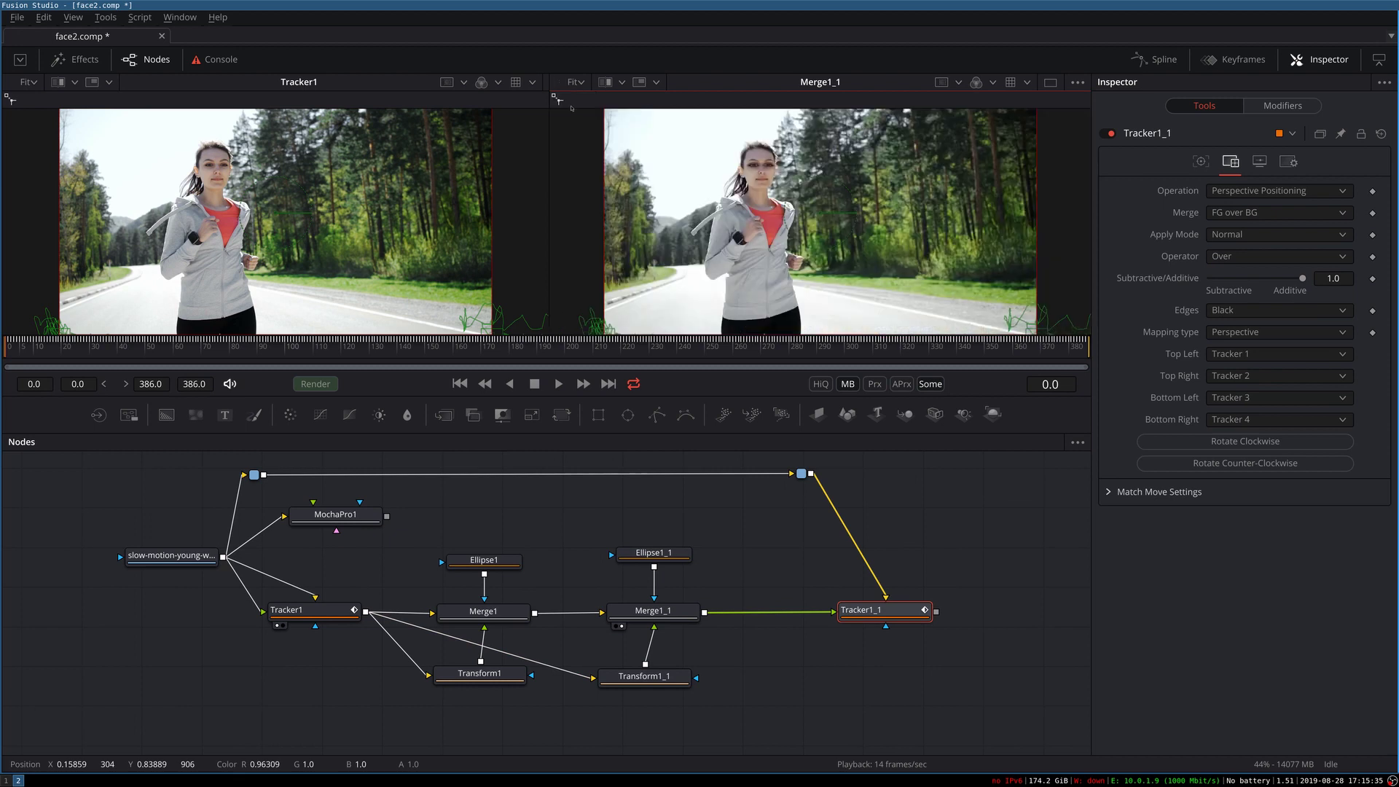
pyautogui.click(559, 384)
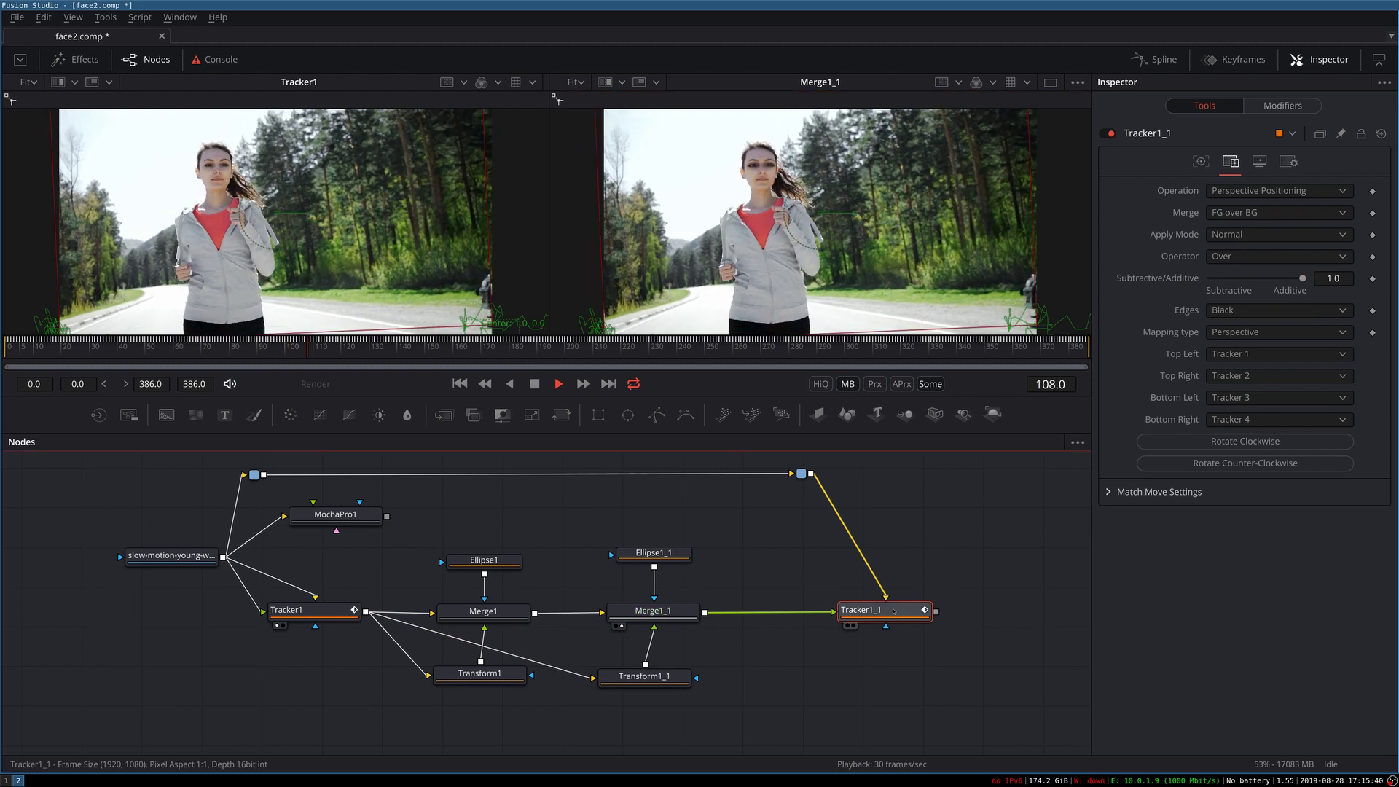
pyautogui.press('2')
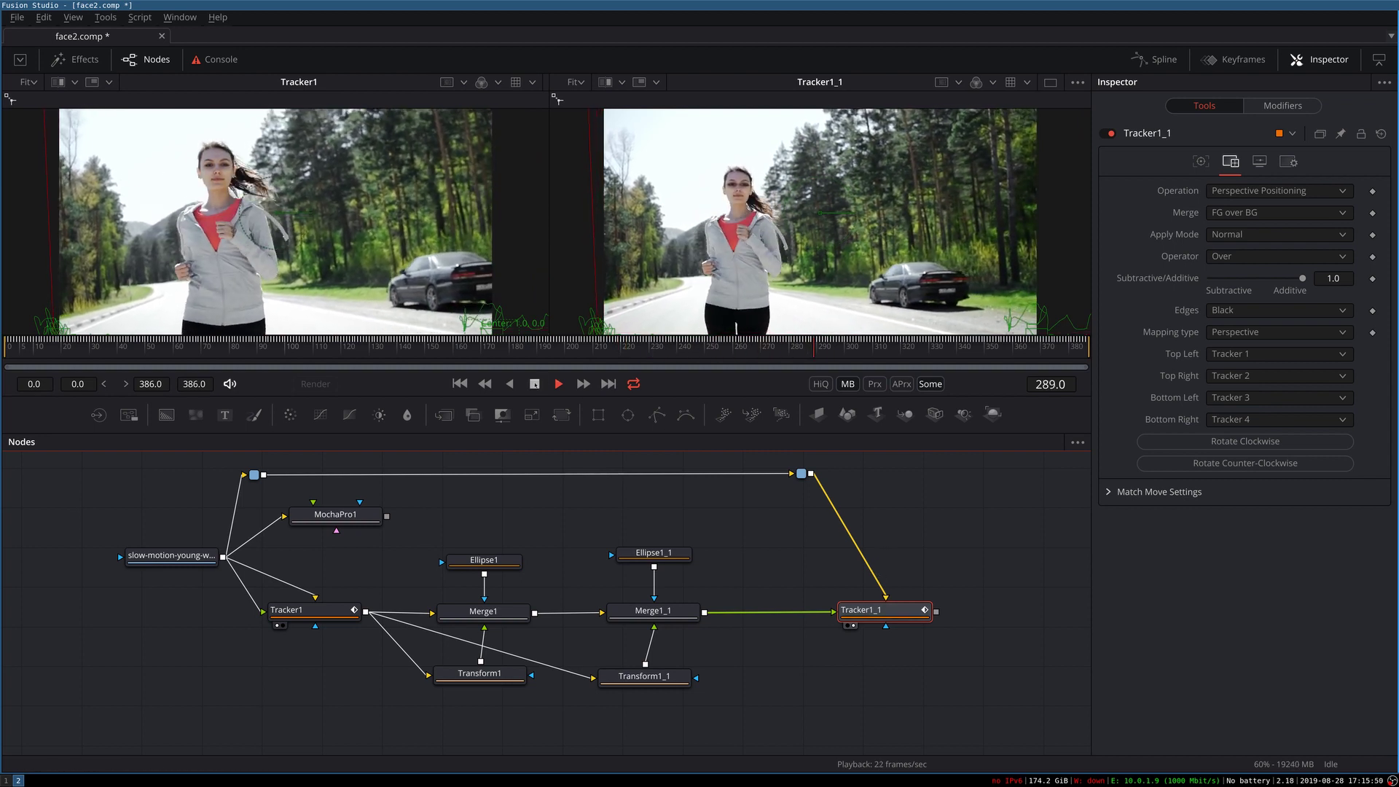
pyautogui.press('space')
pyautogui.hotkey('ctrl', 'Left')
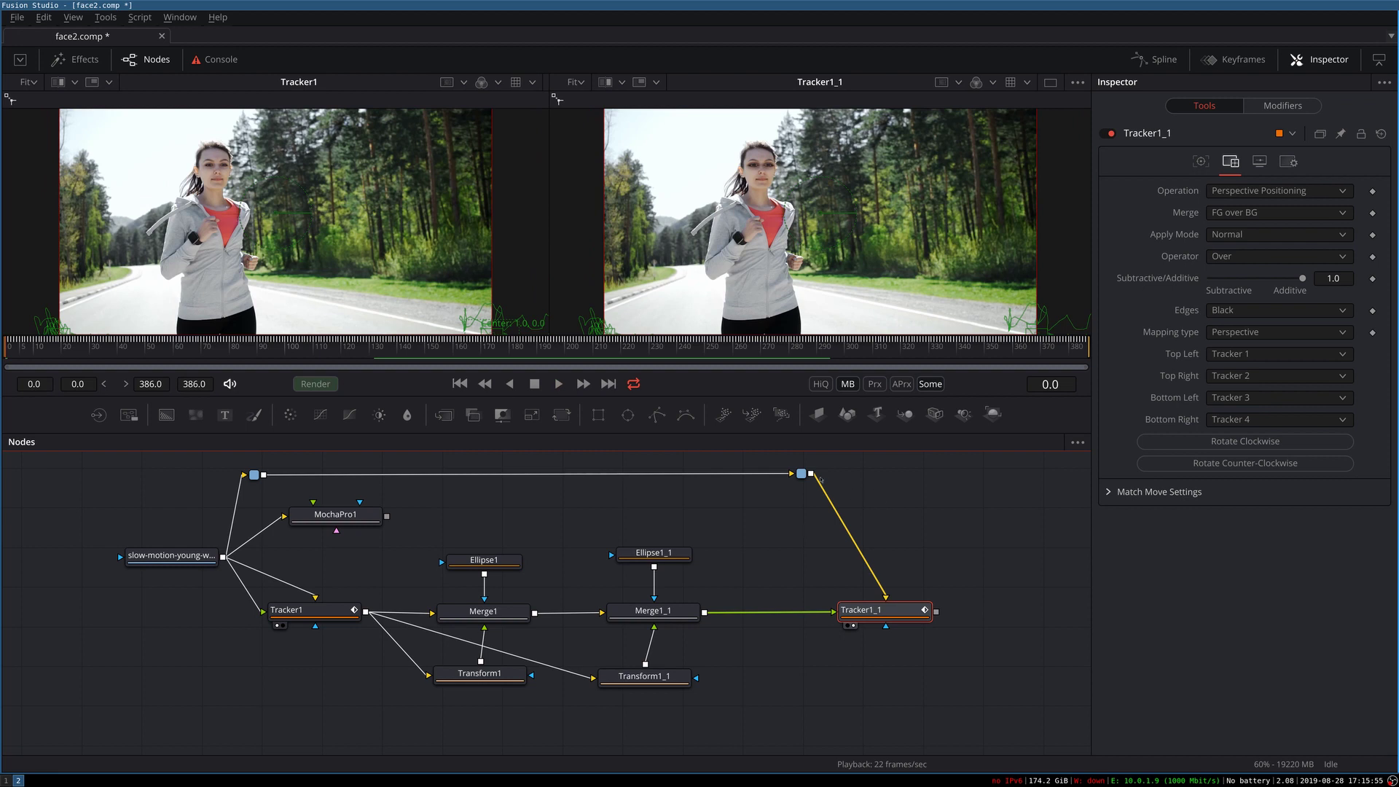
# - Shift the second pipe router and Tracker1_1 farther along the graph so the router sits directly above Tracker1_1
pyautogui.moveTo(802, 474); pyautogui.dragTo(1012, 477)
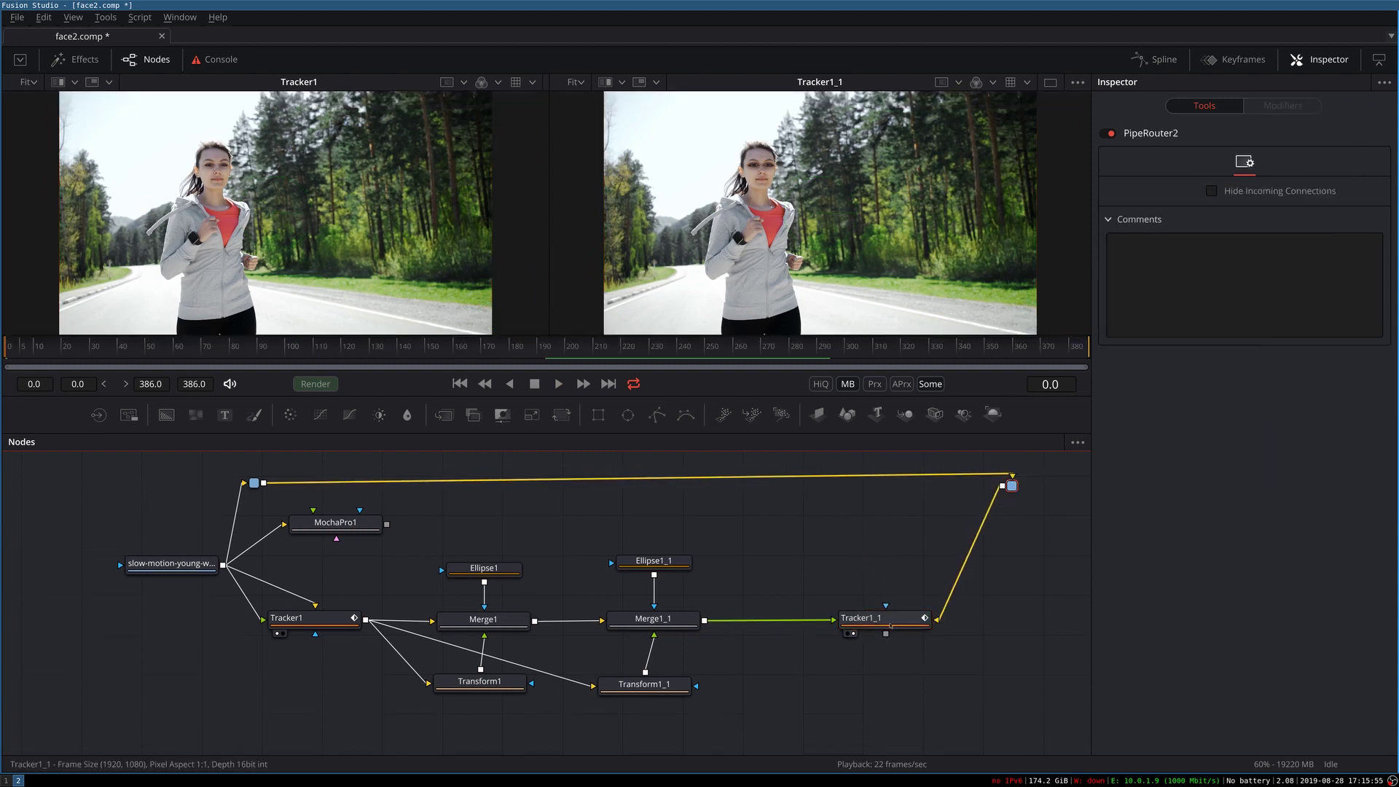
pyautogui.moveTo(889, 625); pyautogui.dragTo(1021, 621)
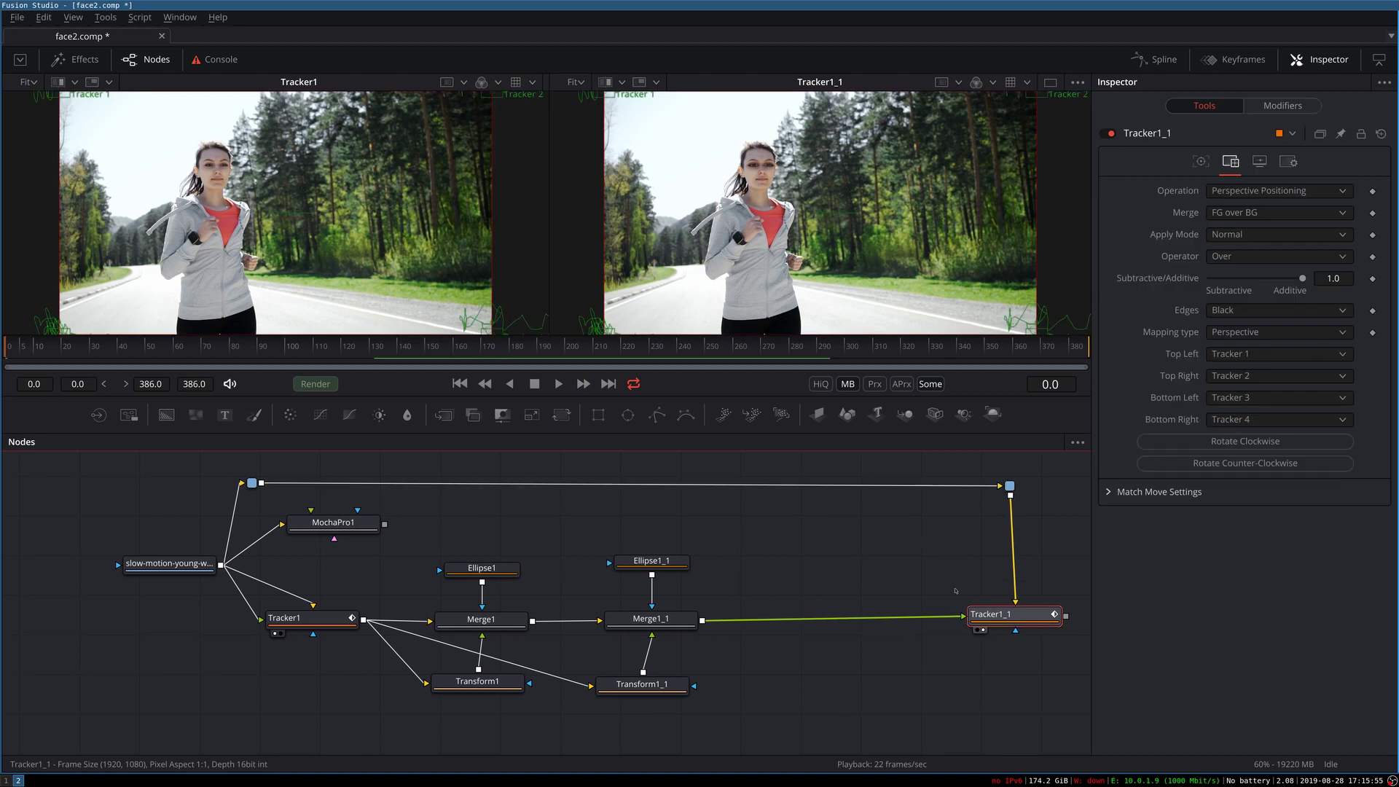
pyautogui.click(956, 590)
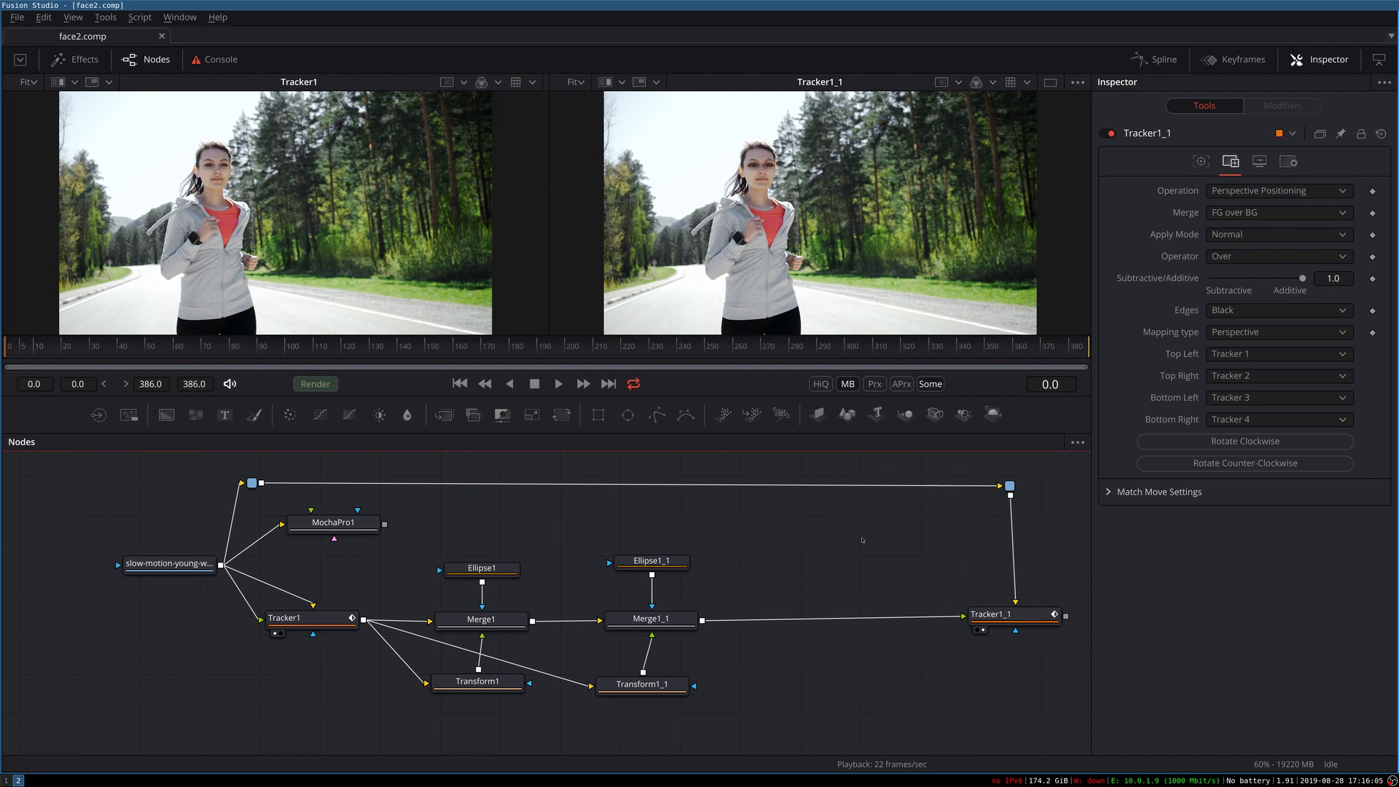
pyautogui.hotkey('ctrl', 'space')
pyautogui.write('ld')
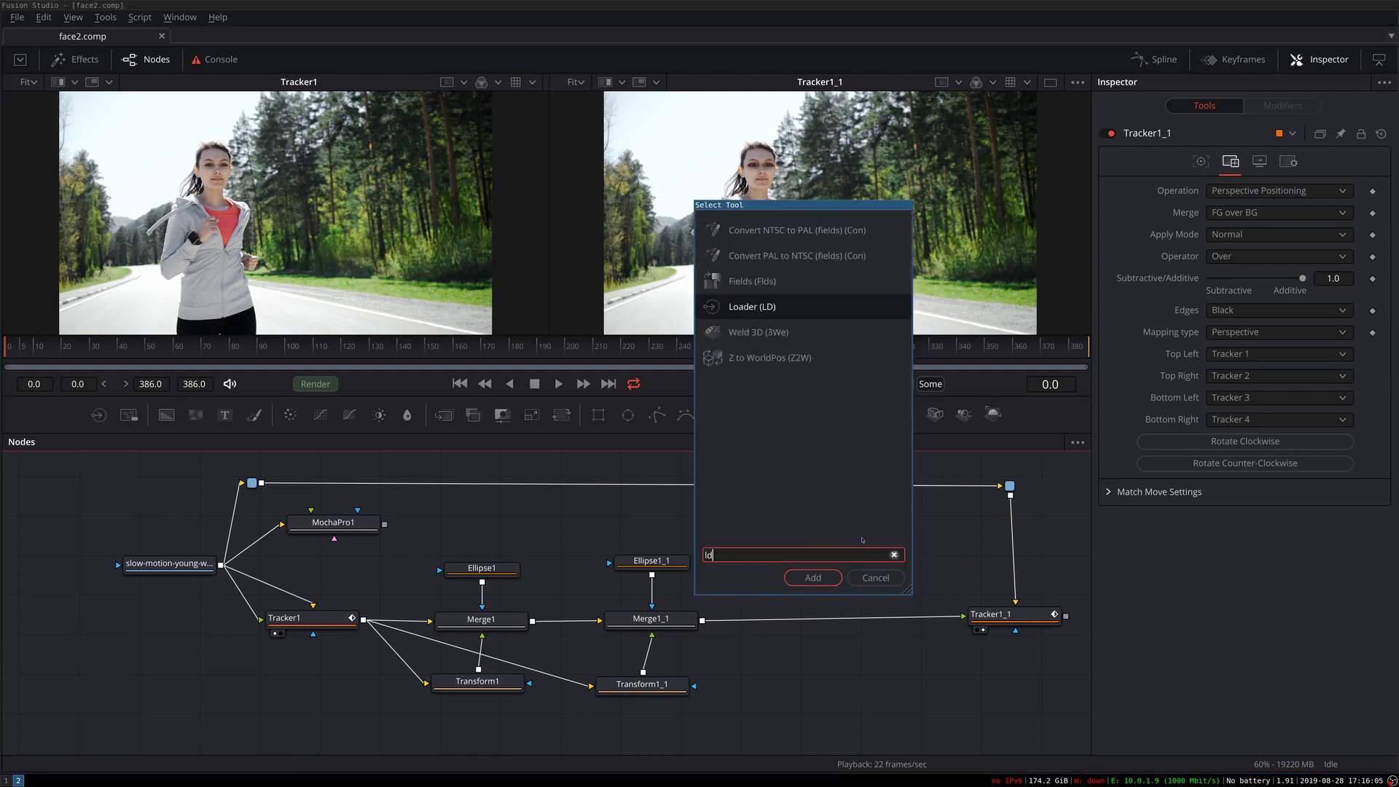
pyautogui.press('Return')
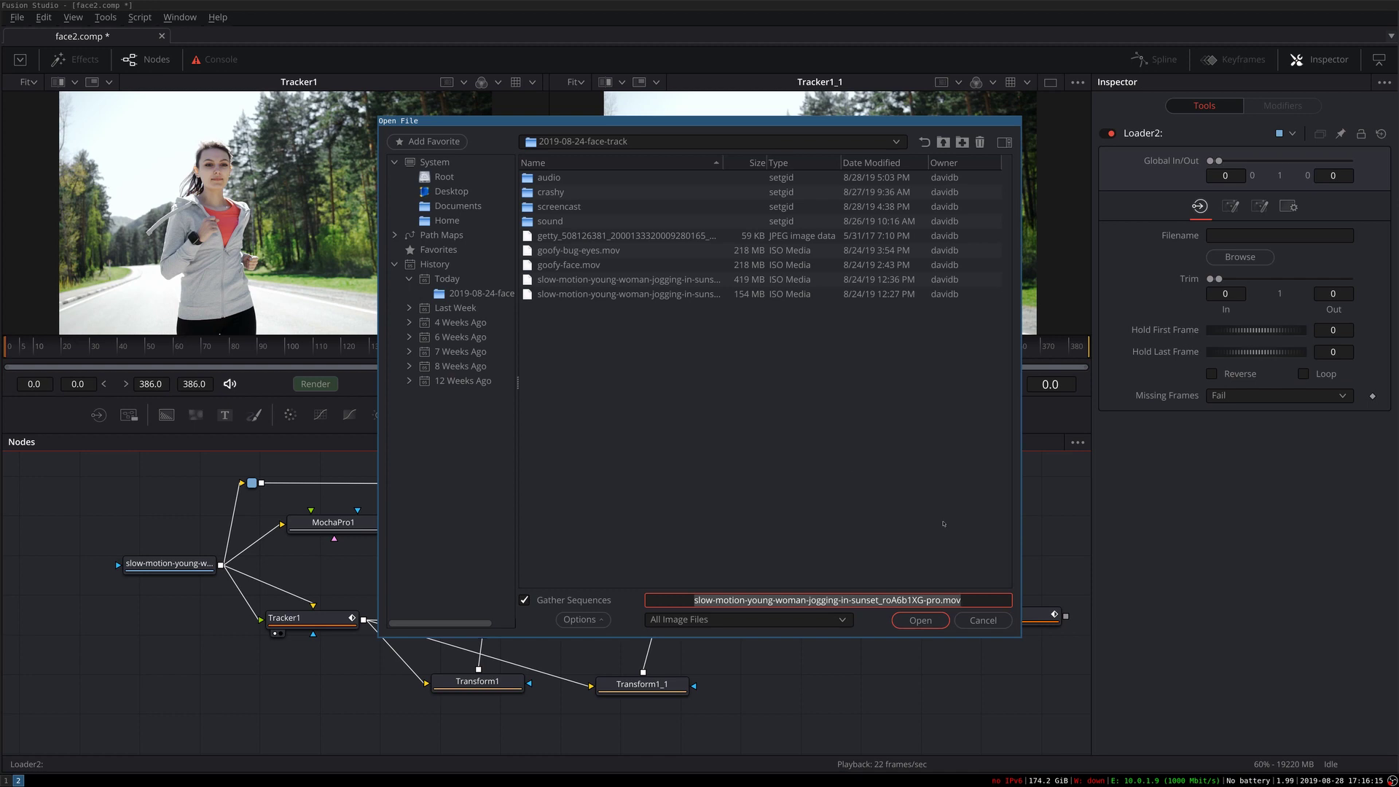
pyautogui.click(920, 621)
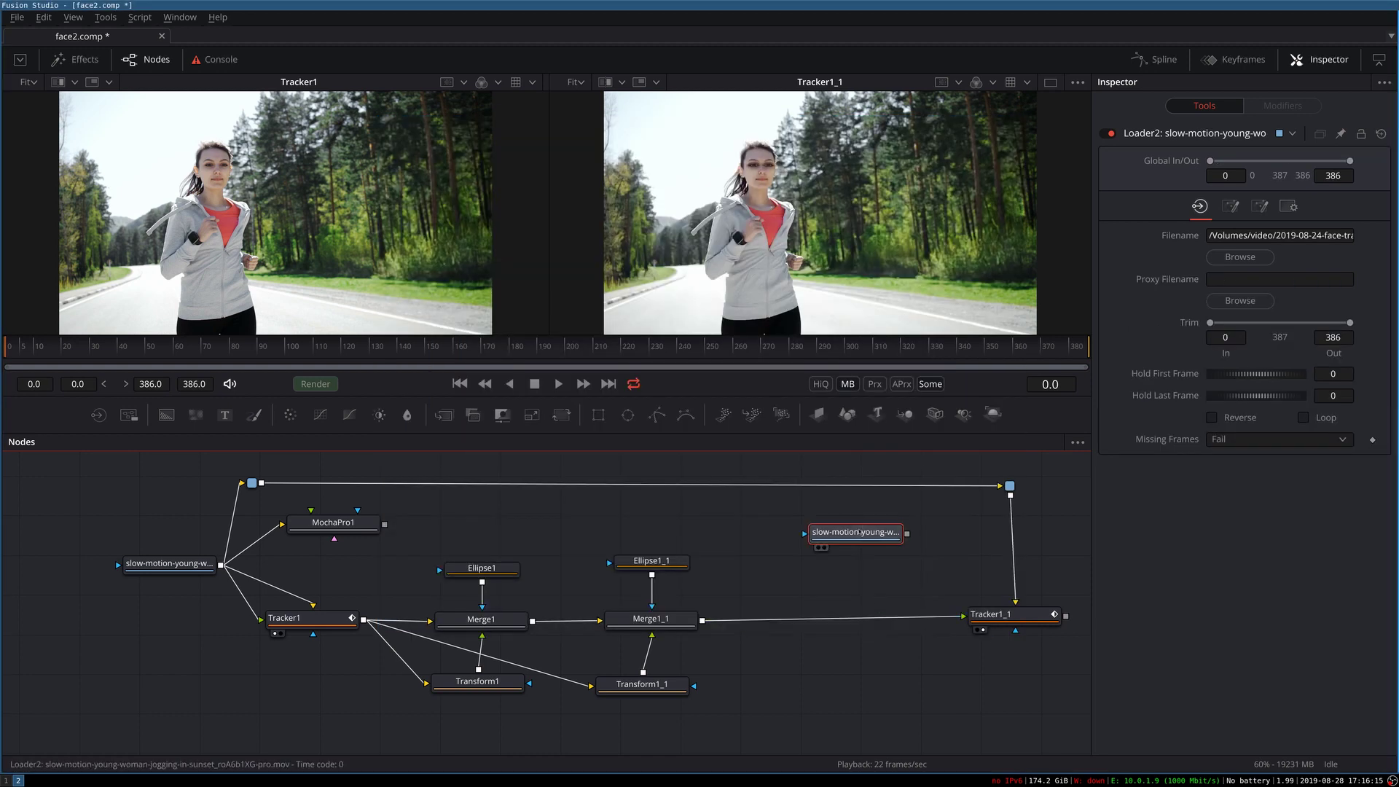
pyautogui.moveTo(857, 533); pyautogui.dragTo(841, 536)
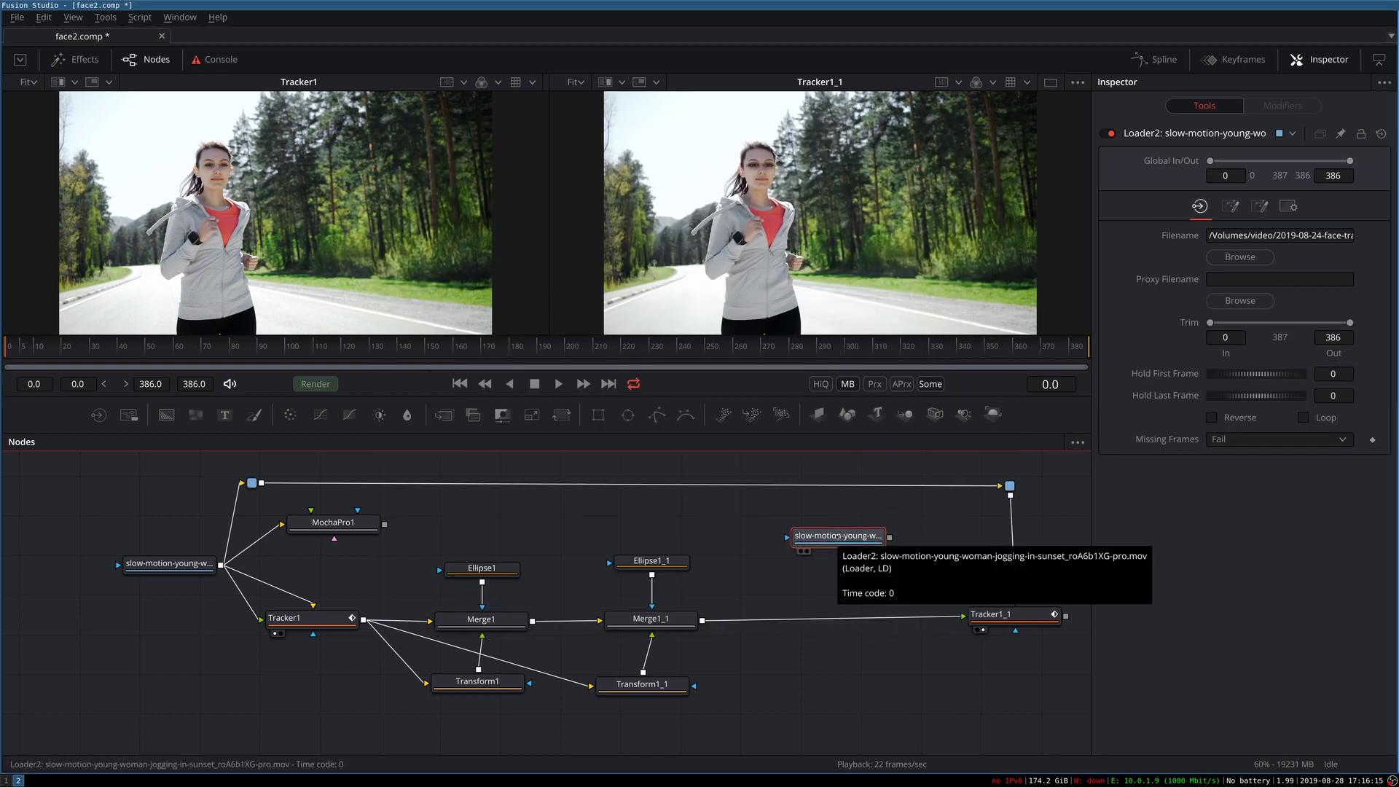
pyautogui.hotkey('ctrl', 'space')
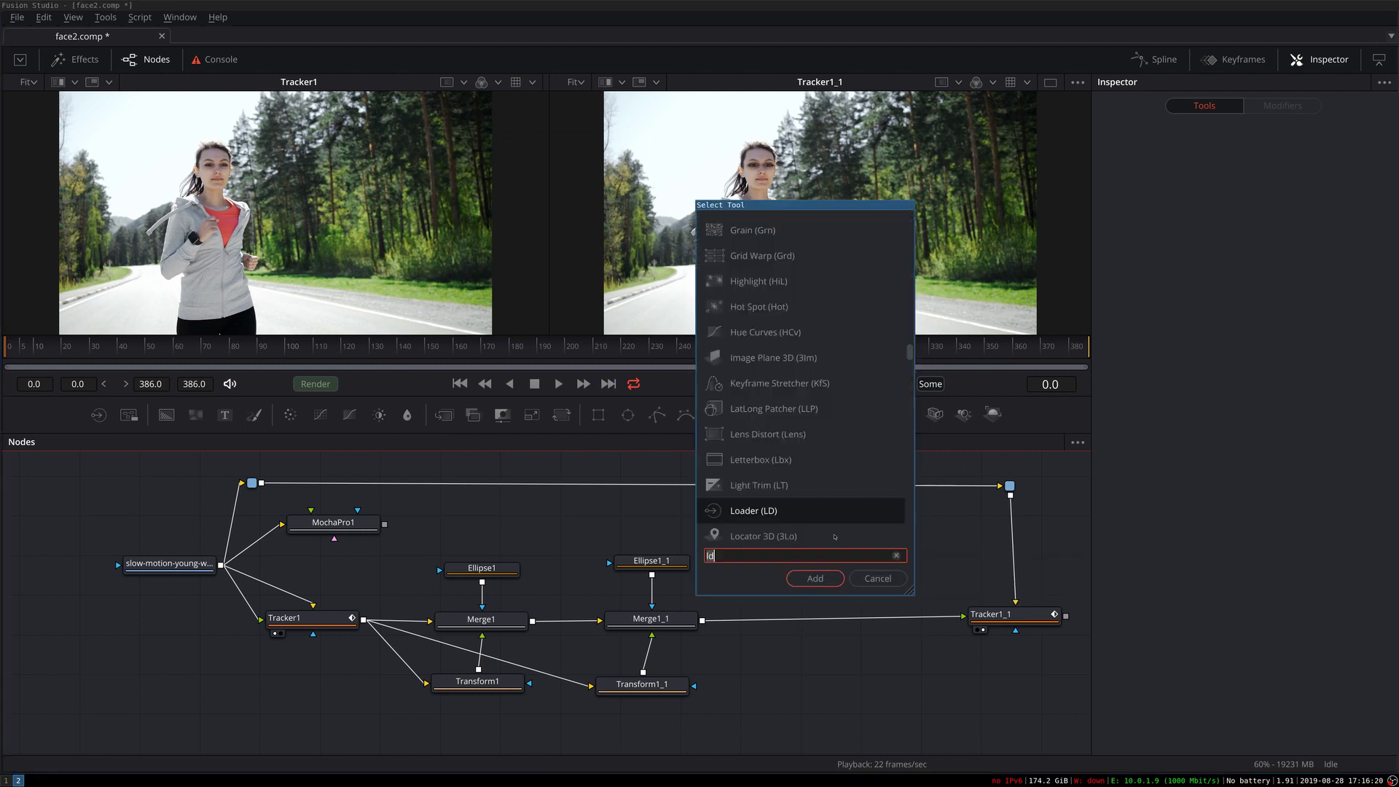
pyautogui.write('lo')
pyautogui.press('Return')
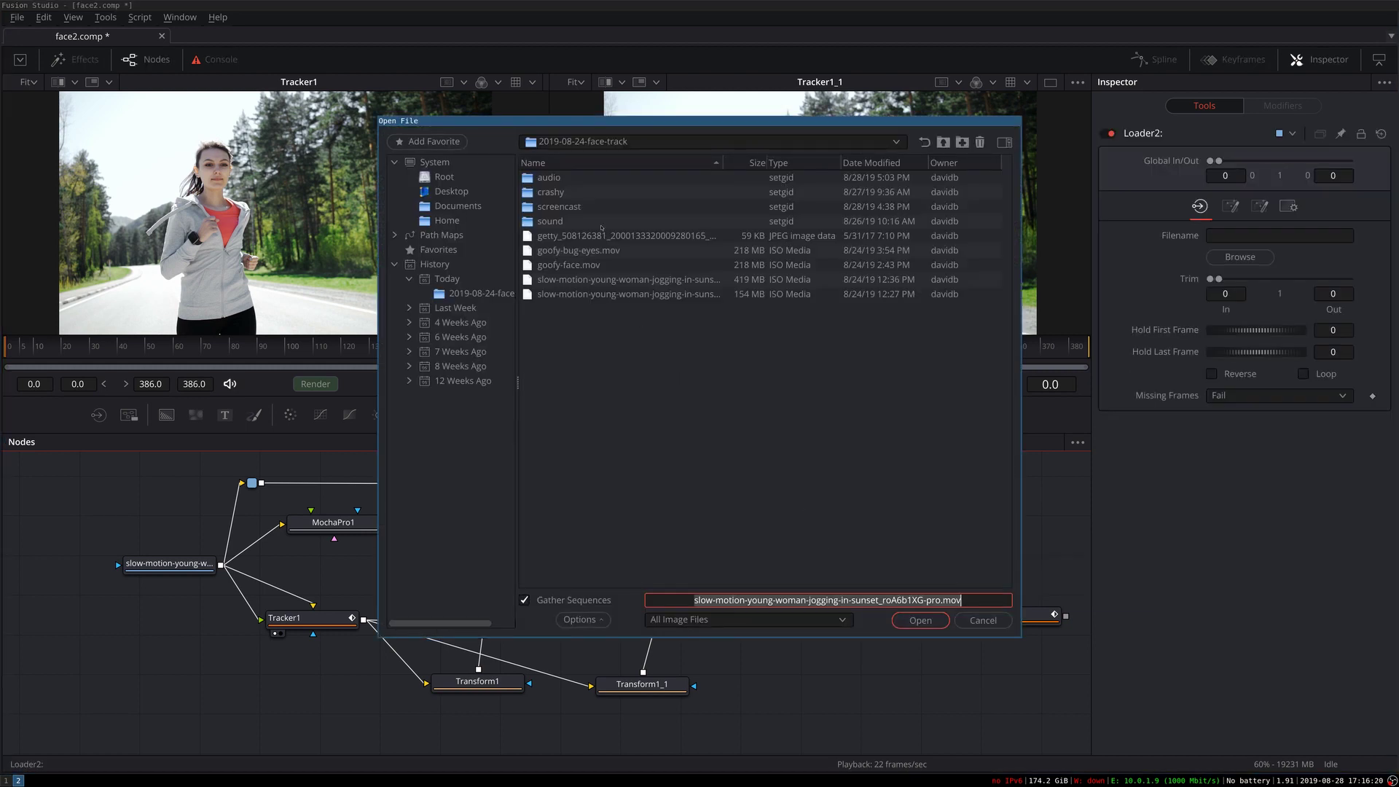
pyautogui.click(608, 235)
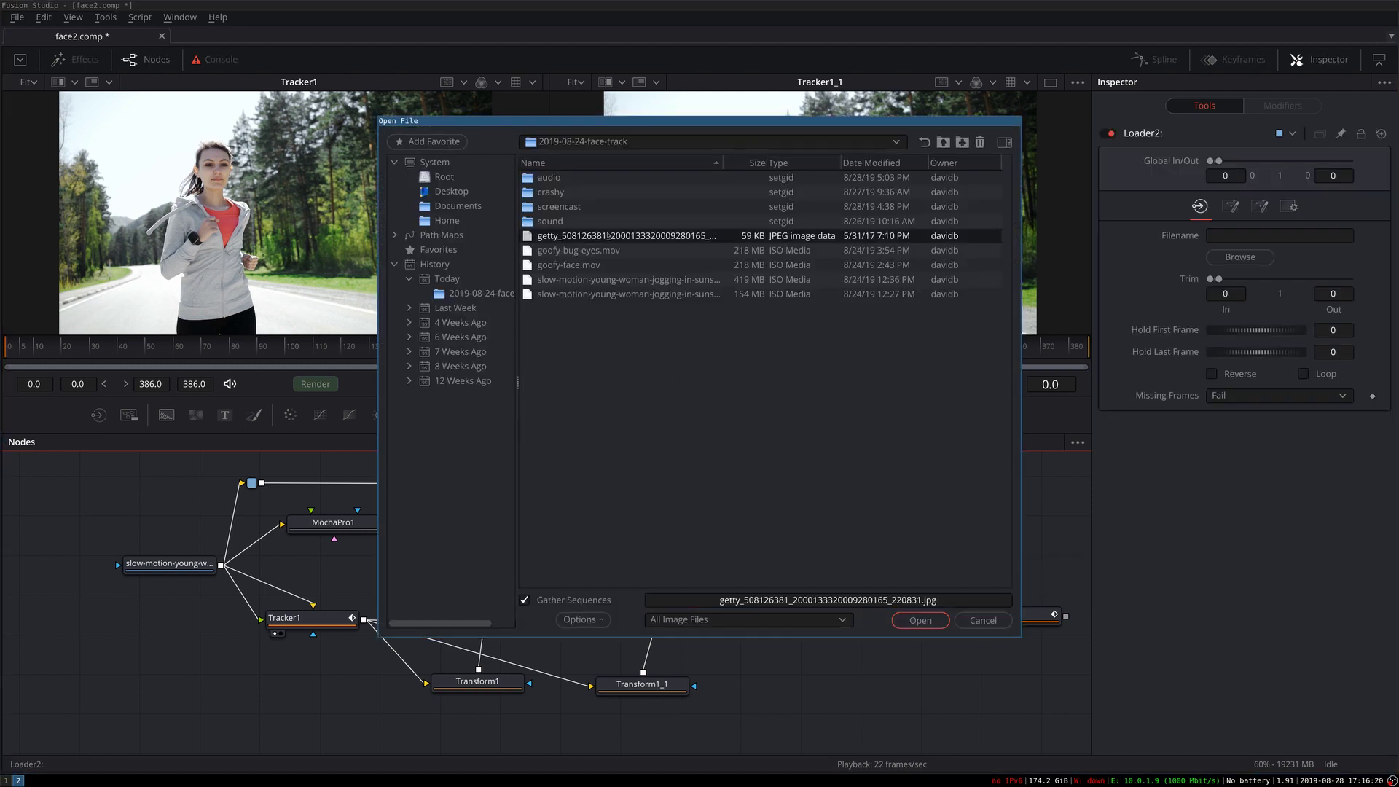
pyautogui.click(920, 620)
pyautogui.press('1')
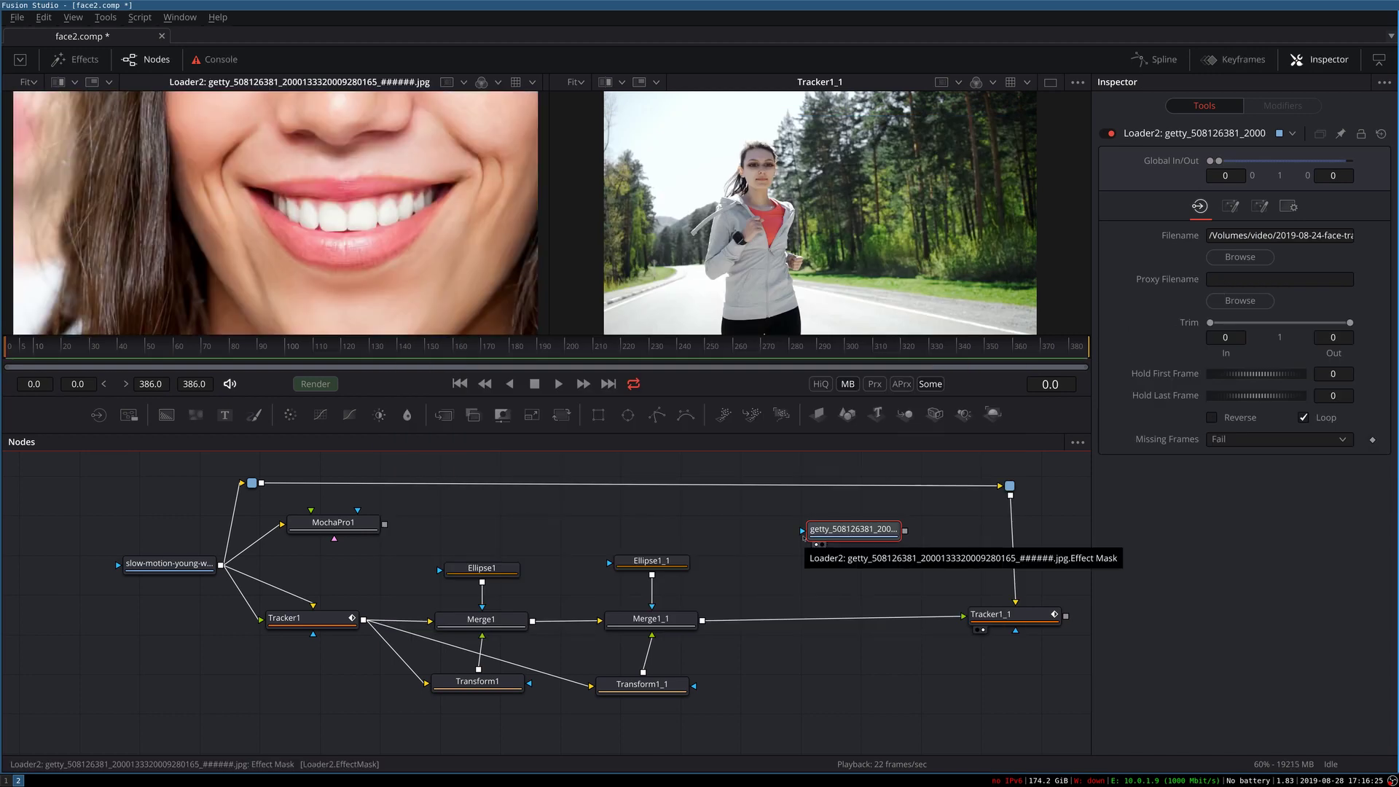
pyautogui.moveTo(859, 535); pyautogui.dragTo(822, 567)
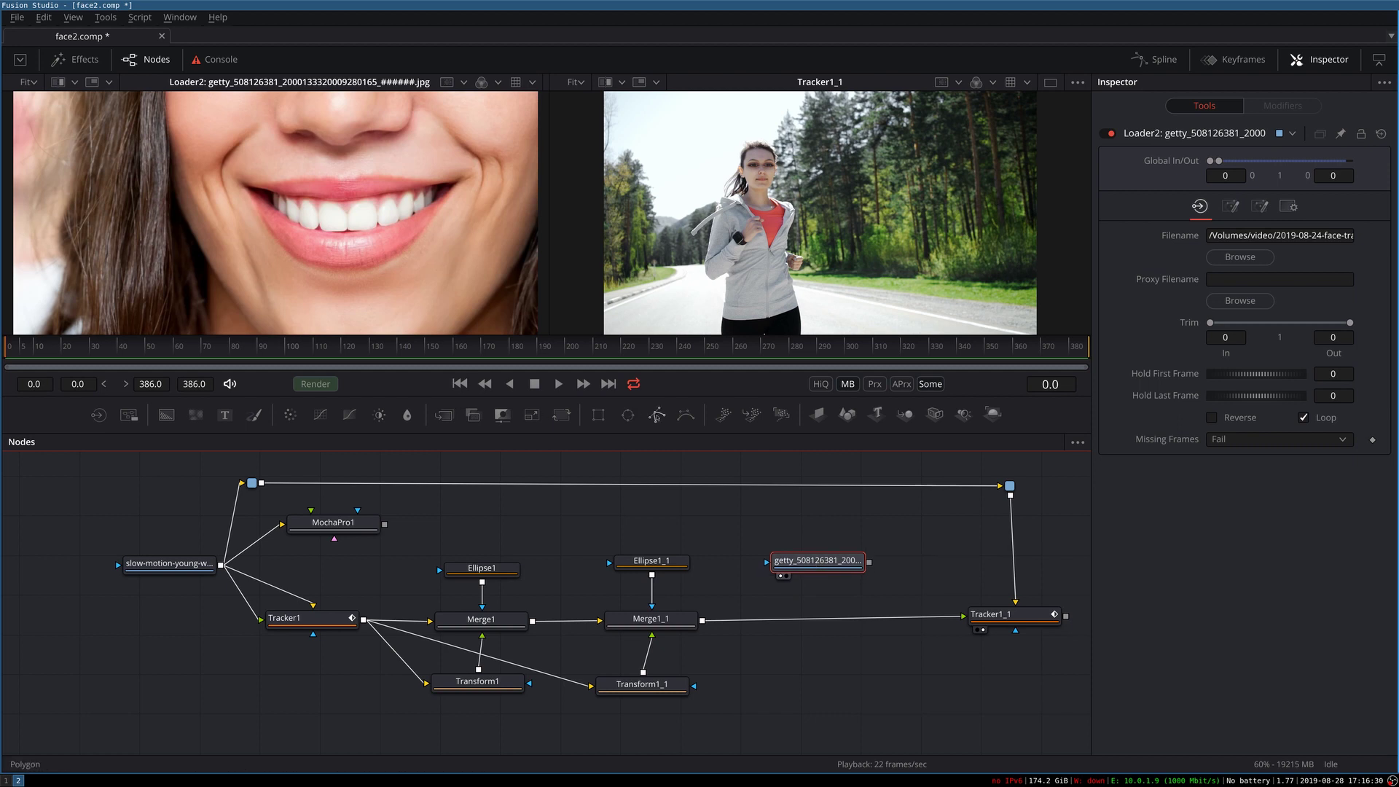
pyautogui.click(656, 414)
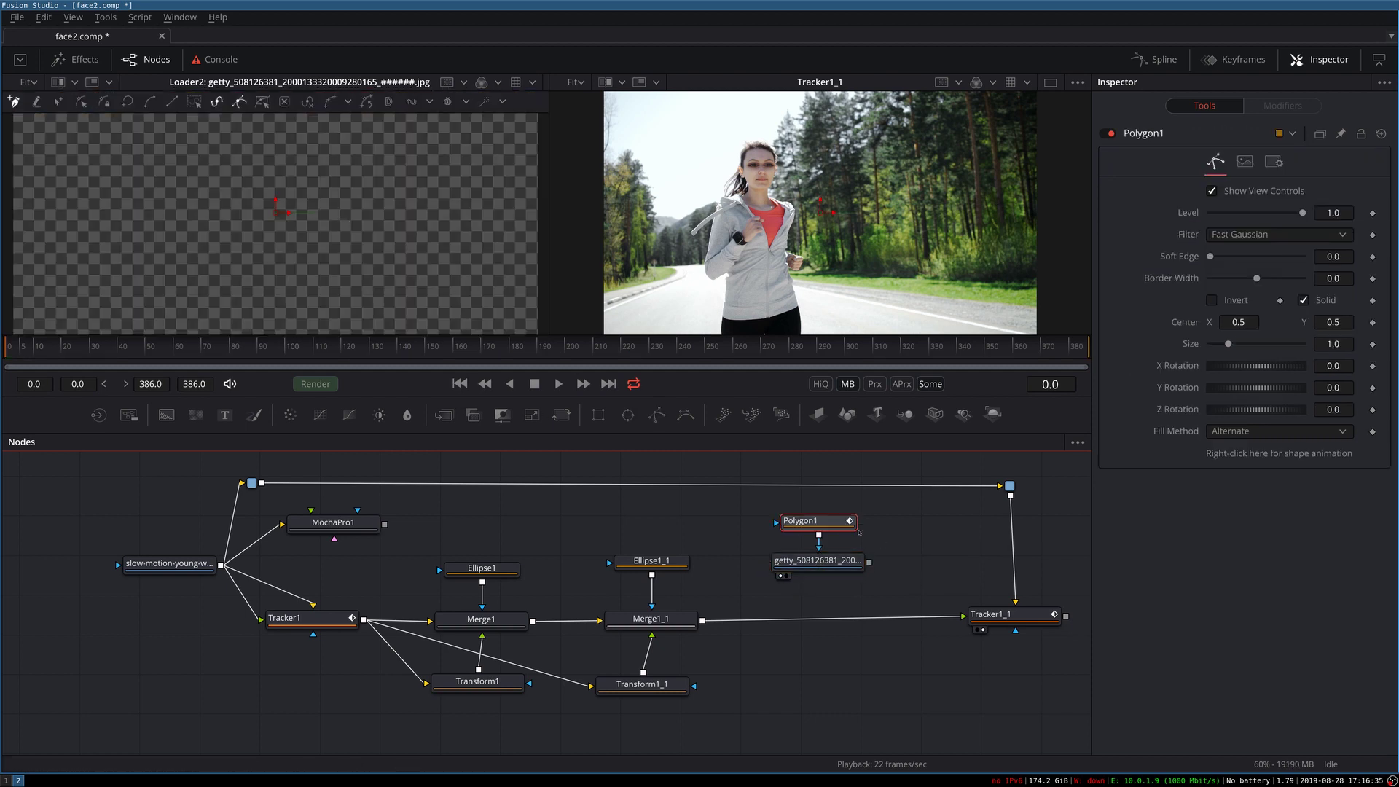
pyautogui.moveTo(819, 543); pyautogui.dragTo(809, 502)
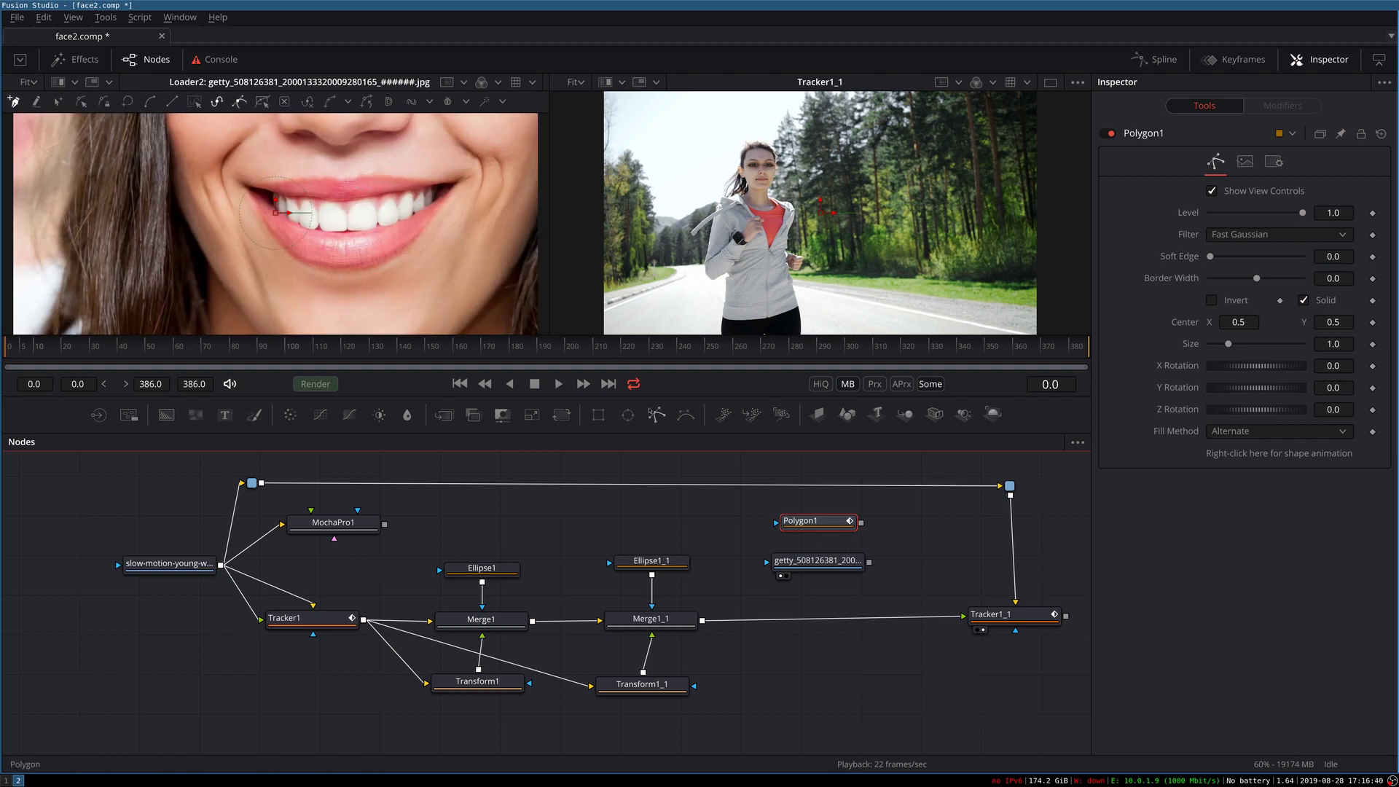
pyautogui.click(657, 415)
# - Add a B-Spline mask, delete the Polygon1 and Polygon2 nodes, and place the B-Spline above the smile image loader
pyautogui.click(685, 416)
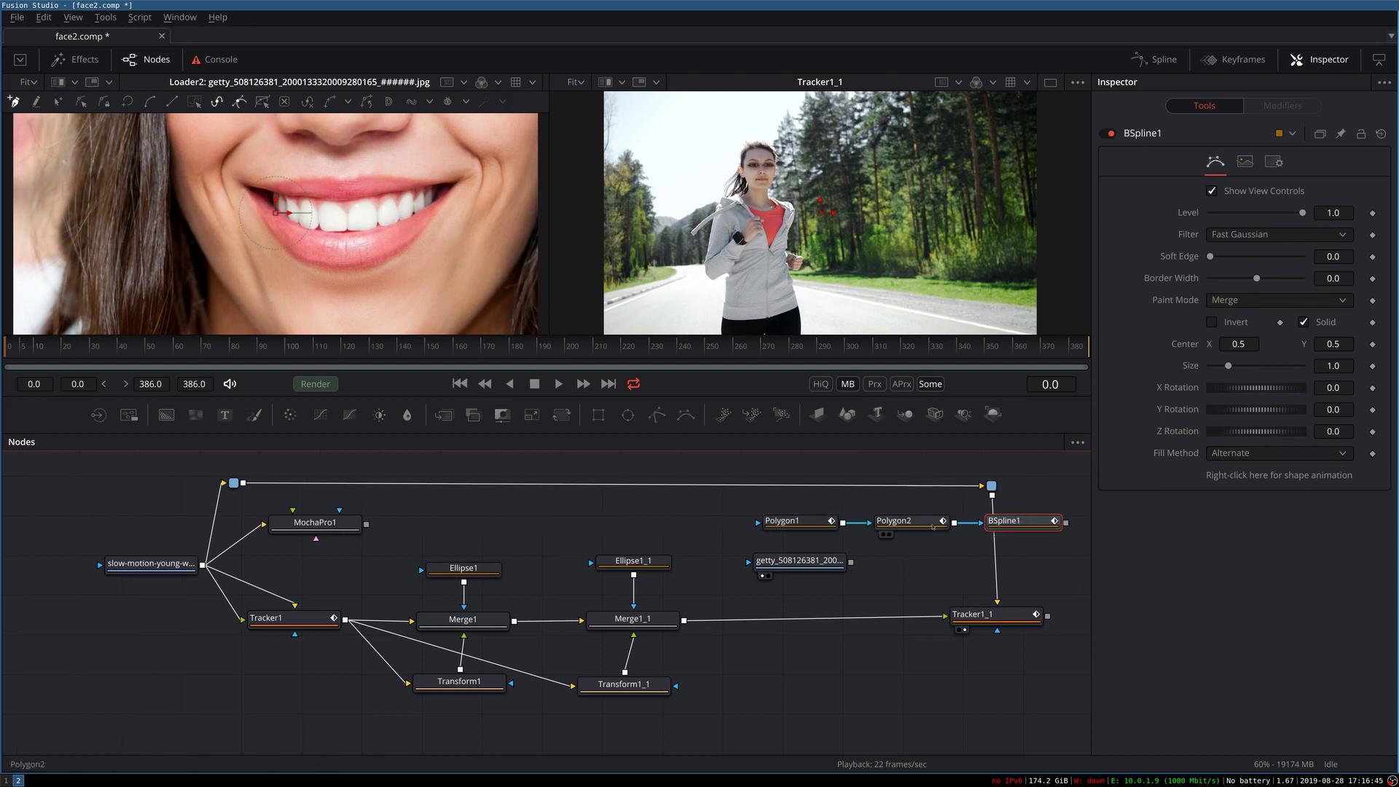
pyautogui.click(913, 521)
pyautogui.keyDown('ctrl'); pyautogui.click(783, 520); pyautogui.keyUp('ctrl')
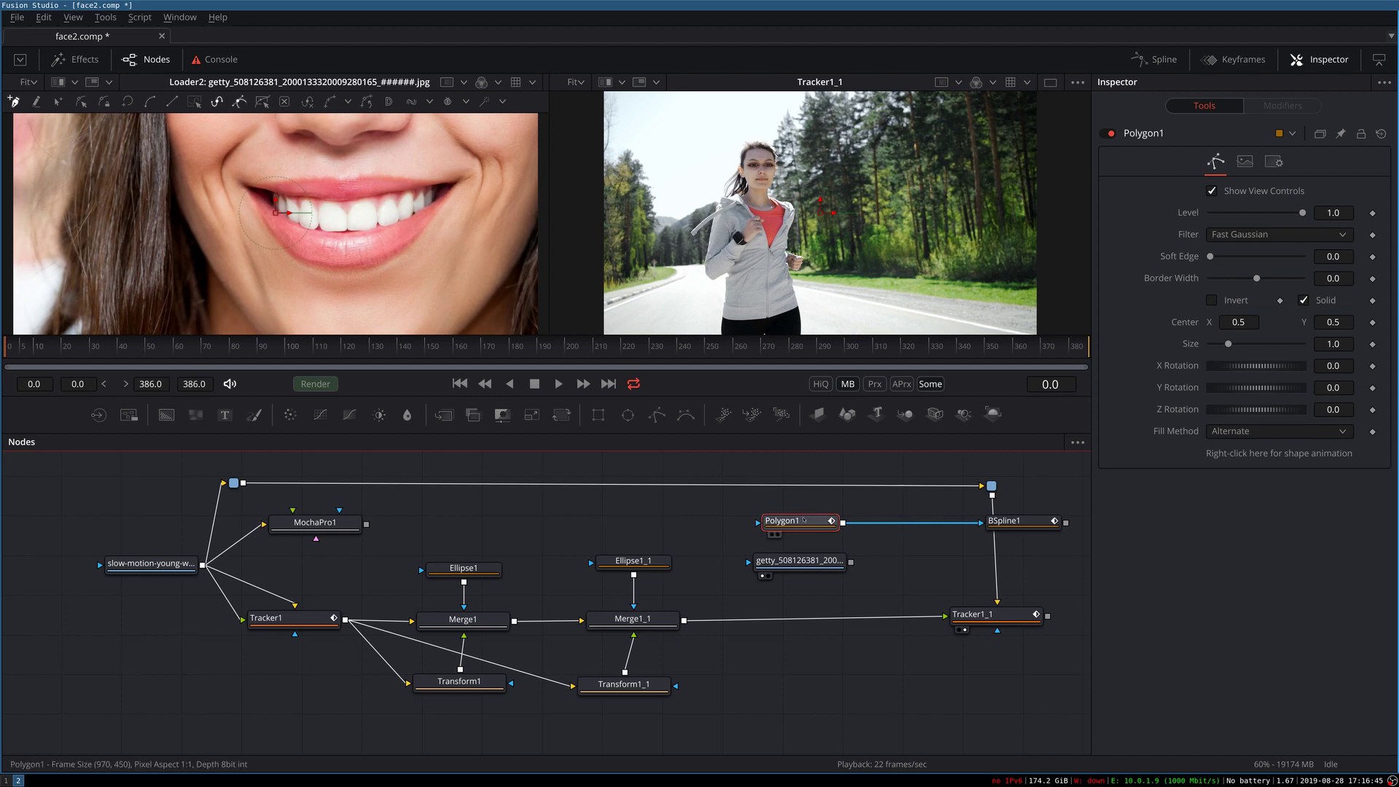
pyautogui.press('Delete')
pyautogui.moveTo(1013, 522); pyautogui.dragTo(794, 511)
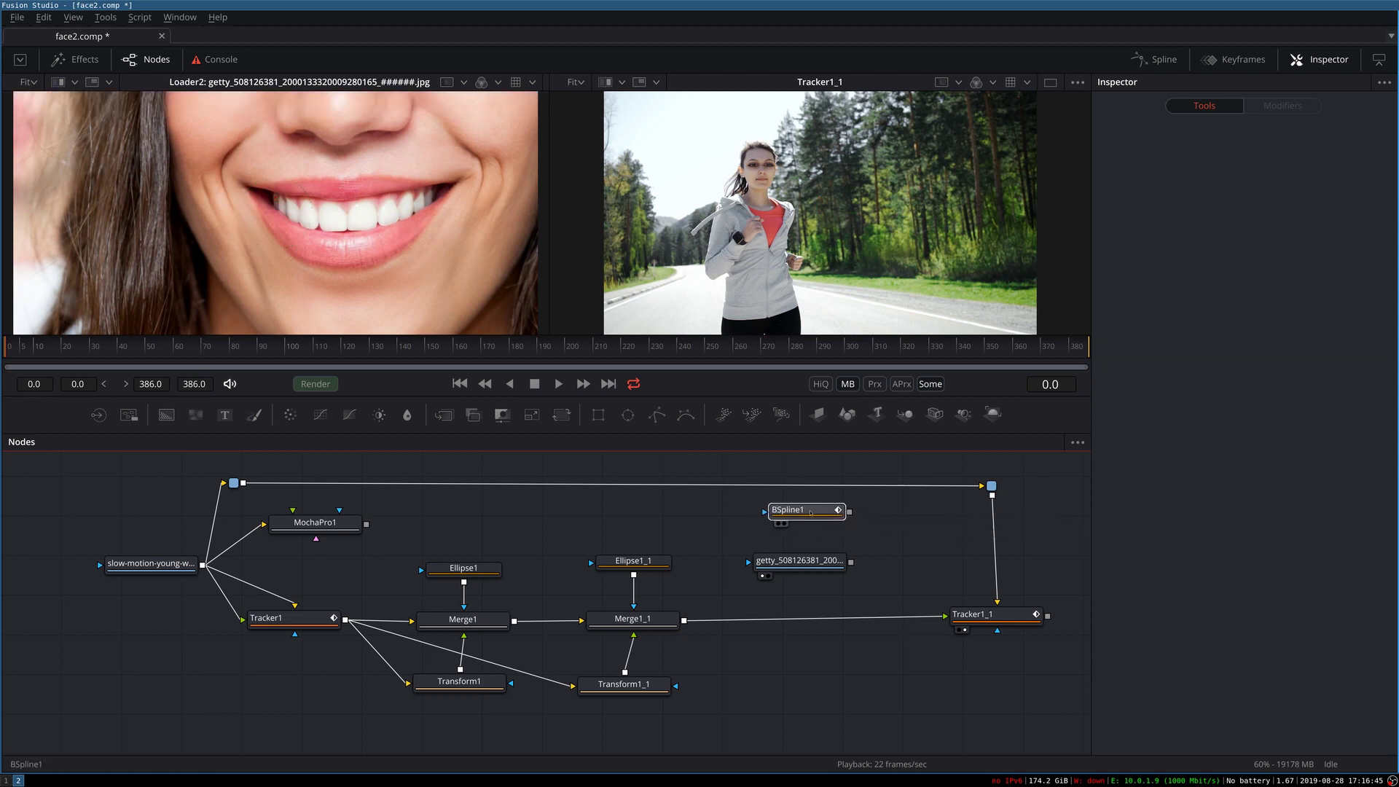
# - Draw a closed B-Spline outline around the smiling mouth in the smile image, from above the upper lip around to the chin
pyautogui.click(339, 161)
pyautogui.click(440, 144)
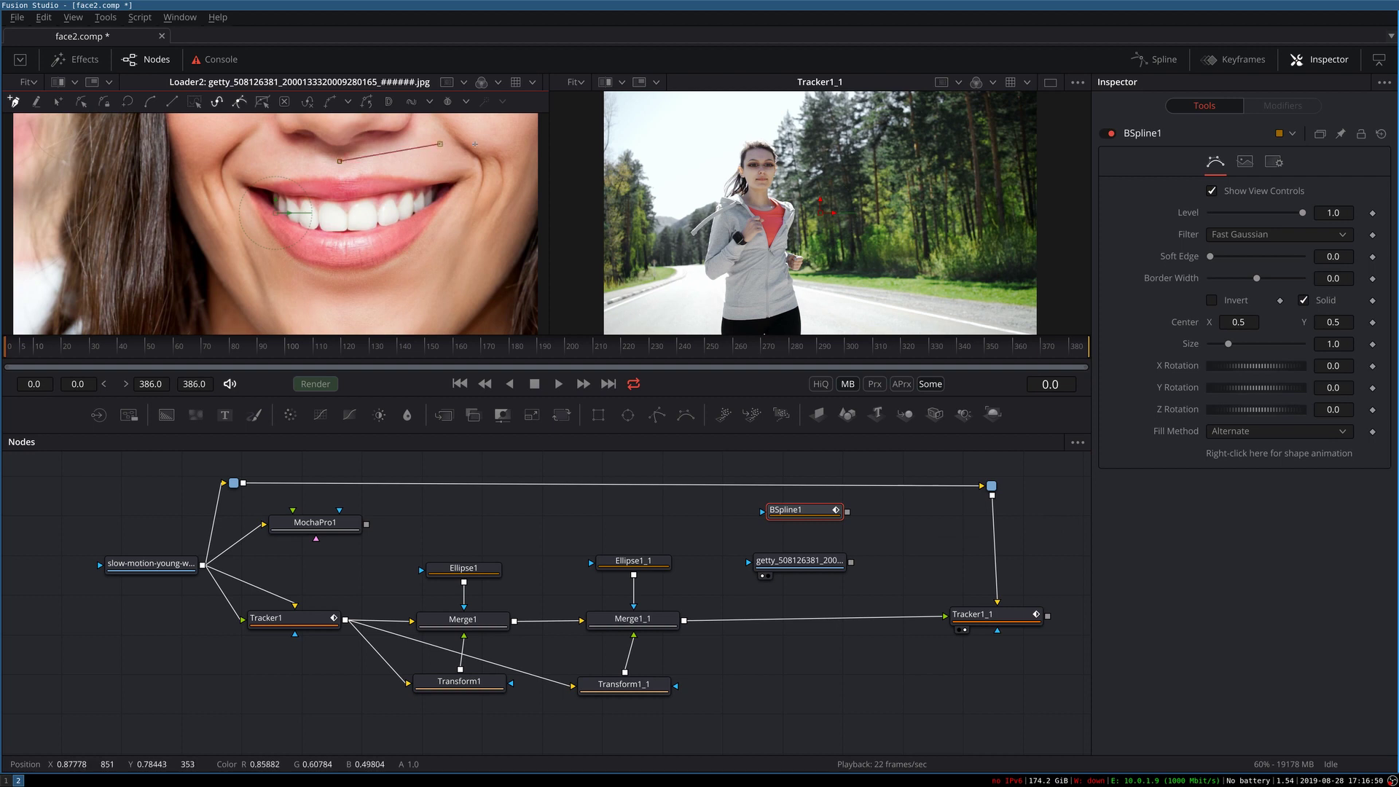
pyautogui.click(487, 142)
pyautogui.click(466, 241)
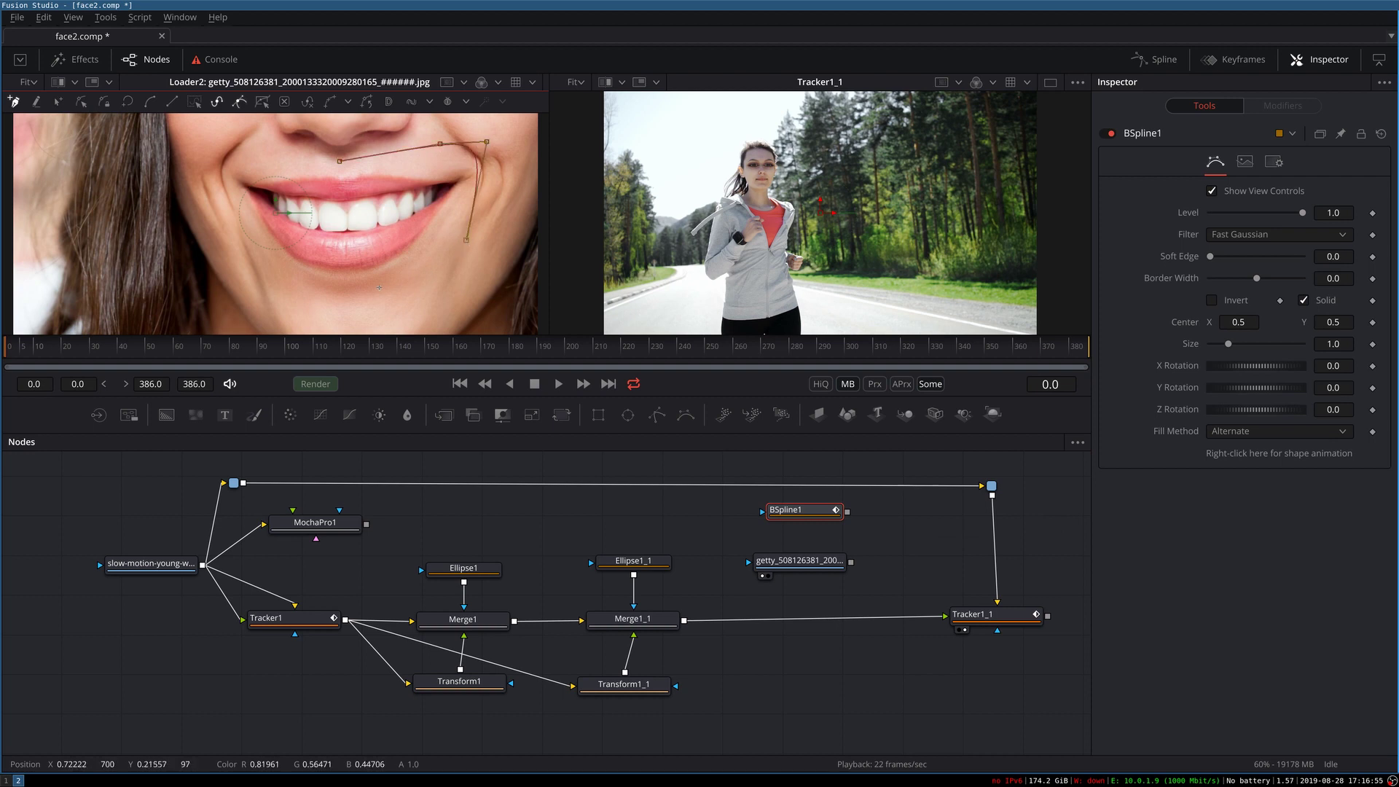
pyautogui.click(403, 284)
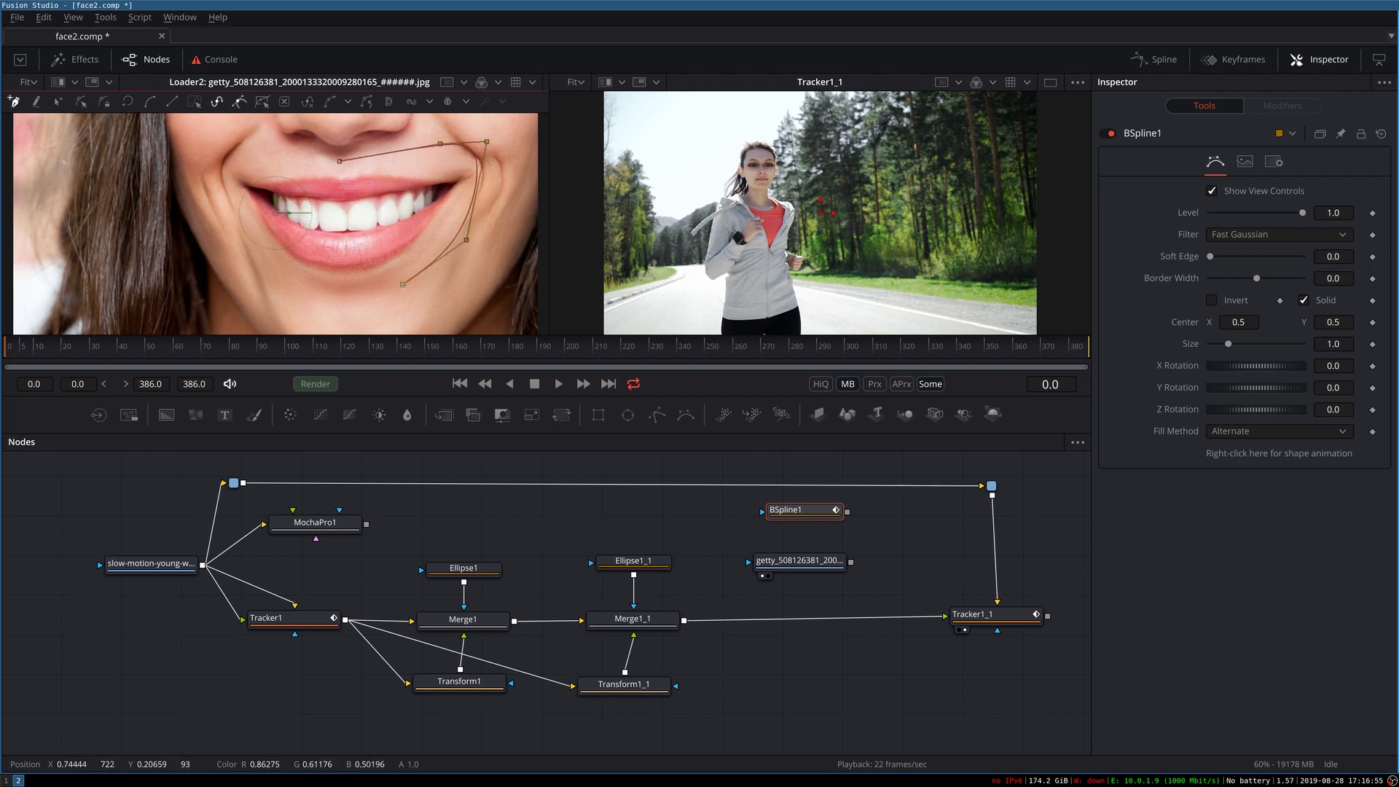
pyautogui.click(309, 295)
pyautogui.click(252, 250)
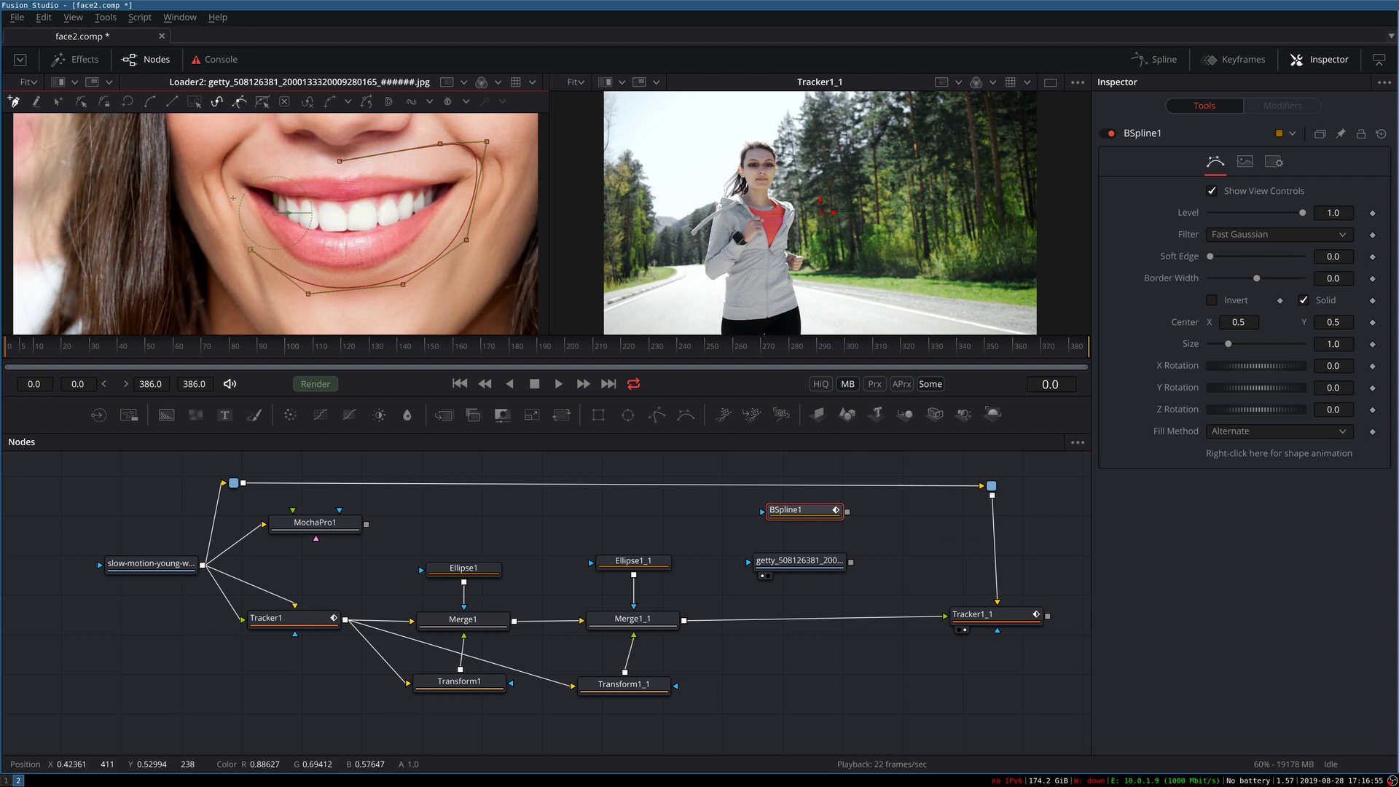
pyautogui.click(212, 151)
pyautogui.click(264, 150)
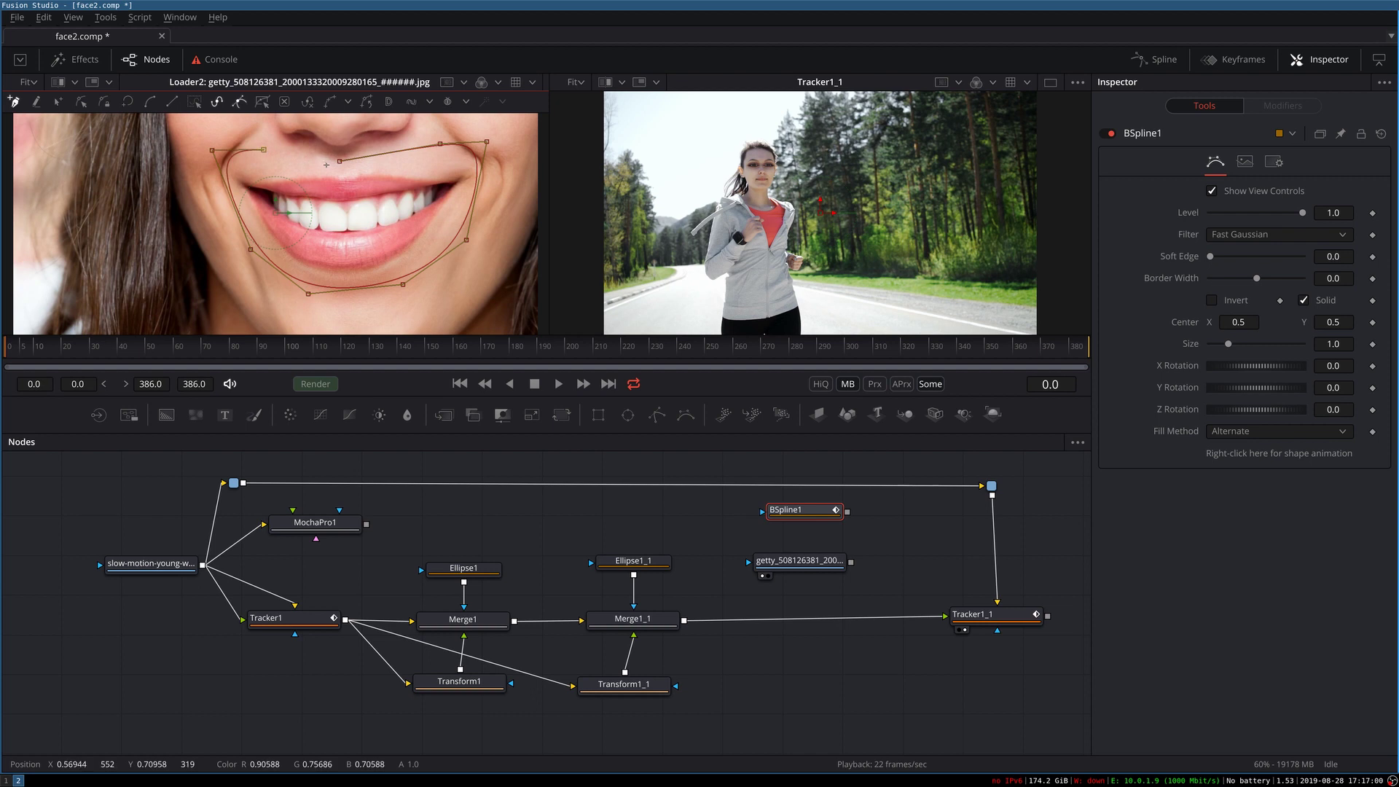
pyautogui.click(340, 162)
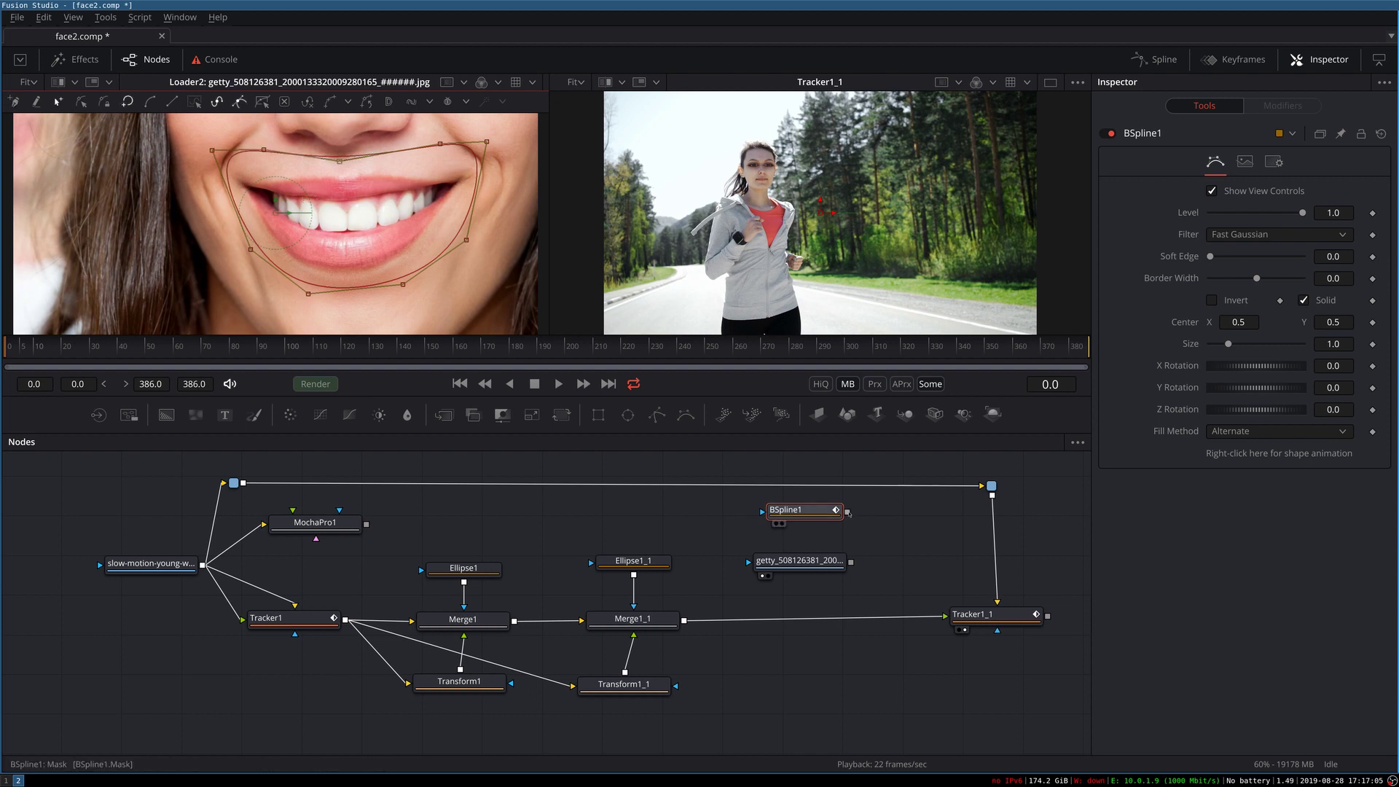
# - Connect BSpline1 to the smile image loader as its mask and set the mask's Soft Edge to 0.0236
pyautogui.moveTo(847, 513); pyautogui.dragTo(751, 563)
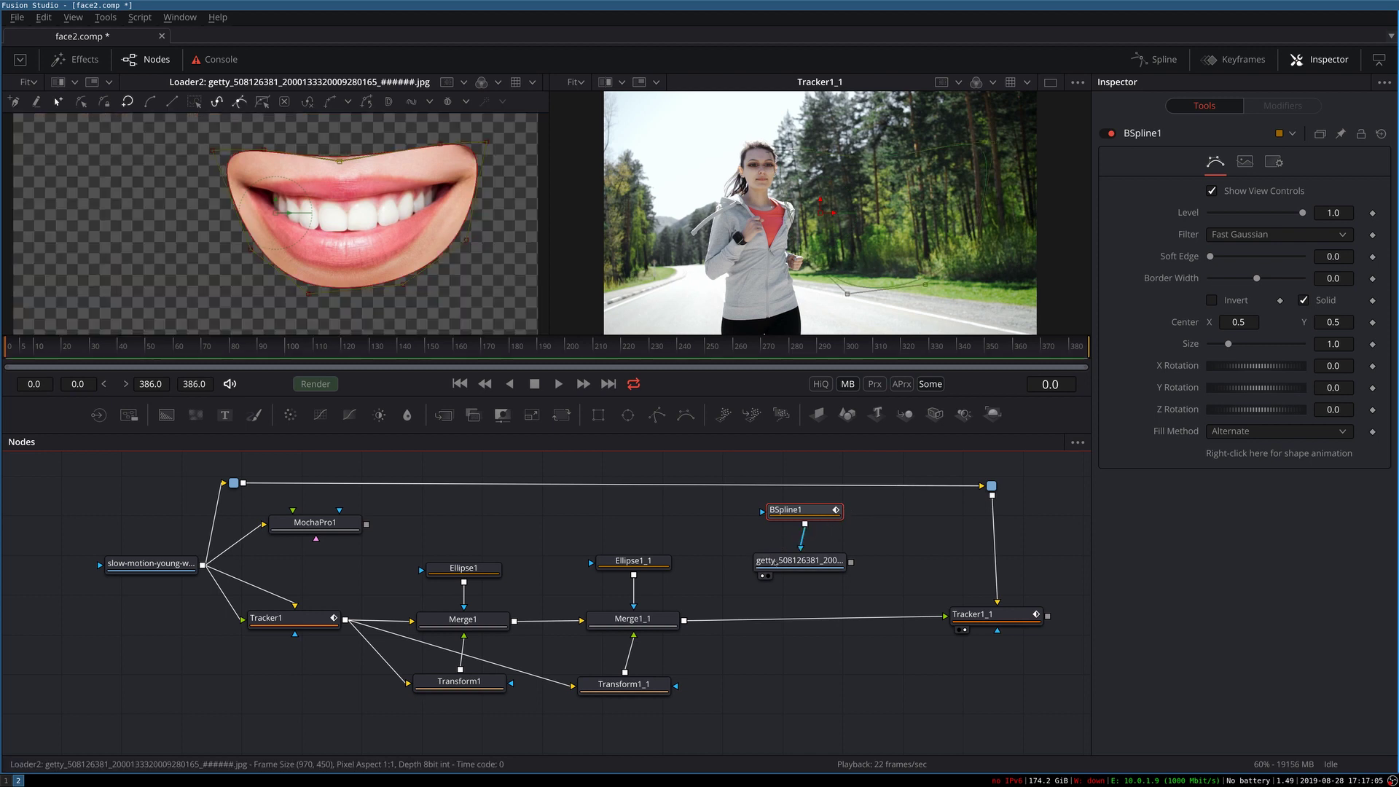
pyautogui.click(1211, 256)
pyautogui.moveTo(1212, 257); pyautogui.dragTo(1220, 257)
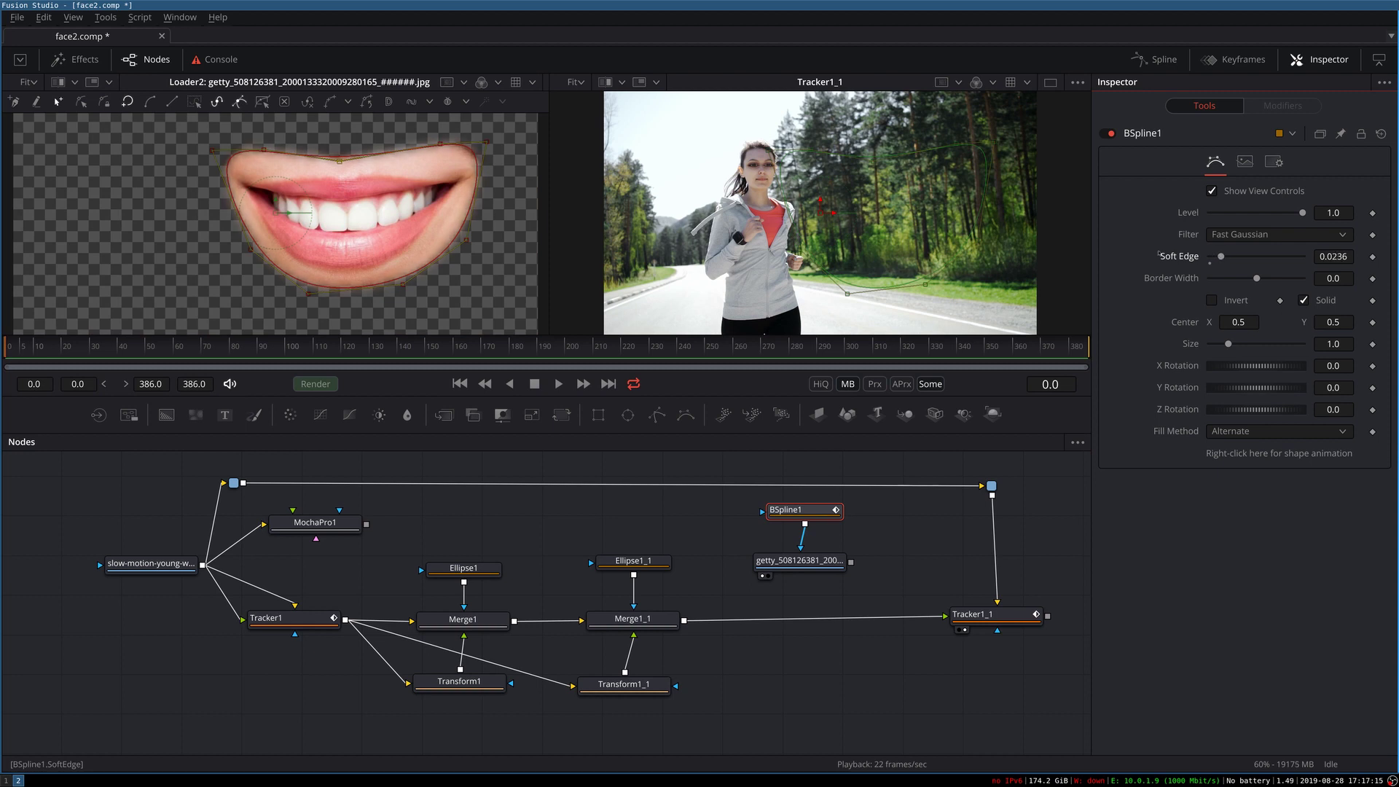
pyautogui.click(441, 147)
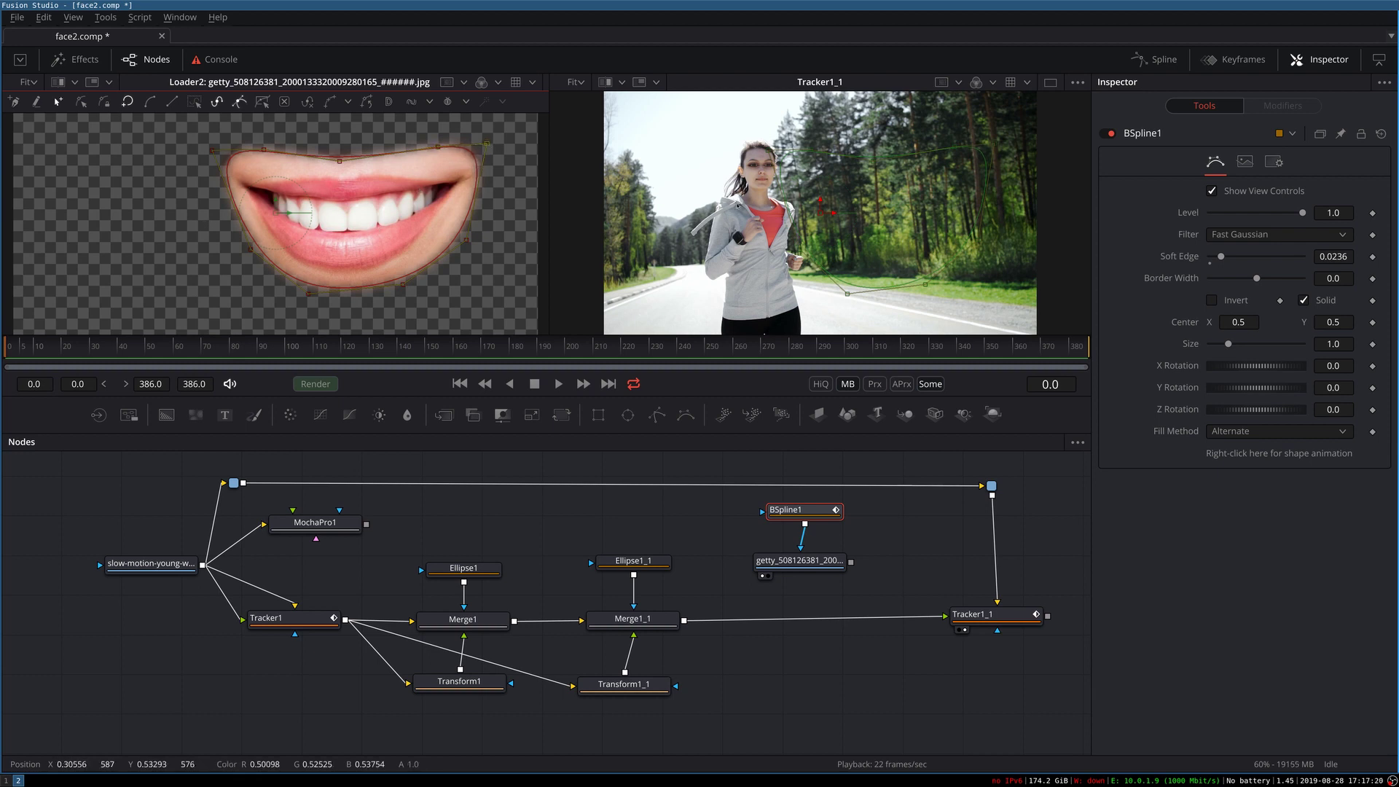
# - Shift BSpline1 and the smile loader closer to Ellipse1_1 and add a Color Corrector after the loader
pyautogui.click(799, 560)
pyautogui.moveTo(794, 509); pyautogui.dragTo(747, 500)
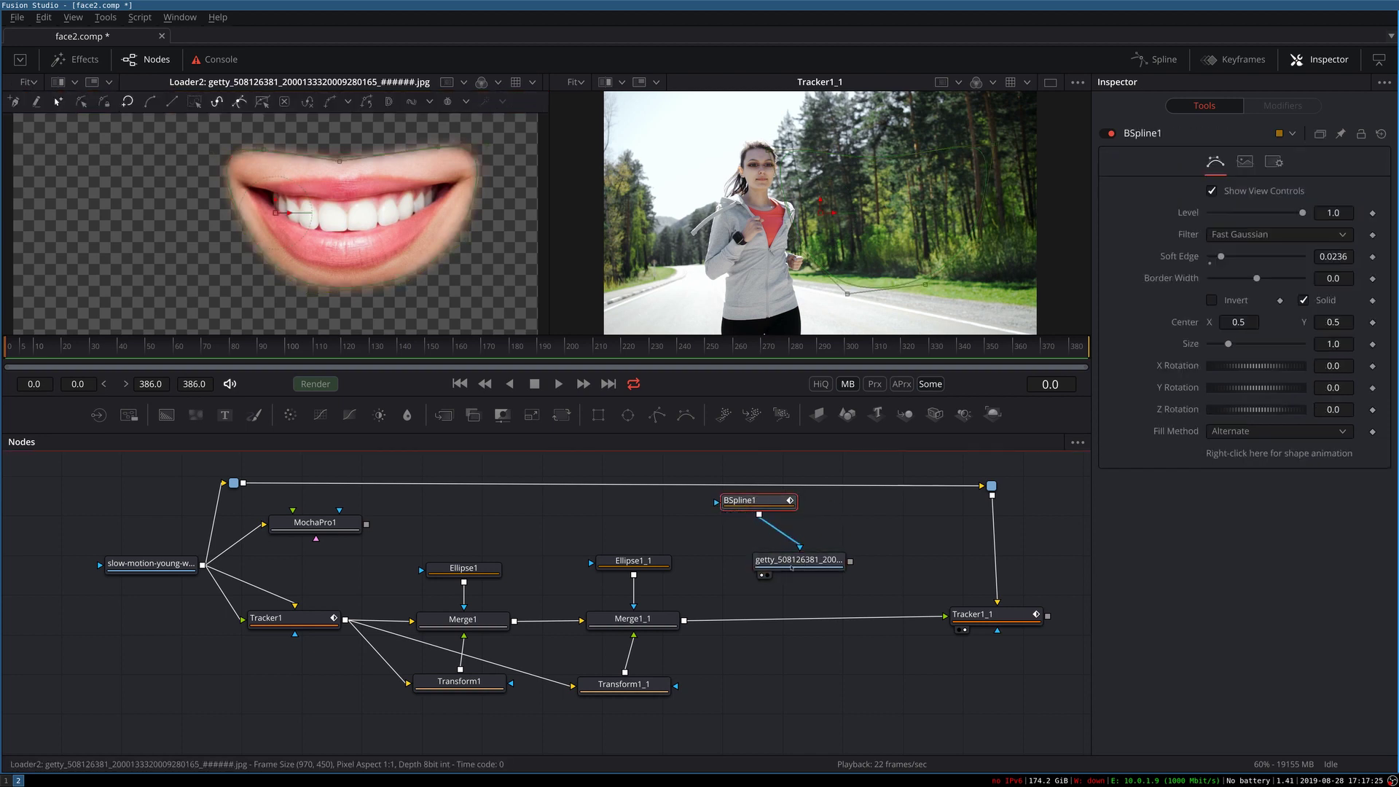
pyautogui.moveTo(792, 568); pyautogui.dragTo(755, 574)
pyautogui.click(755, 574)
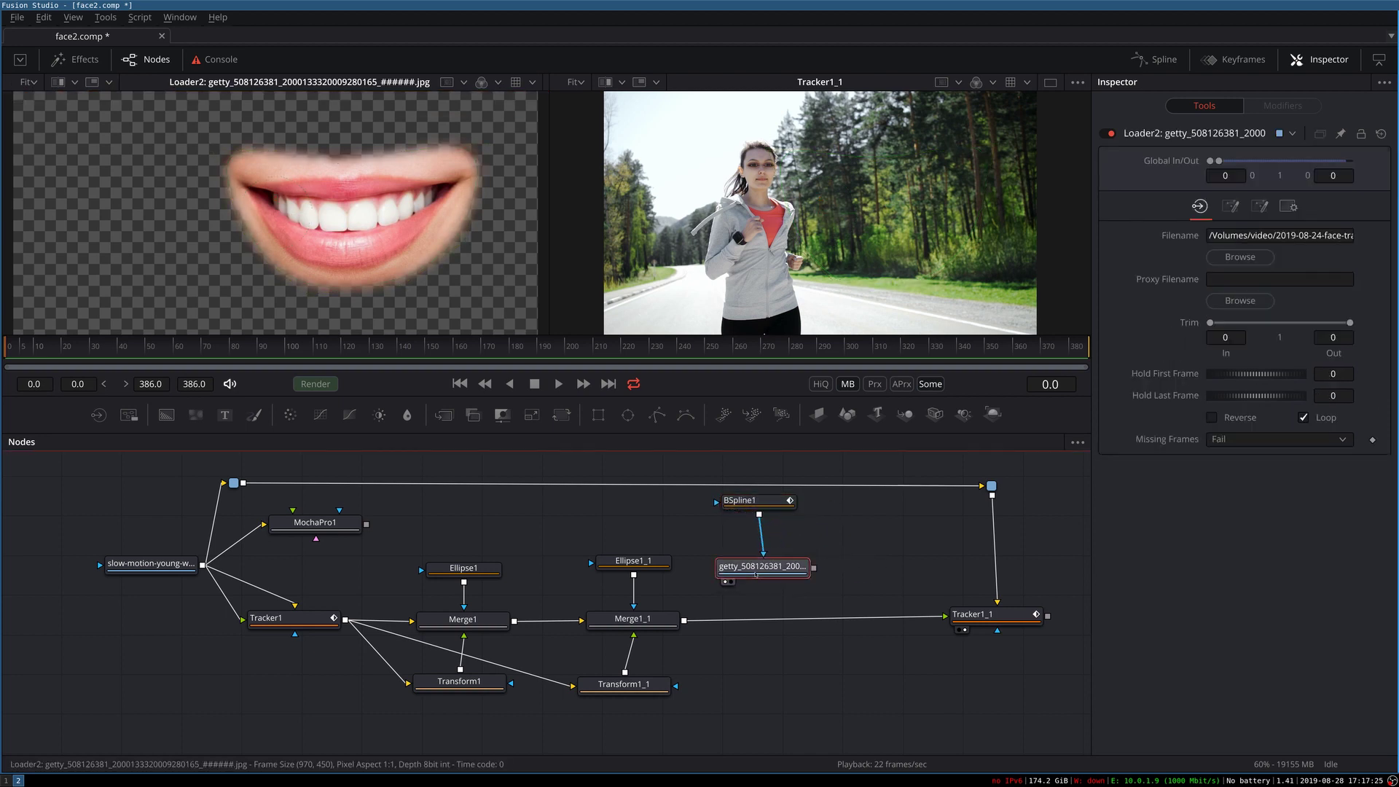
pyautogui.hotkey('shift', 'space')
pyautogui.write('color')
pyautogui.press('Return')
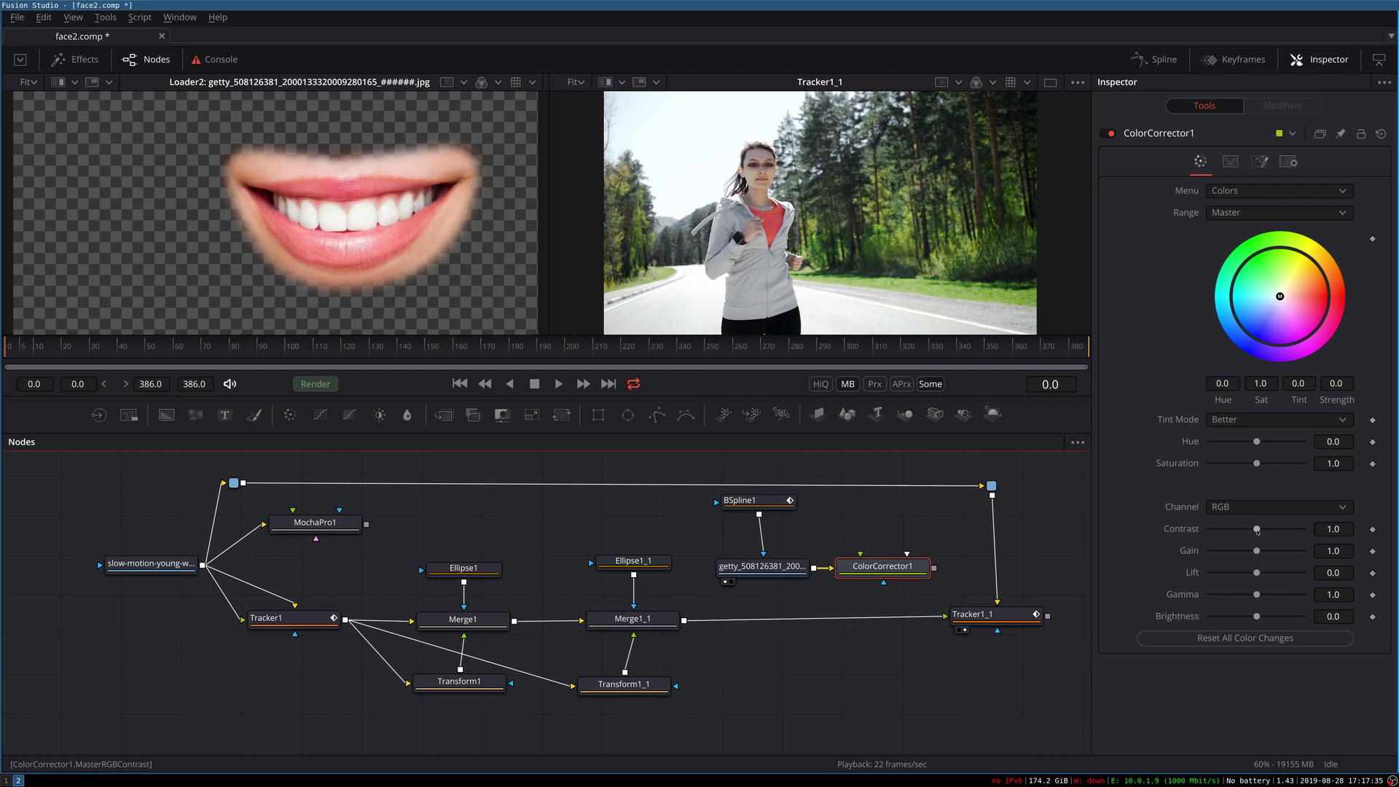
# - Display ColorCorrector1 in the second viewer and darken the smile by setting Gain to 0.78
pyautogui.moveTo(1256, 553); pyautogui.dragTo(1240, 552)
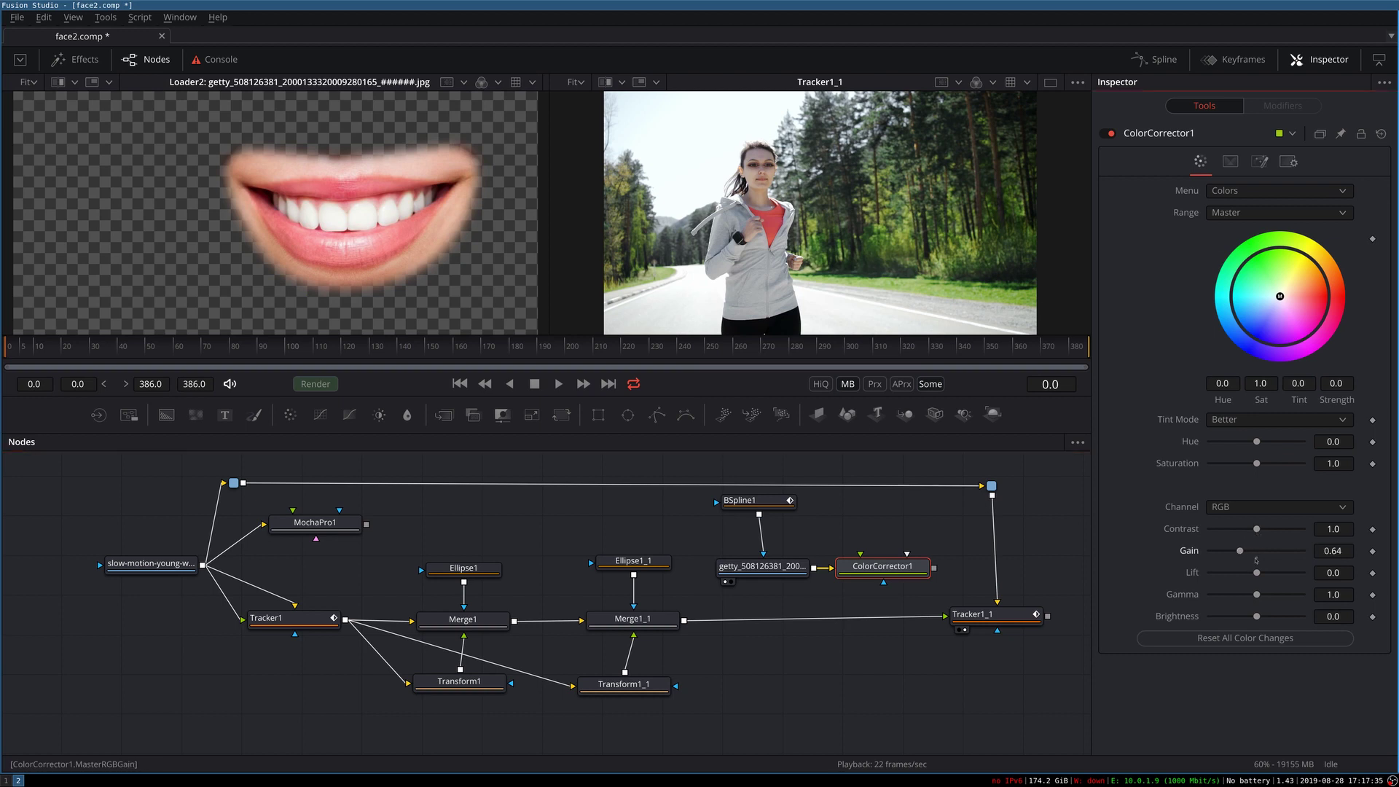
pyautogui.click(1256, 560)
pyautogui.press('2')
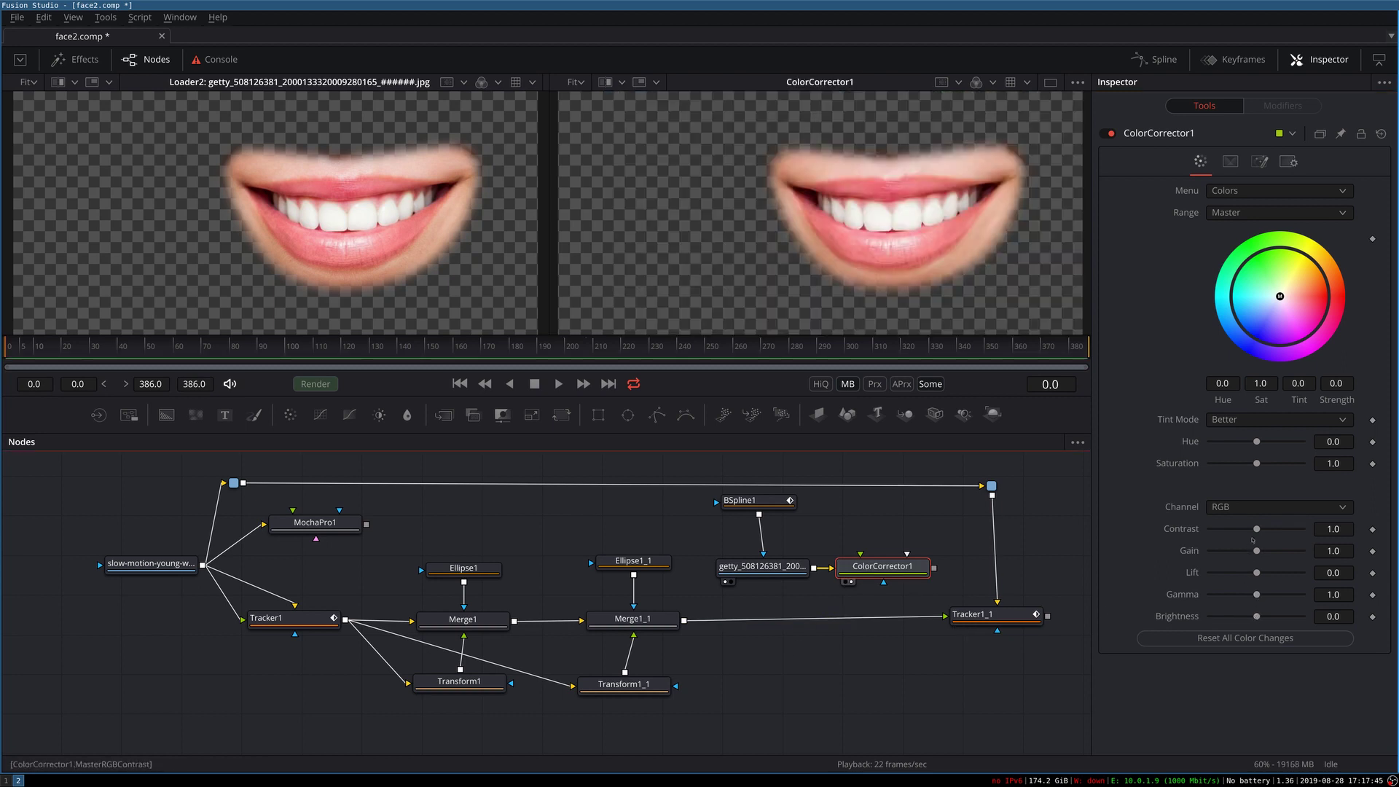
pyautogui.moveTo(1256, 551); pyautogui.dragTo(1246, 550)
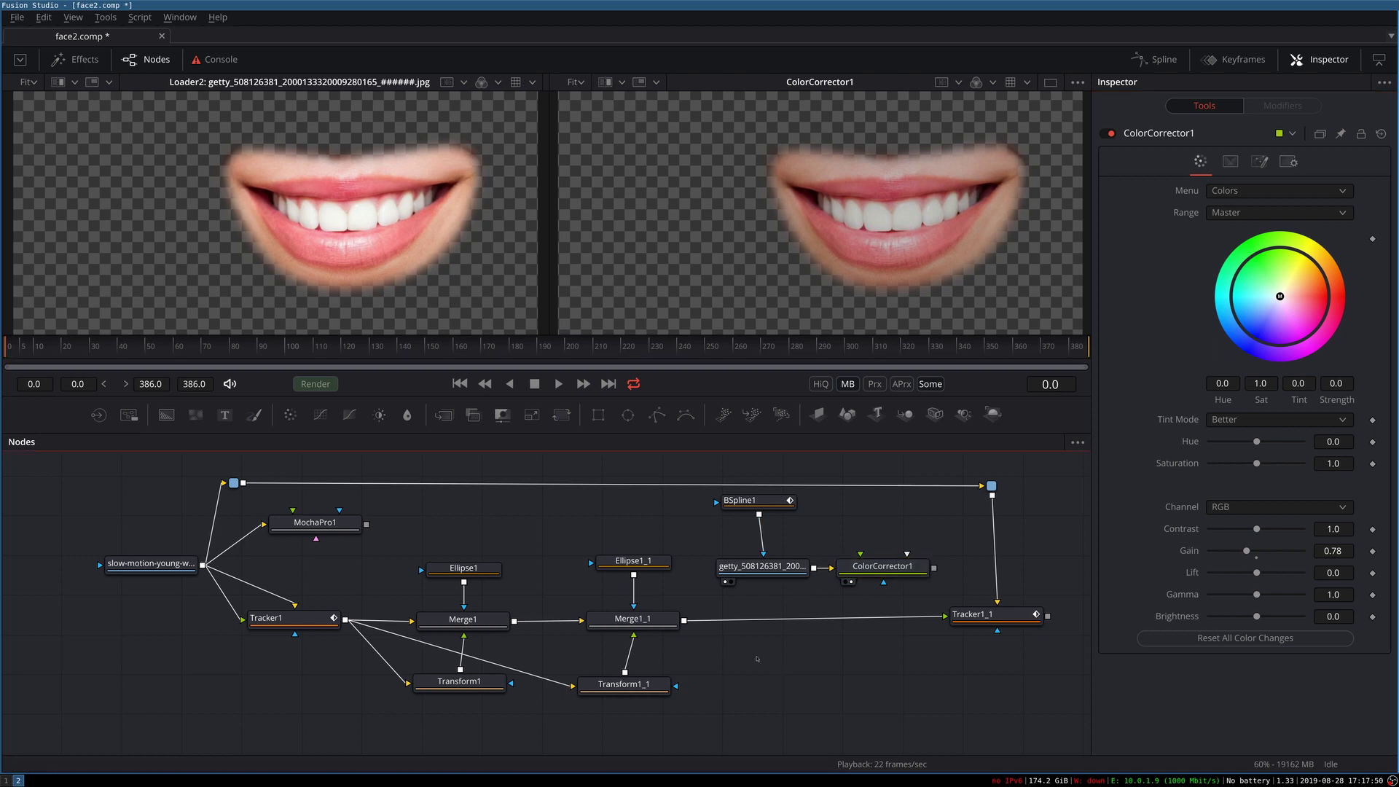
# - Insert a Merge between Merge1_1 and Tracker1_1, move the smile branch below it, and connect ColorCorrector1 as its foreground
pyautogui.hotkey('shift', 'space')
pyautogui.write('merg')
pyautogui.press('Return')
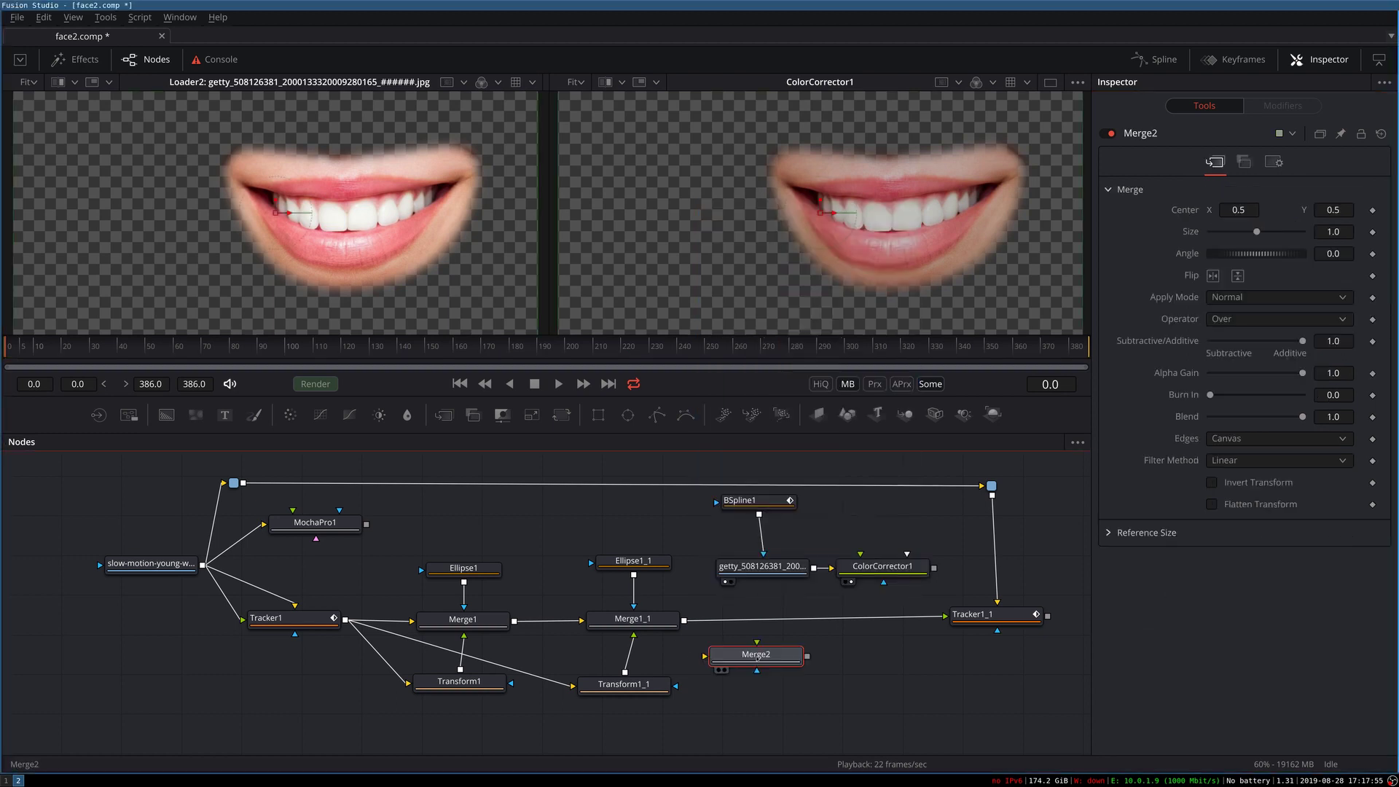
pyautogui.moveTo(758, 656); pyautogui.dragTo(837, 623)
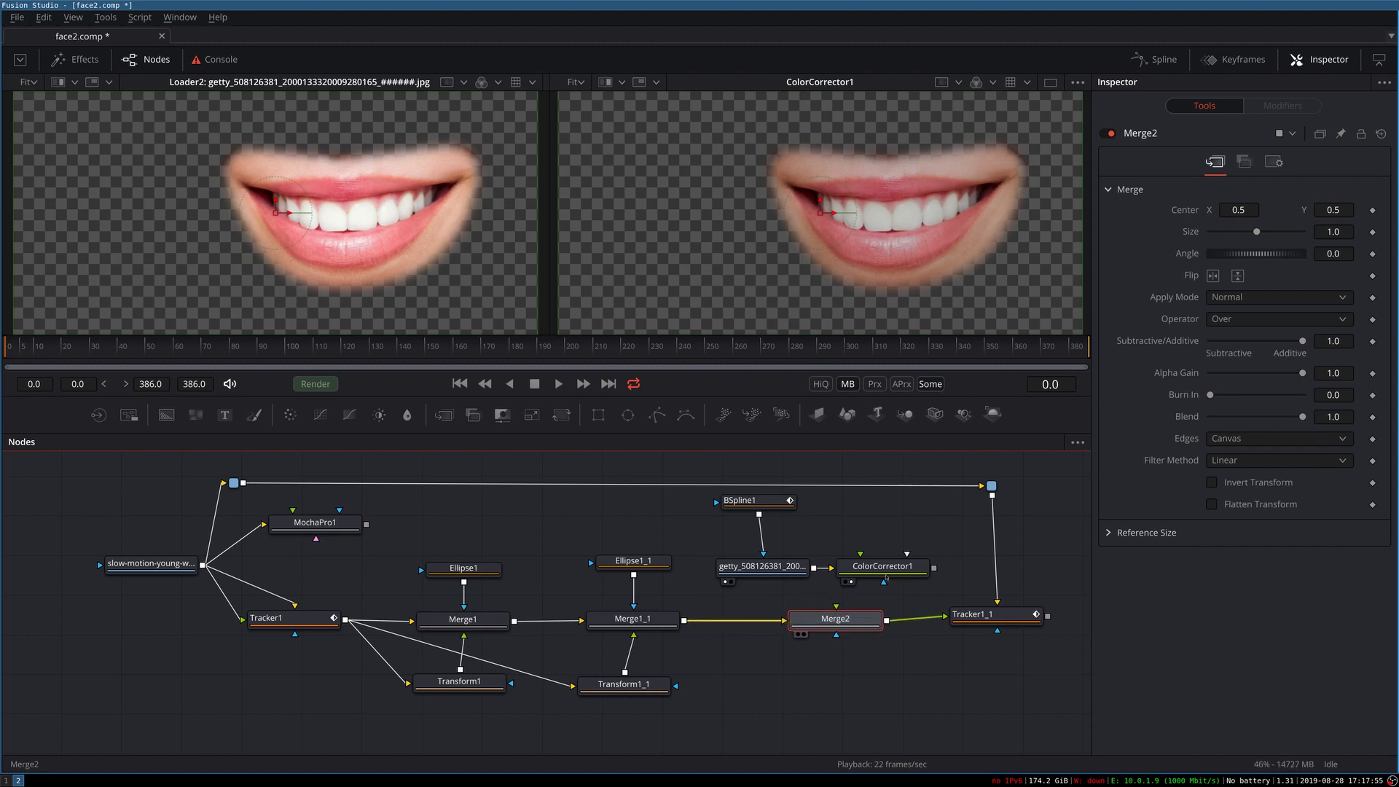
pyautogui.moveTo(698, 494); pyautogui.dragTo(843, 616)
pyautogui.click(880, 712)
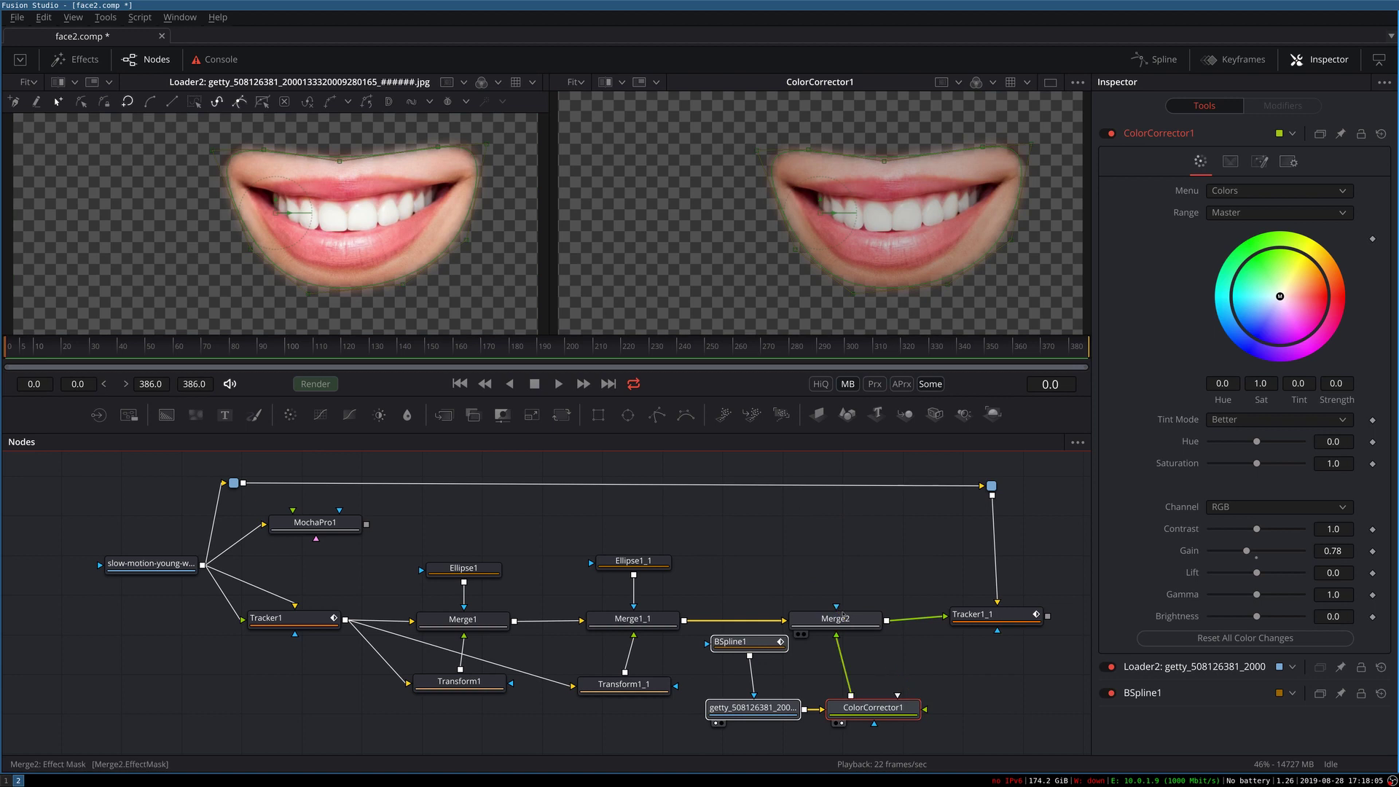
# - Display Merge2 in the second viewer, play the clip to review the stabilized composite, and return to frame 0
pyautogui.click(838, 618)
pyautogui.press('2')
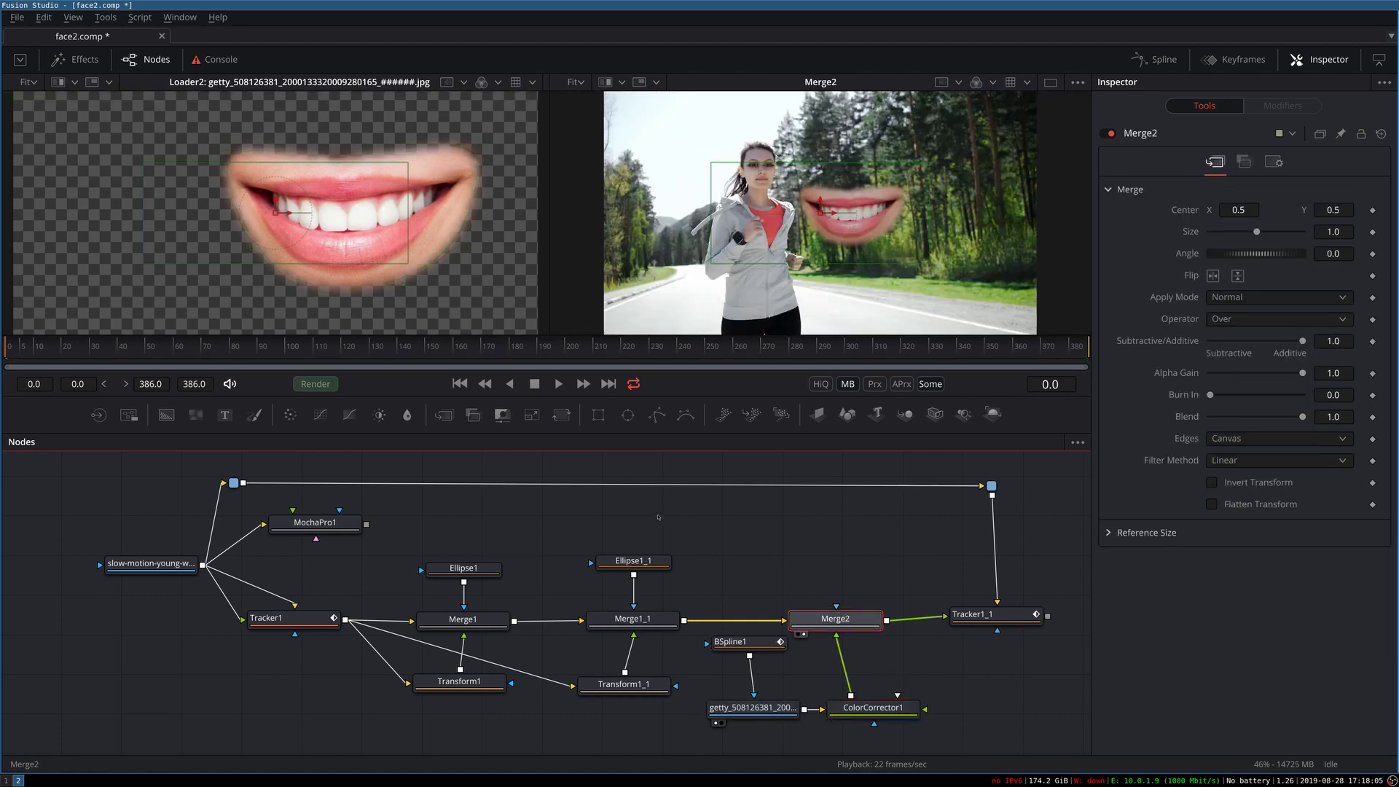
pyautogui.click(555, 386)
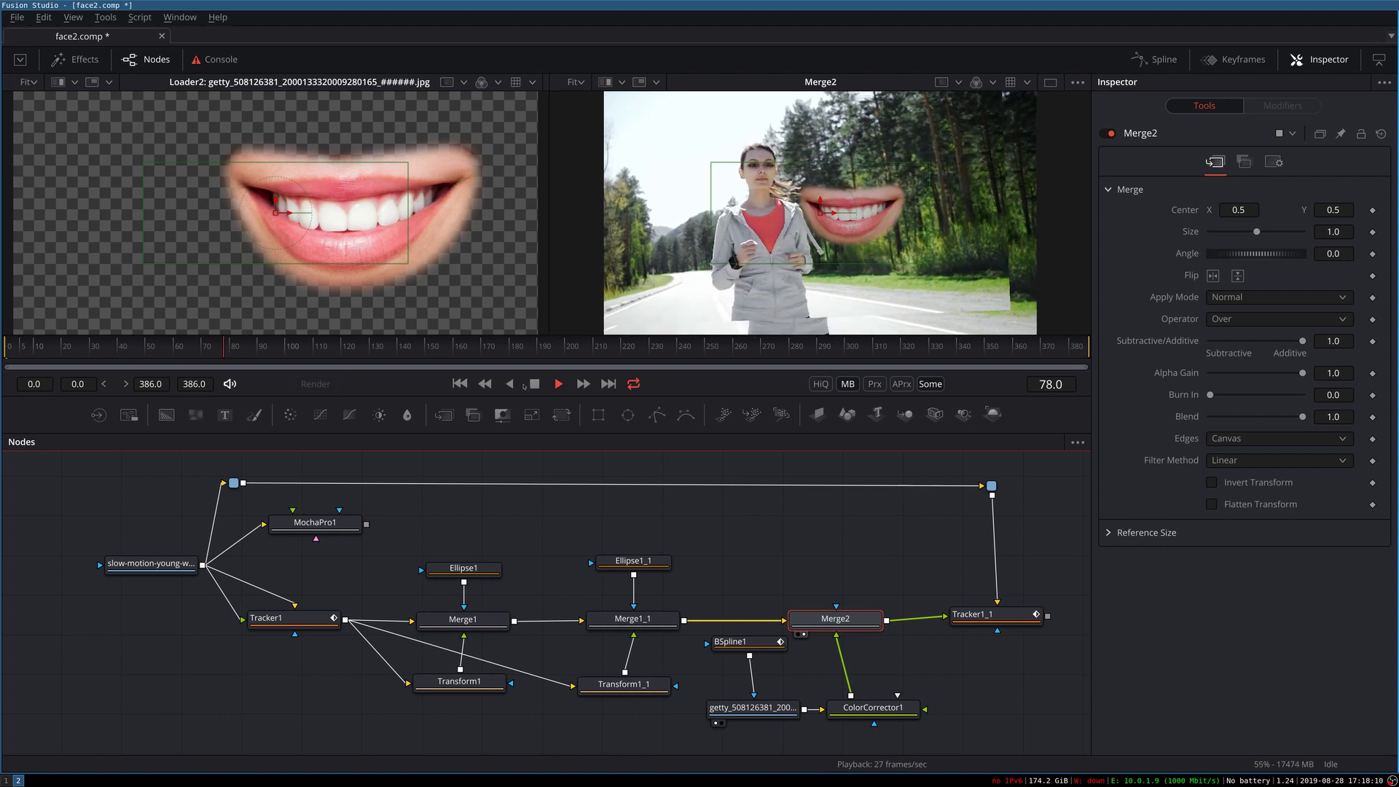
pyautogui.click(535, 384)
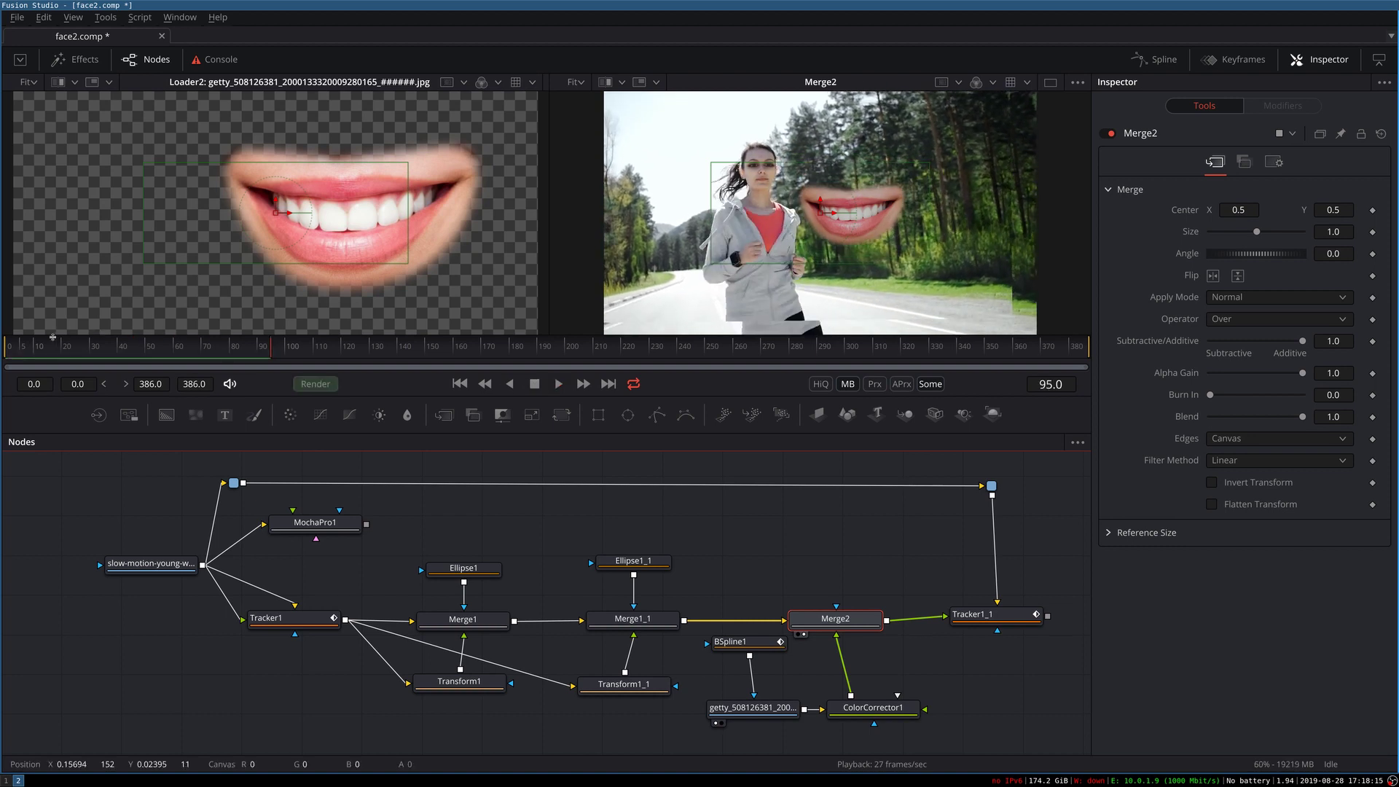
pyautogui.hotkey('ctrl', 'Left')
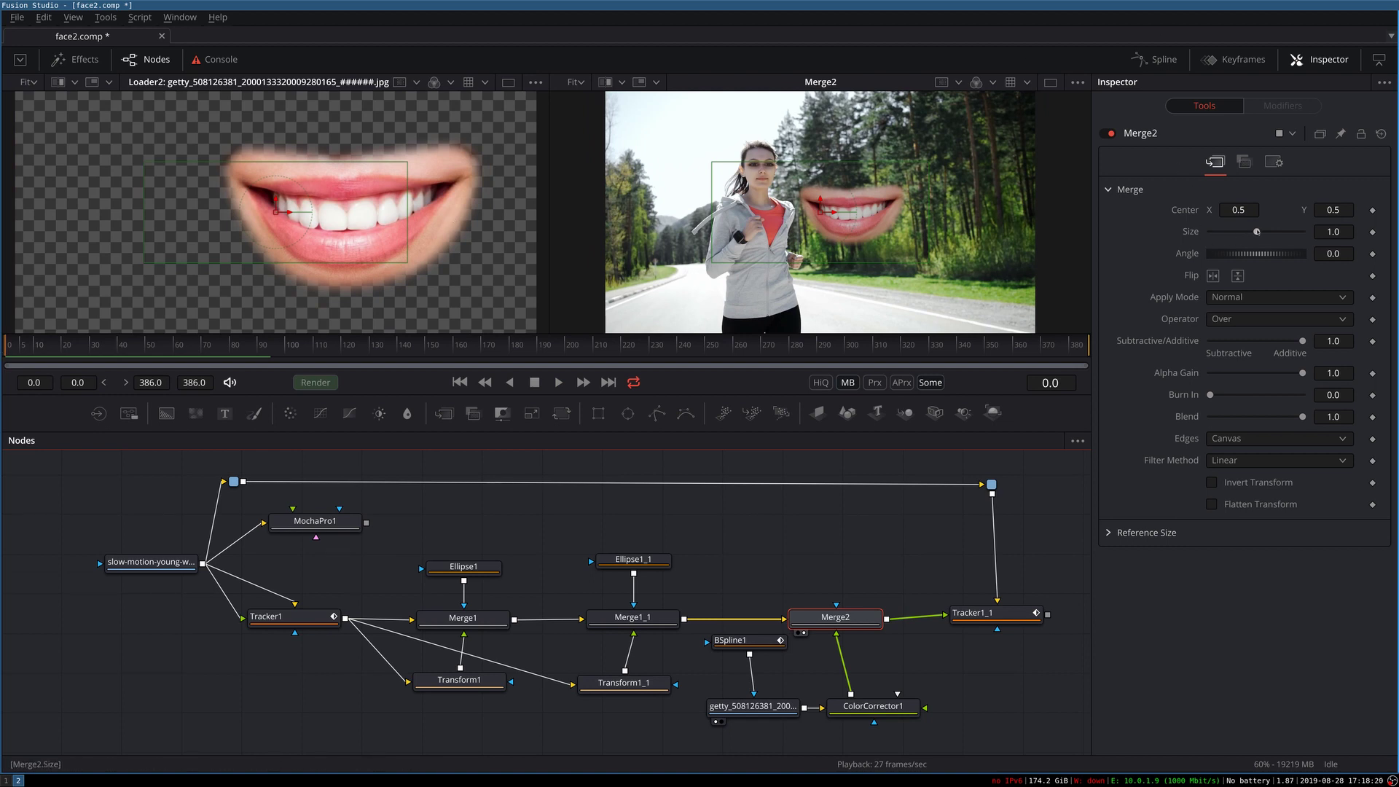
# - Scale the smile in Merge2 to a Size of 0.19 and move it over the woman's face
pyautogui.moveTo(1256, 232); pyautogui.dragTo(1231, 232)
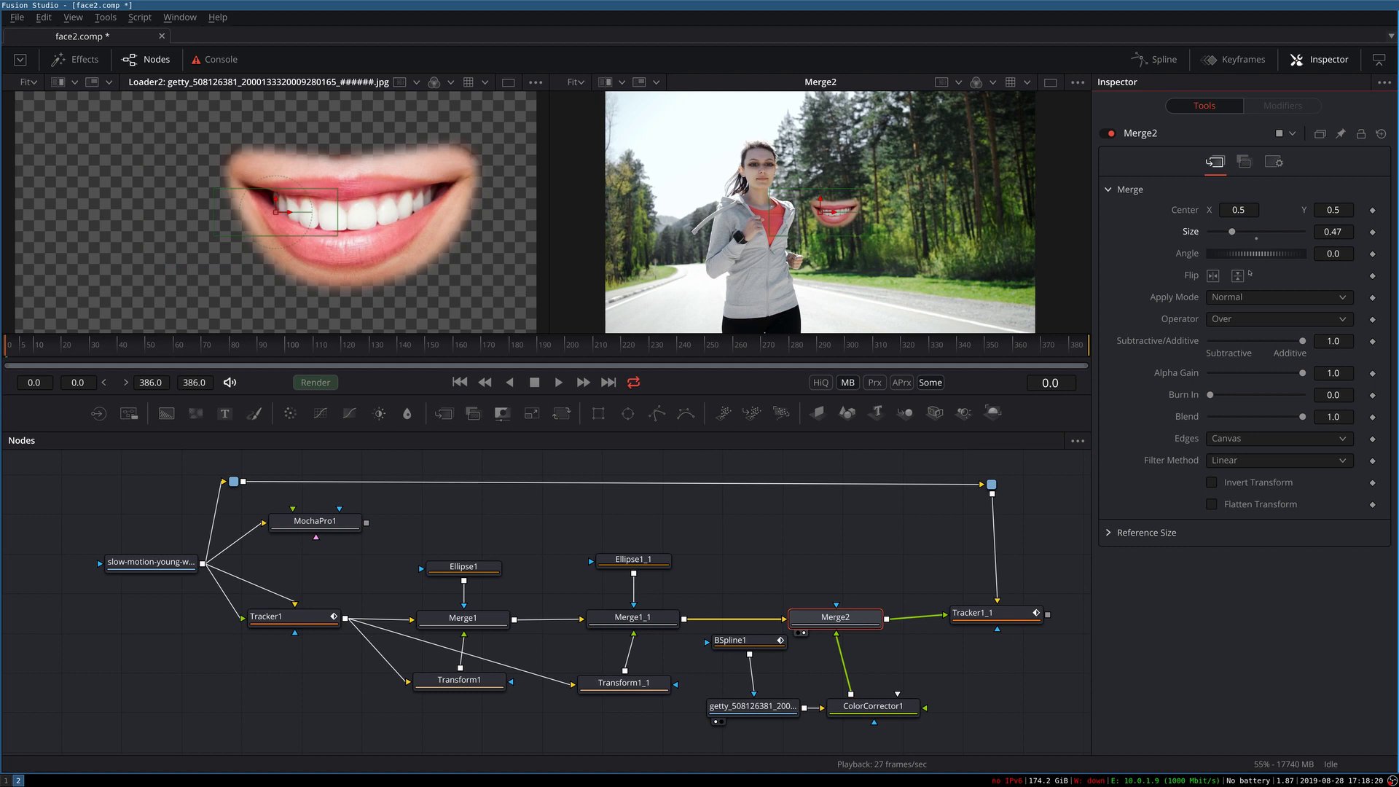
pyautogui.moveTo(810, 207); pyautogui.dragTo(745, 179)
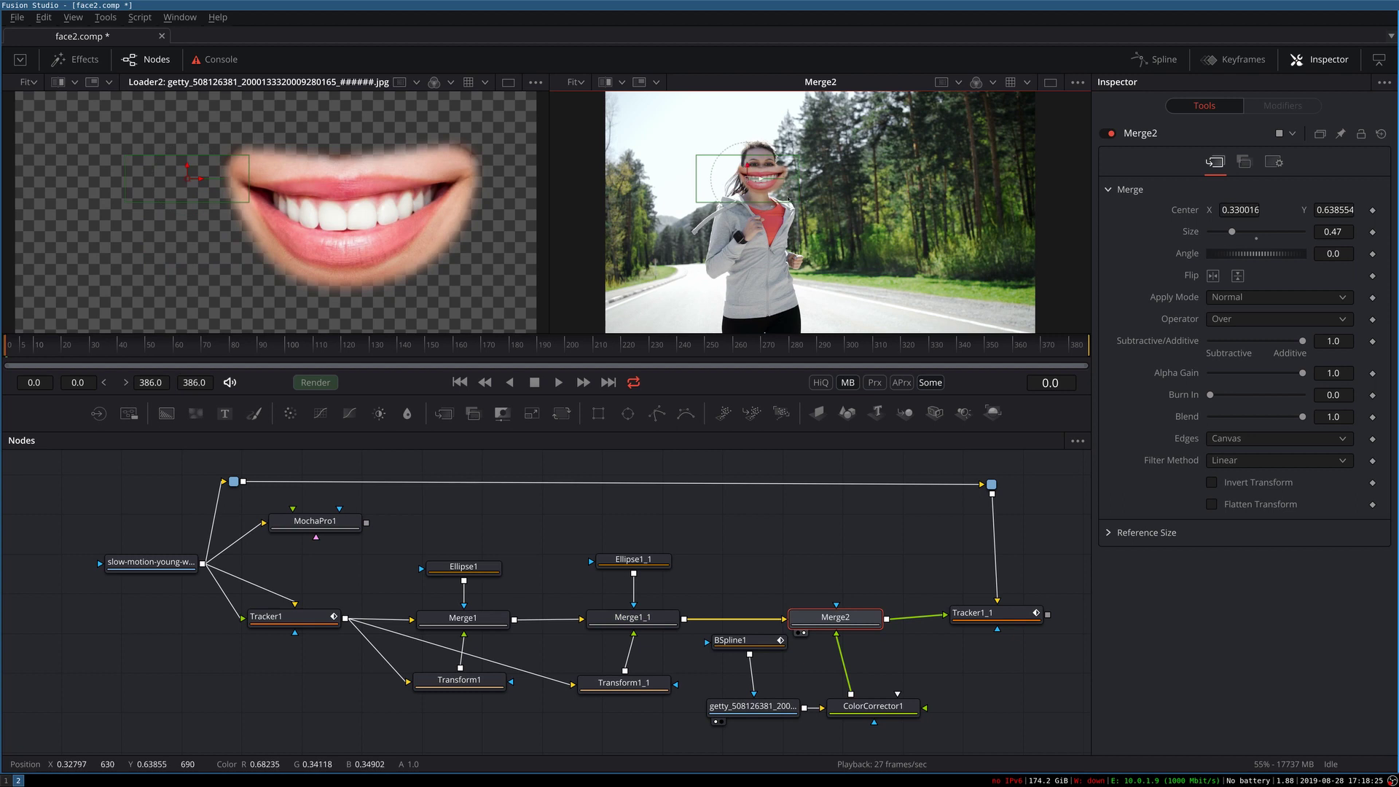
pyautogui.moveTo(1236, 232); pyautogui.dragTo(1219, 232)
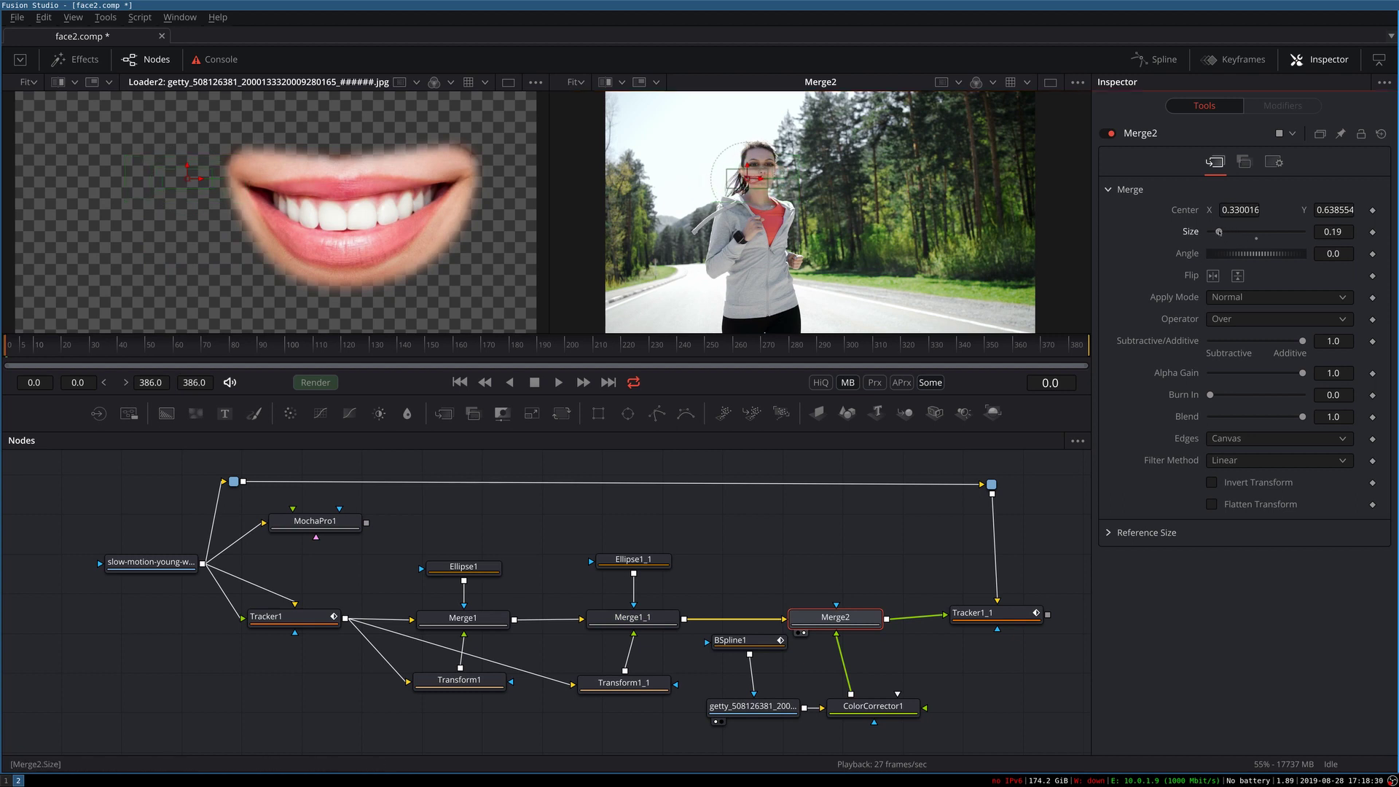
# - Fit the smile over the woman's mouth at 200% view, with Merge2 Size 0.16 and Center about 0.354, 0.636
pyautogui.click(576, 82)
pyautogui.click(581, 166)
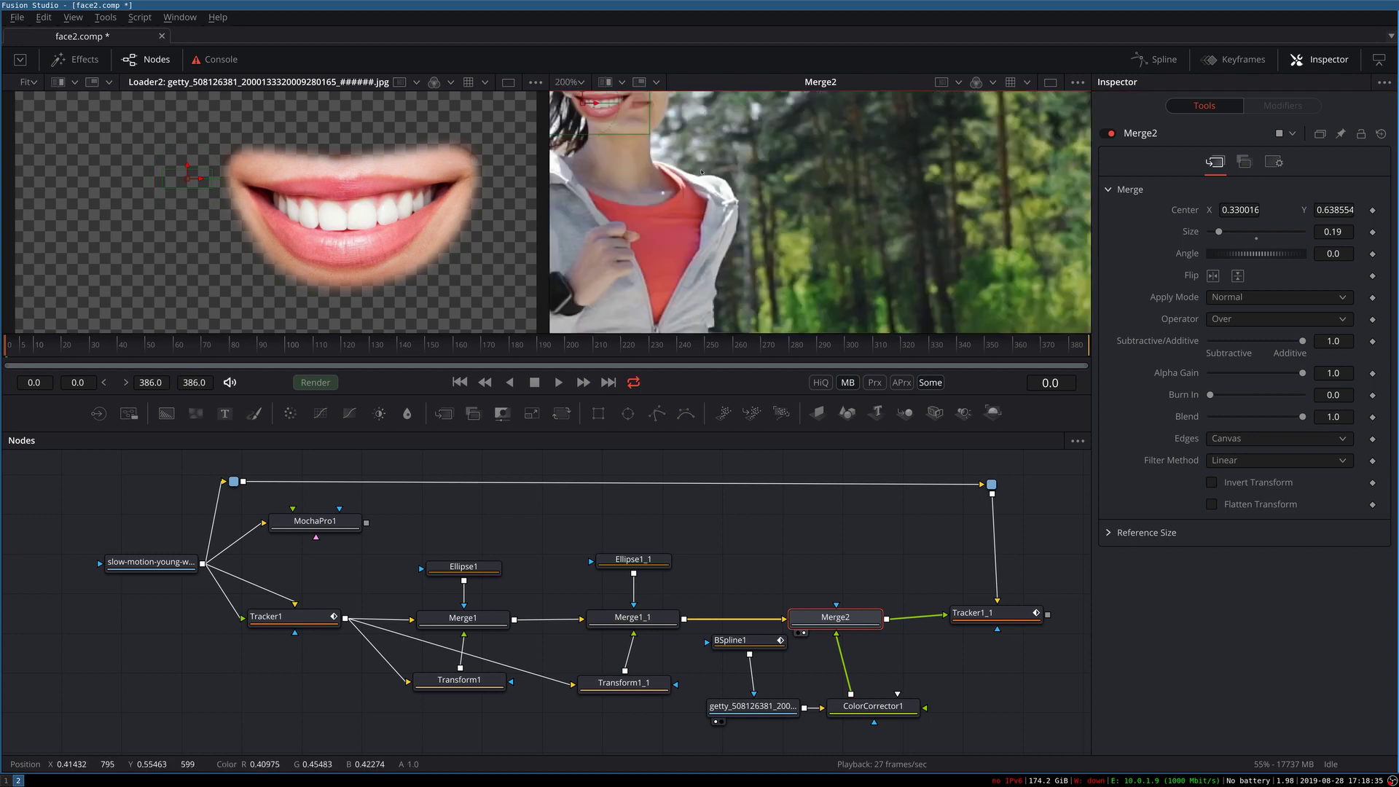
pyautogui.moveTo(701, 172); pyautogui.dragTo(791, 243)
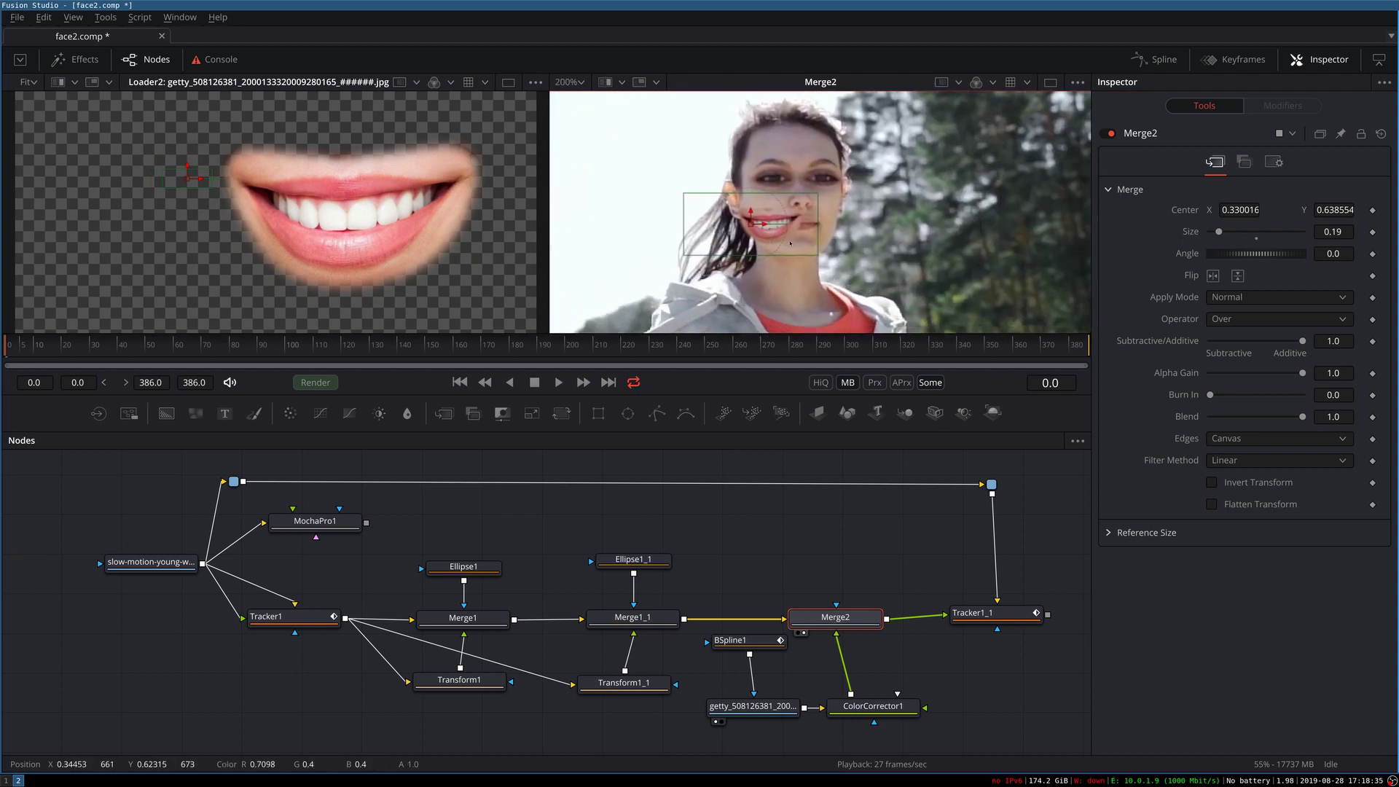
pyautogui.moveTo(1218, 232); pyautogui.dragTo(1216, 232)
pyautogui.moveTo(752, 226); pyautogui.dragTo(785, 226)
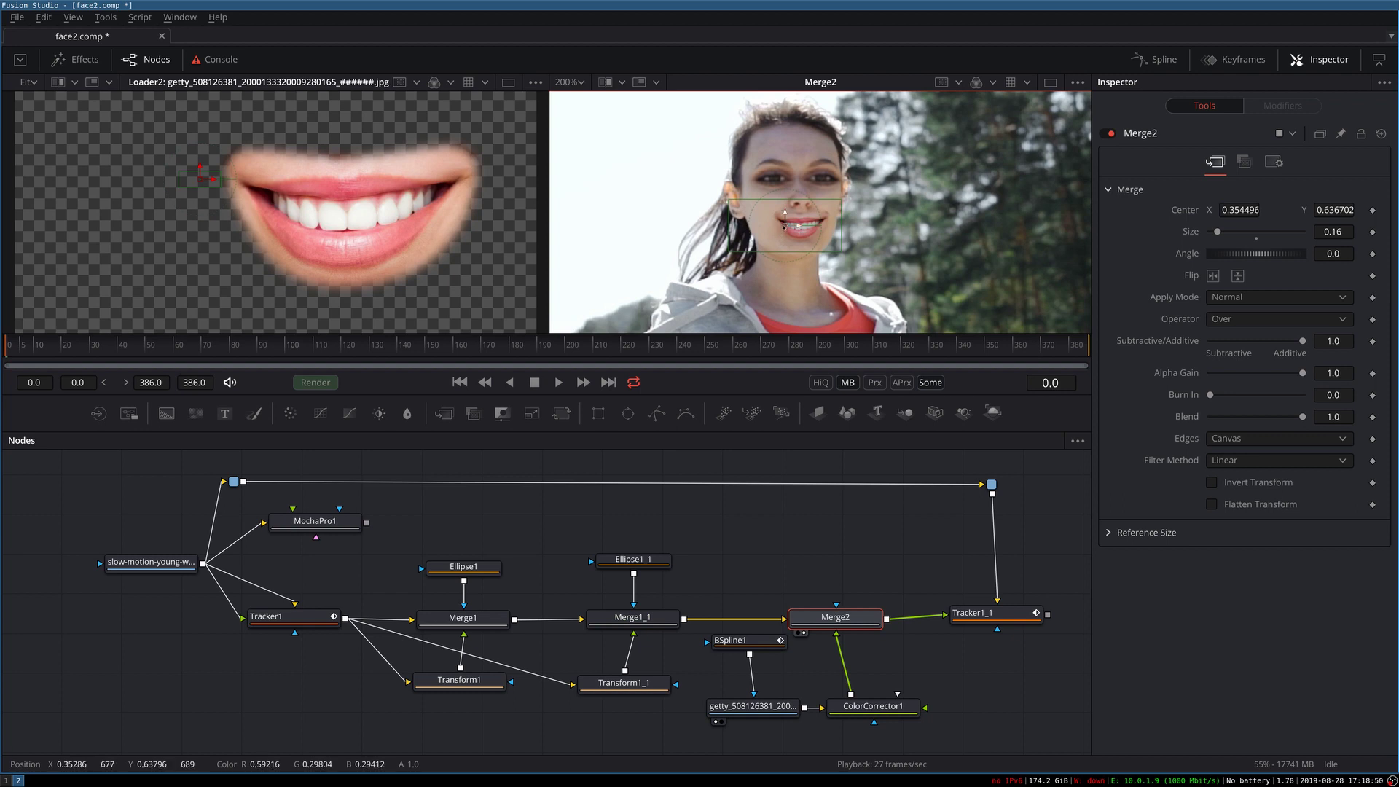
pyautogui.moveTo(785, 227); pyautogui.dragTo(784, 228)
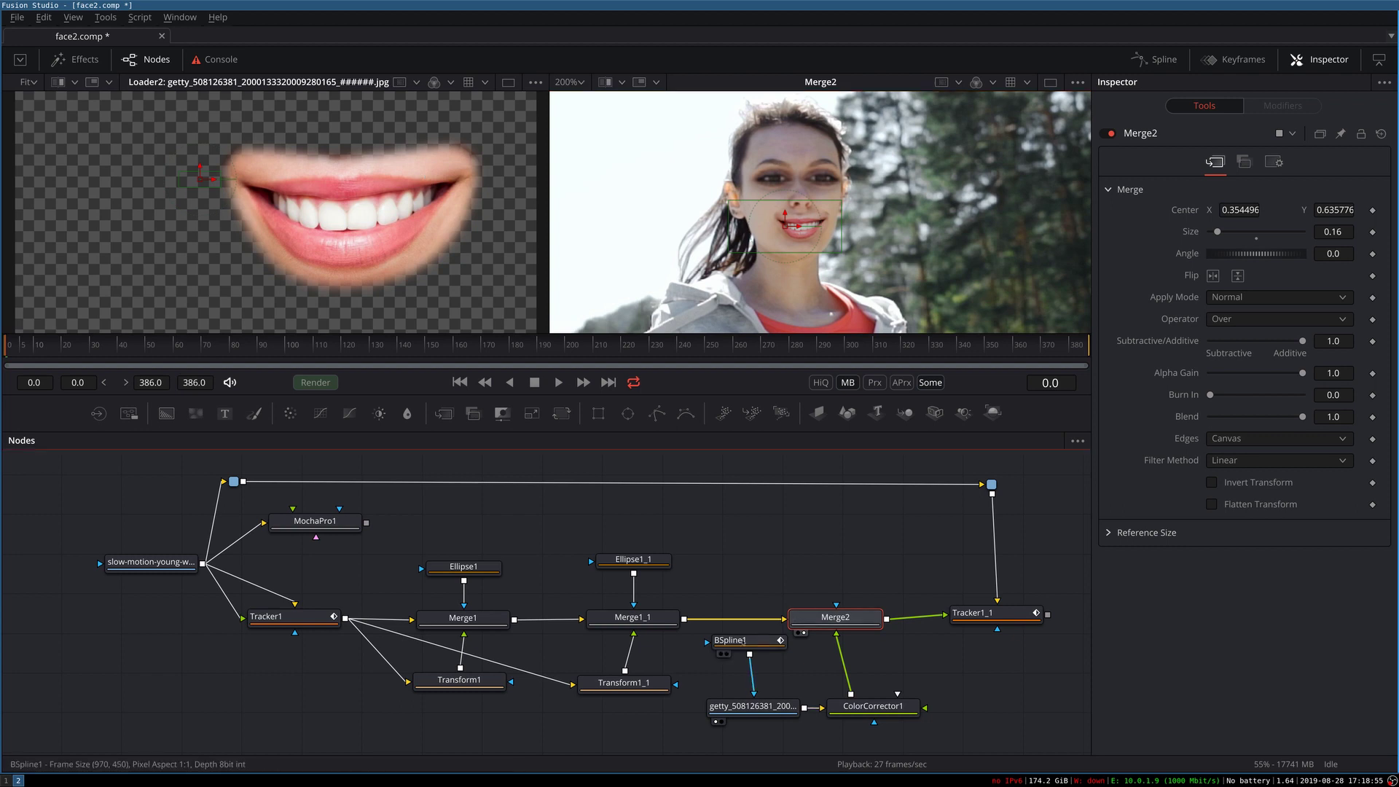
# - Tighten the BSpline1 mask by moving its upper points and corners closer to the upper lip
pyautogui.click(732, 641)
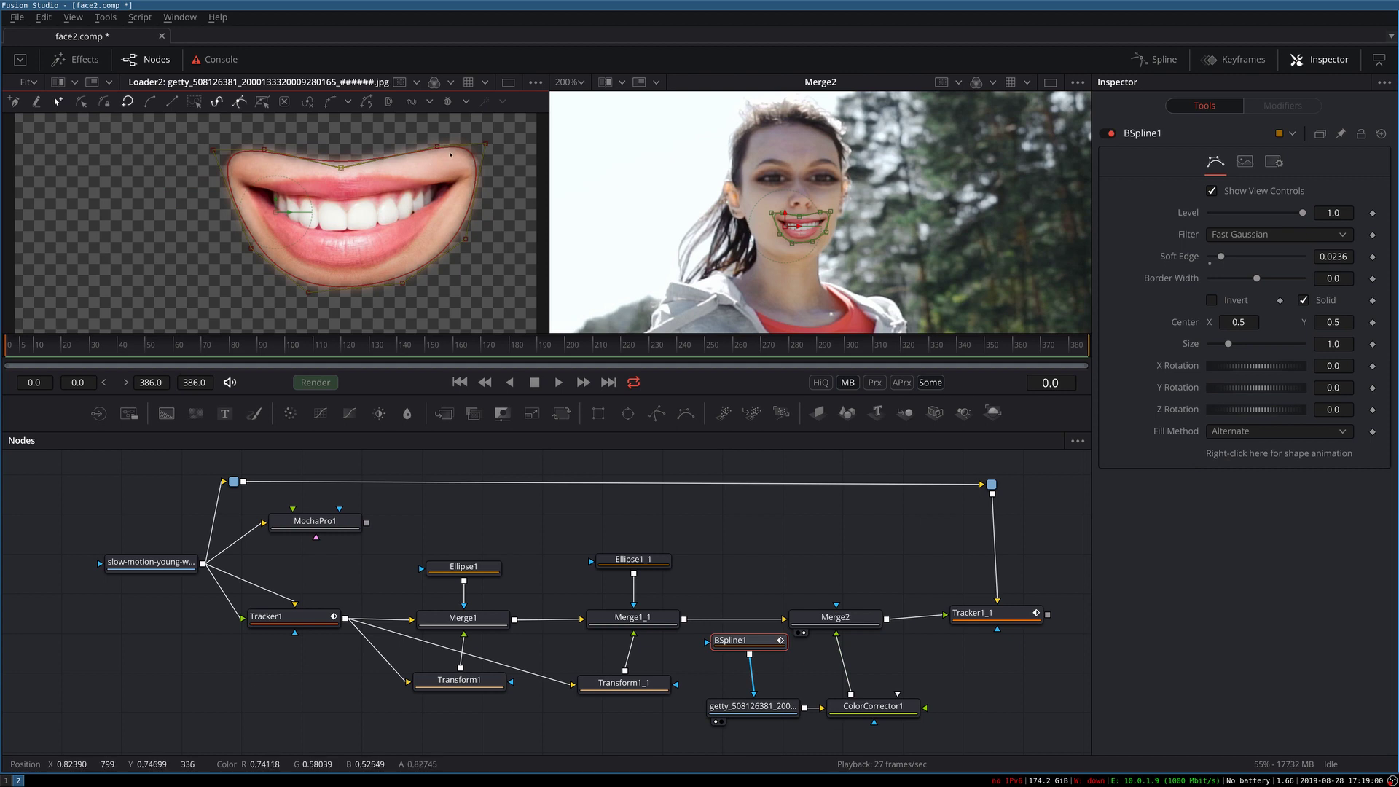
pyautogui.moveTo(438, 147); pyautogui.dragTo(433, 155)
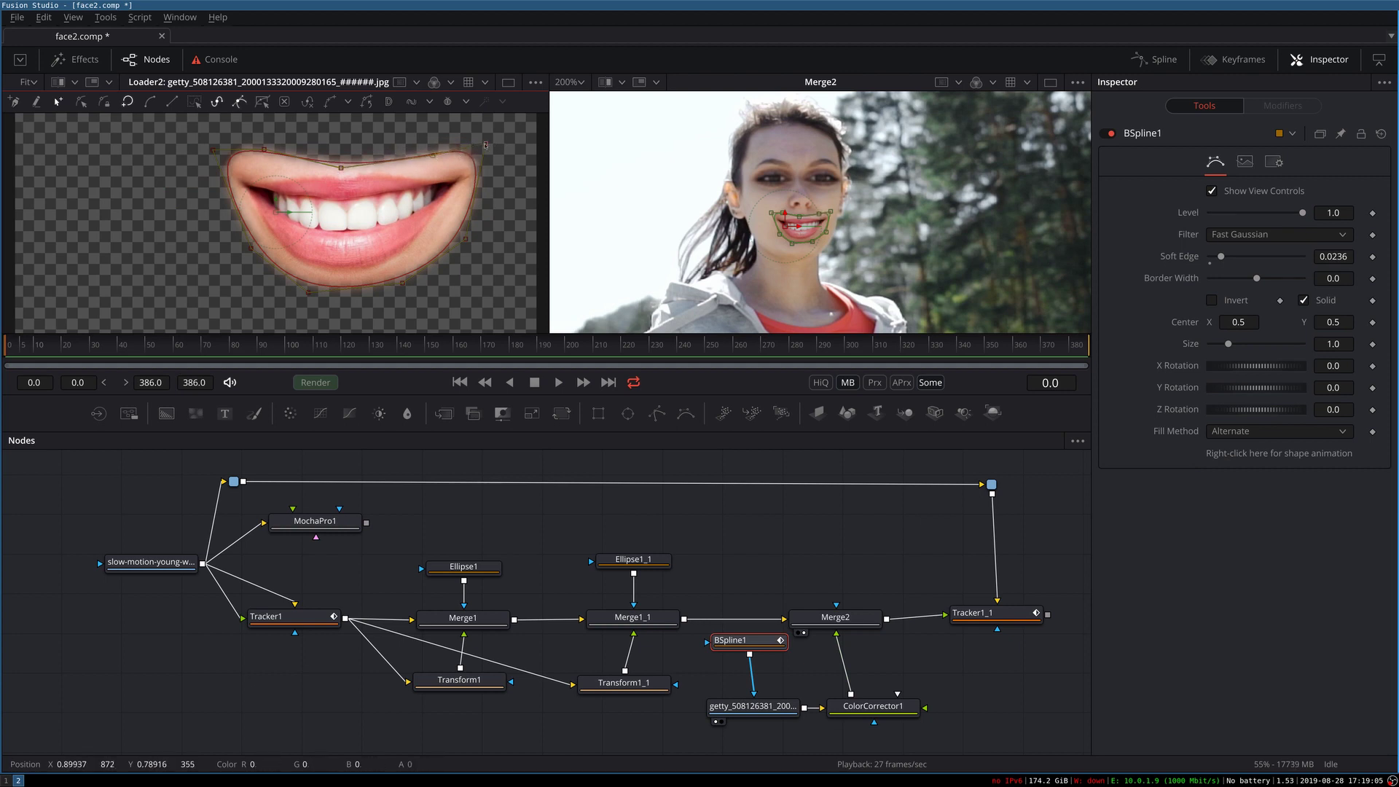
pyautogui.moveTo(486, 145); pyautogui.dragTo(476, 148)
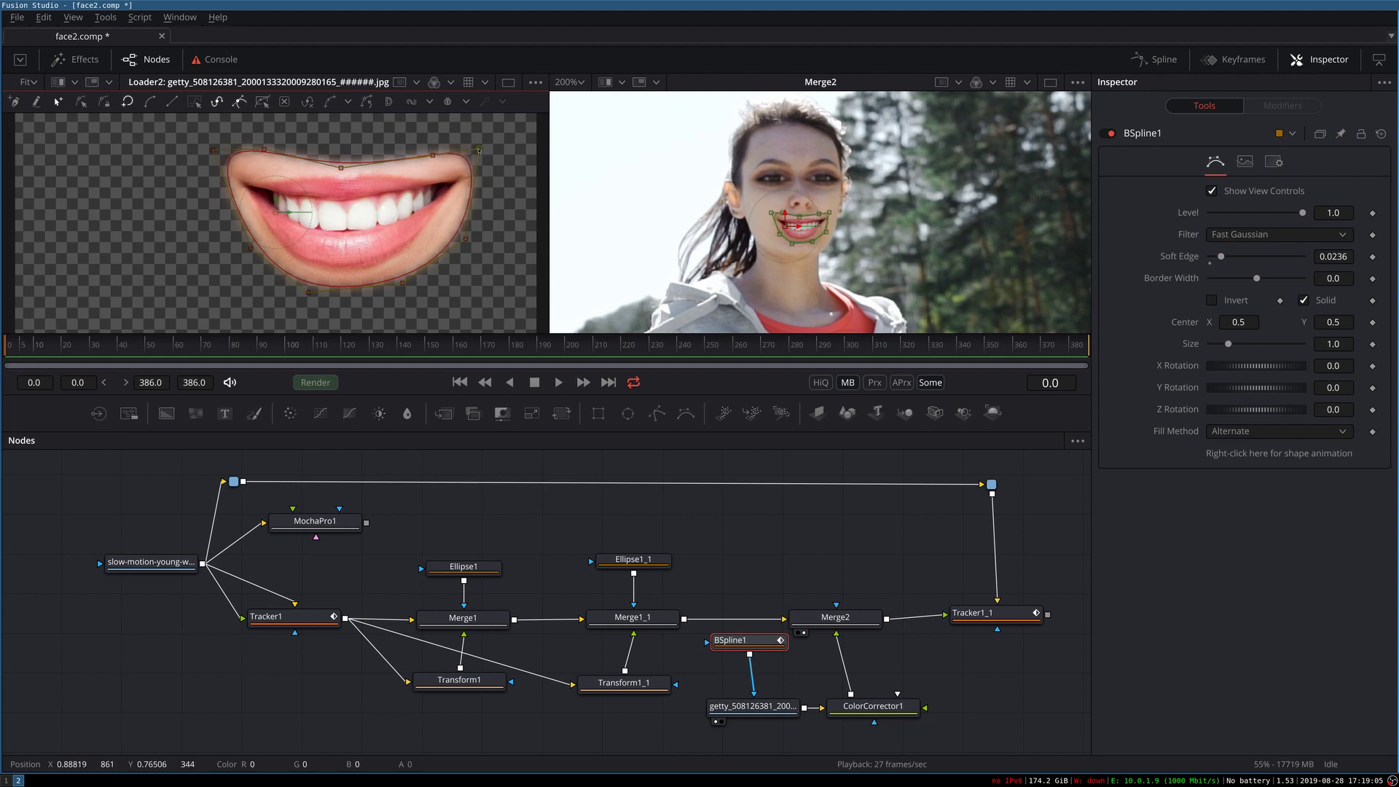
pyautogui.moveTo(213, 150); pyautogui.dragTo(219, 158)
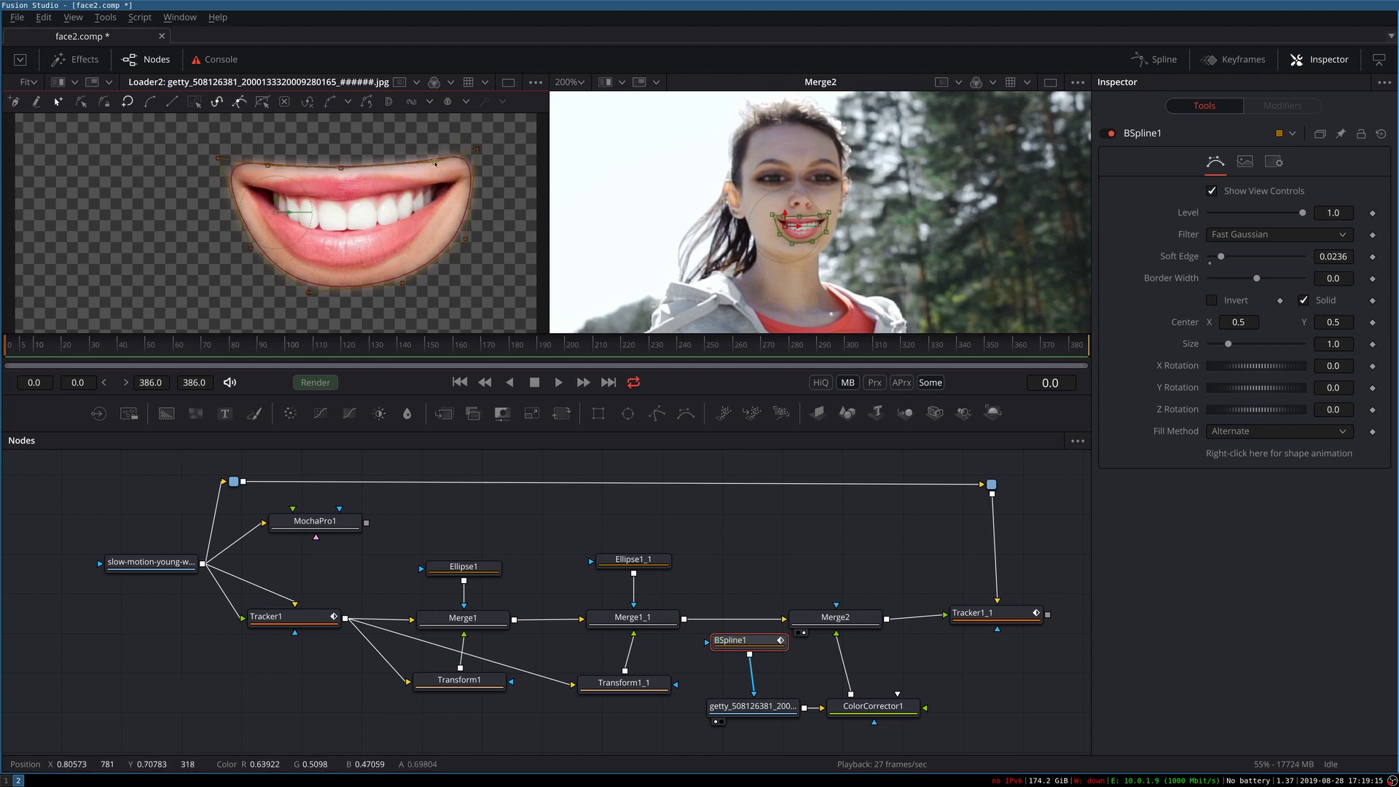
pyautogui.click(837, 523)
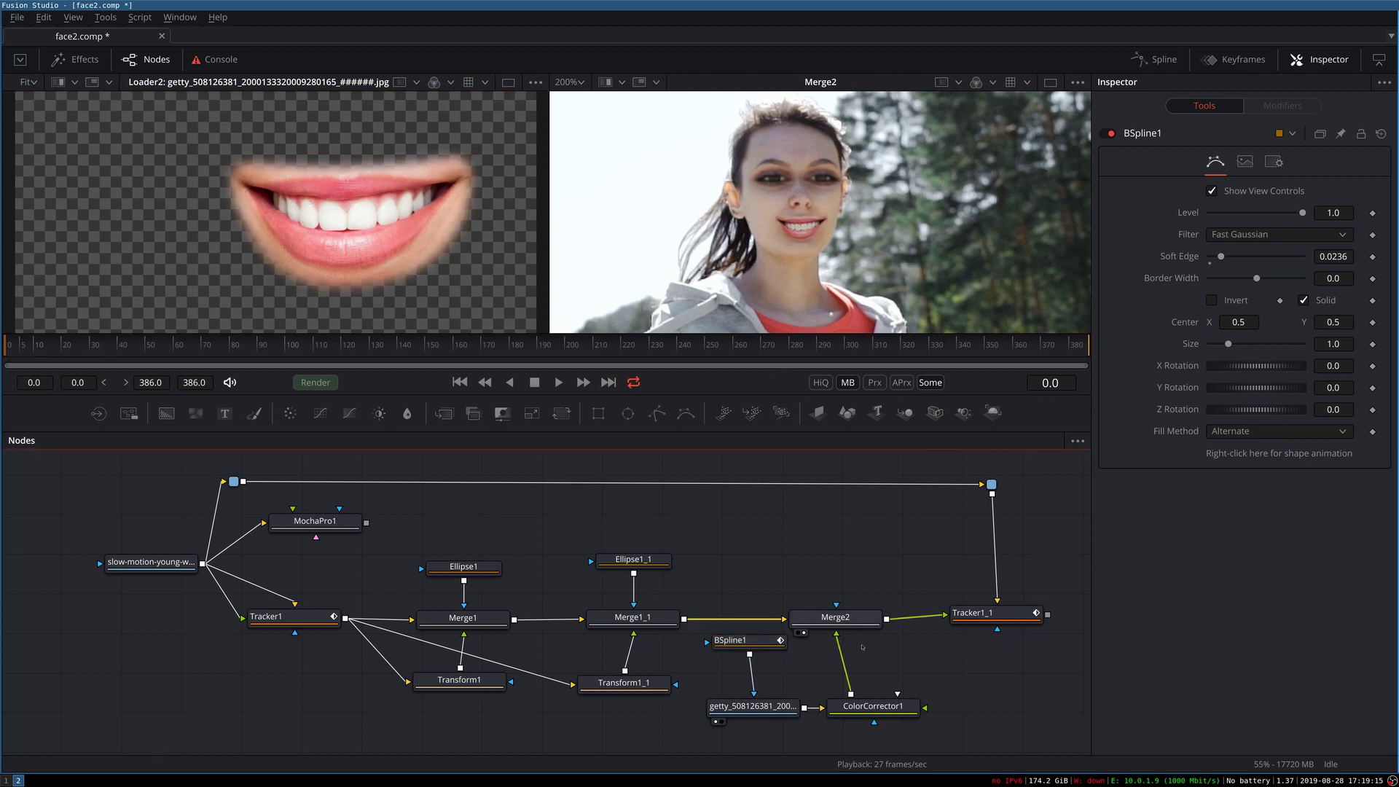
# - Nudge the smile in Merge2 slightly sideways over the mouth, to Center X 0.353975
pyautogui.click(839, 620)
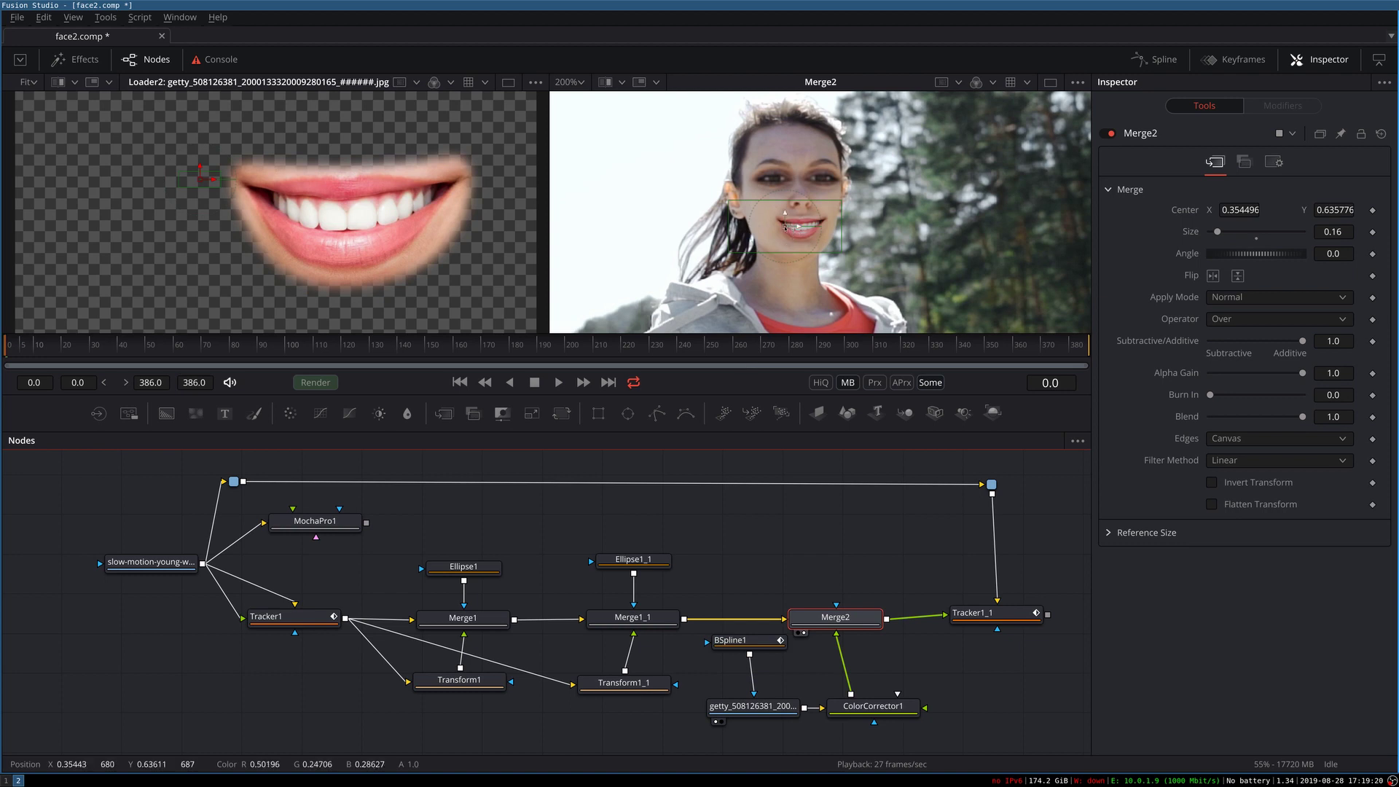
pyautogui.moveTo(788, 227); pyautogui.dragTo(784, 227)
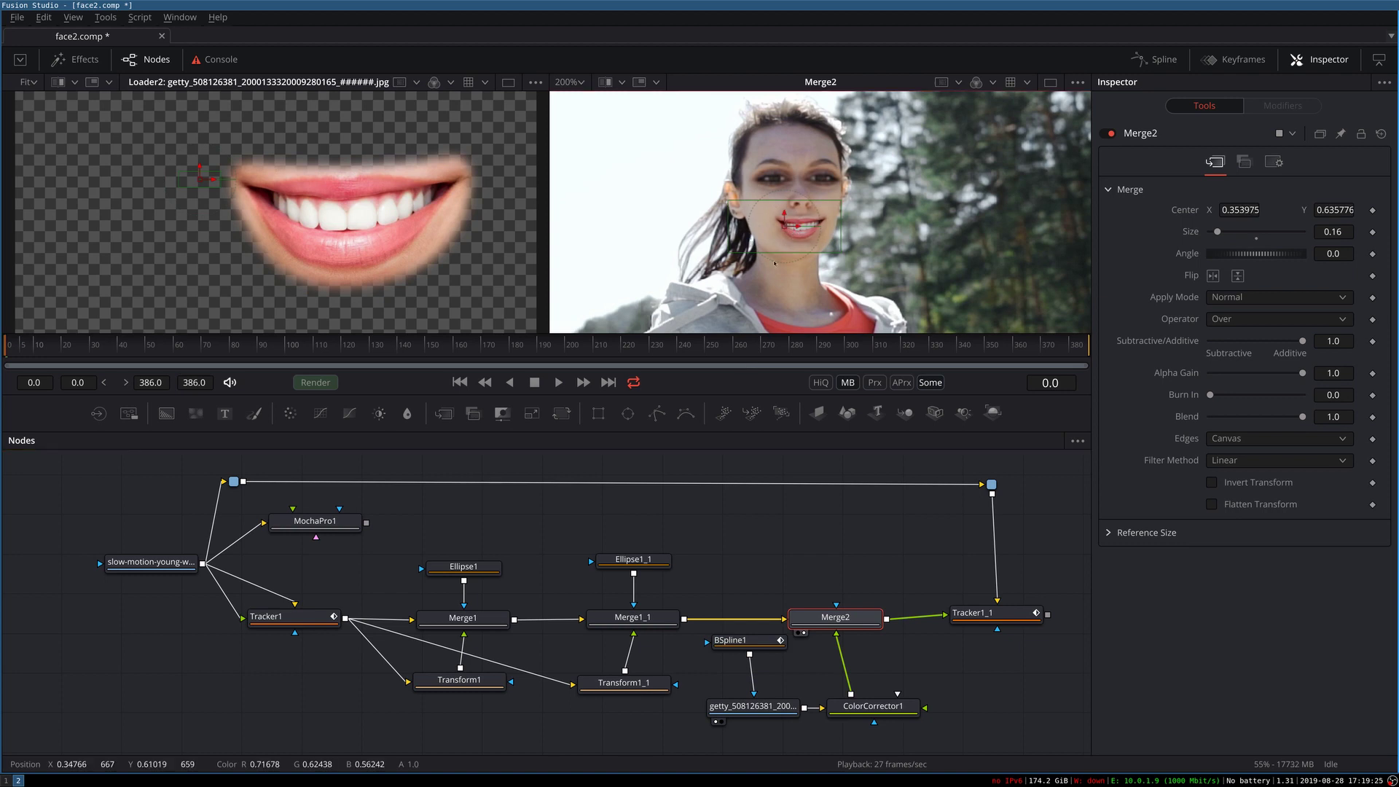
pyautogui.click(772, 537)
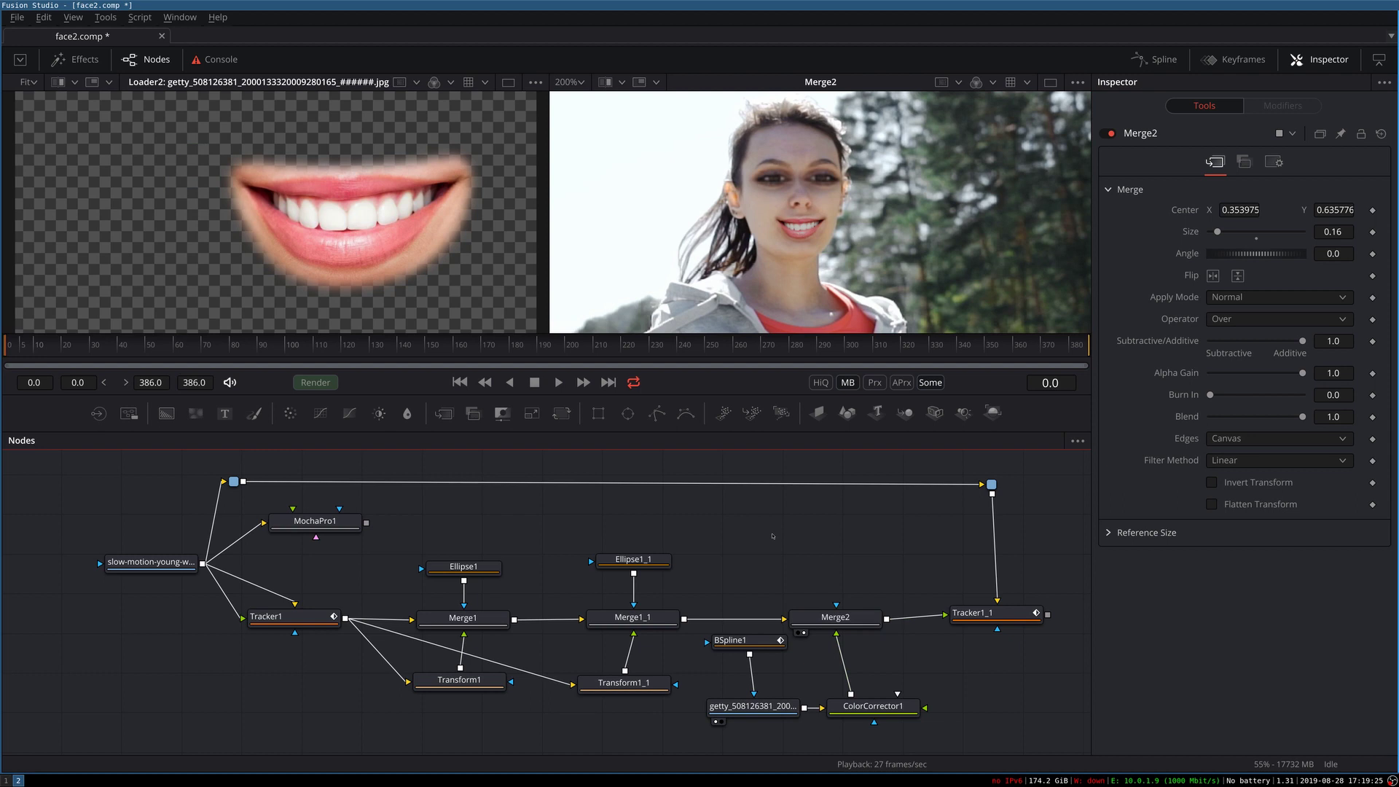
# - Play the Merge2 result fitted to the second viewer, and display Tracker1_1 there to review the face with its original motion
pyautogui.click(569, 81)
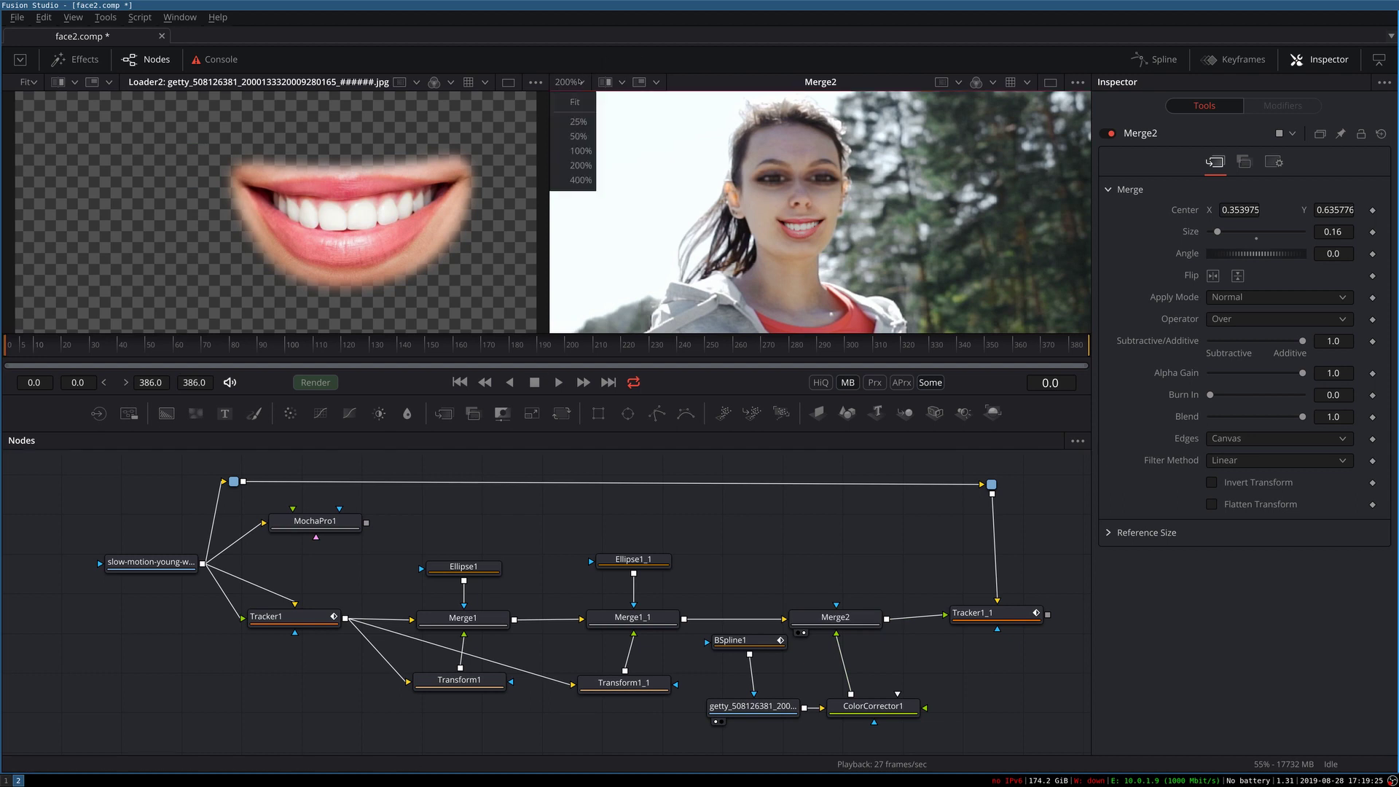
pyautogui.click(574, 103)
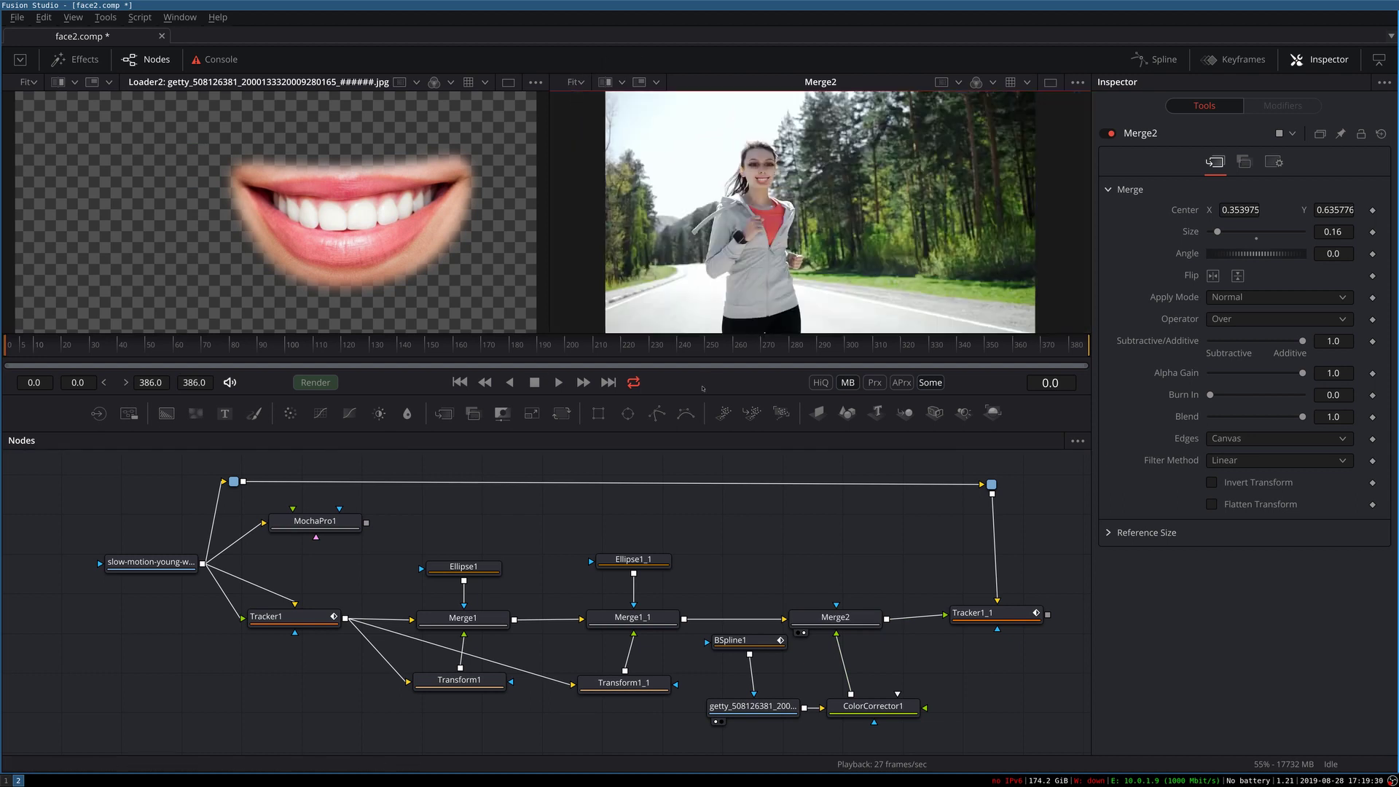
pyautogui.press('space')
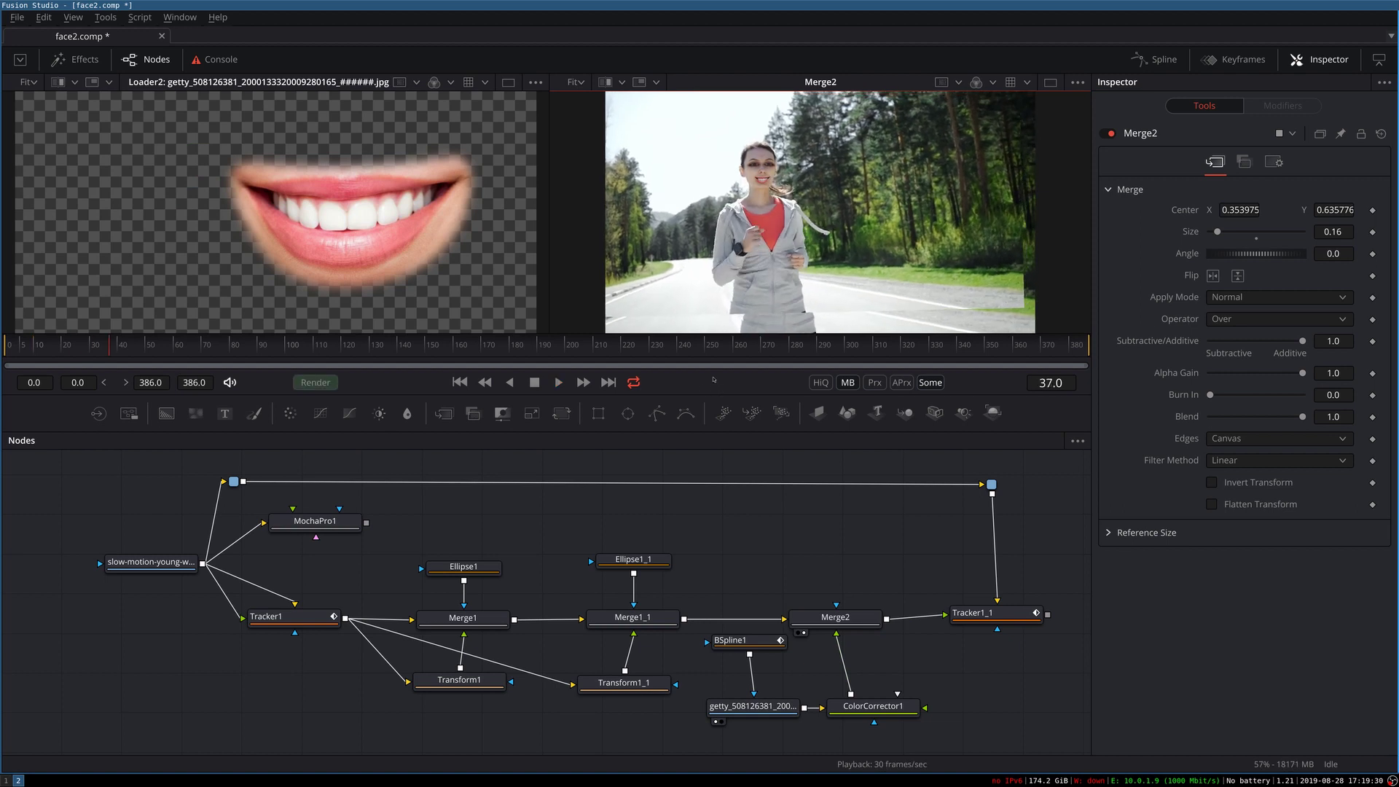
pyautogui.click(999, 619)
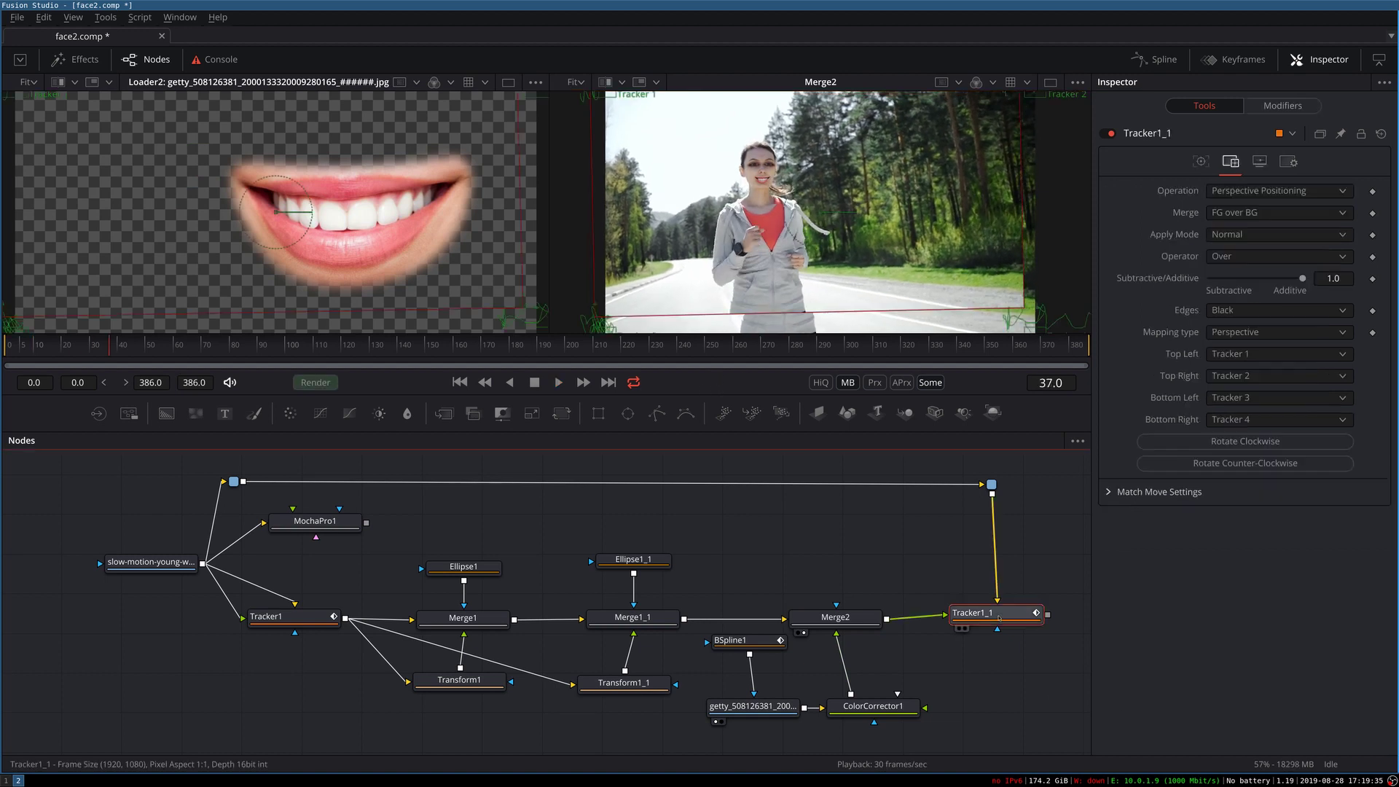
pyautogui.press('2')
pyautogui.press('space')
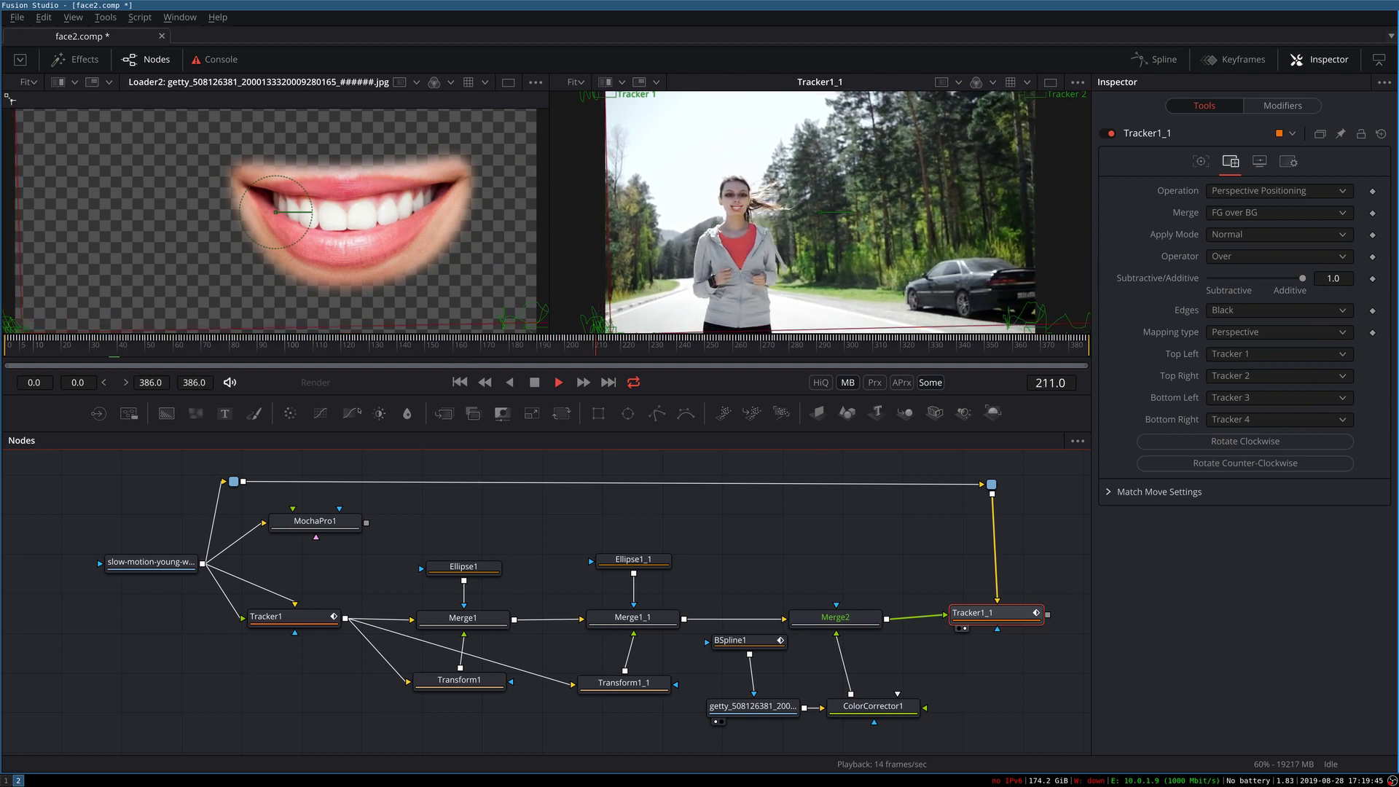
pyautogui.press('space')
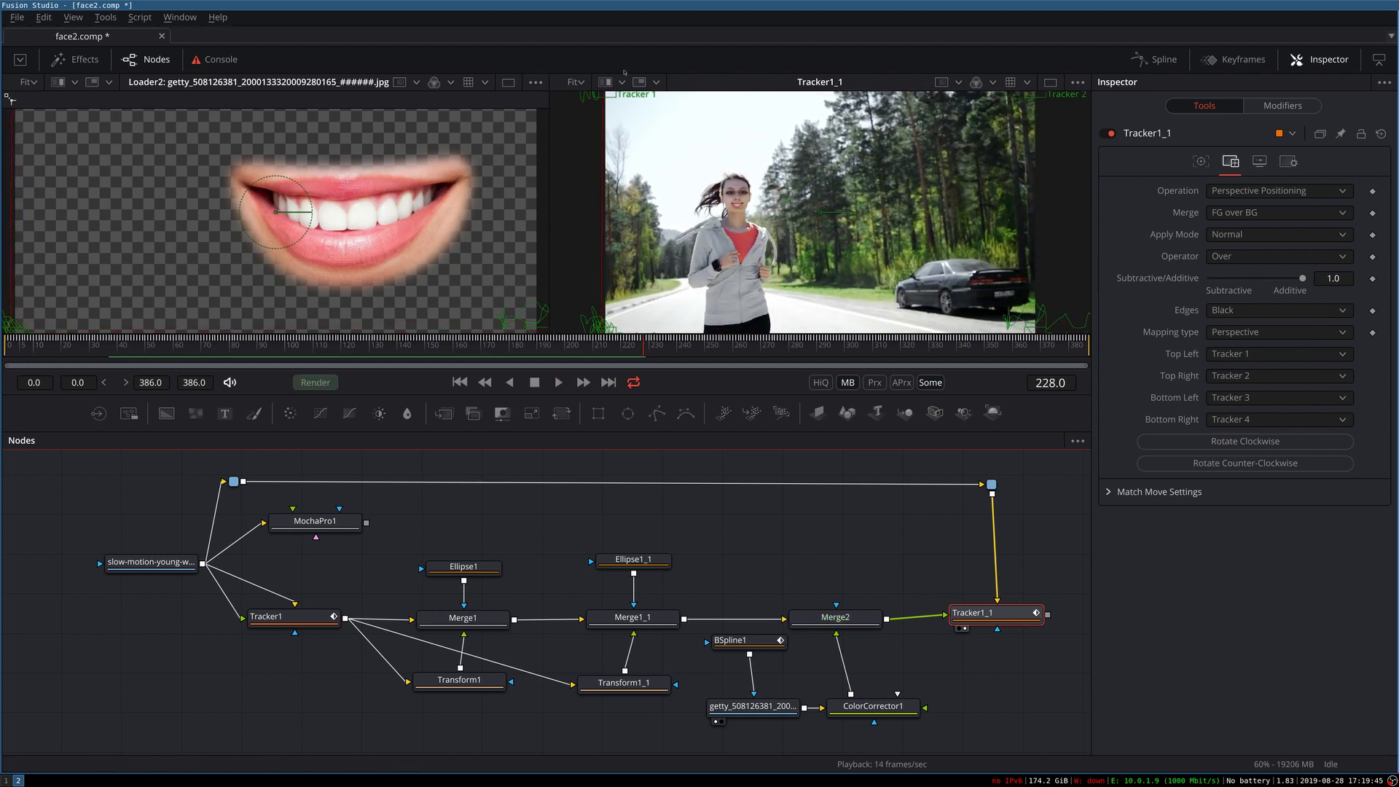
# - With Tracker1_1 viewed at 200%, set the ColorCorrector1 Gain to 0.75 and the BSpline1 Soft Edge to 0.0409
pyautogui.click(576, 82)
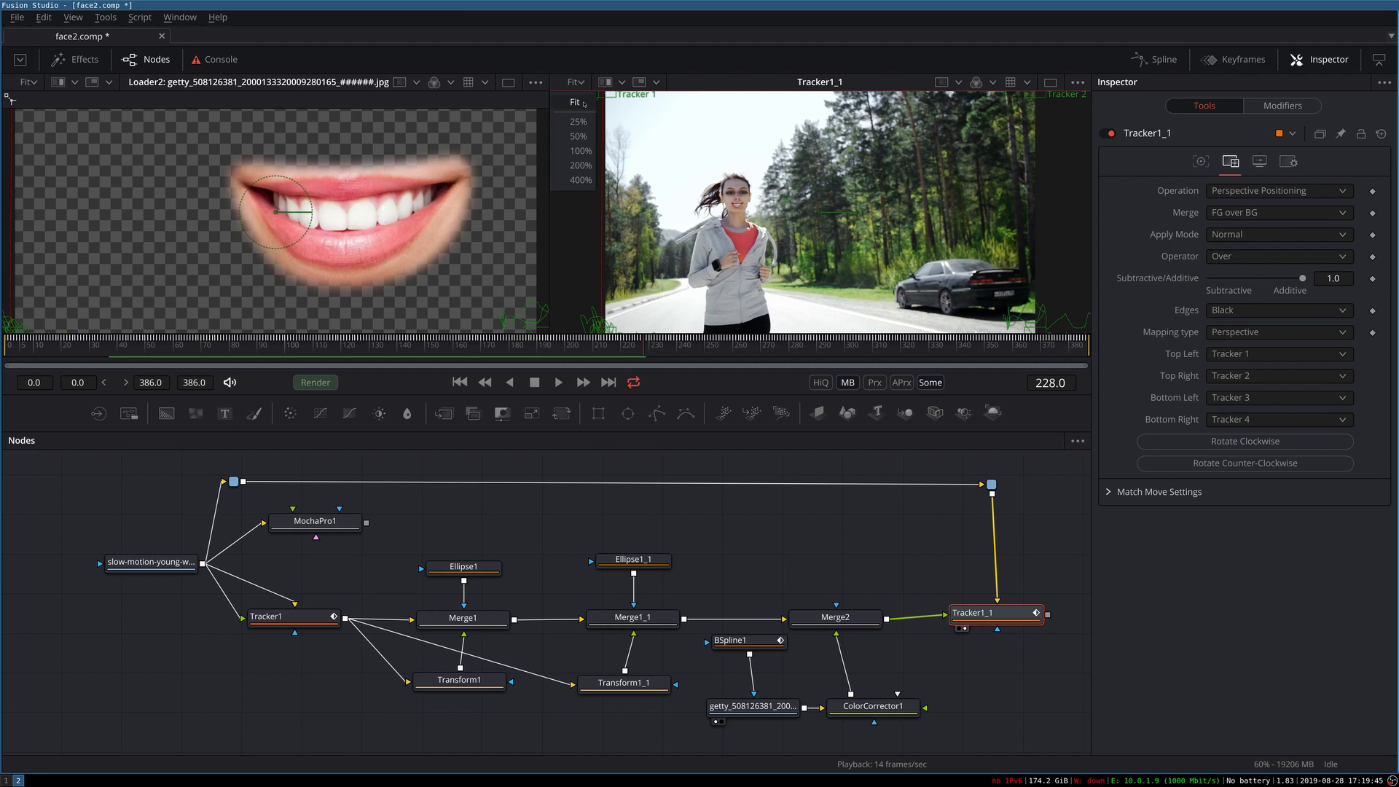
pyautogui.click(580, 165)
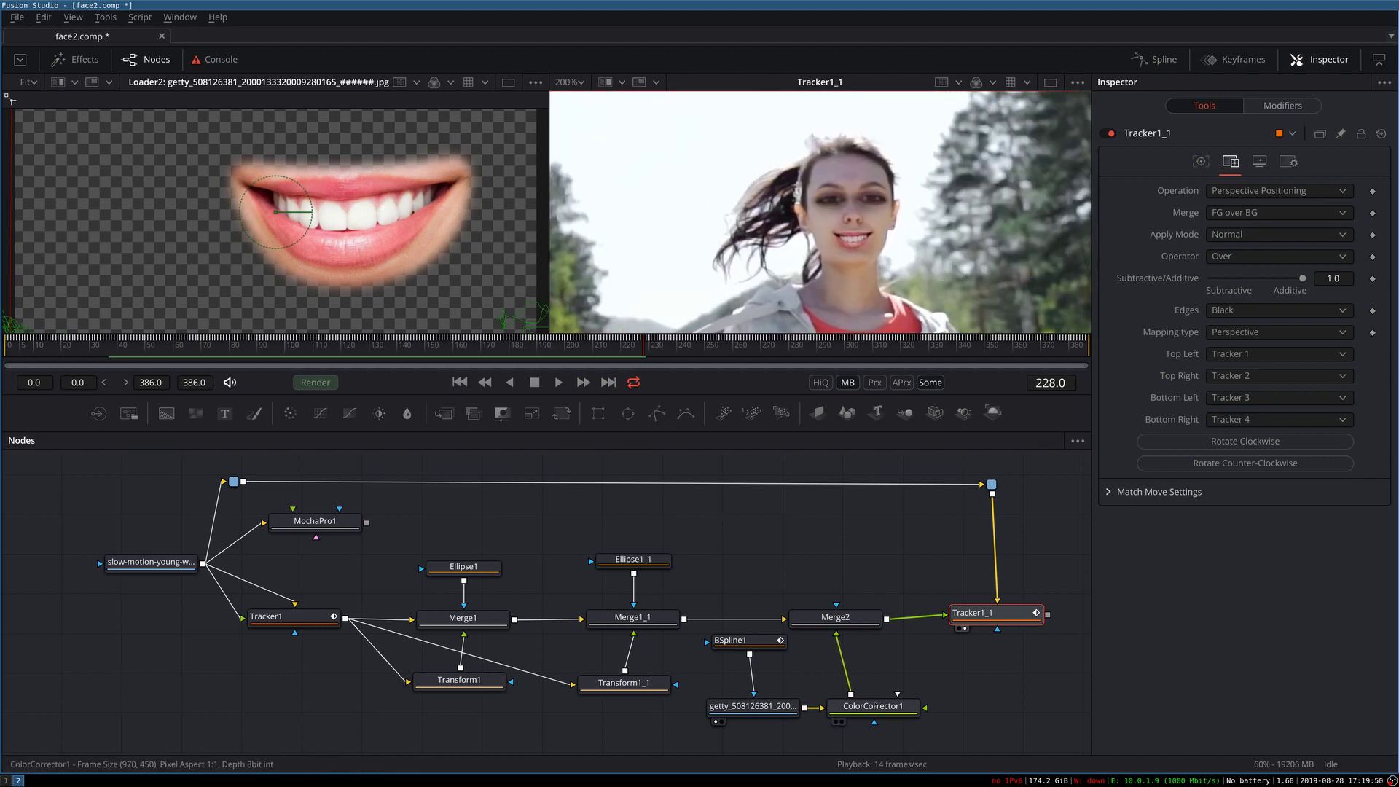
pyautogui.click(873, 706)
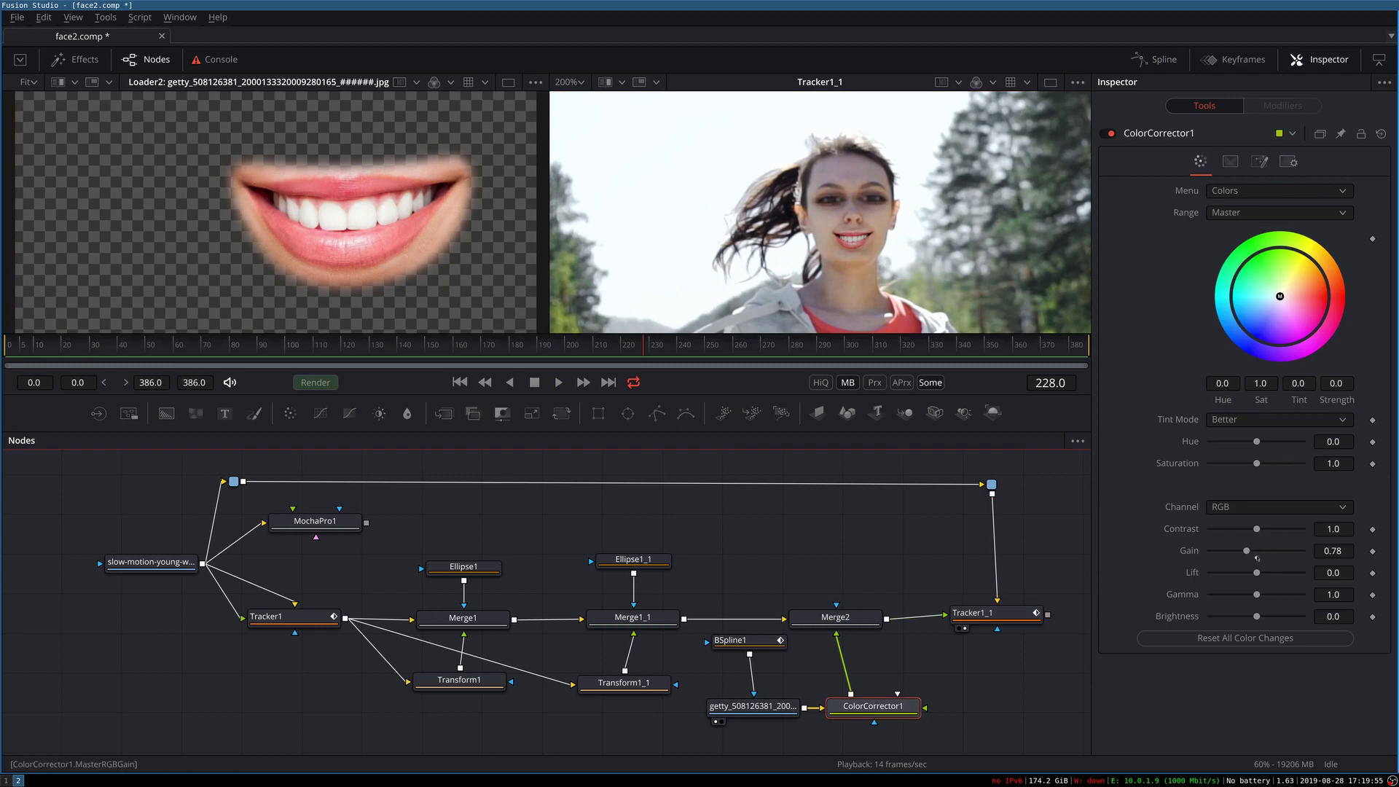
pyautogui.moveTo(1247, 551); pyautogui.dragTo(1245, 551)
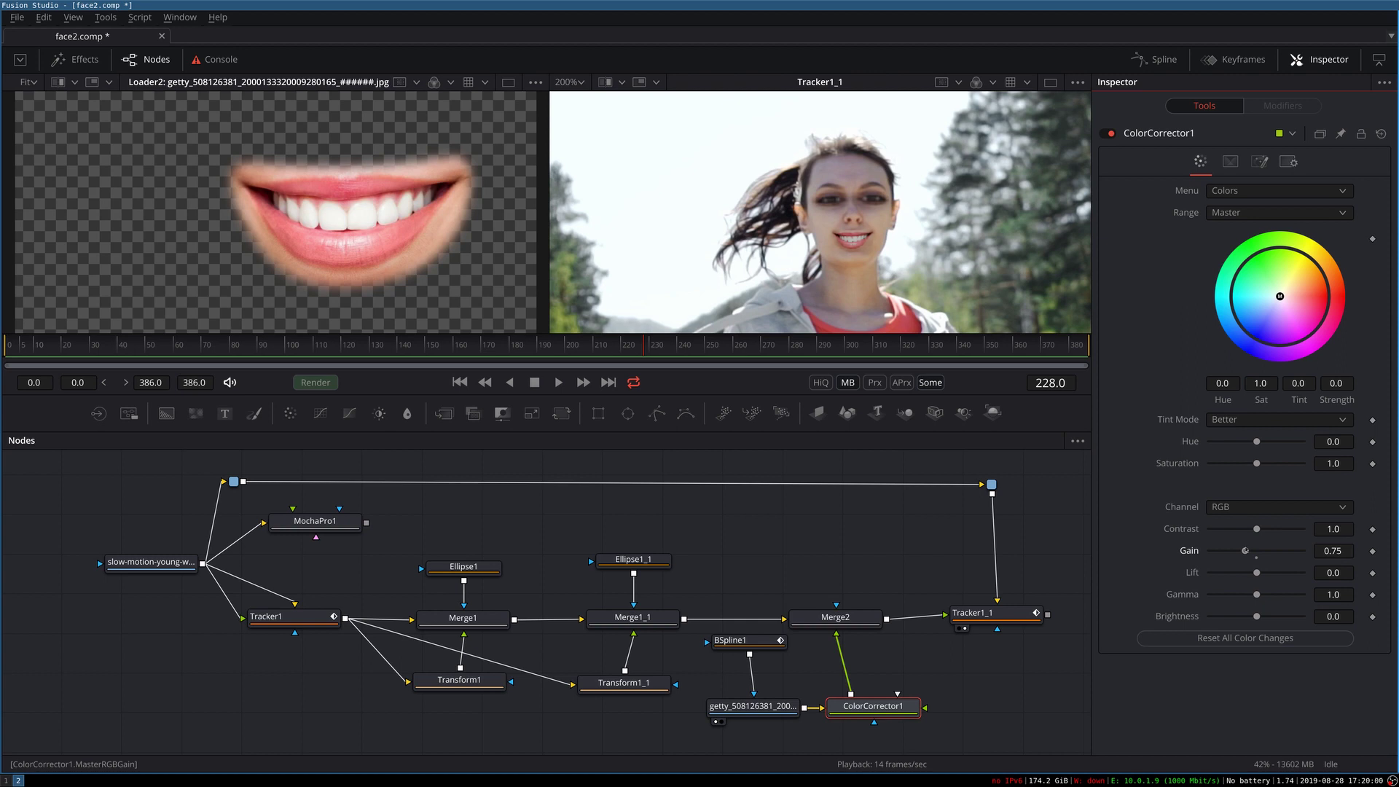
pyautogui.click(740, 640)
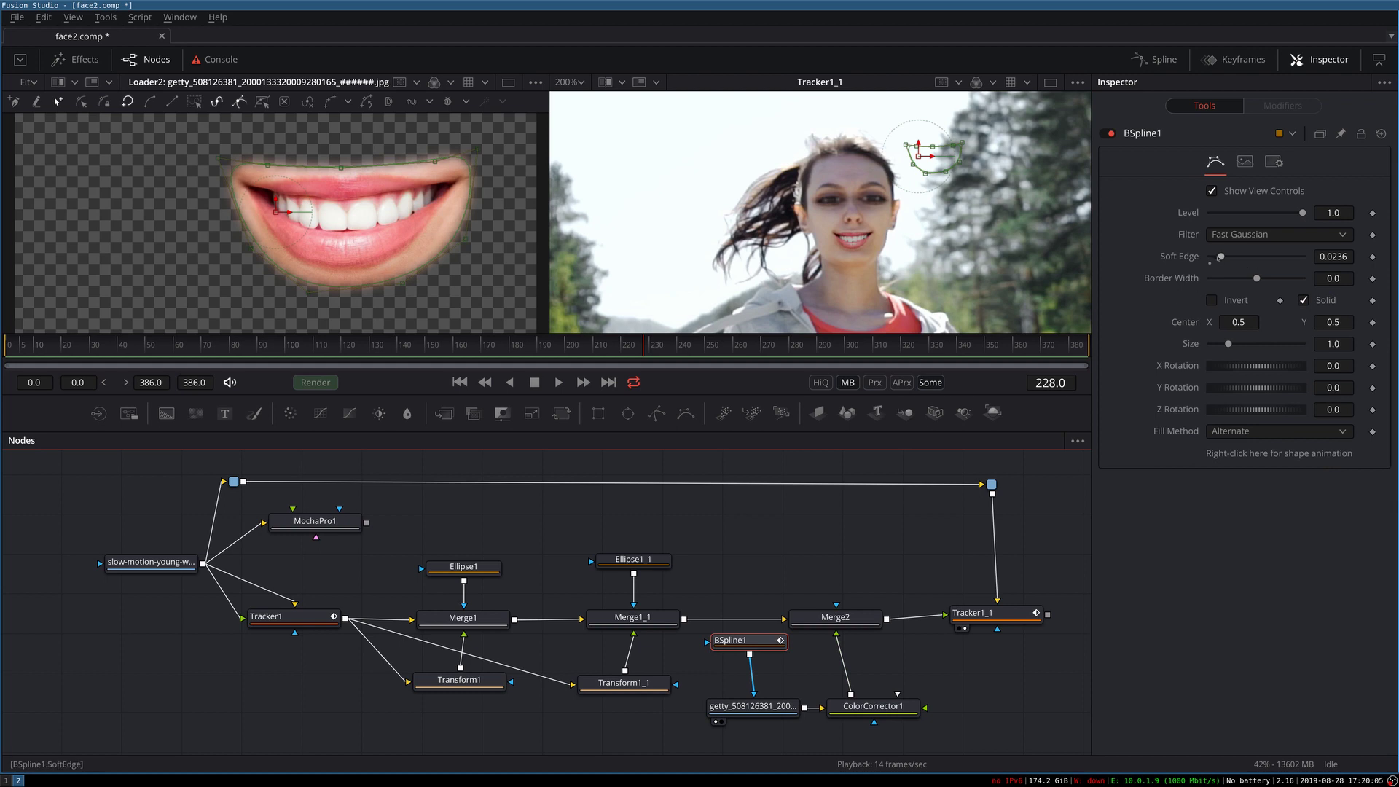
pyautogui.moveTo(1221, 256); pyautogui.dragTo(1229, 258)
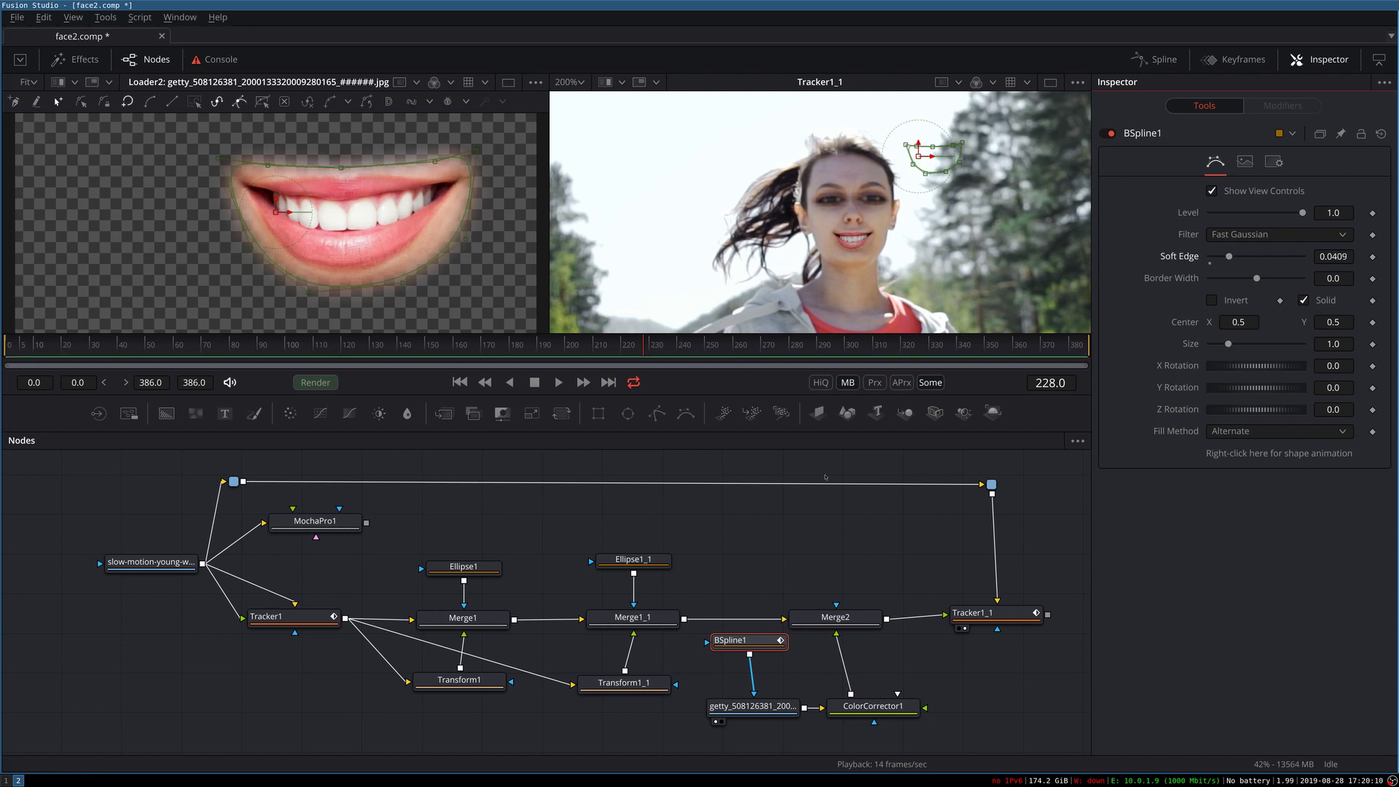
# - Add a Saver node in the empty area below Tracker1_1, with goffy2.mov in the 2019-08-24-face-track folder as its output file
pyautogui.moveTo(786, 534); pyautogui.dragTo(675, 520)
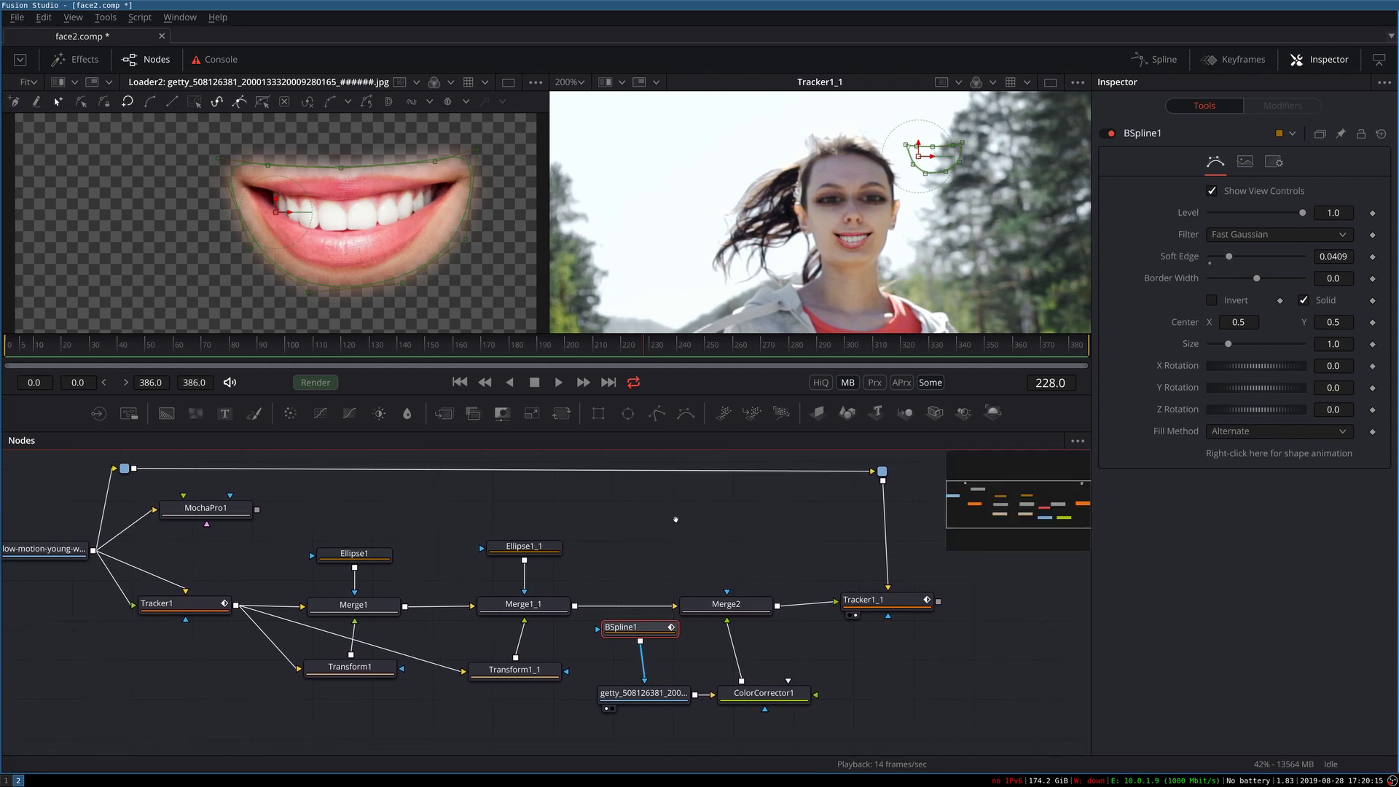
pyautogui.click(927, 662)
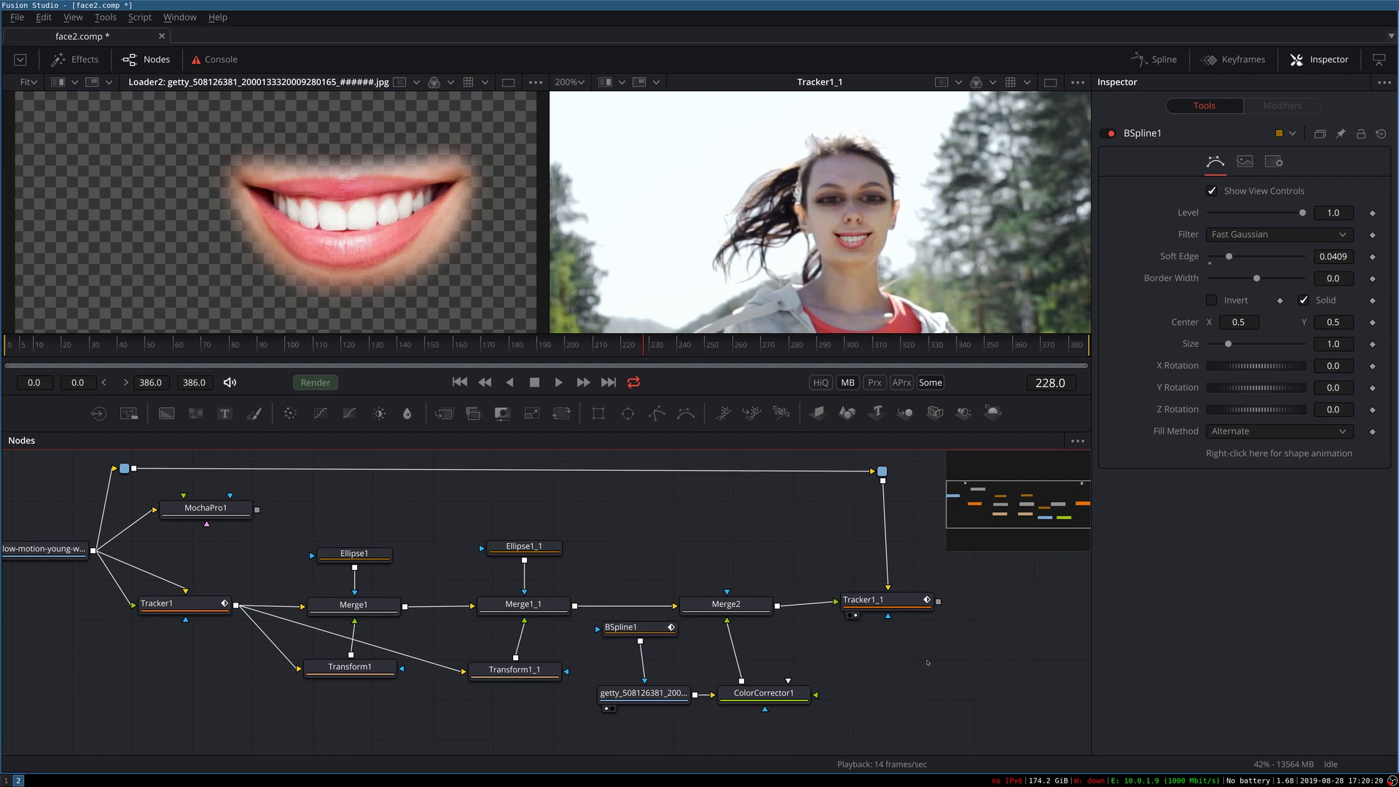
pyautogui.hotkey('shift', 'space')
pyautogui.write('merg')
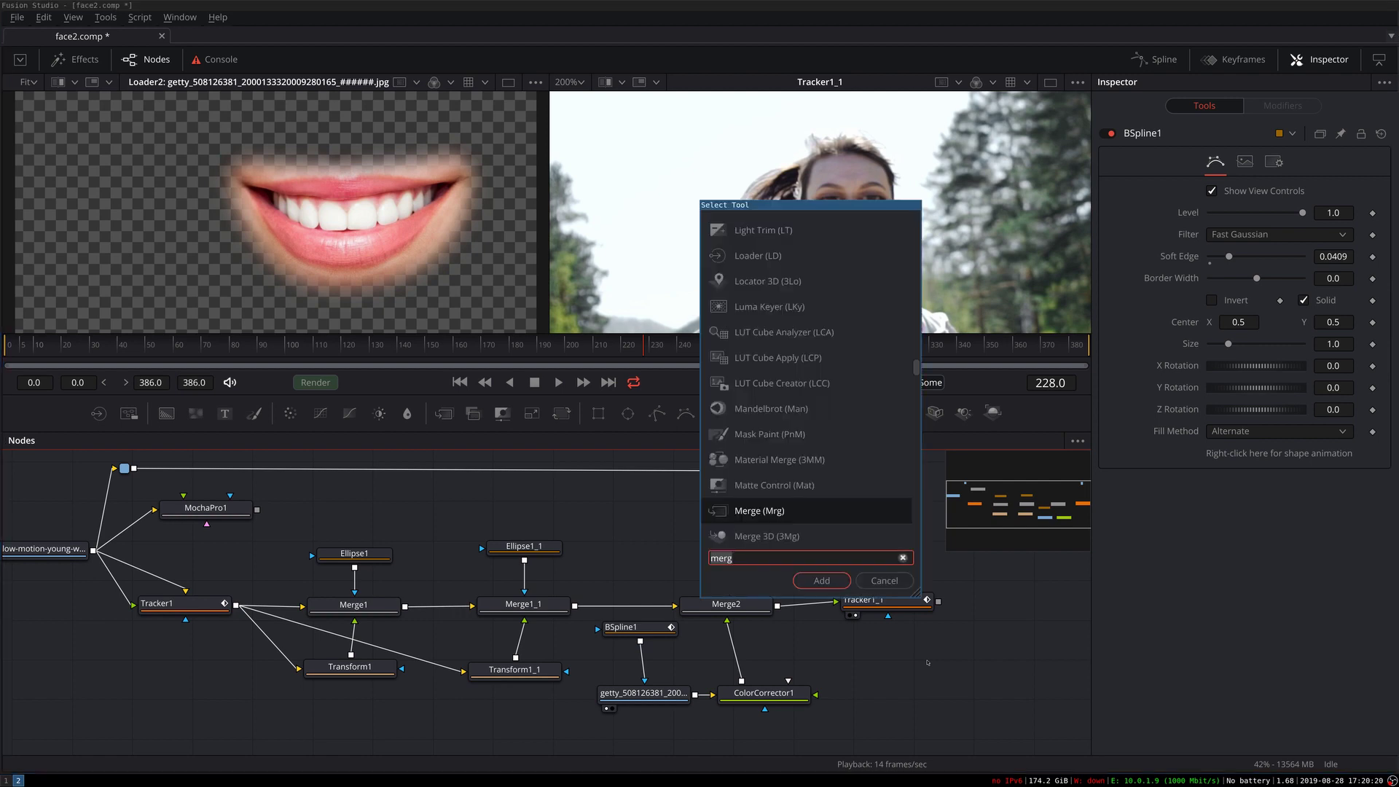
pyautogui.press('BackSpace')
pyautogui.press('BackSpace')
pyautogui.press('BackSpace')
pyautogui.press('BackSpace')
pyautogui.write('sv')
pyautogui.press('Return')
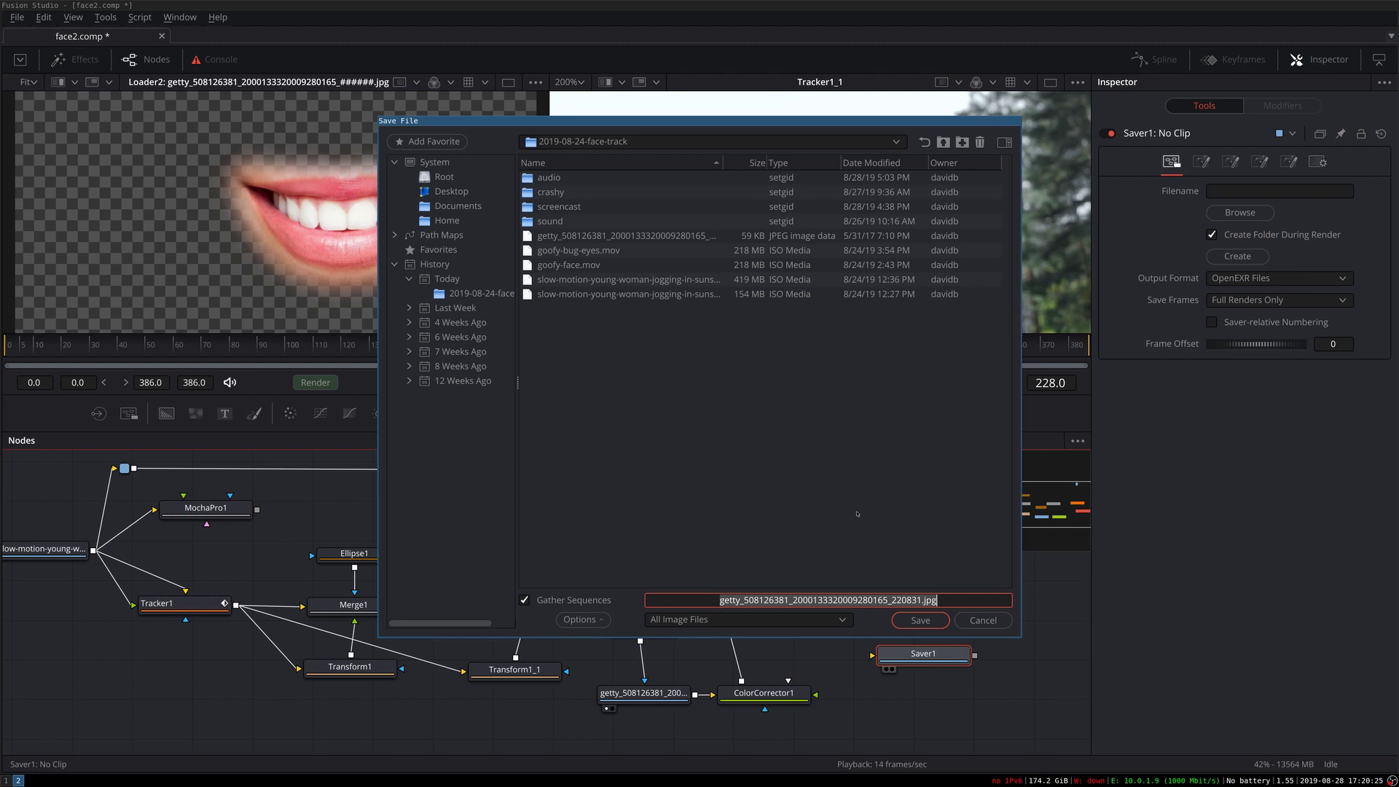
pyautogui.write('gof')
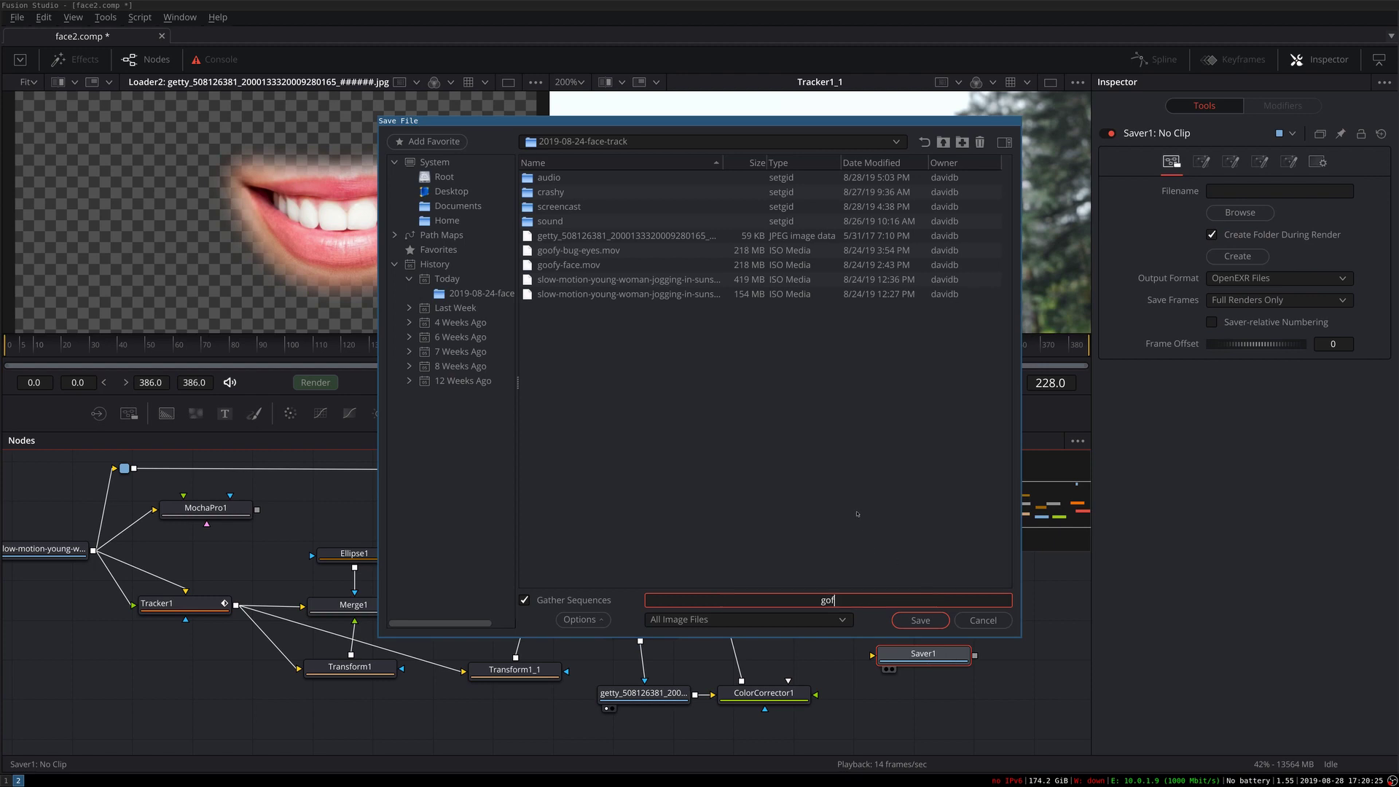
pyautogui.write('fy2.mov')
pyautogui.press('Return')
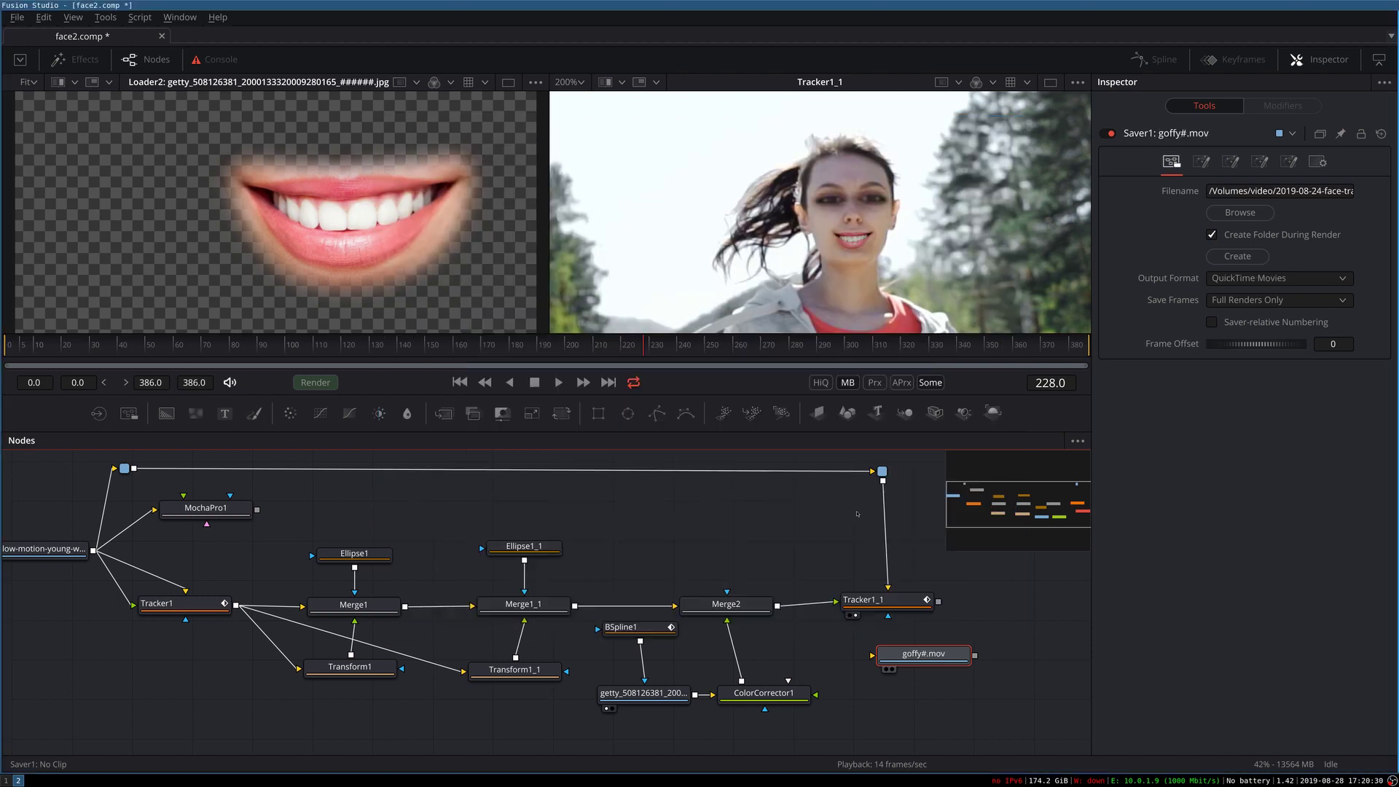
# - Place the Saver after Tracker1_1, connect the Tracker1_1 output to it, and display the Saver in the second viewer
pyautogui.moveTo(923, 654); pyautogui.dragTo(1024, 598)
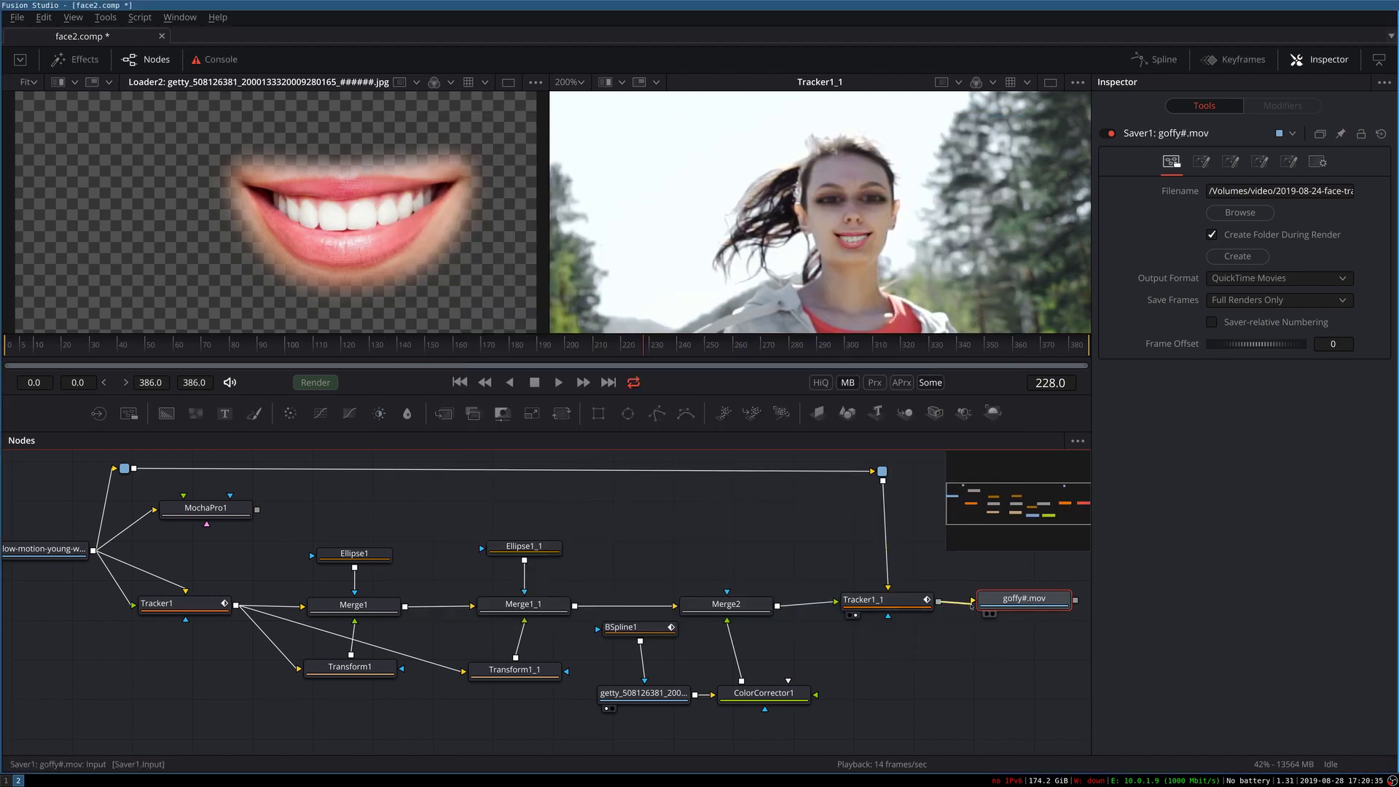
pyautogui.moveTo(938, 600); pyautogui.dragTo(1005, 608)
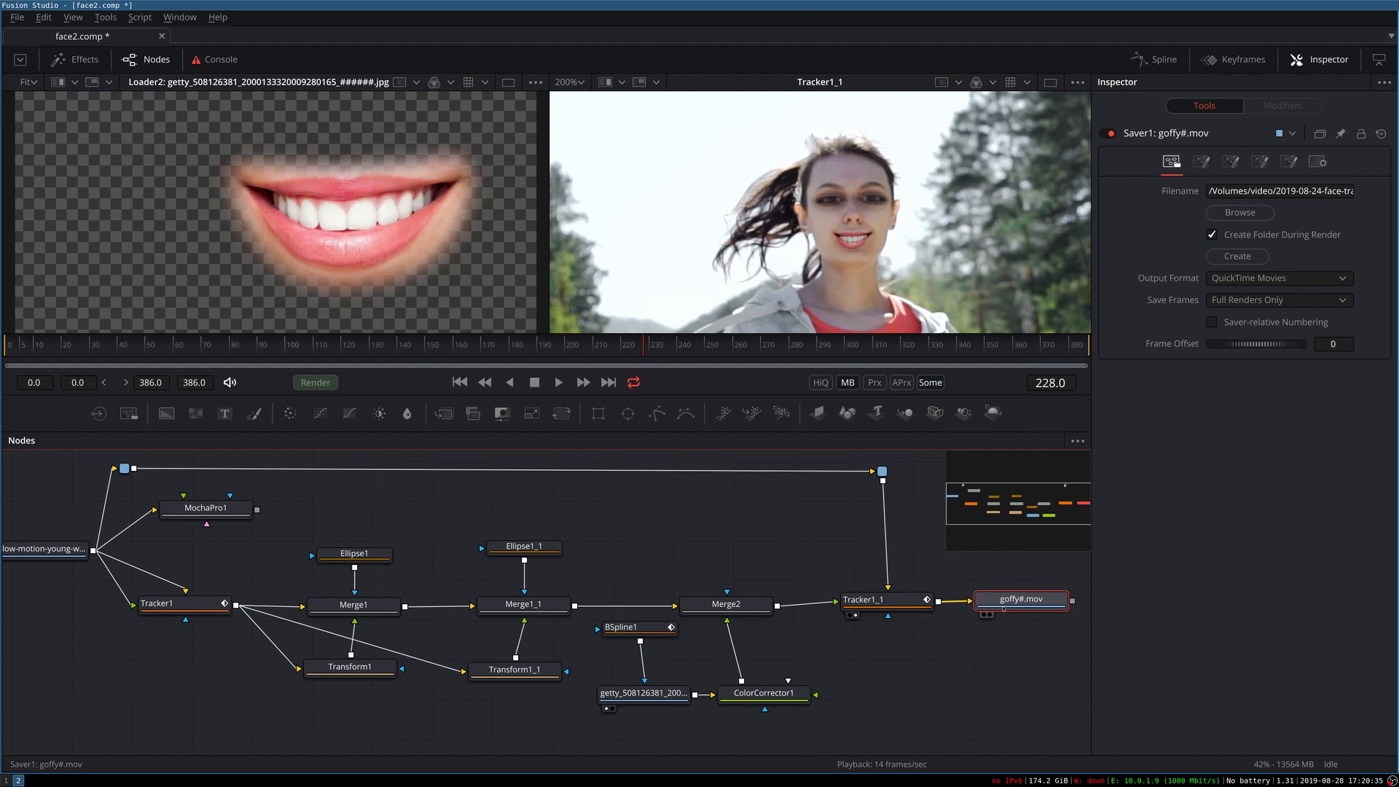
pyautogui.press('2')
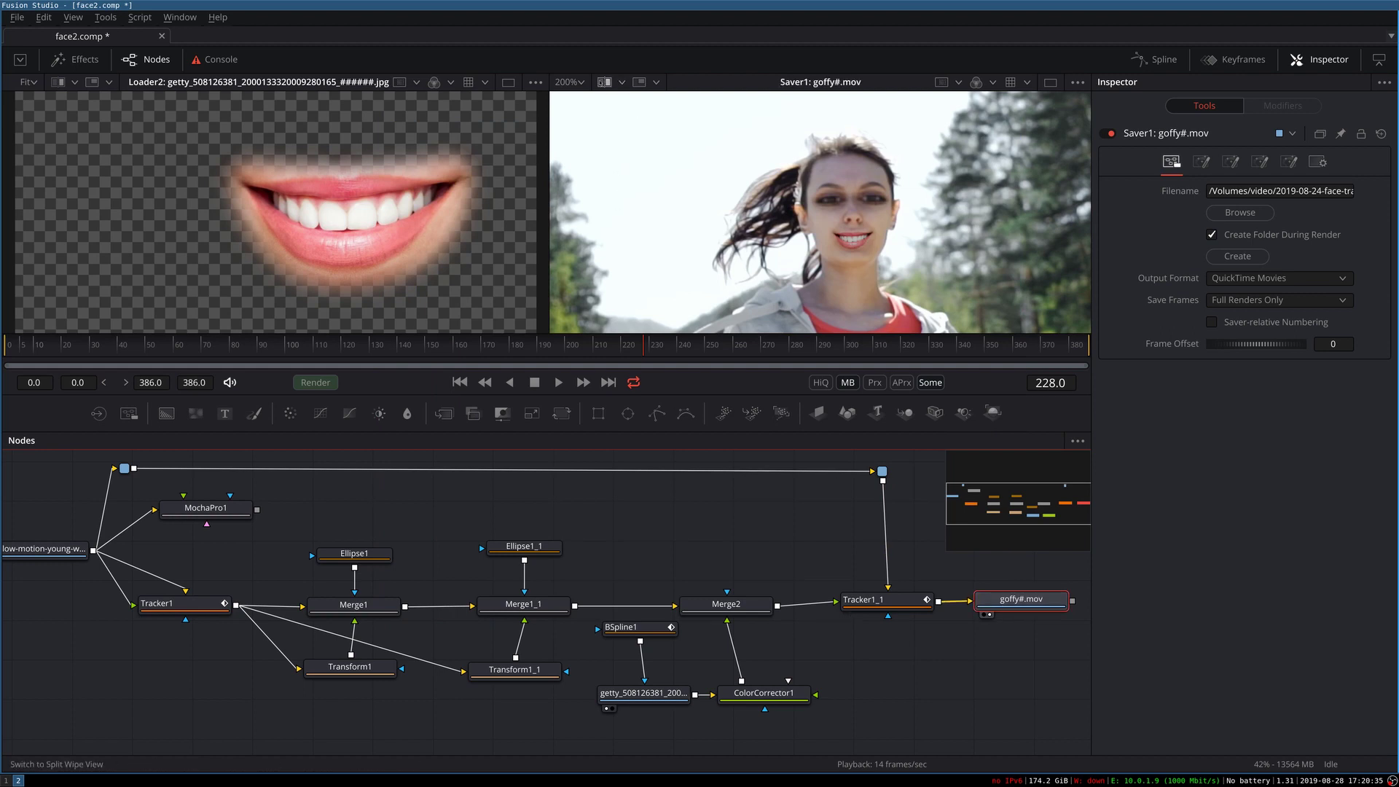
# - Fit the Saver's image to the second viewer and save the face2.comp composition
pyautogui.click(581, 85)
pyautogui.click(576, 102)
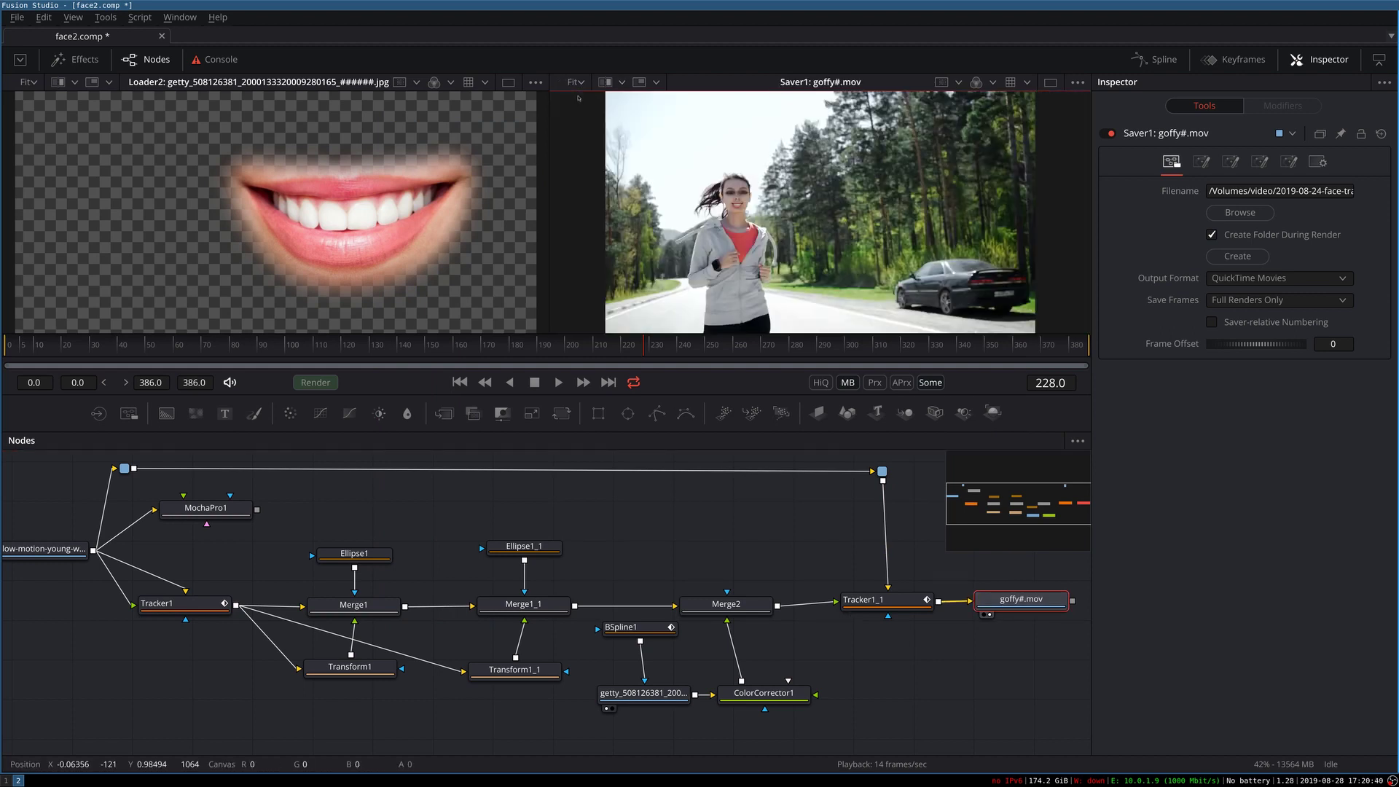
pyautogui.hotkey('ctrl', 's')
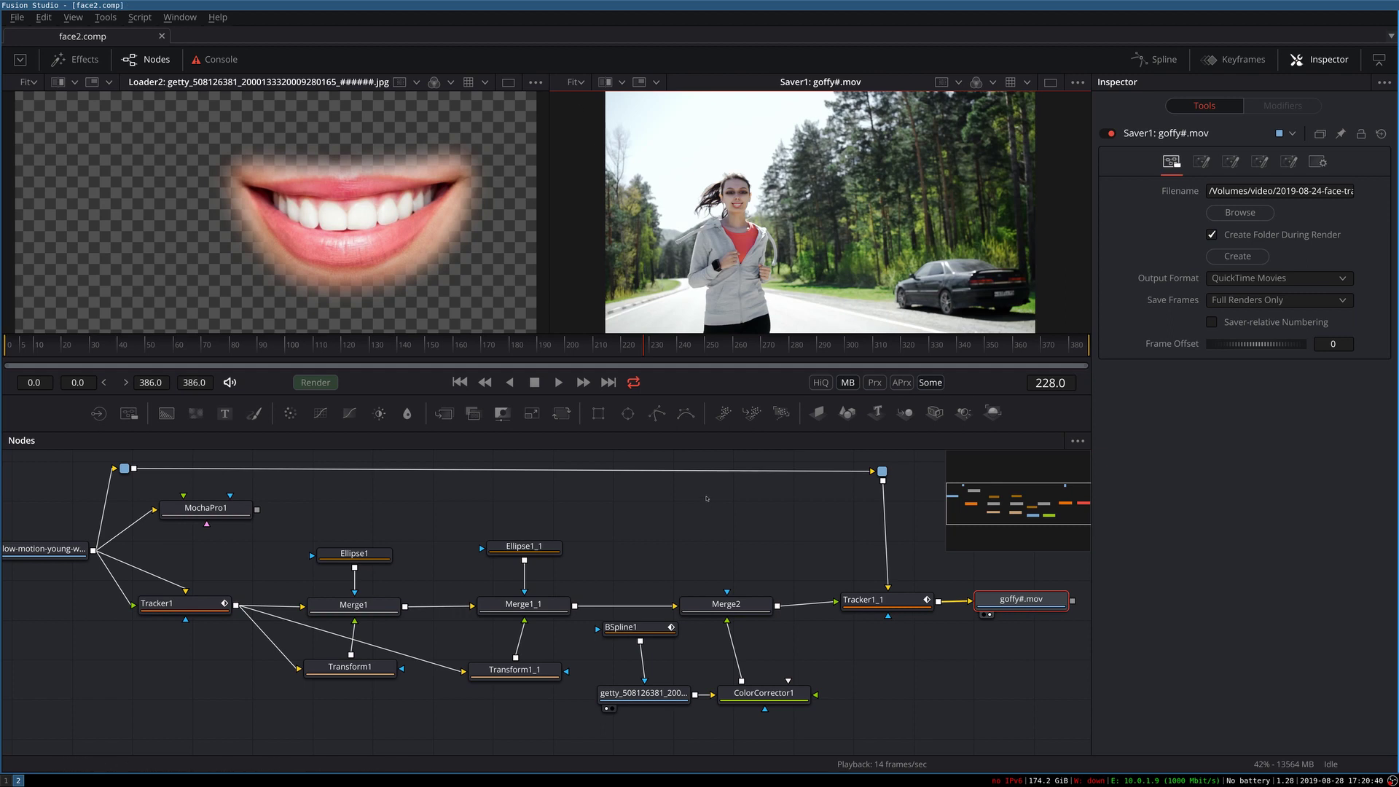